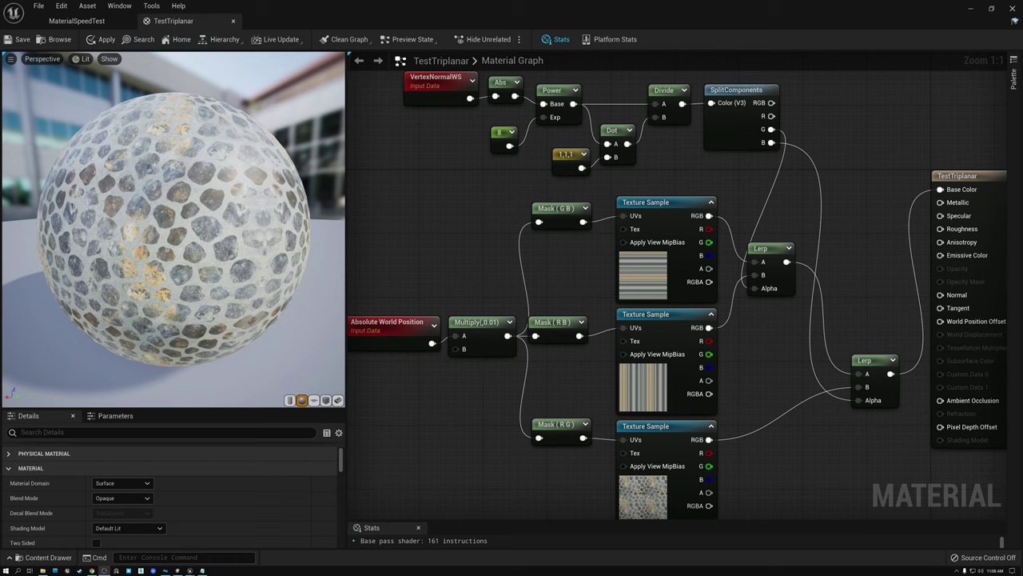
Step: Examine the cobblestone texture around the preview sphere together with the Texture Sample nodes that feed its projections
drag(172, 229, 244, 244)
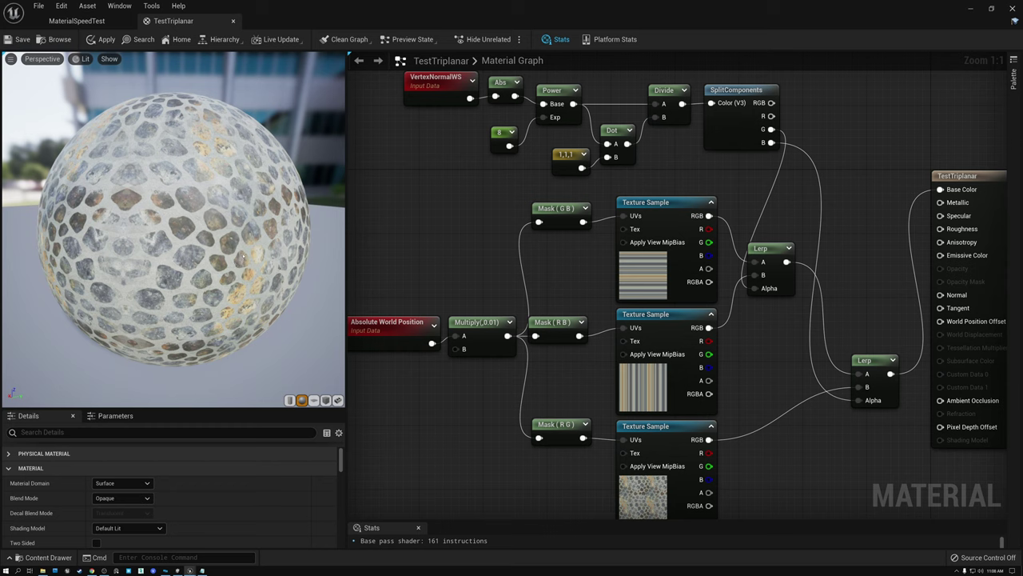
drag(196, 254, 120, 254)
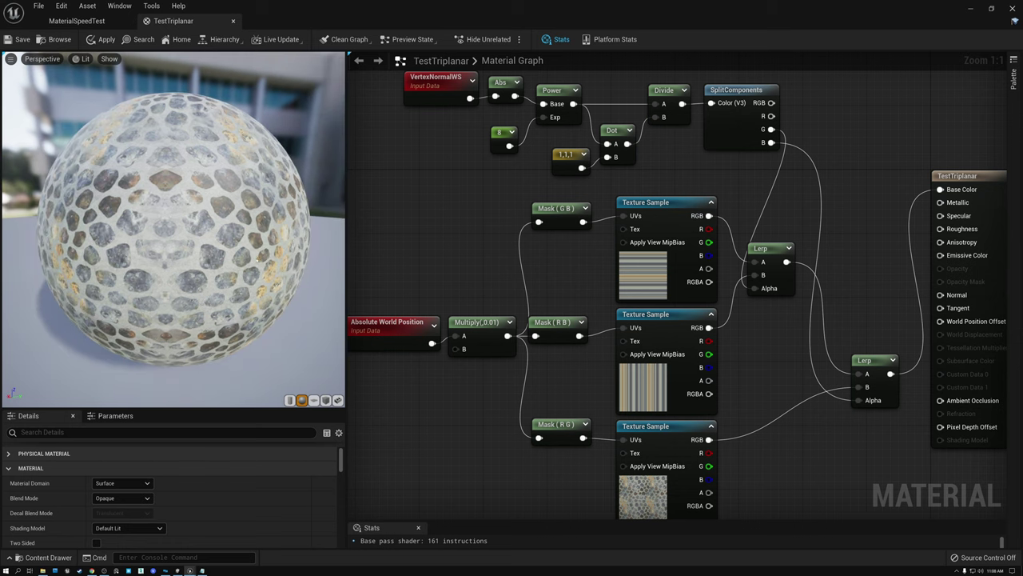
drag(267, 257, 168, 258)
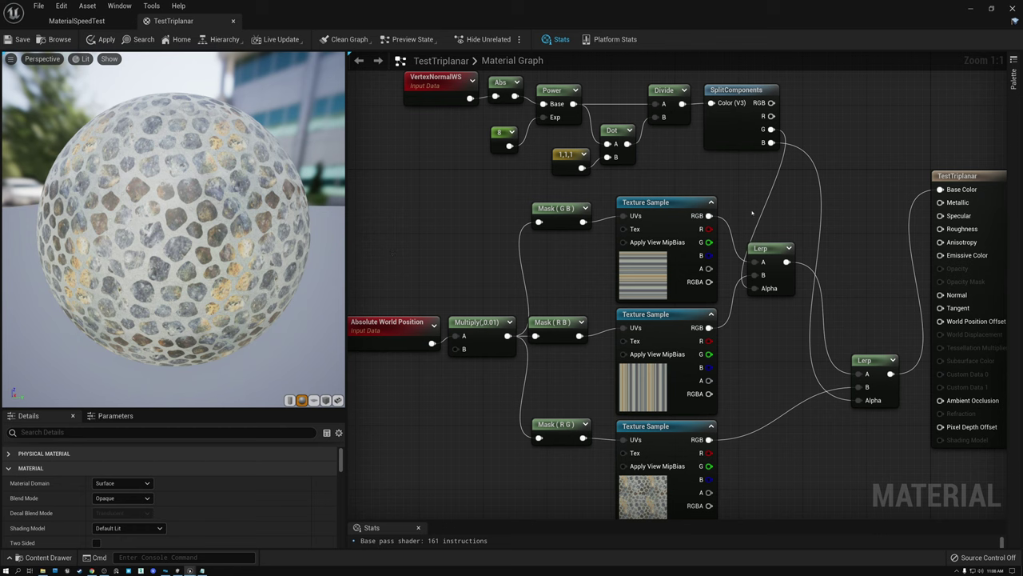
click(560, 209)
click(654, 203)
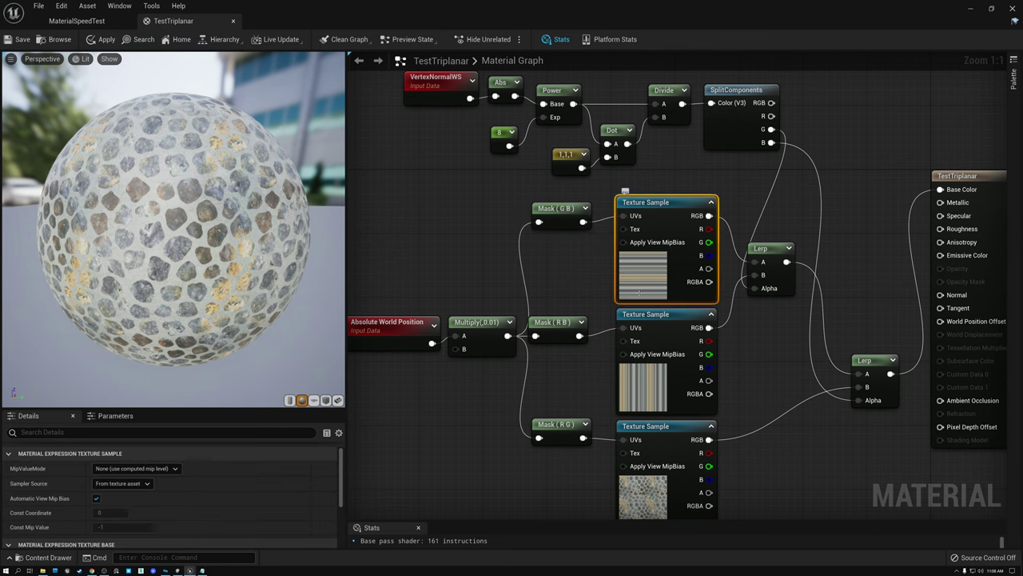
click(650, 316)
click(655, 427)
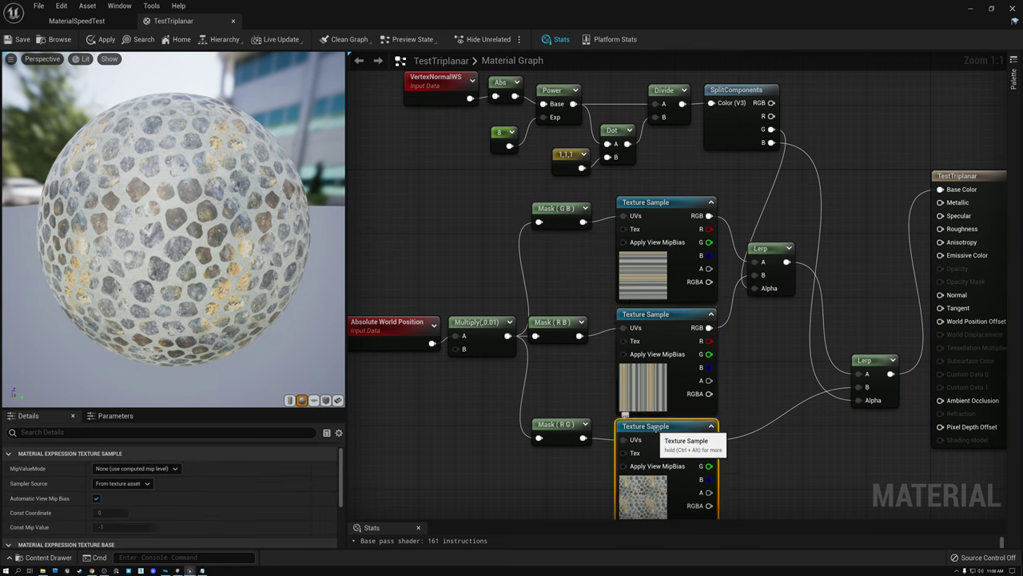
drag(252, 251, 152, 250)
scroll(164, 198, up, 2)
drag(175, 203, 224, 206)
drag(250, 294, 240, 286)
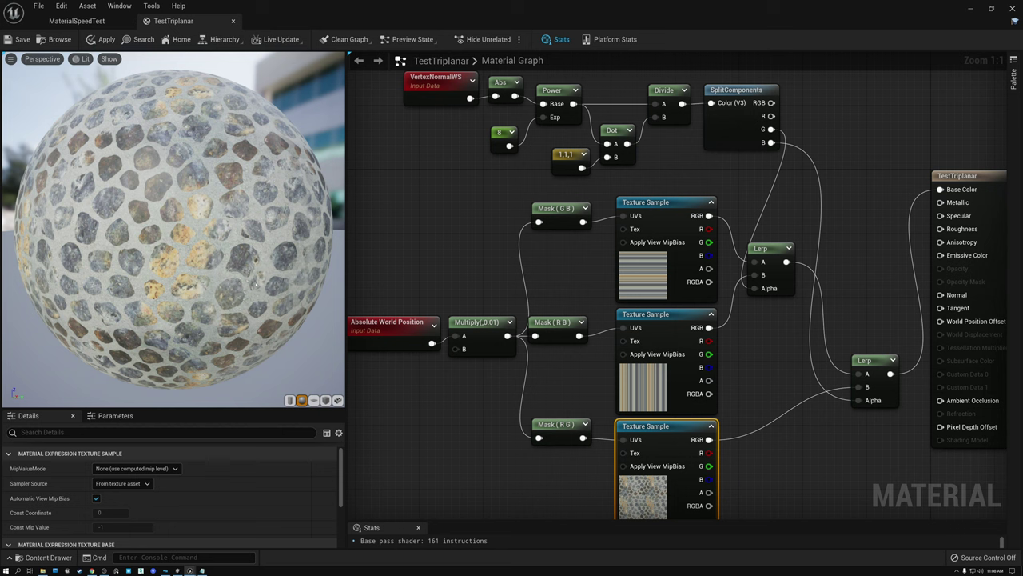
drag(173, 228, 124, 235)
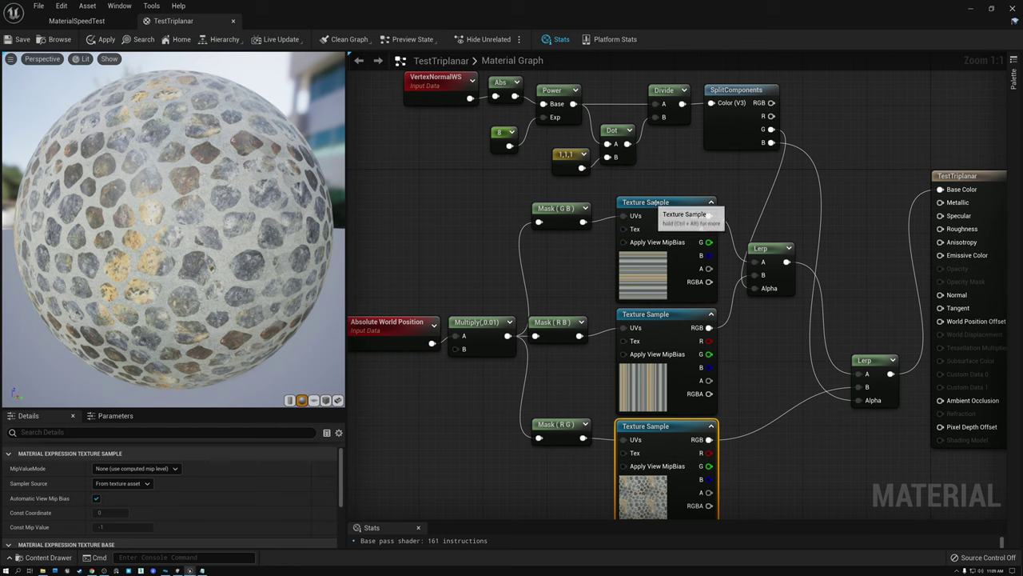
click(627, 202)
click(668, 316)
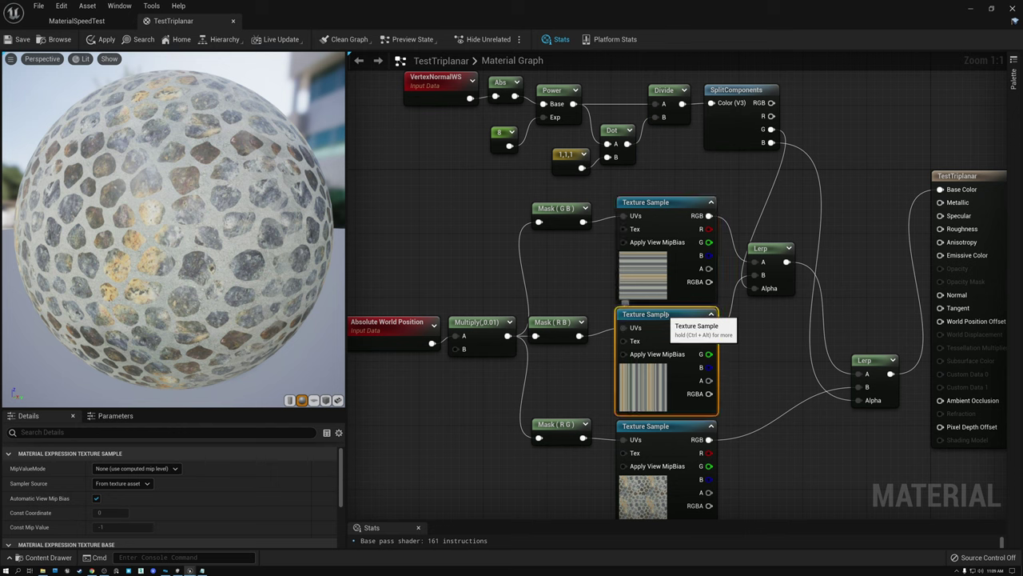
Step: Replace the texture in all three Texture Sample nodes with UV_Grid_Sm
click(662, 429)
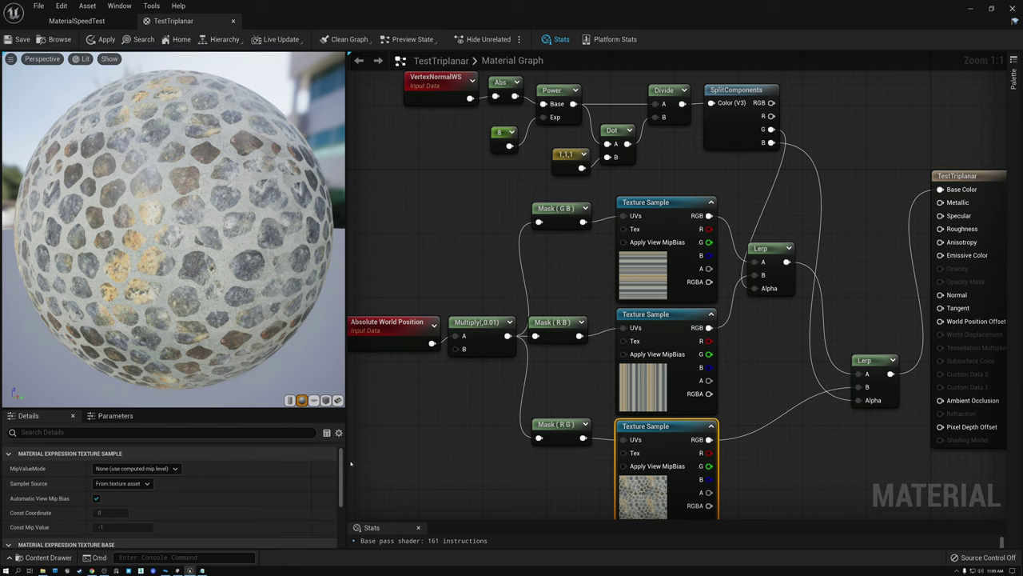
scroll(208, 504, down, 3)
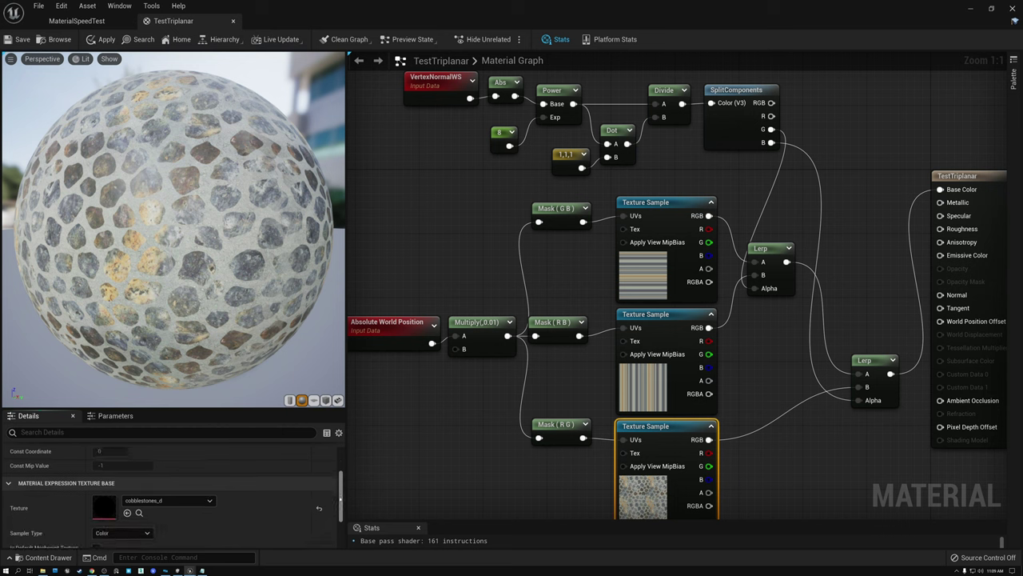
click(209, 501)
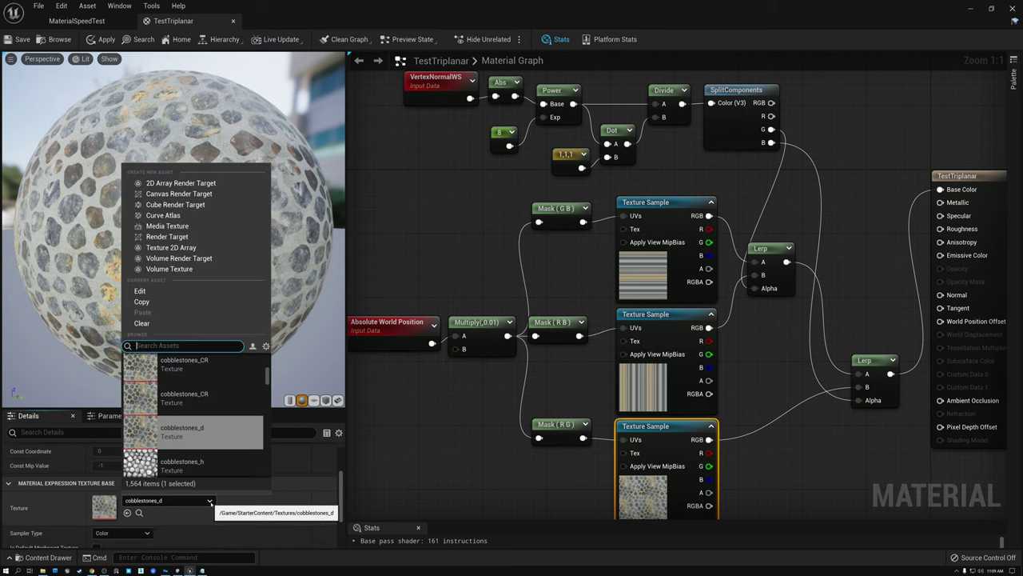
text(uv)
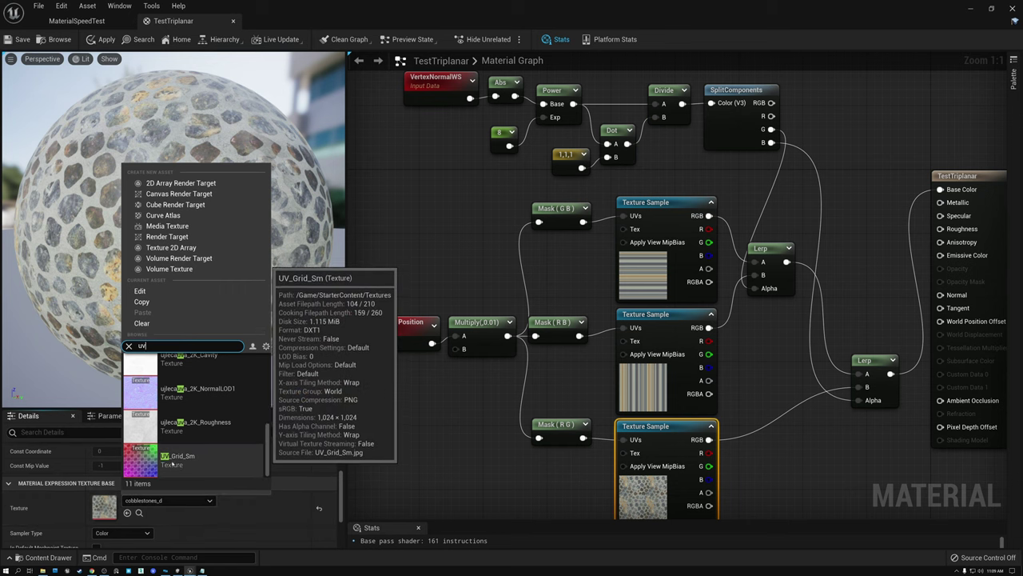
click(147, 465)
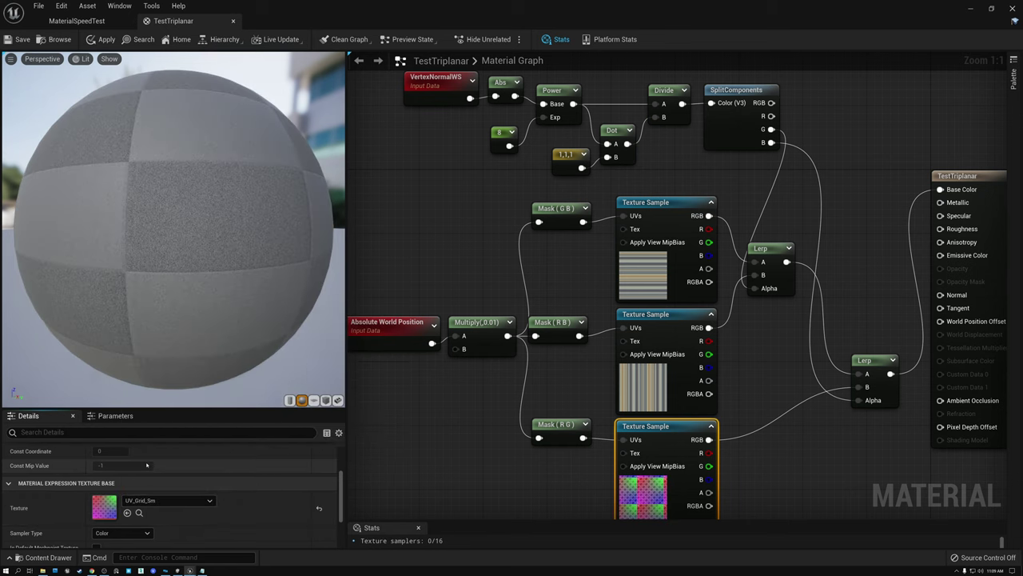
click(658, 203)
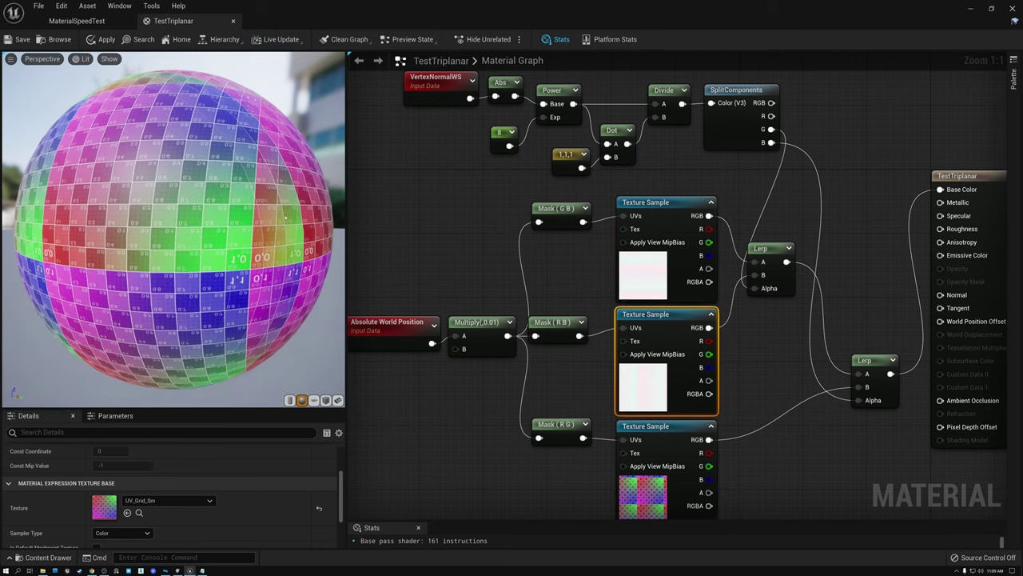
Step: Examine the UV grid's direction, numbering and seams on several sides of the preview sphere, close up and from above
drag(240, 228, 48, 228)
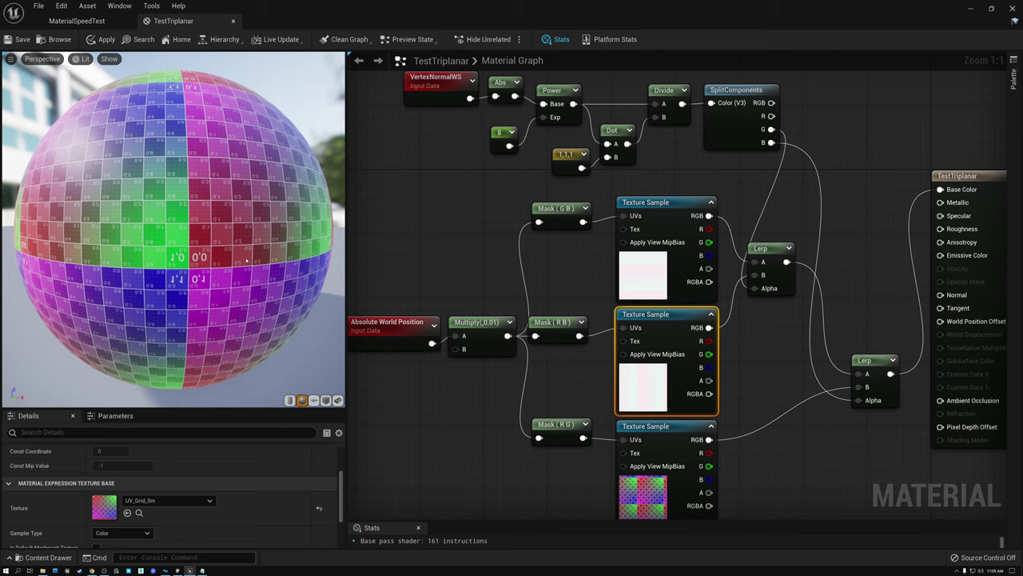
scroll(250, 260, down, 3)
scroll(244, 261, up, 5)
scroll(243, 262, down, 5)
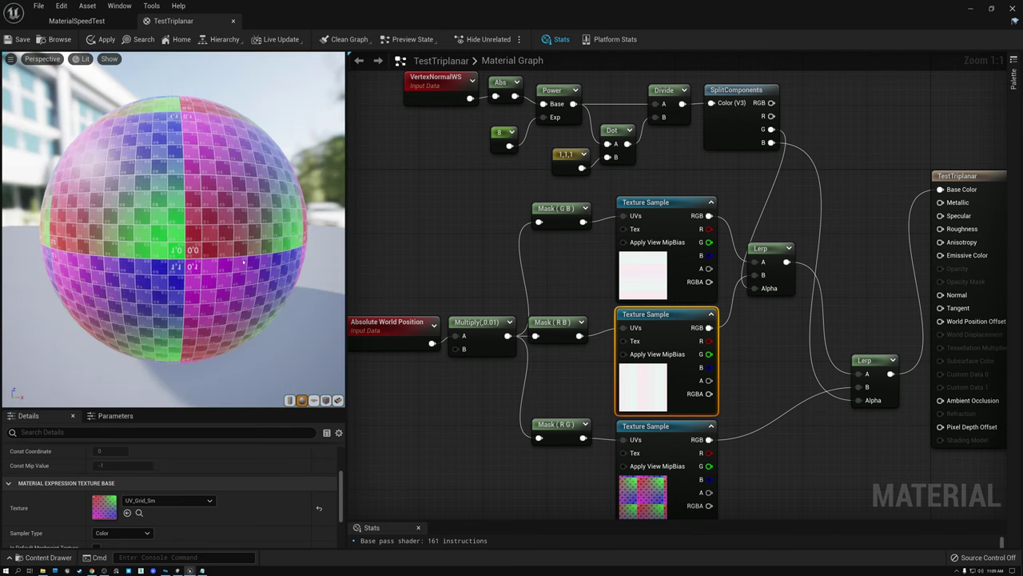
scroll(244, 261, down, 3)
scroll(243, 260, up, 6)
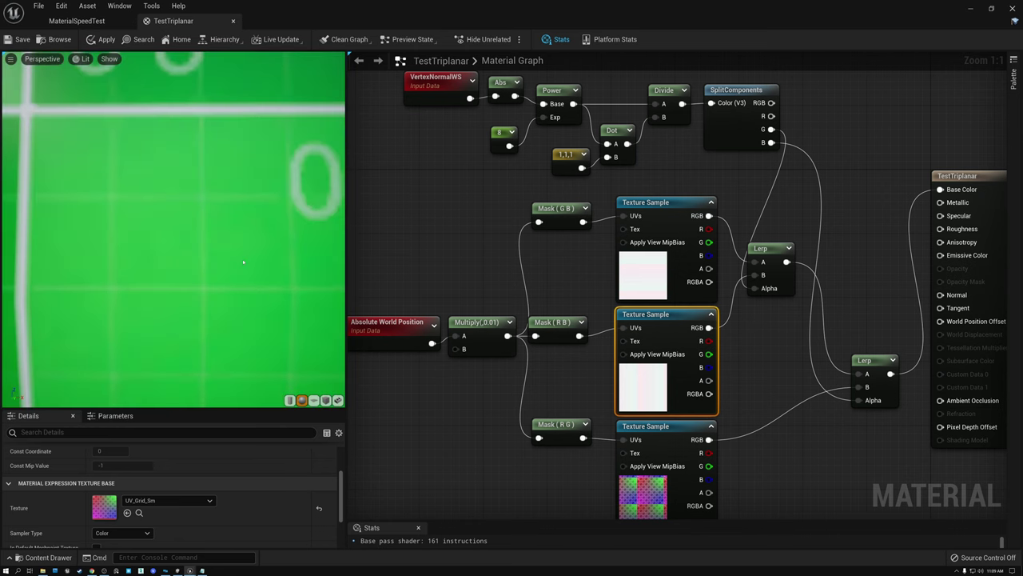
scroll(243, 261, down, 4)
mouse_move(243, 260)
mouse_down()
mouse_move(243, 228)
mouse_move(230, 258)
mouse_up()
right_drag(230, 258, 231, 204)
scroll(230, 257, up, 5)
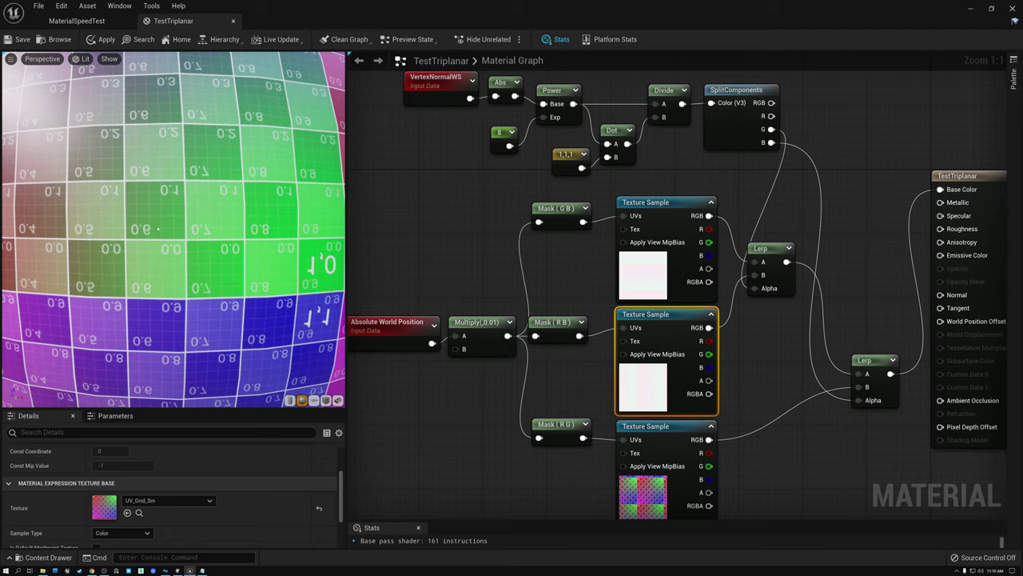
mouse_move(231, 257)
mouse_down()
mouse_move(182, 257)
mouse_move(212, 261)
mouse_up()
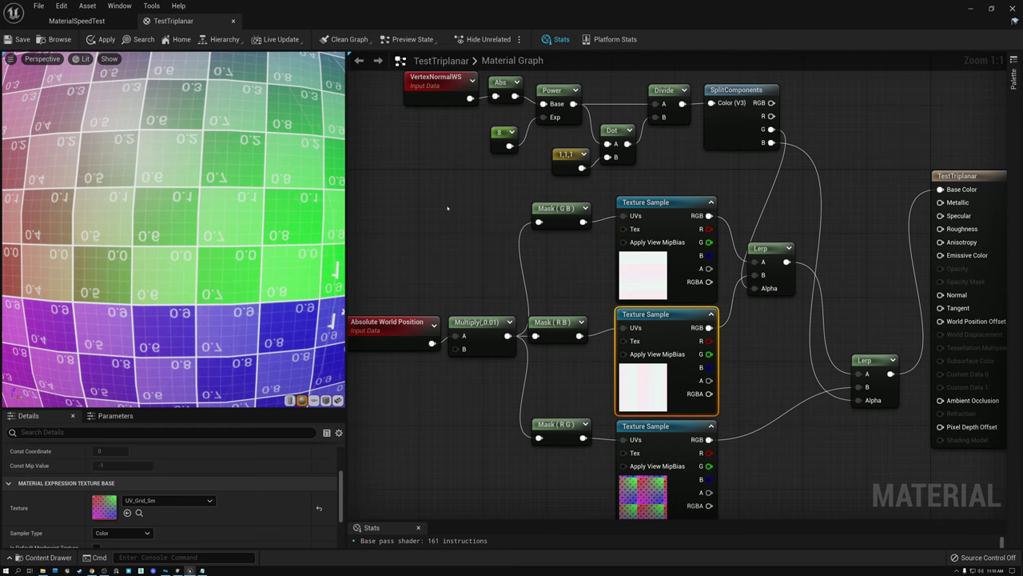
scroll(238, 221, up, 5)
scroll(237, 221, down, 10)
scroll(238, 219, up, 3)
drag(154, 221, 80, 246)
drag(173, 230, 203, 280)
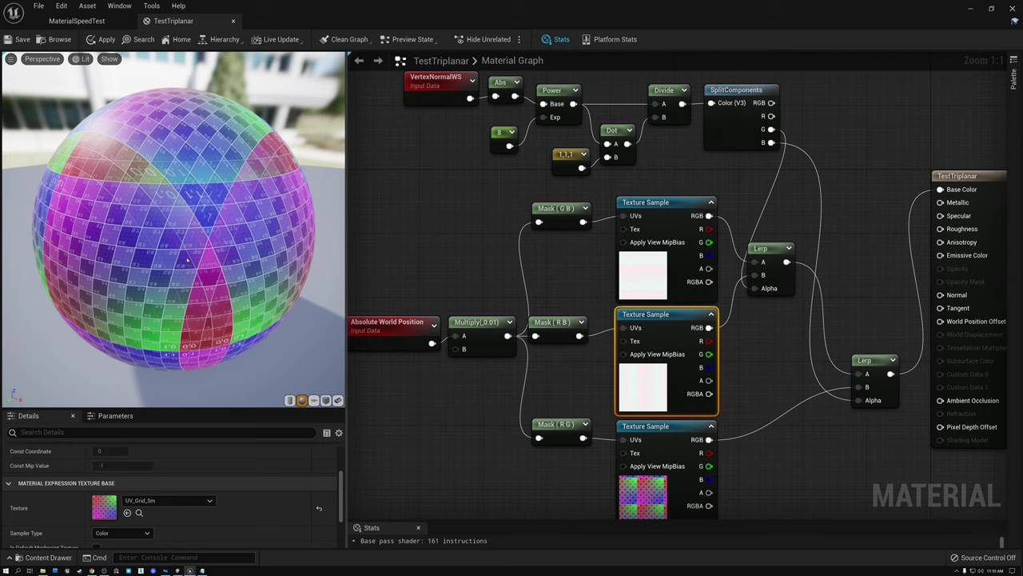
Step: Examine how the G B and R B Mask nodes split Absolute World Position into UVs for the Texture Samples
drag(497, 178, 616, 256)
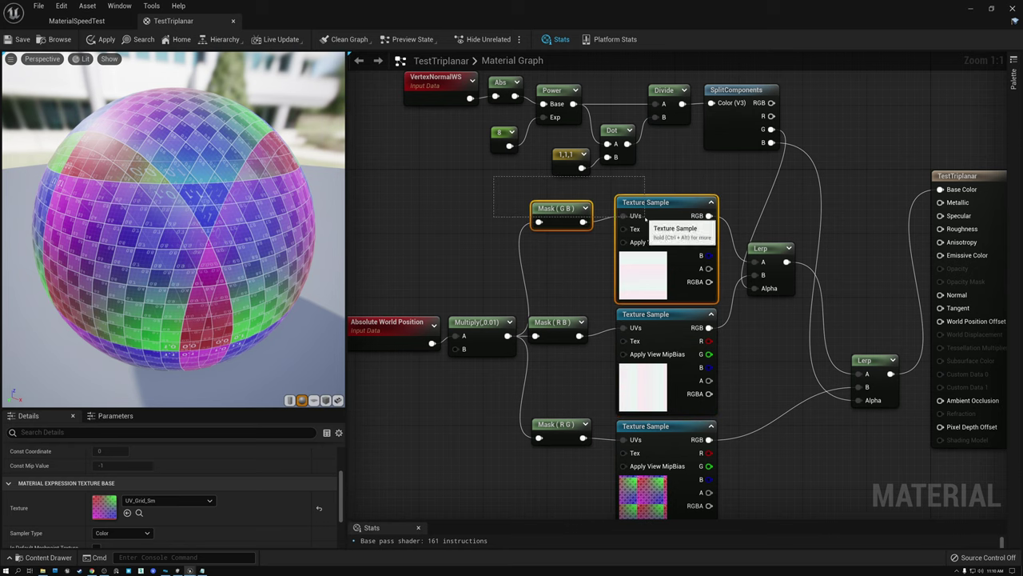
drag(560, 304, 604, 317)
click(562, 272)
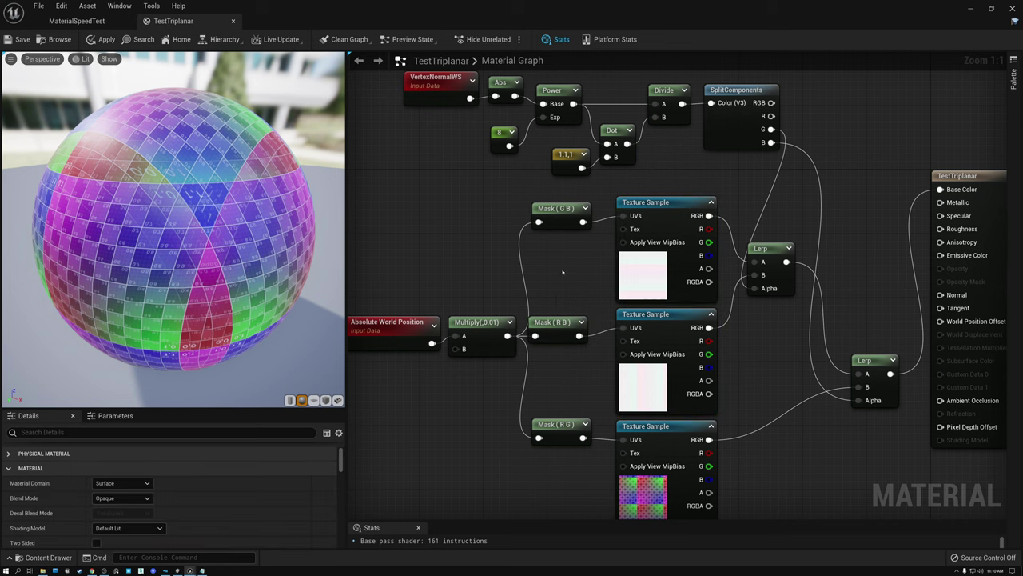
drag(201, 229, 272, 233)
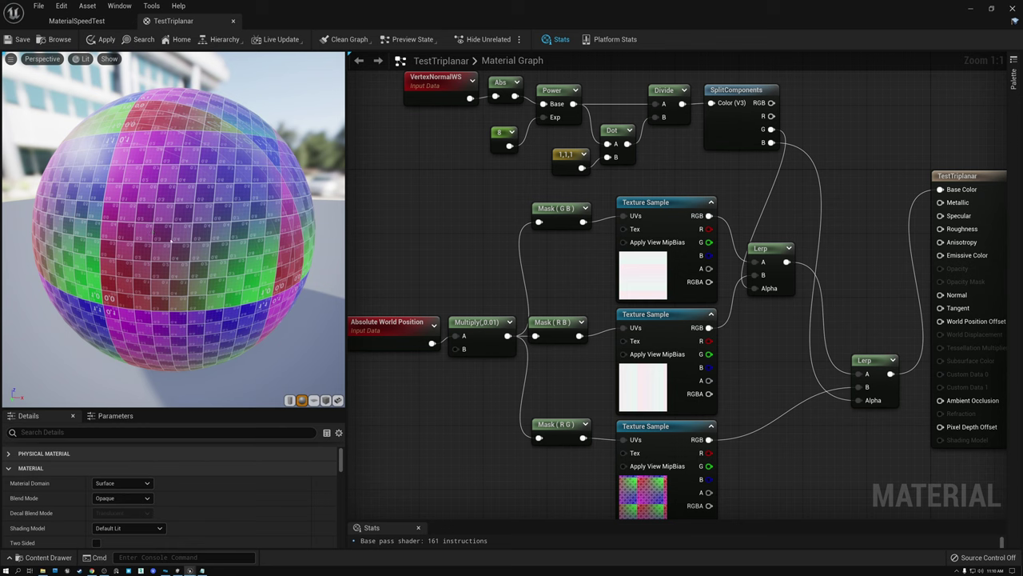
click(562, 221)
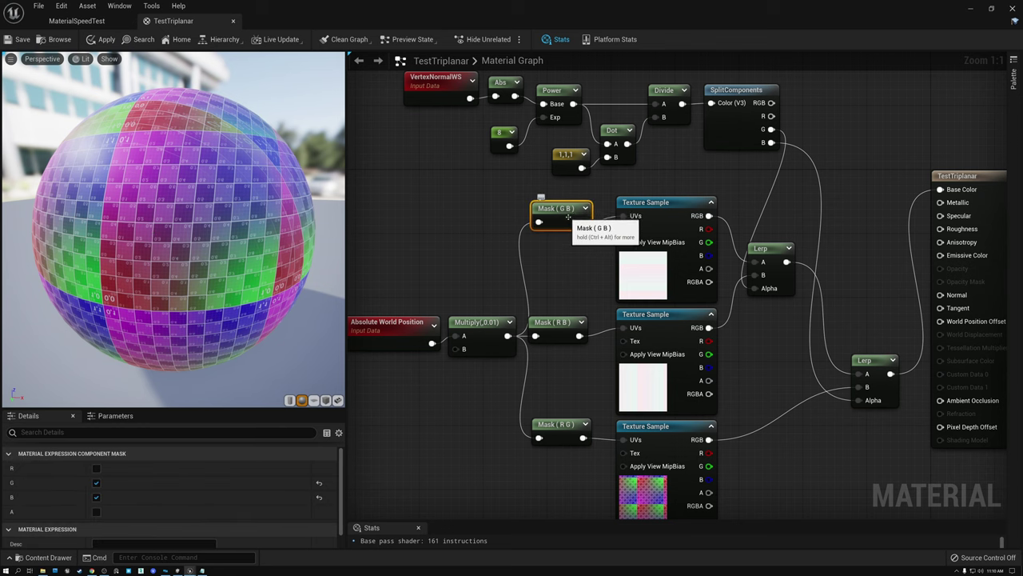
click(388, 325)
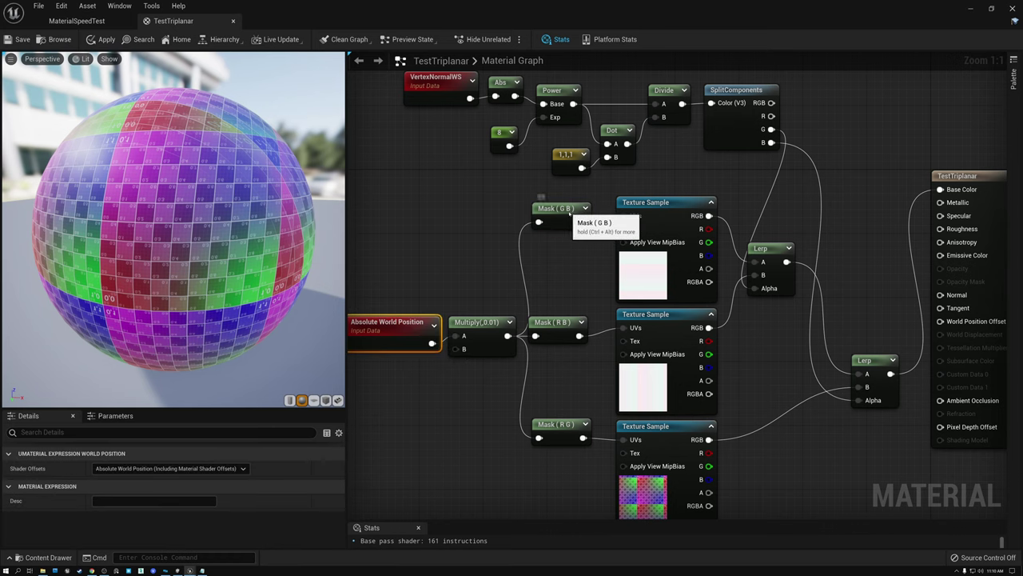
click(569, 214)
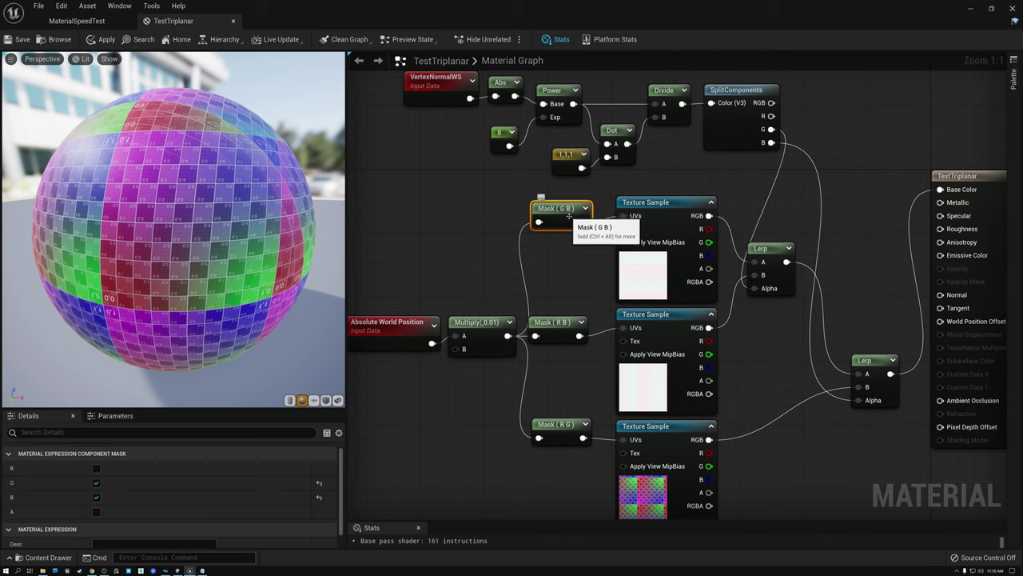
click(555, 324)
click(569, 216)
click(565, 322)
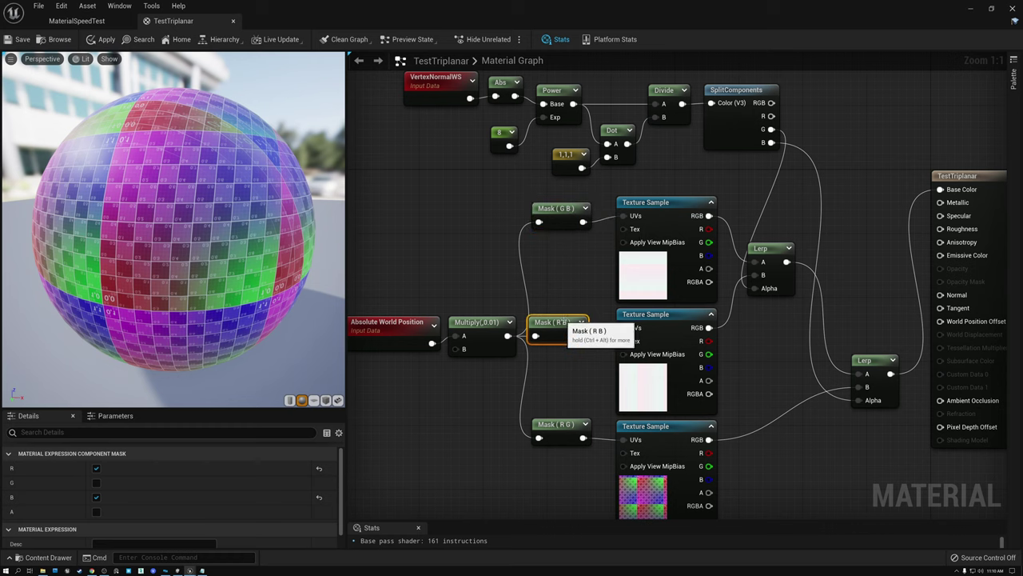
Step: Move the Absolute World Position node farther from the Multiply(,0.01) node and branch a new Multiply node off its output
right_drag(559, 264, 654, 240)
click(456, 307)
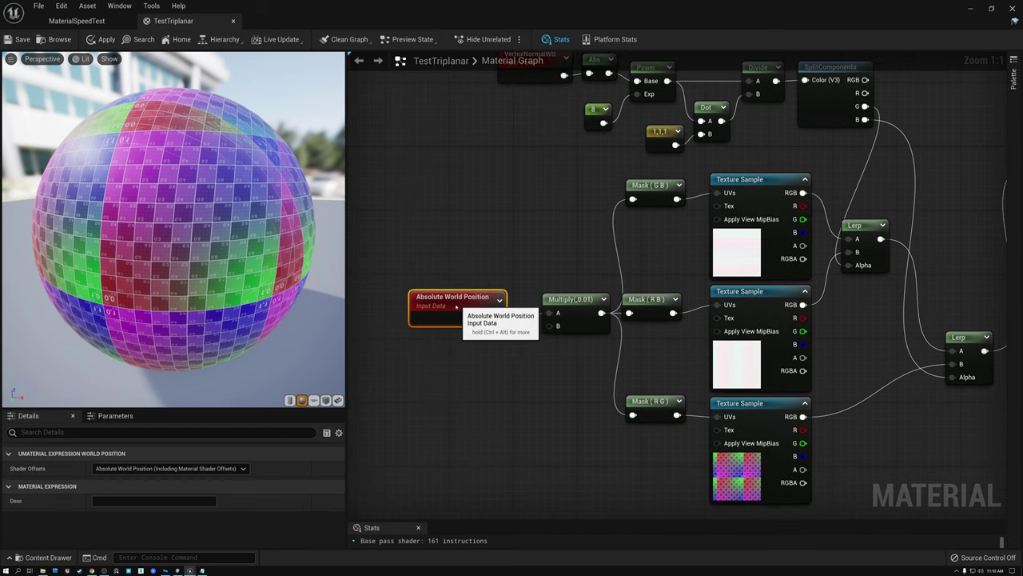
drag(456, 306, 411, 307)
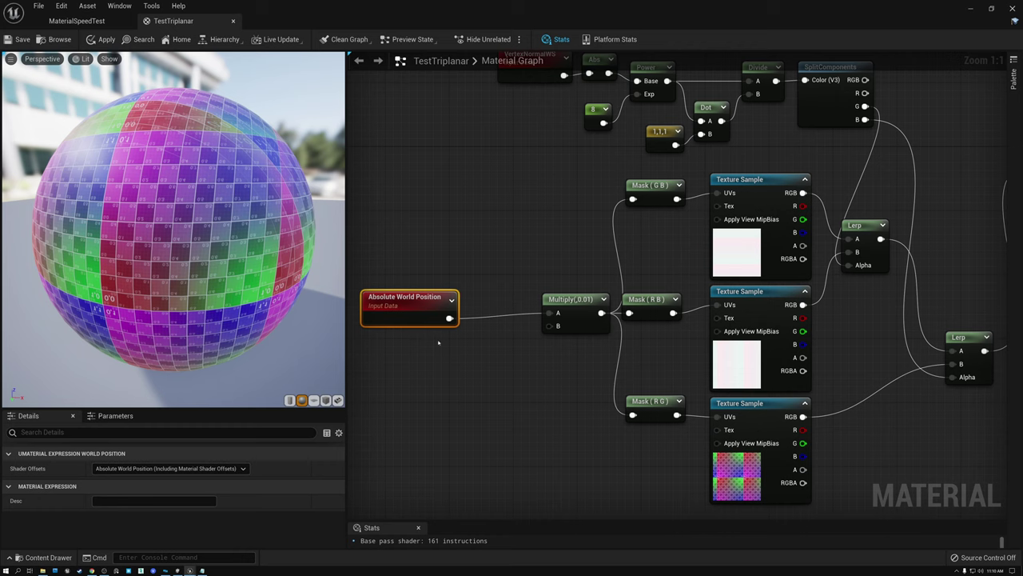
drag(417, 305, 467, 365)
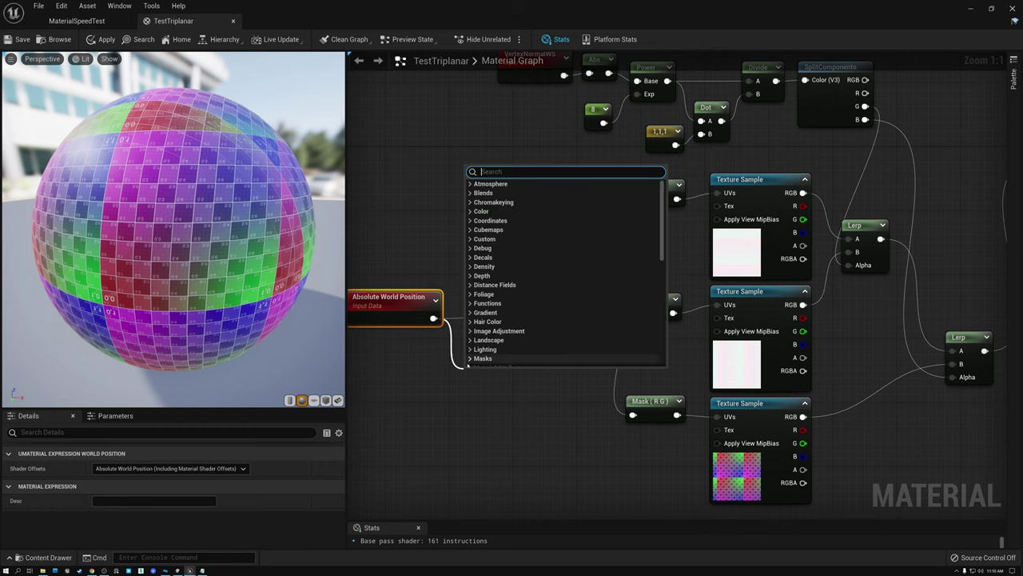
text(mul)
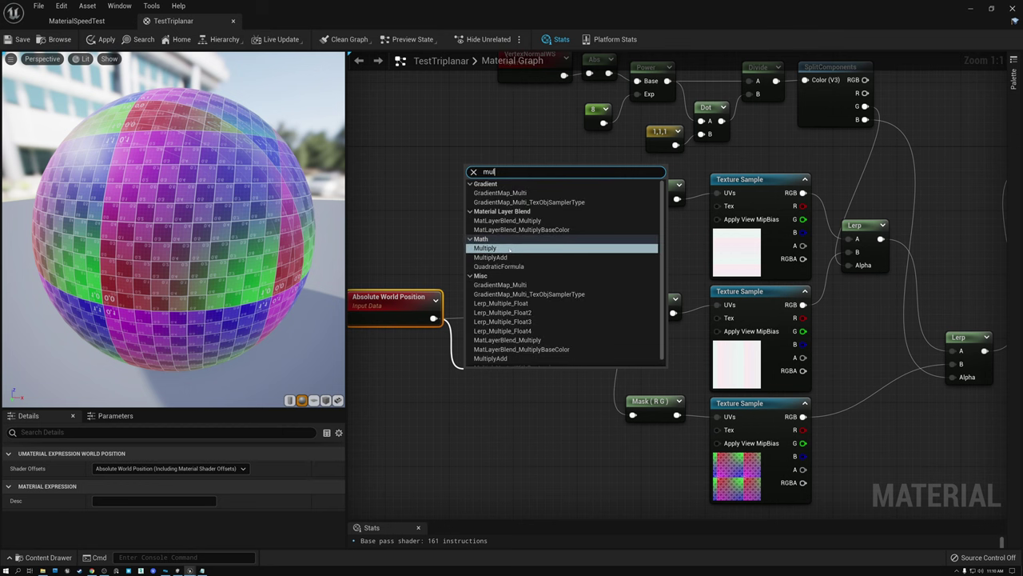
click(510, 248)
Step: Add a Constant3Vector node beside the new Multiply node and collapse its preview
key(3)
click(434, 373)
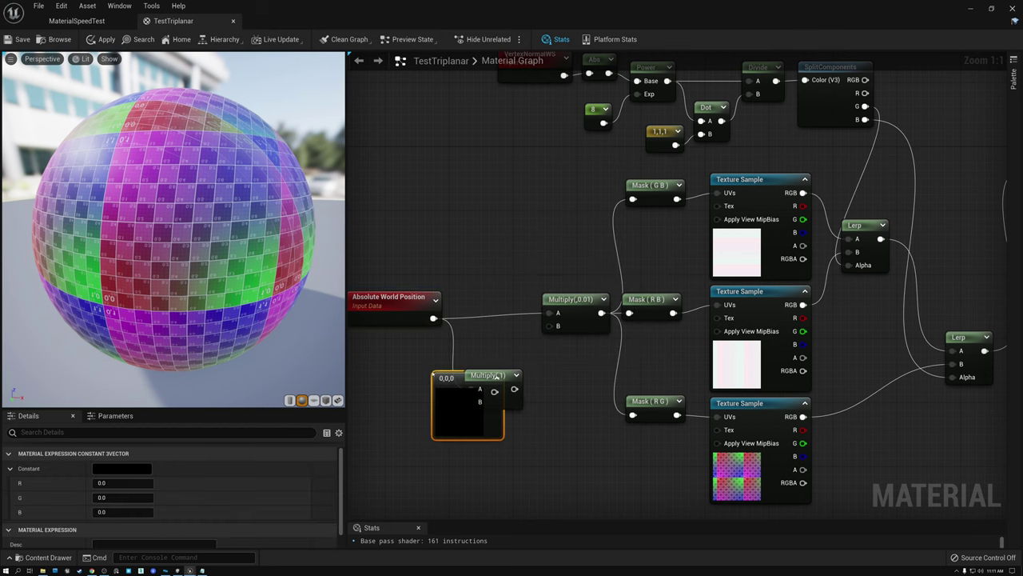
drag(446, 376, 391, 389)
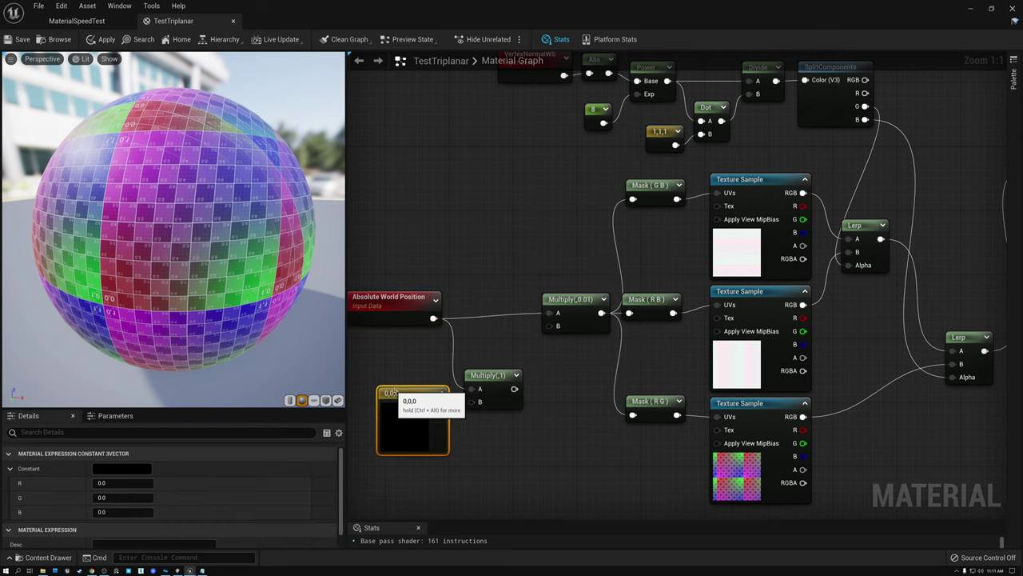
click(441, 392)
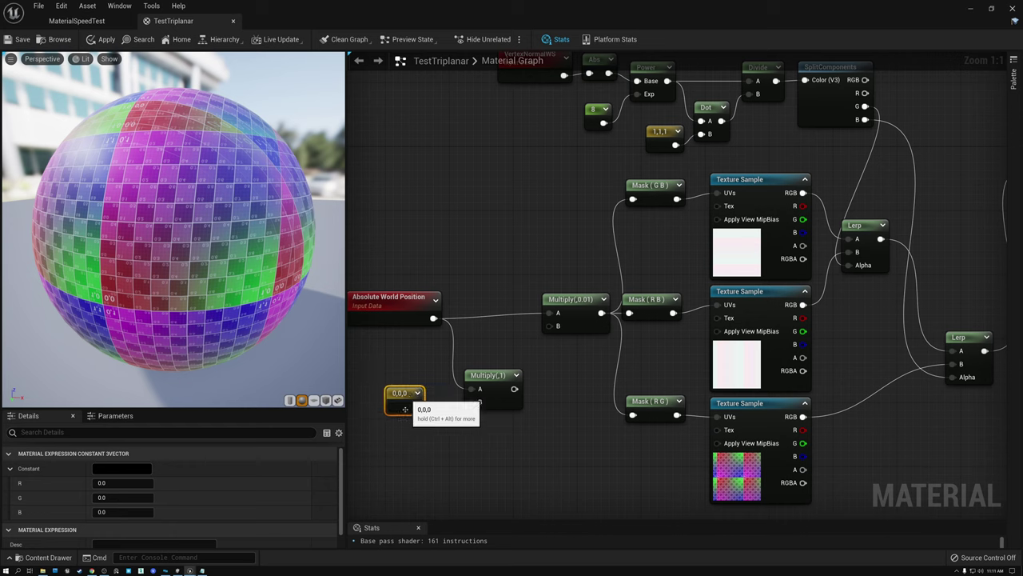
Step: Set the vector constant to R 1, G 1 and B -1
click(121, 482)
text(1)
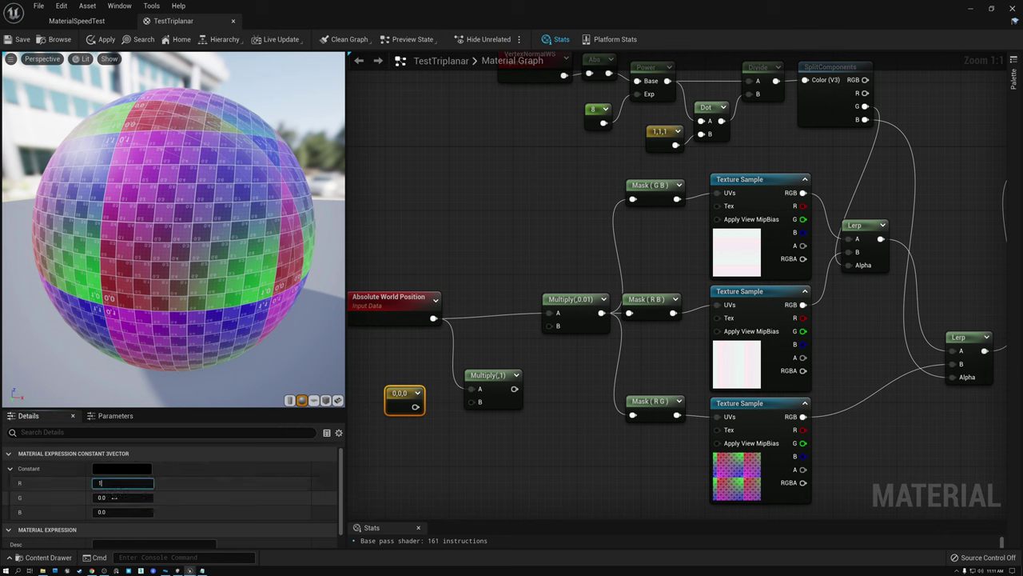
click(122, 498)
text(1)
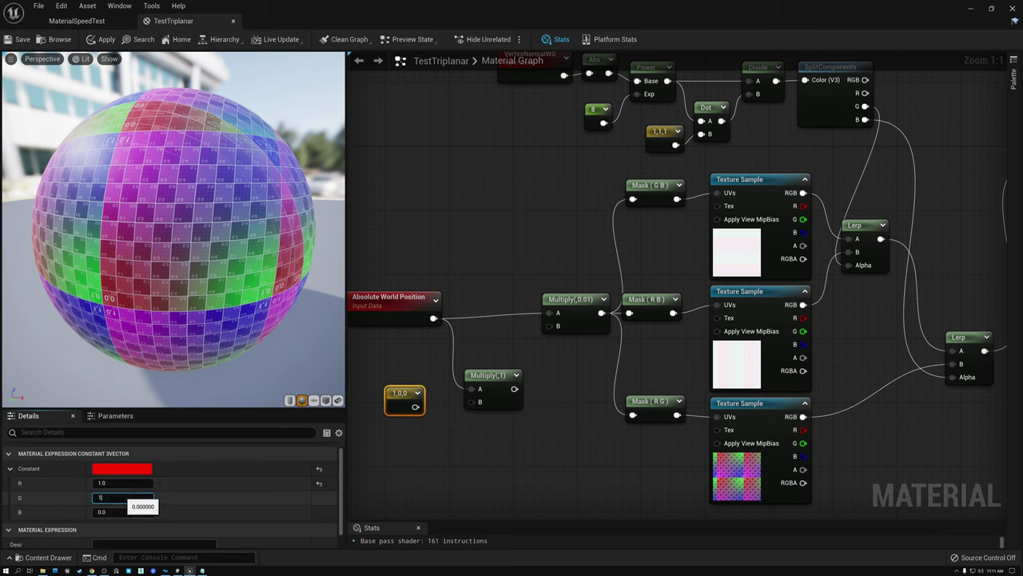
key(Tab)
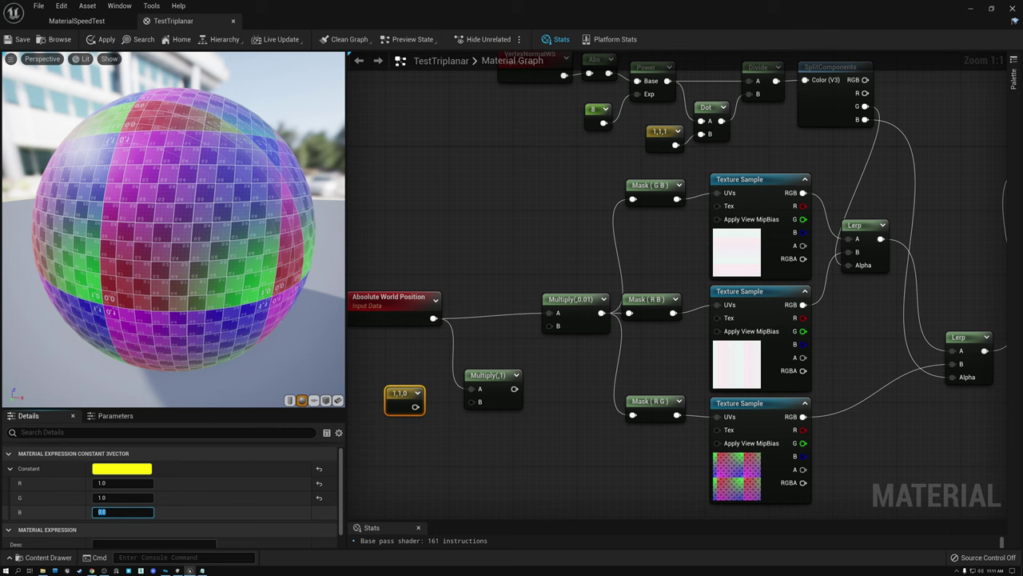
text(-1)
key(Return)
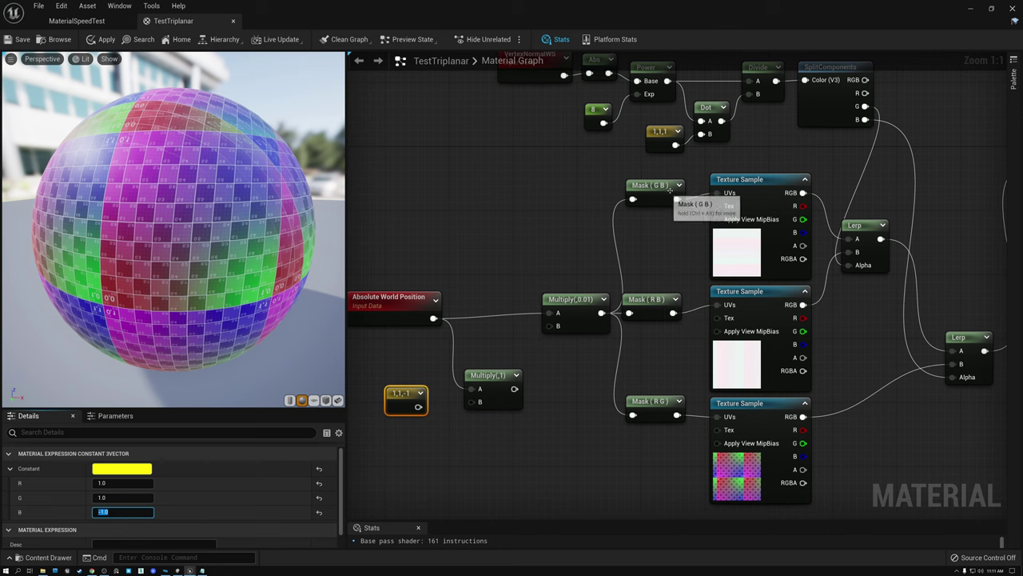
Step: Multiply Absolute World Position by the vector constant, feed the result into input A of Multiply(,0.01), and align both new nodes with the chain
drag(418, 407, 473, 401)
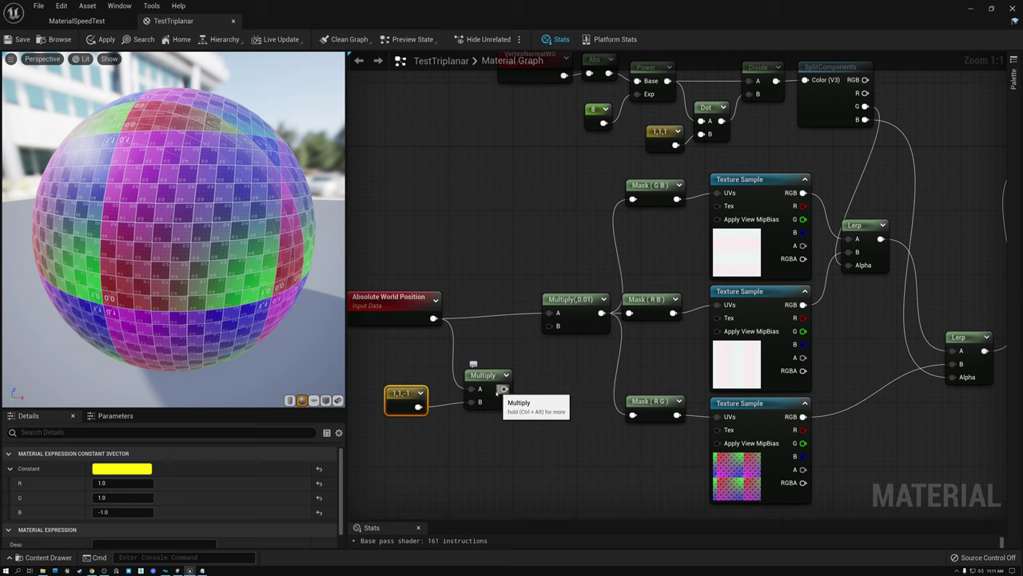
click(391, 305)
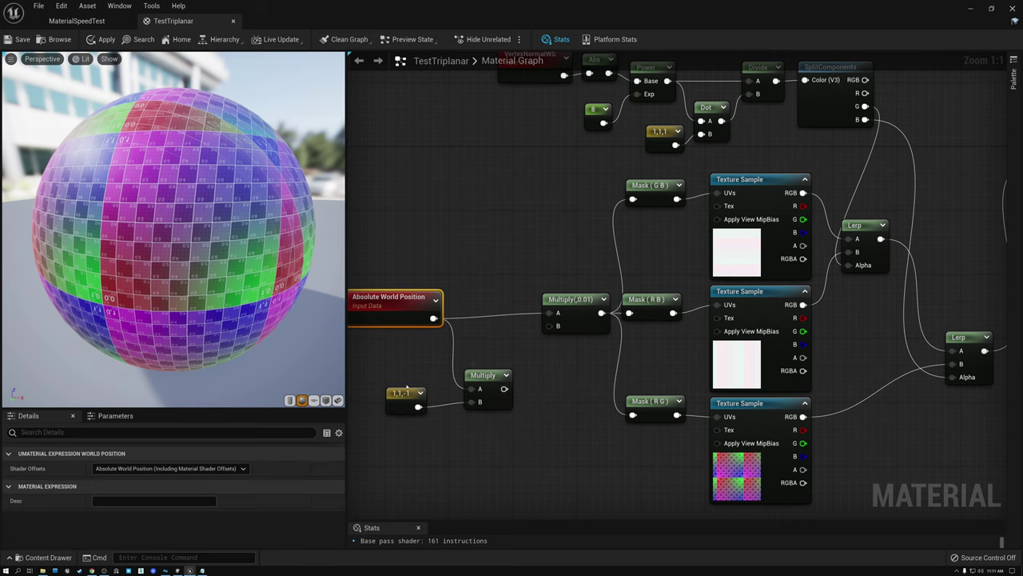
drag(503, 388, 549, 313)
drag(408, 353, 486, 422)
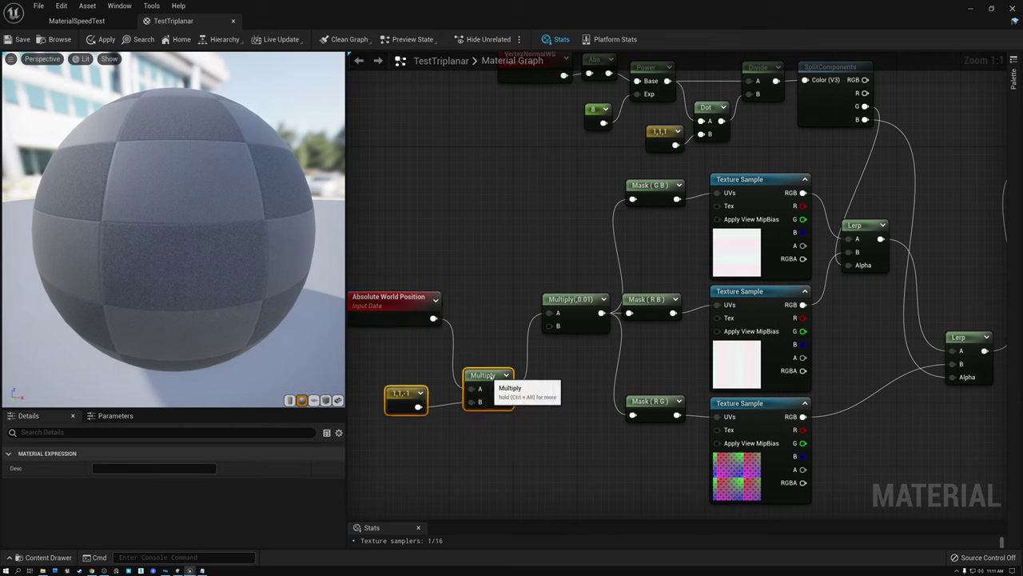
drag(488, 377, 497, 338)
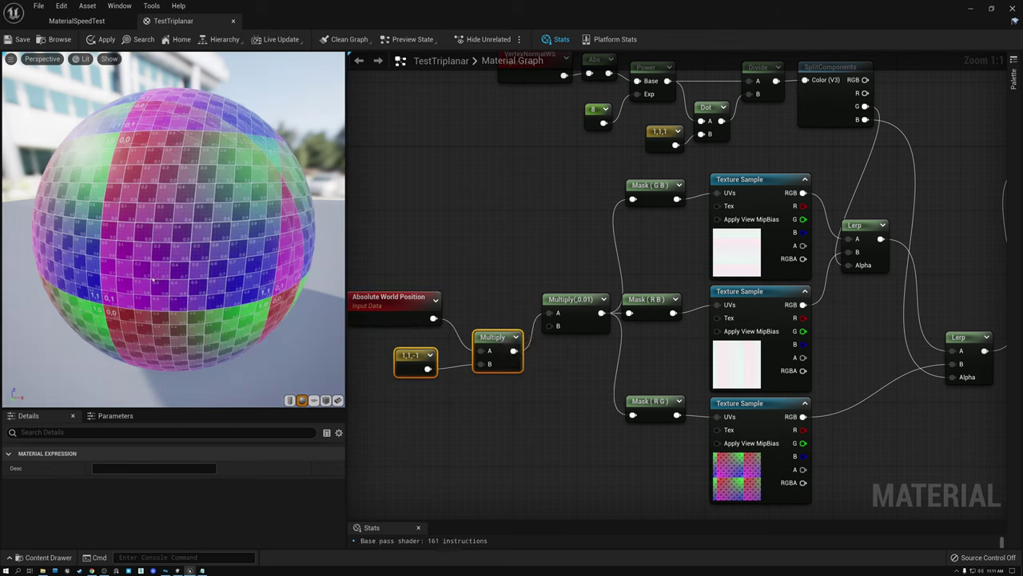
Step: Examine the G B and R B mask projections and the UV grid's numbering and mirroring around the sides of the preview sphere
click(661, 190)
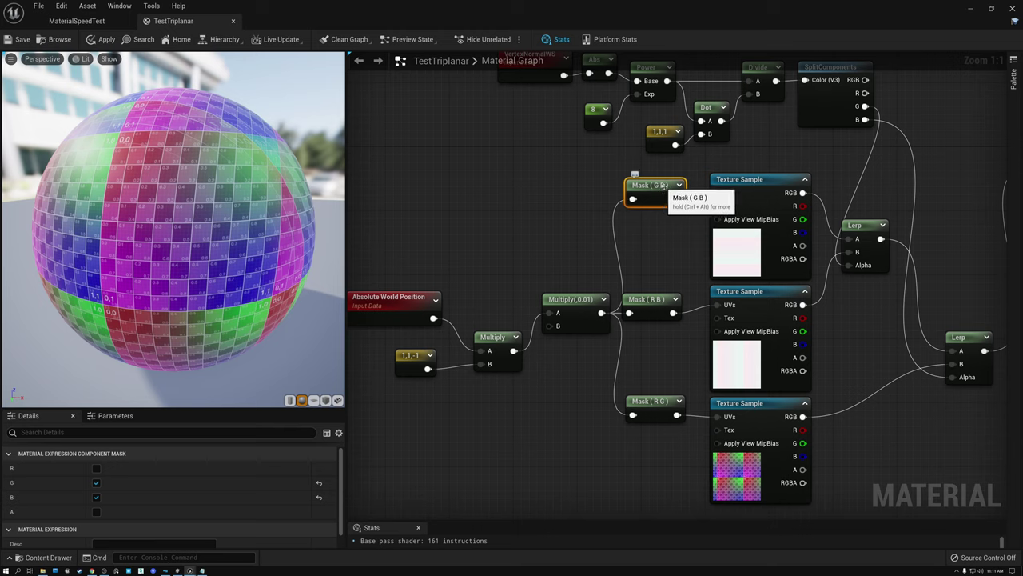
drag(664, 172, 720, 206)
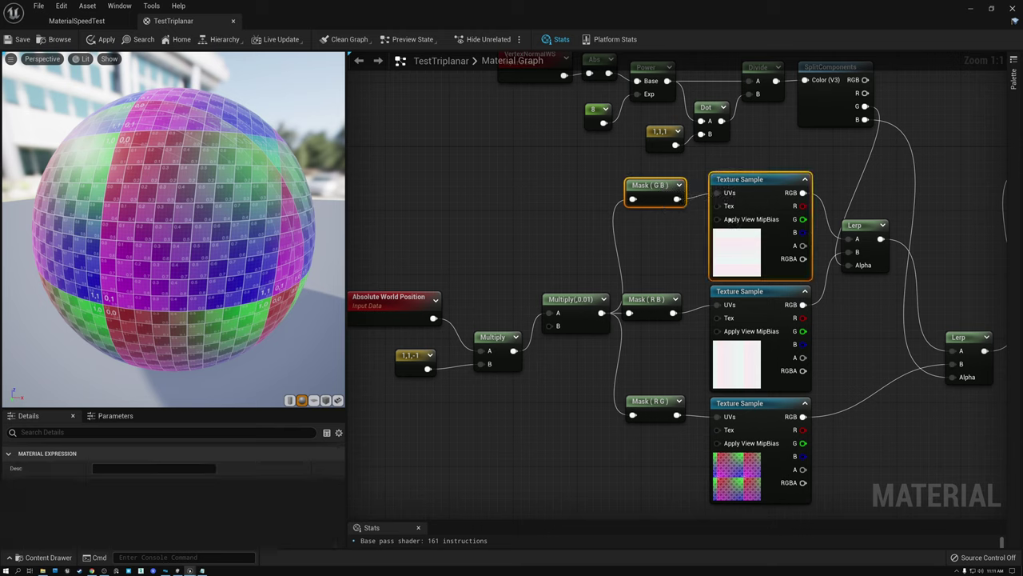
click(667, 298)
shift+click(723, 297)
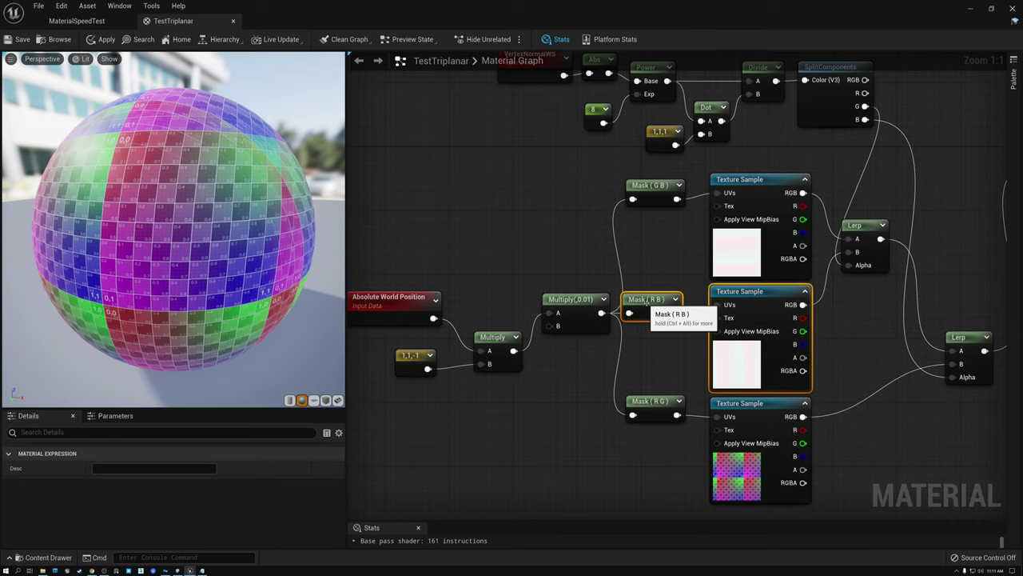
drag(195, 240, 280, 246)
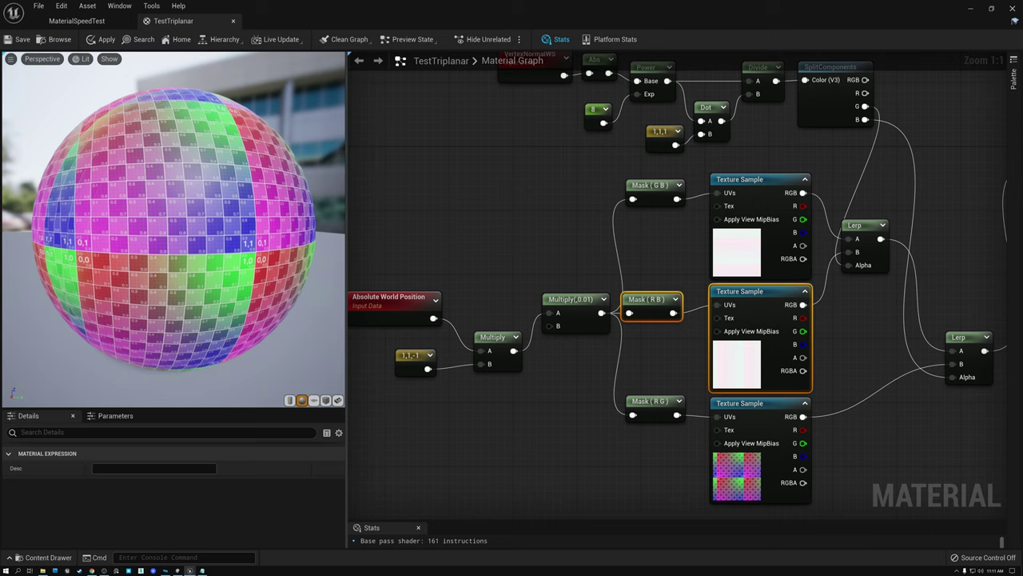
drag(173, 229, 224, 230)
drag(110, 227, 222, 249)
drag(254, 206, 203, 213)
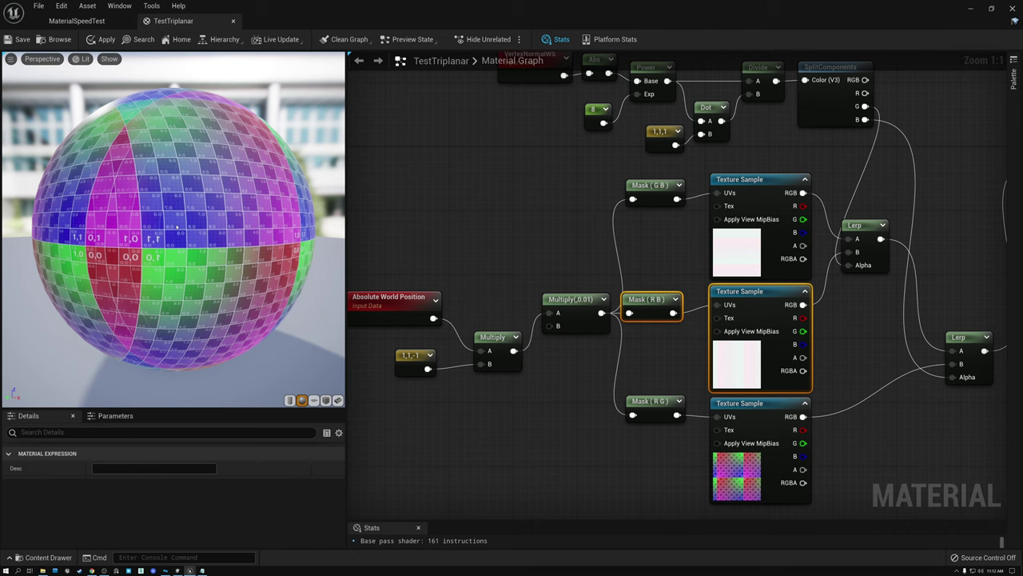
drag(173, 229, 220, 285)
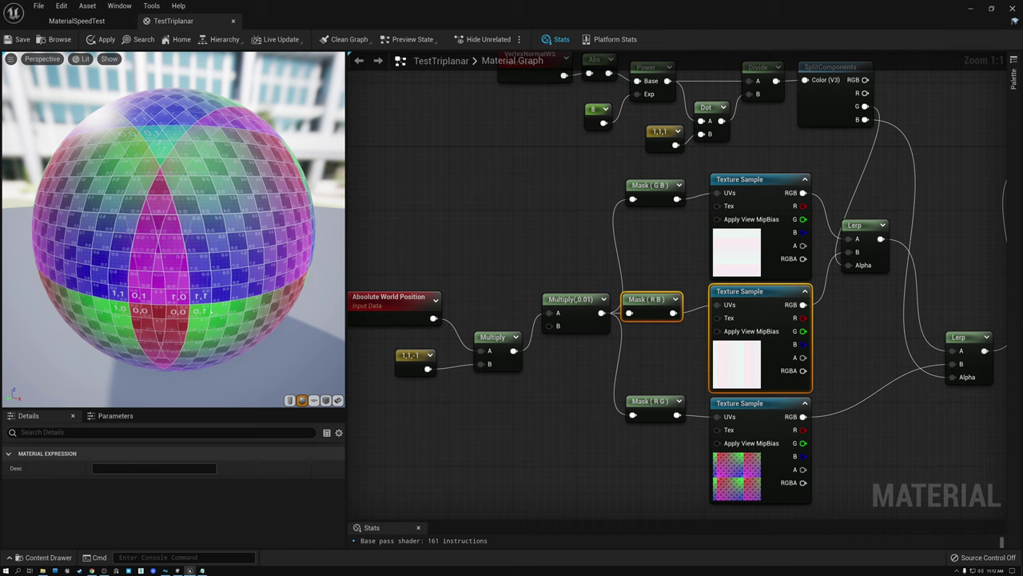
drag(120, 240, 263, 248)
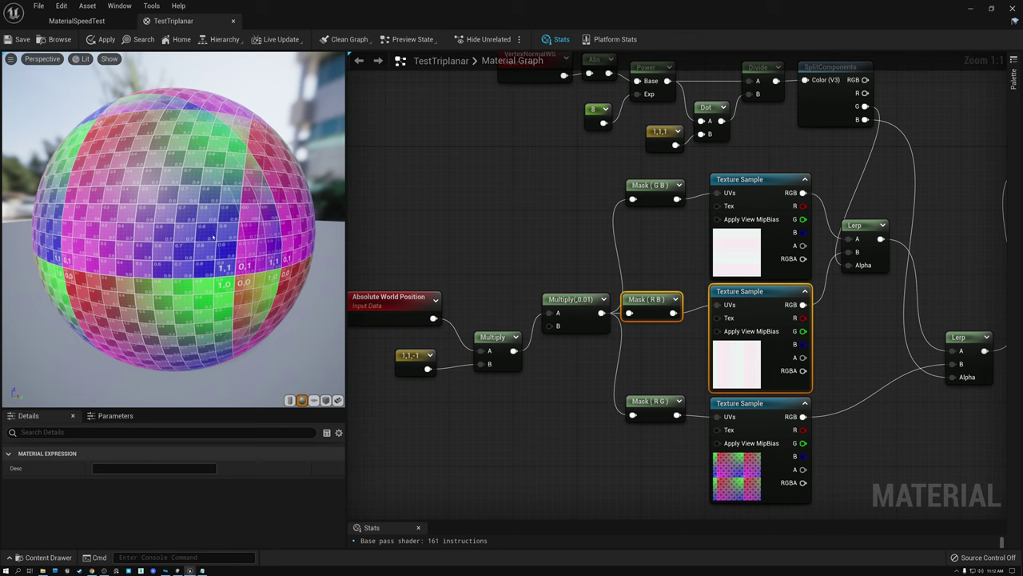
drag(243, 229, 160, 249)
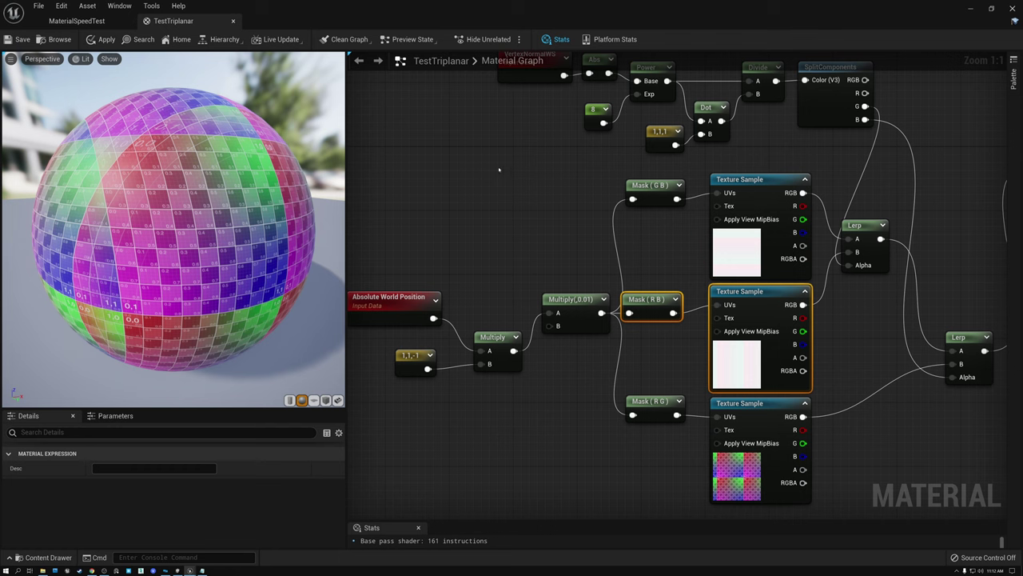
Step: Move the VertexNormalWS node farther away from the Abs node to make room in the graph
right_drag(498, 164, 515, 204)
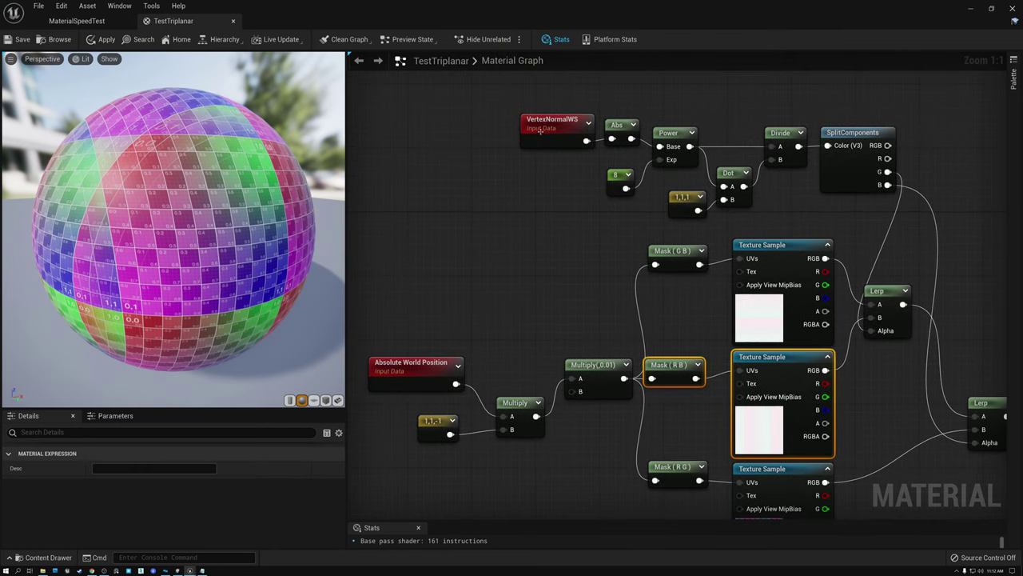
drag(541, 130, 380, 132)
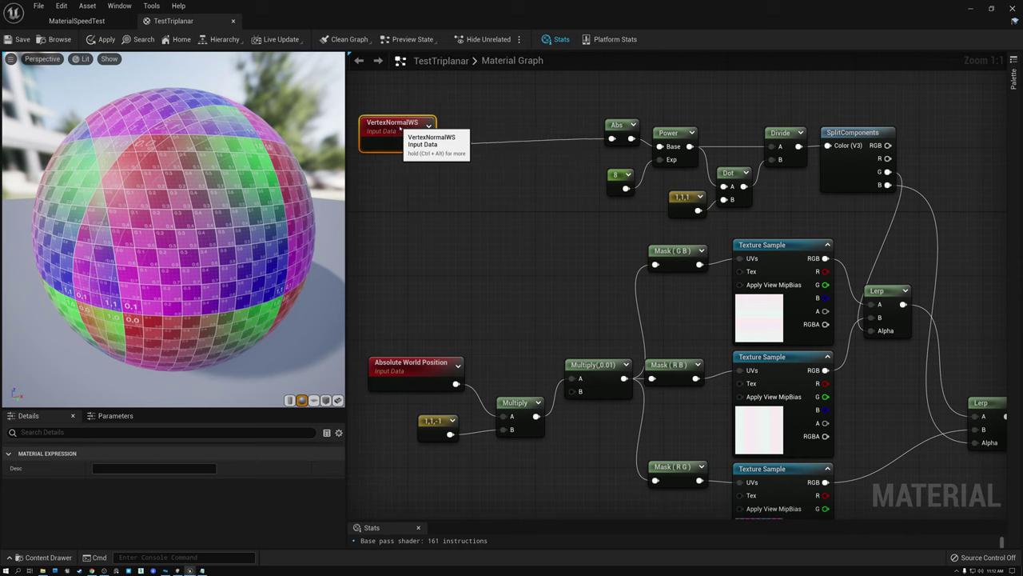
click(457, 220)
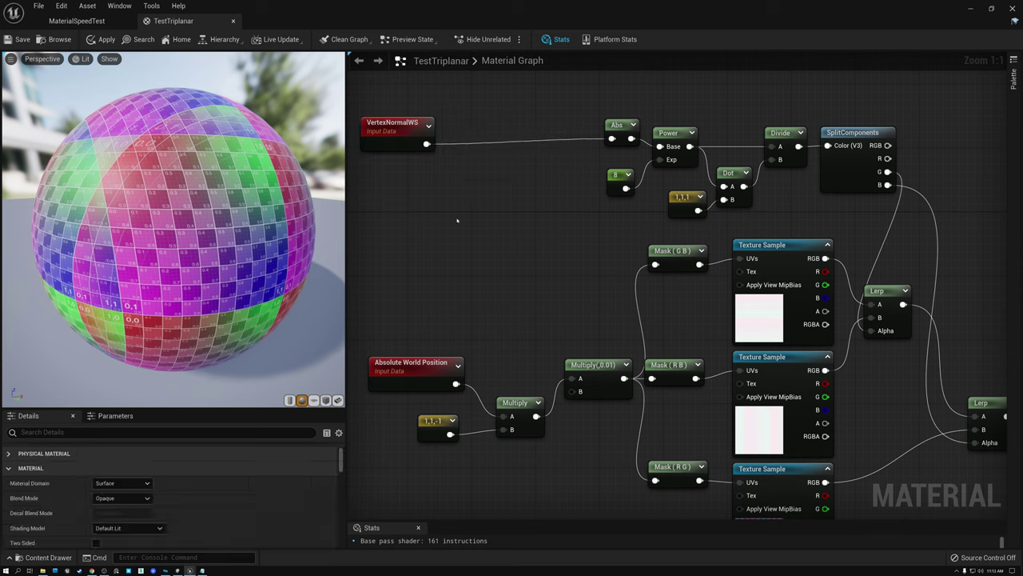
Step: Add a Sign node below the VertexNormalWS to Abs connection and feed VertexNormalWS into it
right_click(458, 220)
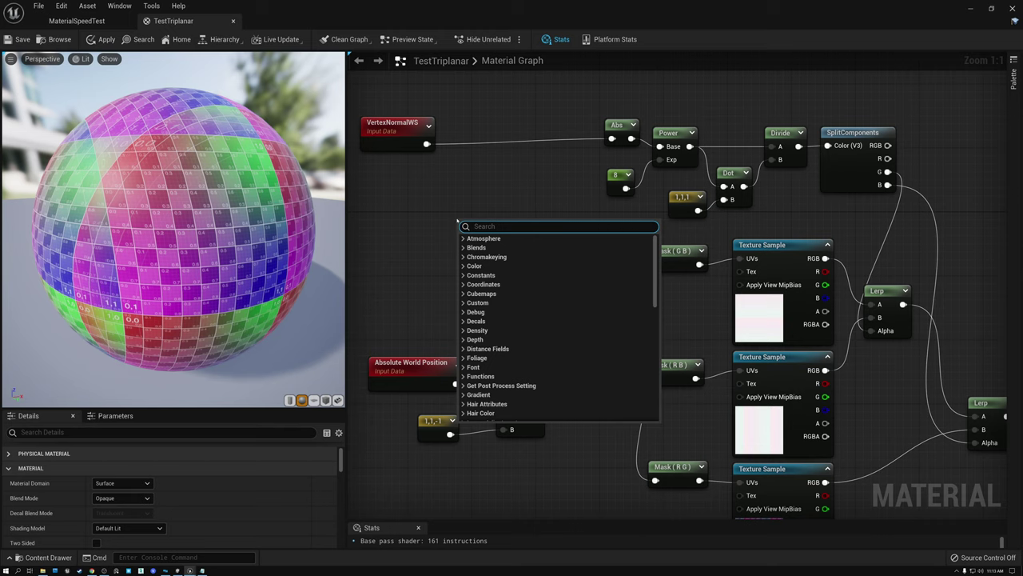
text(sign)
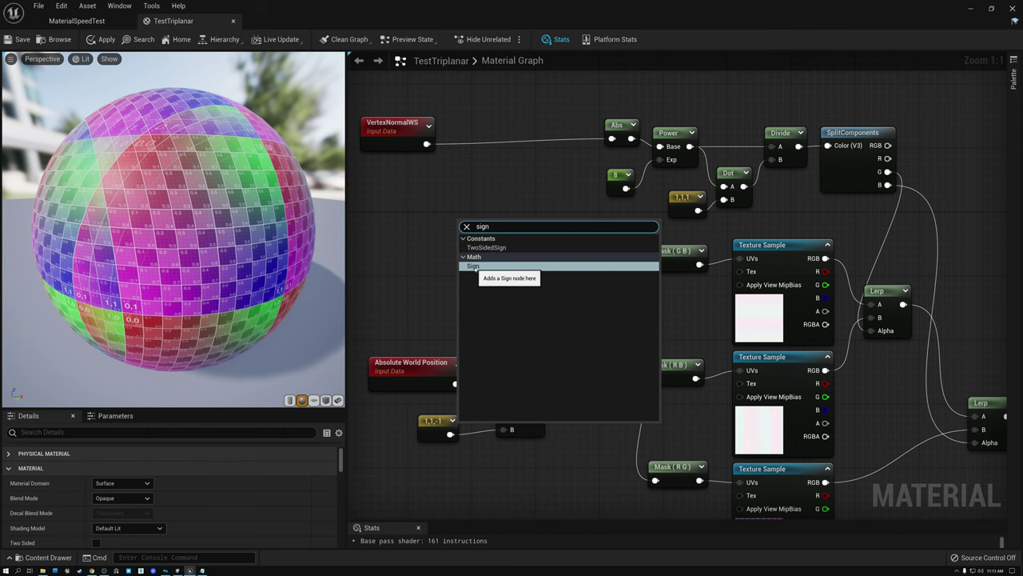
click(473, 266)
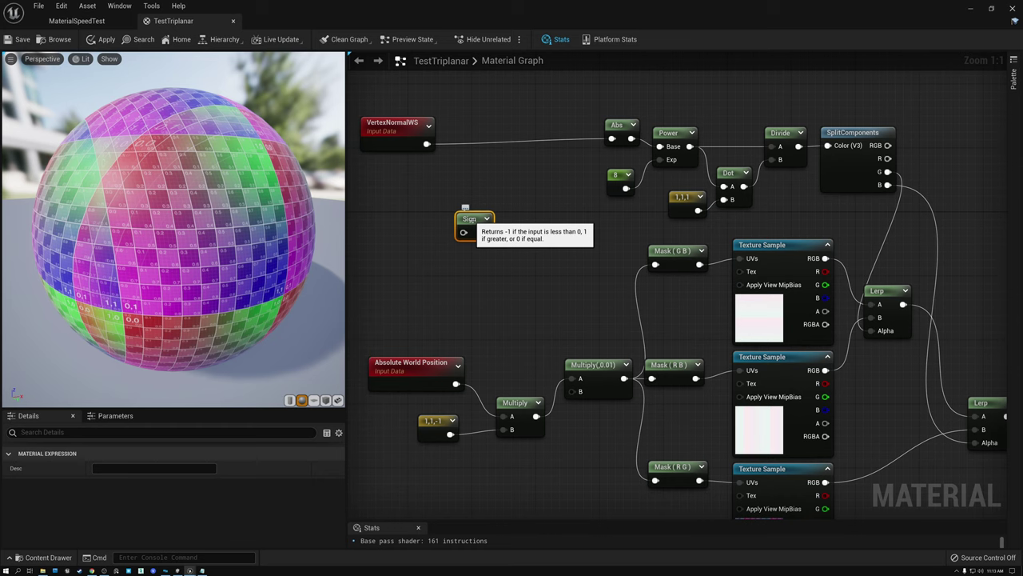
drag(465, 209, 473, 208)
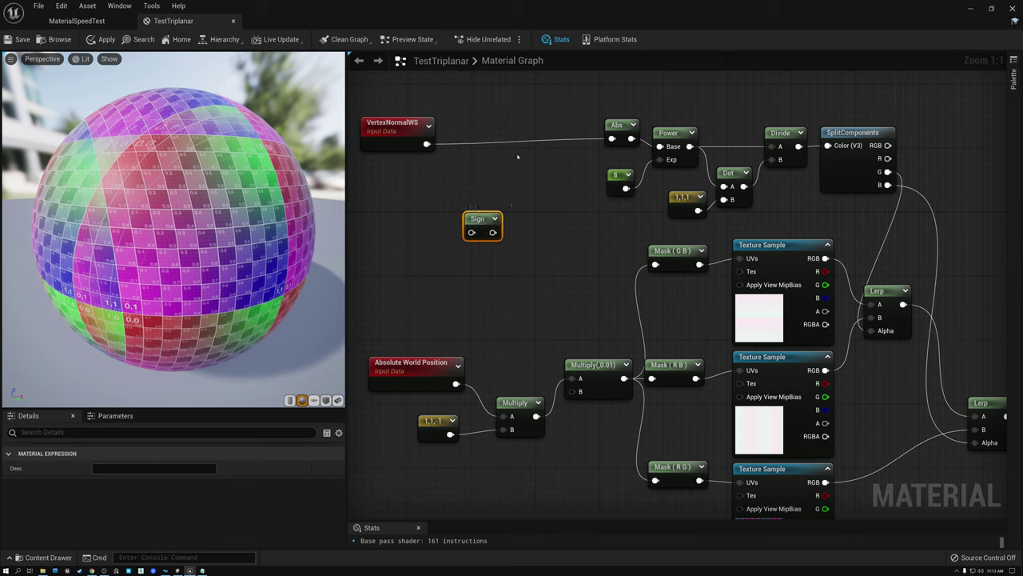
click(409, 143)
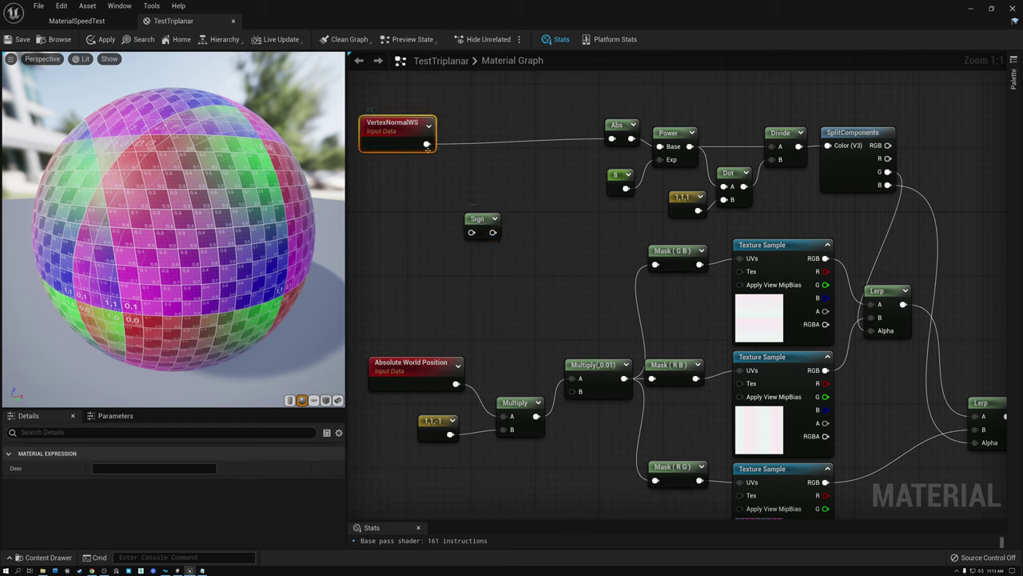
drag(426, 144, 465, 208)
Step: Connect the Sign output to Base Color and examine the resulting colours around the preview sphere
right_drag(579, 253, 437, 247)
scroll(482, 247, down, 1)
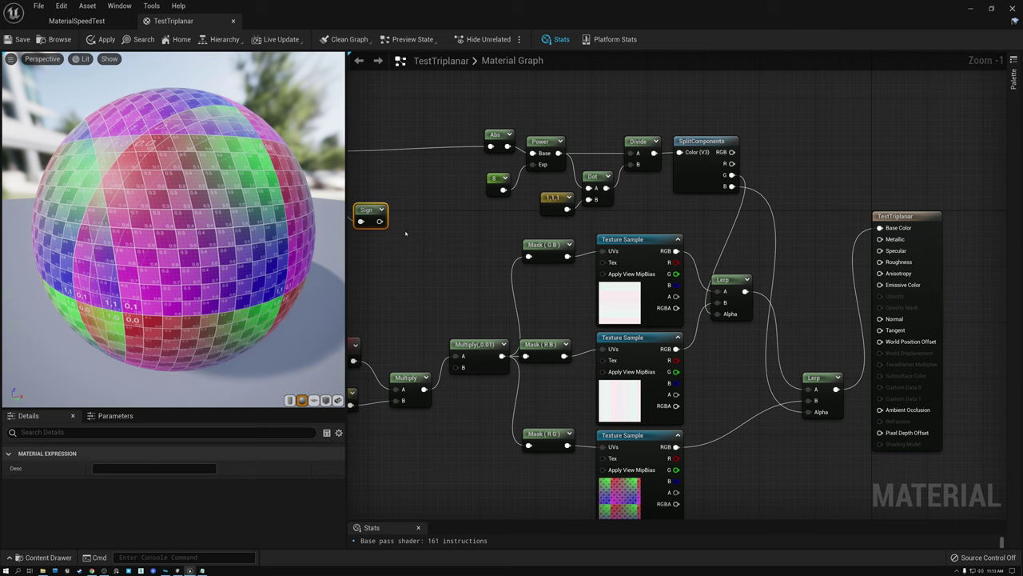
drag(379, 221, 880, 228)
drag(176, 228, 48, 264)
drag(308, 233, 257, 235)
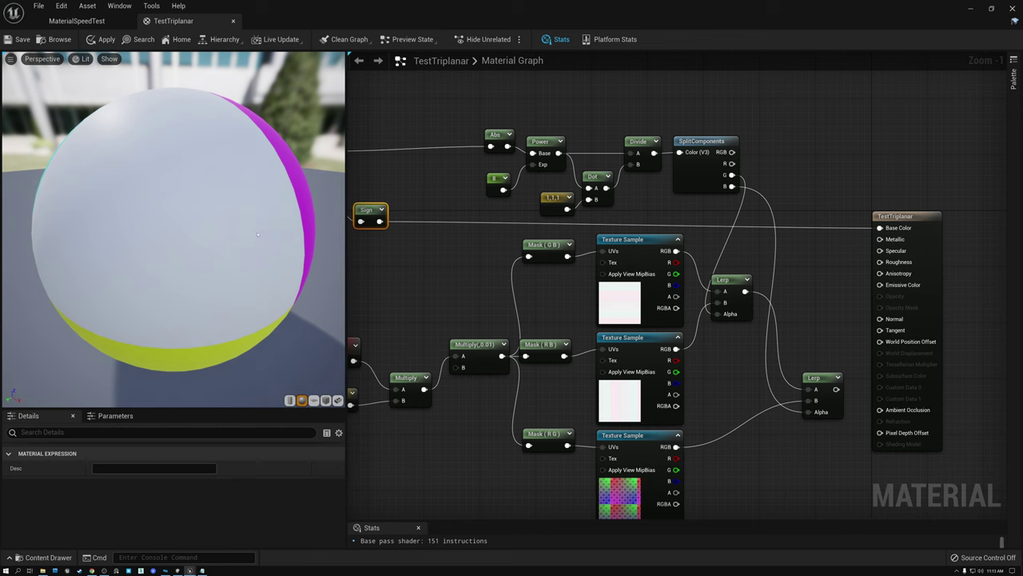
Step: Branch a ComponentMask off the Sign node, limit it to the R channel, and connect it to Base Color
right_drag(416, 274, 589, 282)
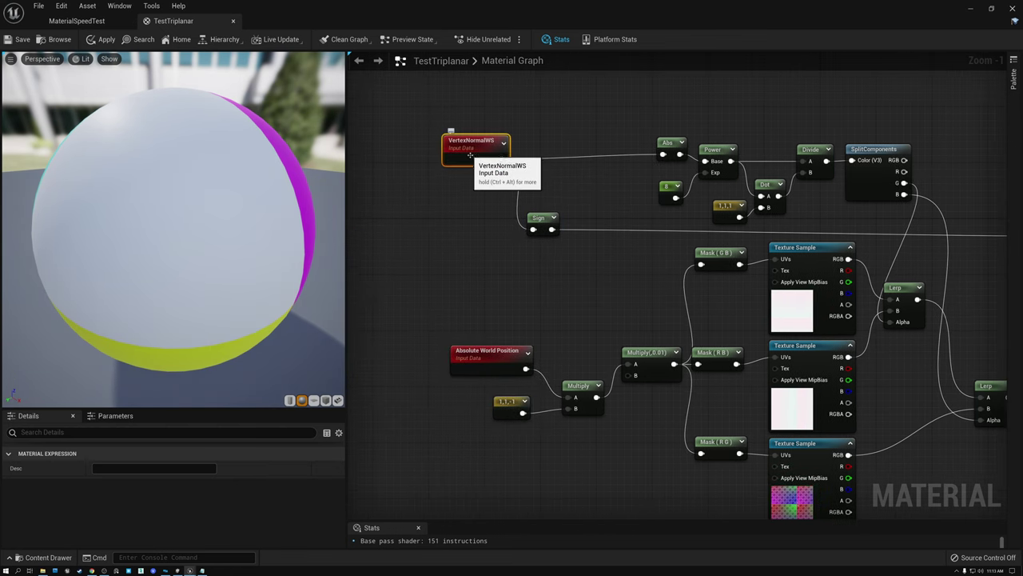
right_drag(554, 251, 443, 273)
drag(426, 244, 469, 254)
text(comp)
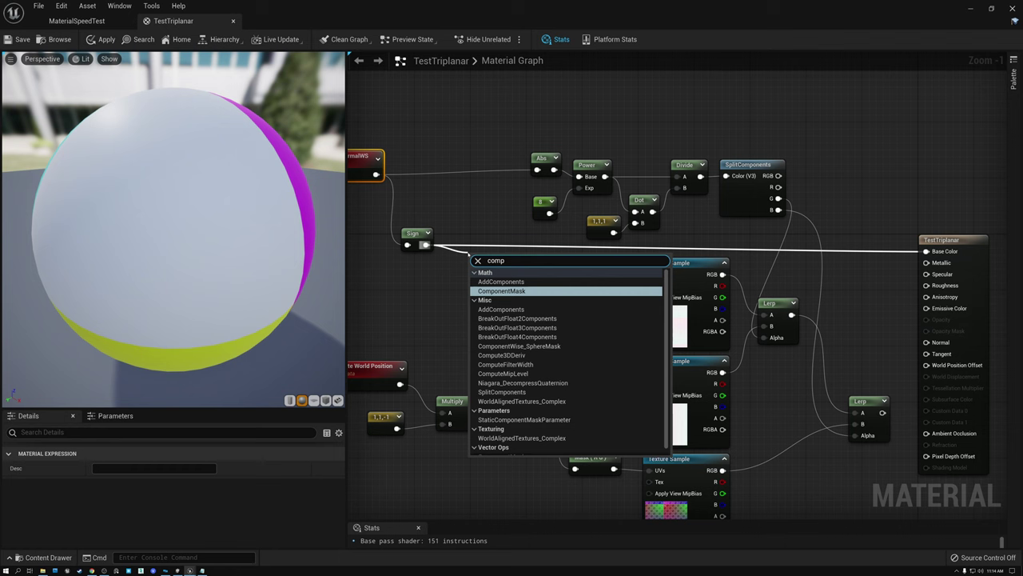
click(503, 291)
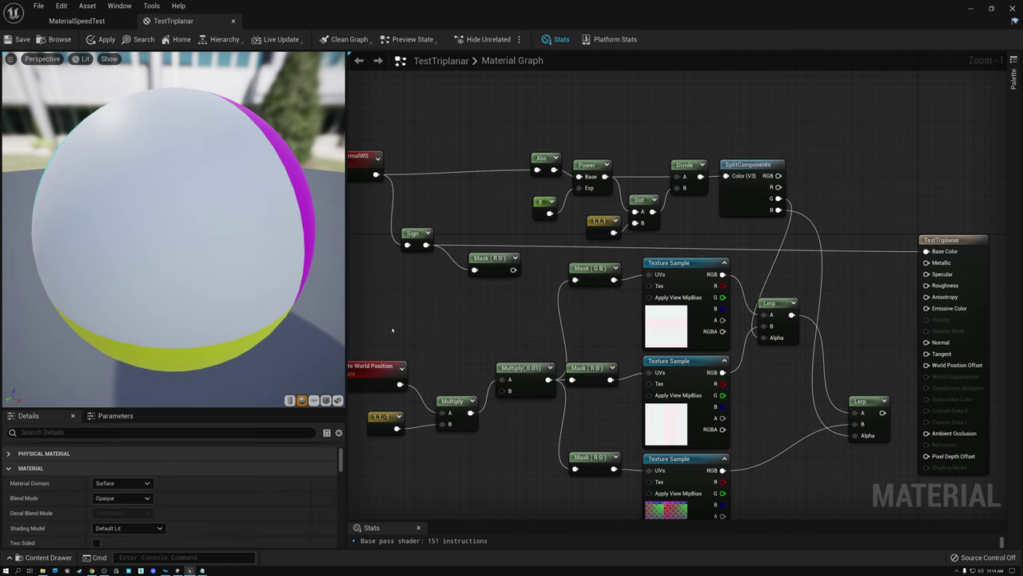
click(489, 263)
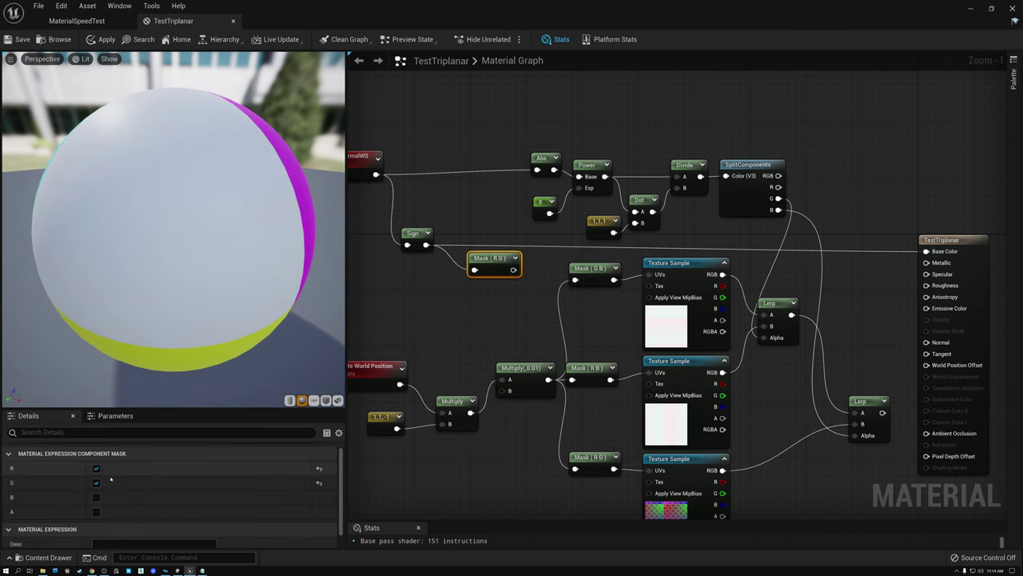
click(96, 482)
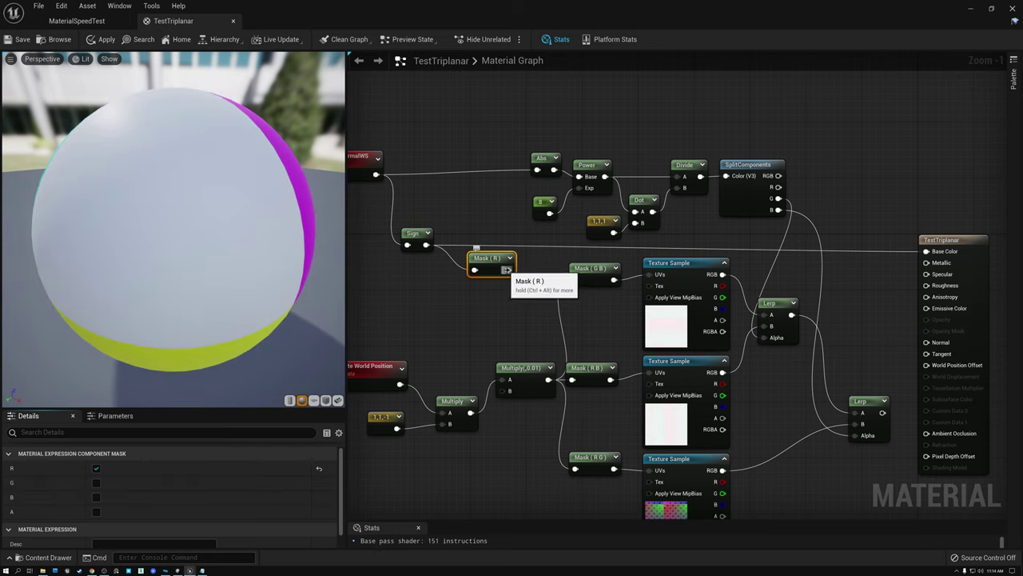
drag(506, 269, 927, 251)
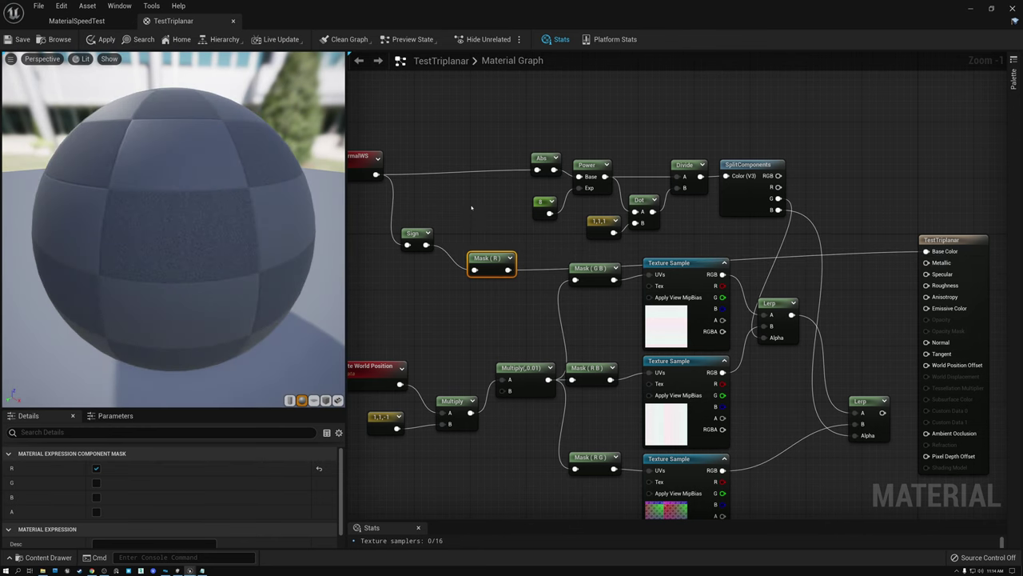
Step: Examine the R-channel sign mask from several sides of the preview sphere
right_drag(471, 208, 553, 229)
click(422, 195)
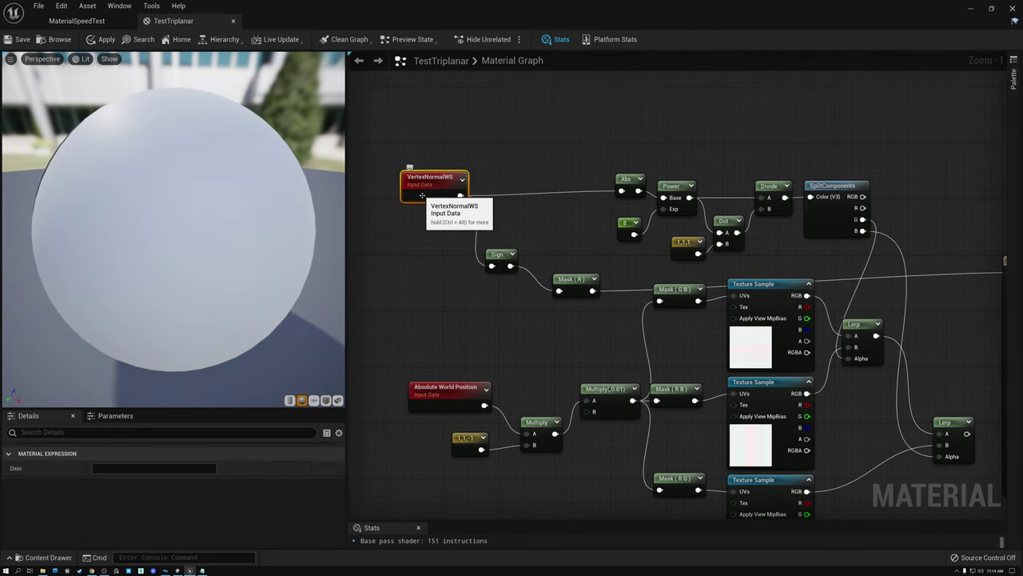
drag(184, 216, 276, 239)
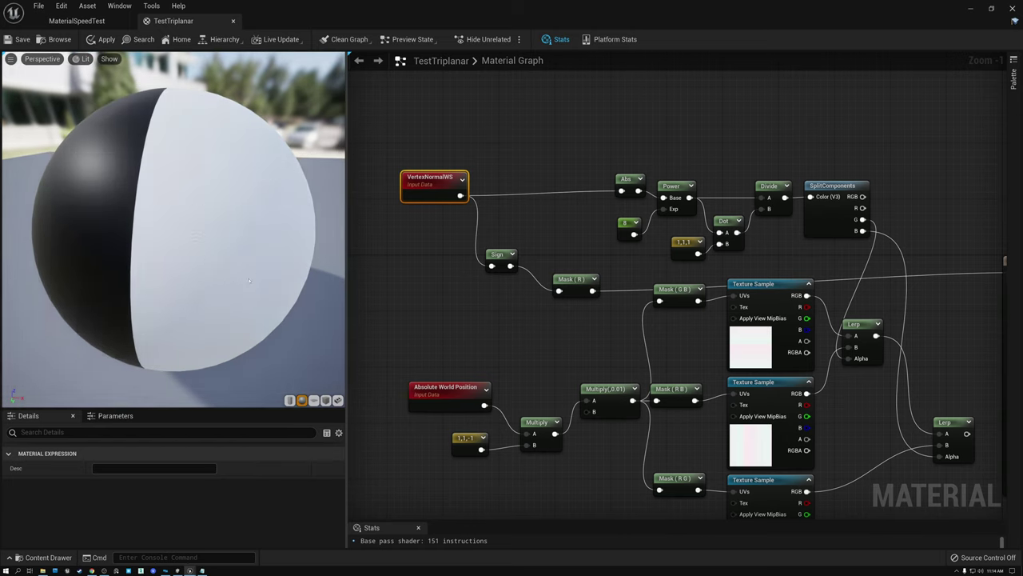
drag(254, 240, 292, 240)
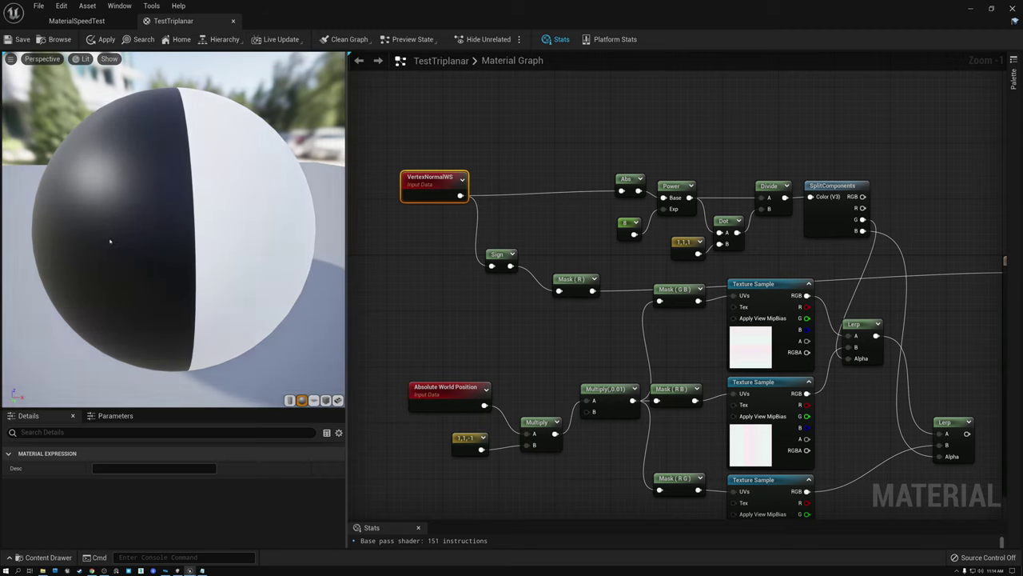
drag(228, 240, 180, 244)
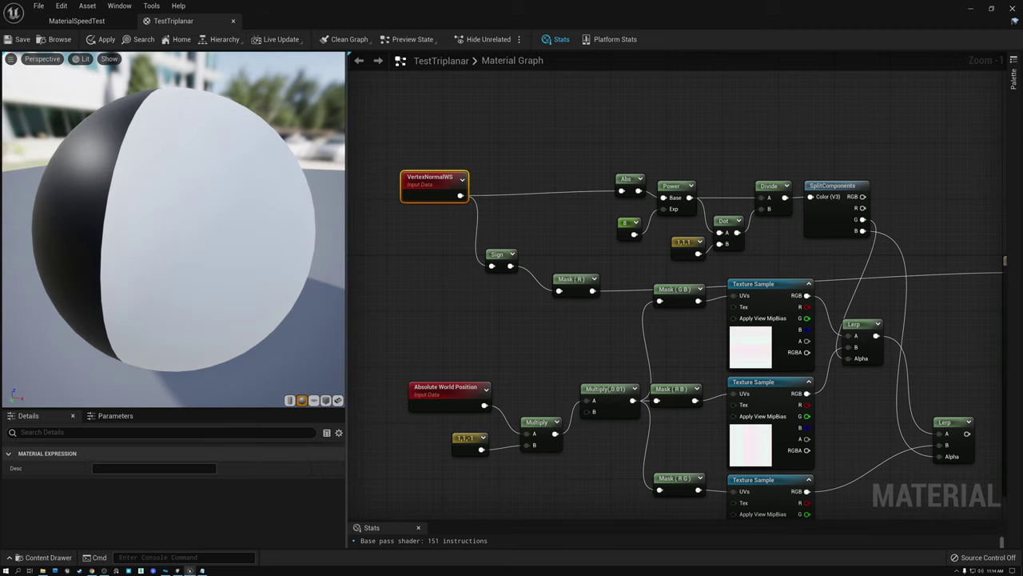
Step: Connect the final Lerp output to Base Color and examine the UV numbering on the X-facing sides of the sphere
right_drag(955, 341, 928, 337)
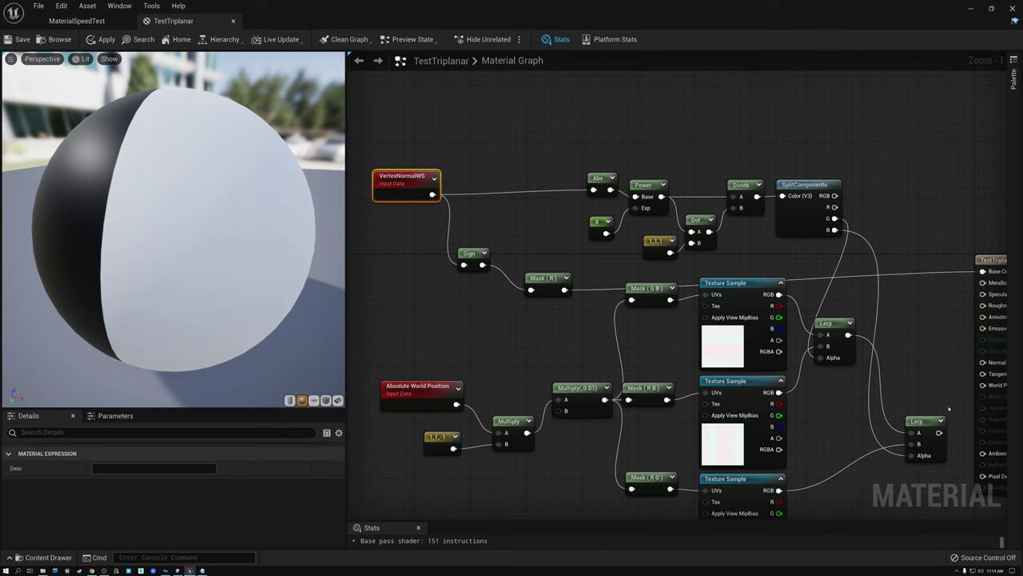
drag(937, 433, 983, 272)
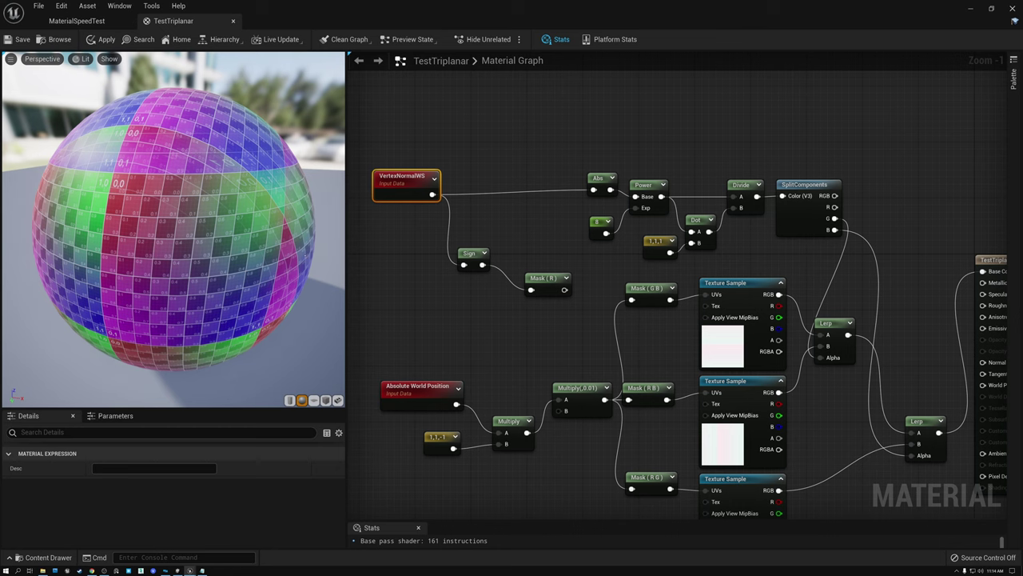
scroll(303, 257, down, 3)
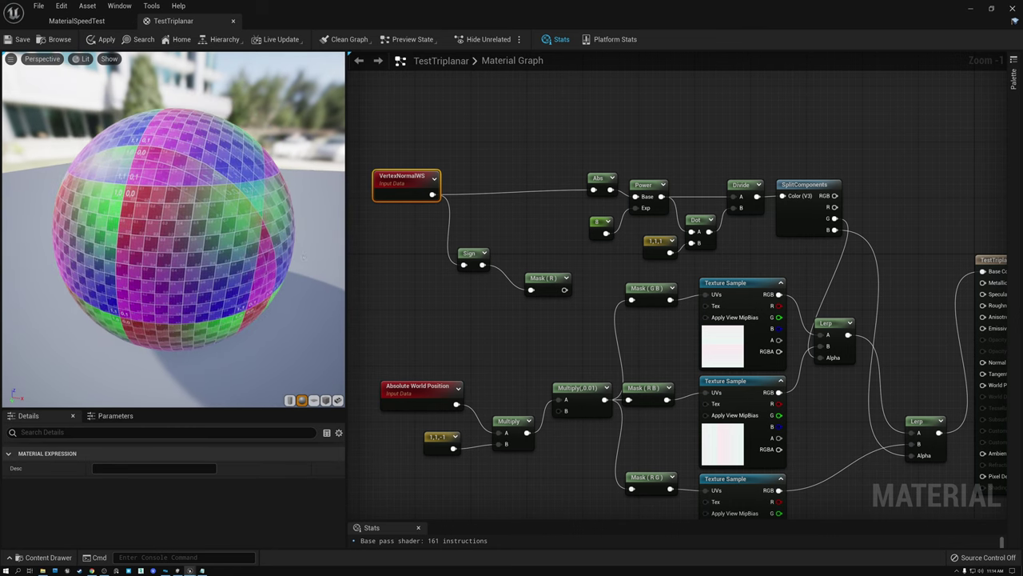
drag(303, 257, 187, 210)
drag(156, 240, 132, 240)
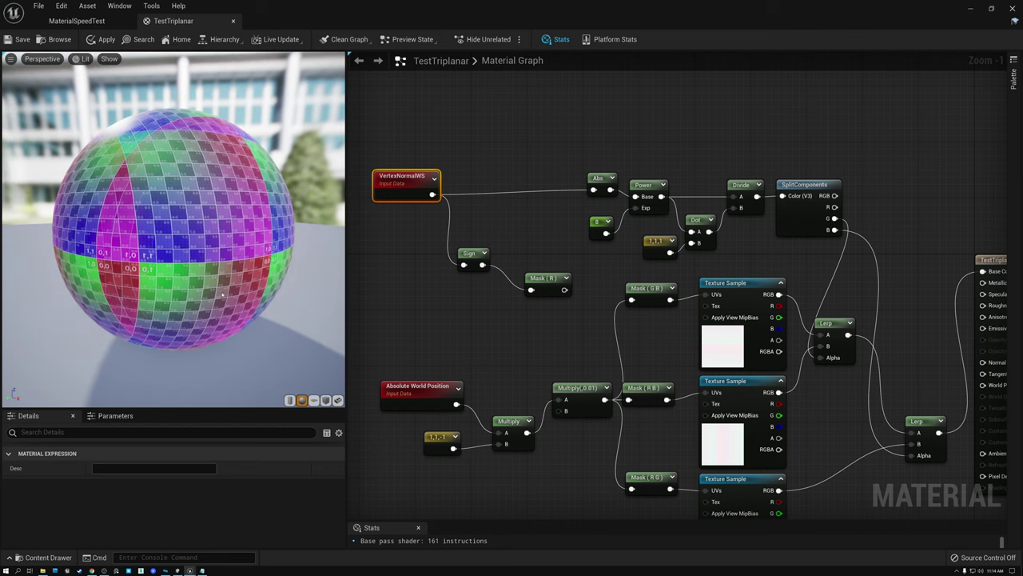
scroll(209, 257, up, 5)
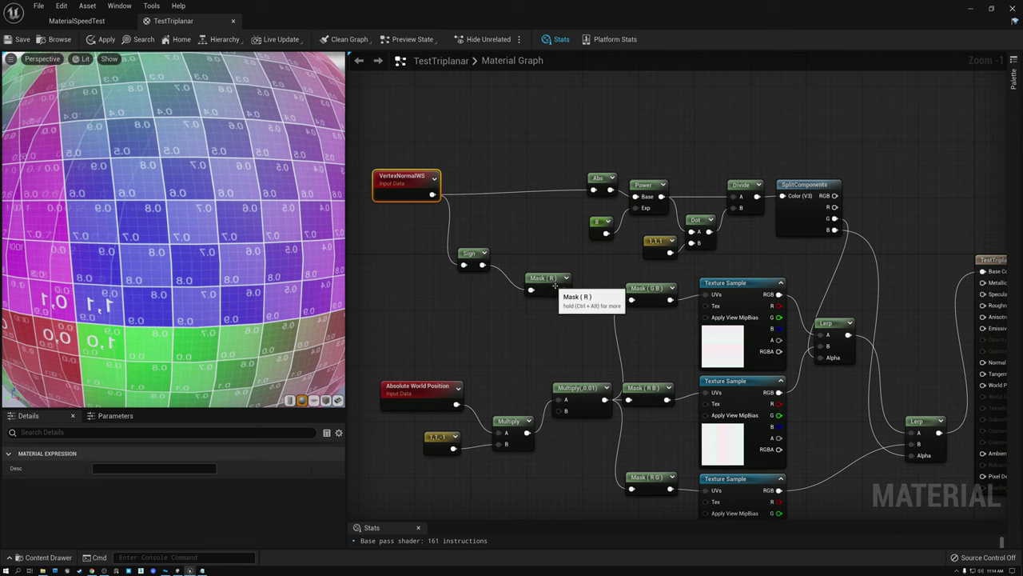
Step: Connect the R mask of the Sign node back to Base Color and compare its two halves on the sphere
drag(564, 290, 984, 271)
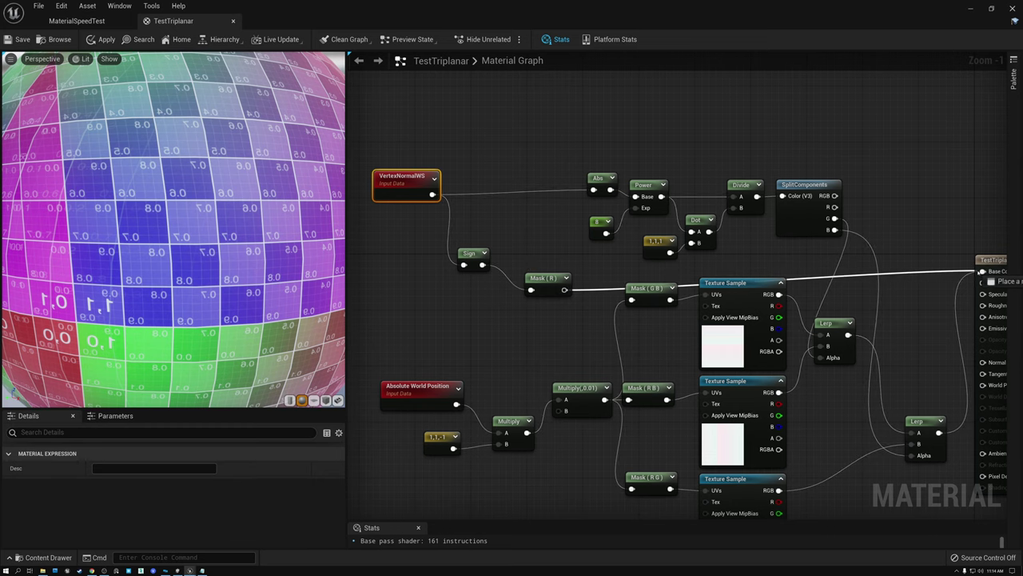
scroll(194, 241, down, 8)
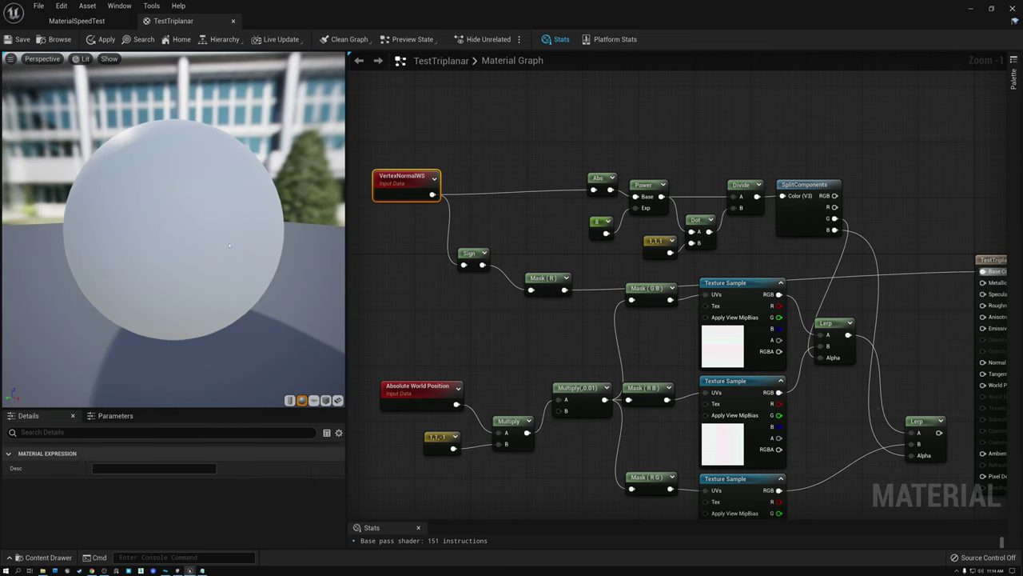
drag(195, 241, 280, 242)
drag(141, 211, 141, 212)
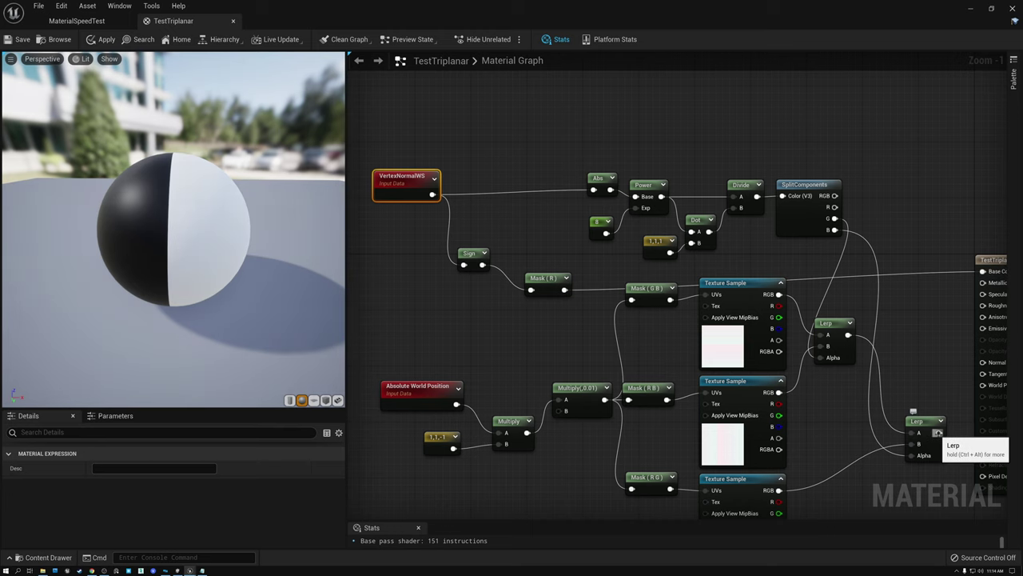
Step: Restore the final Lerp output to Base Color and examine the UV texture up close
drag(939, 432, 983, 272)
drag(204, 224, 205, 225)
right_drag(204, 224, 205, 225)
scroll(170, 249, up, 2)
drag(214, 269, 226, 263)
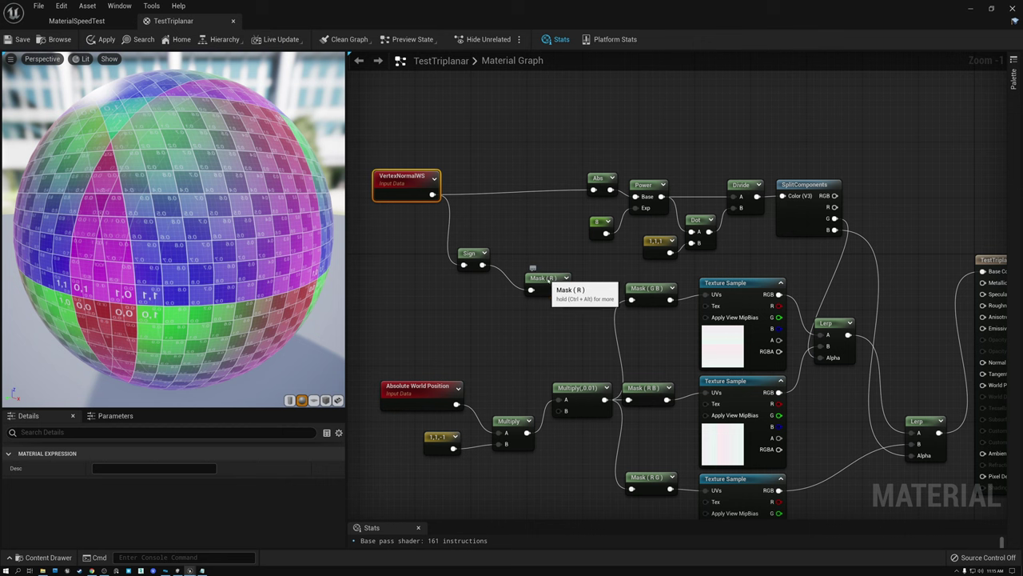
Step: Switch the Sign node's mask to the G channel only, connect it to Base Color, and examine the sphere
click(544, 278)
click(96, 483)
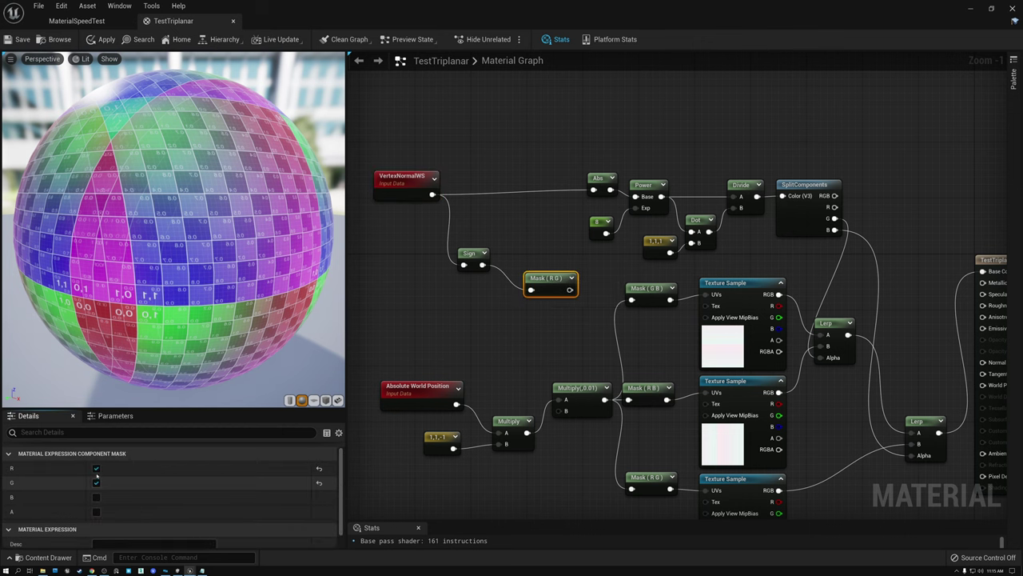
click(96, 469)
drag(564, 290, 982, 271)
drag(187, 239, 100, 239)
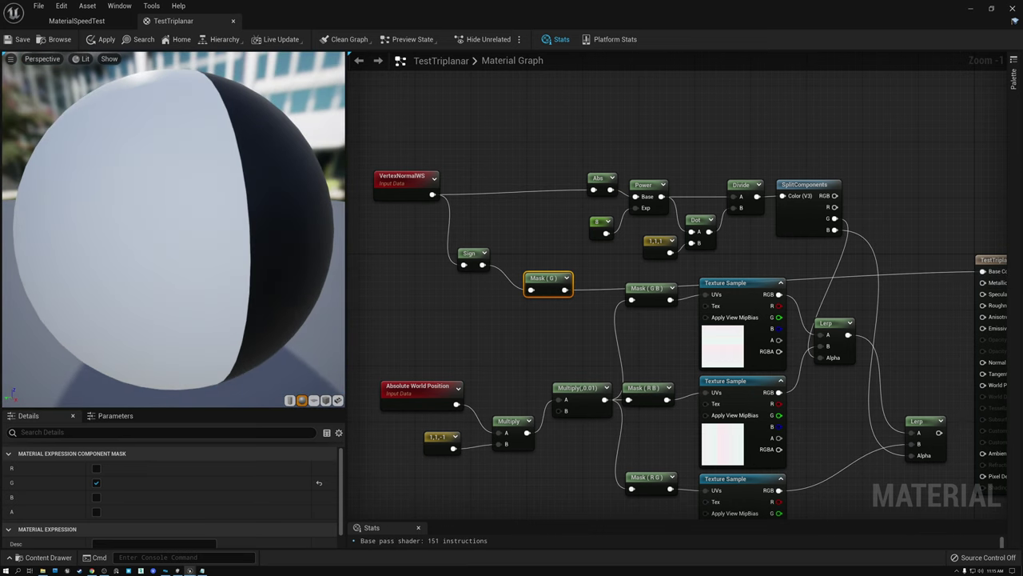
scroll(225, 236, down, 3)
drag(141, 213, 112, 212)
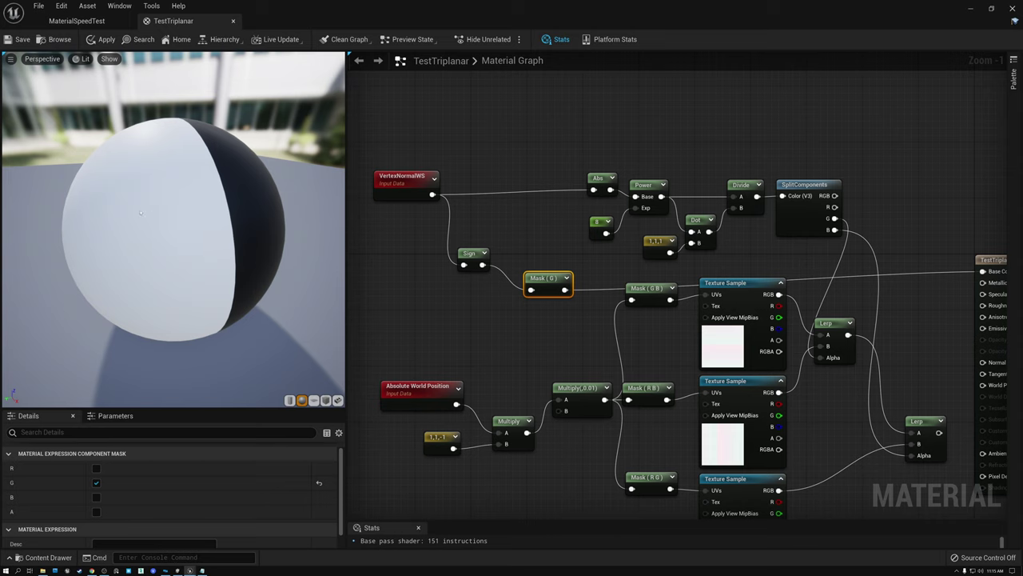
drag(126, 251, 117, 232)
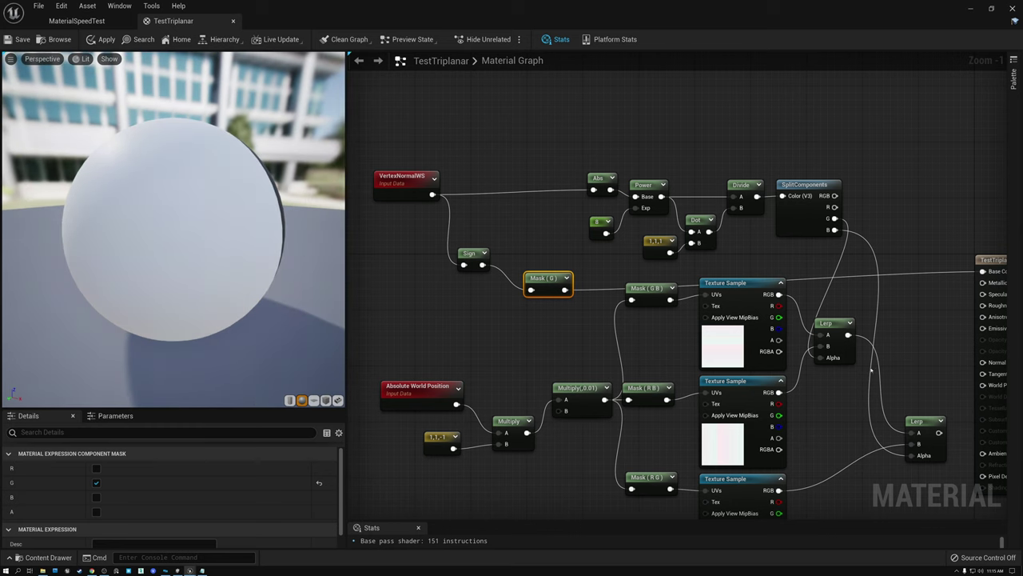
Step: Reconnect the final Lerp to Base Color and compare the UV numbering on the opposite Y-facing sides
drag(939, 432, 983, 272)
drag(194, 229, 152, 229)
scroll(135, 238, up, 5)
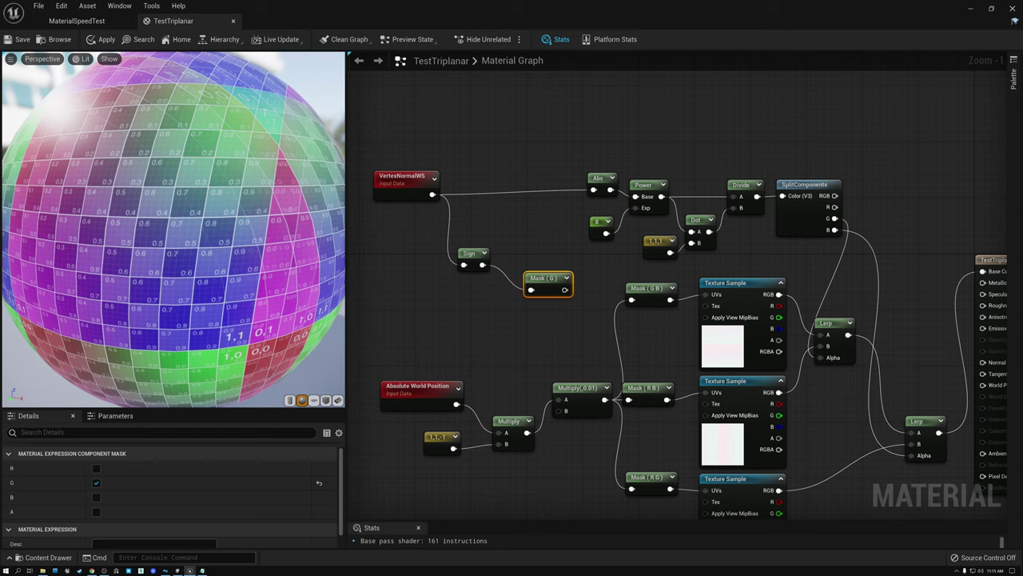
drag(136, 238, 208, 237)
scroll(136, 238, down, 5)
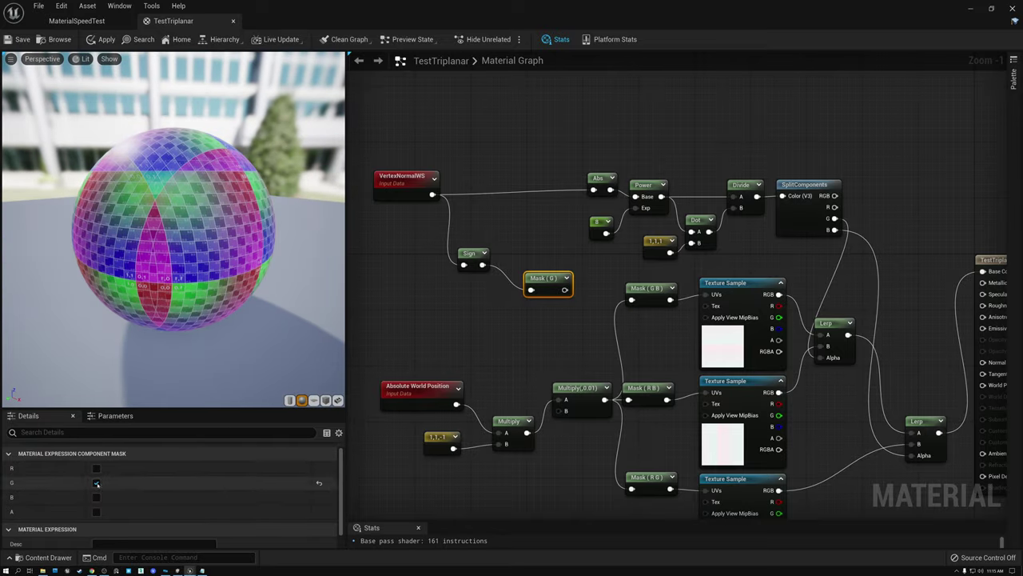
Step: Switch the Sign node's mask to the B channel only, connect it to Base Color, and examine the sphere
click(96, 497)
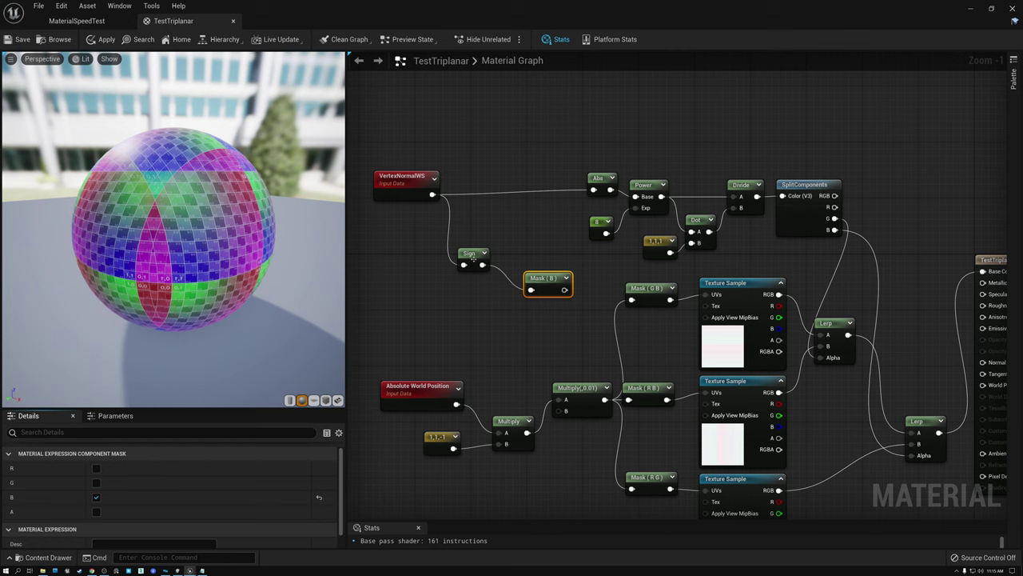
click(403, 186)
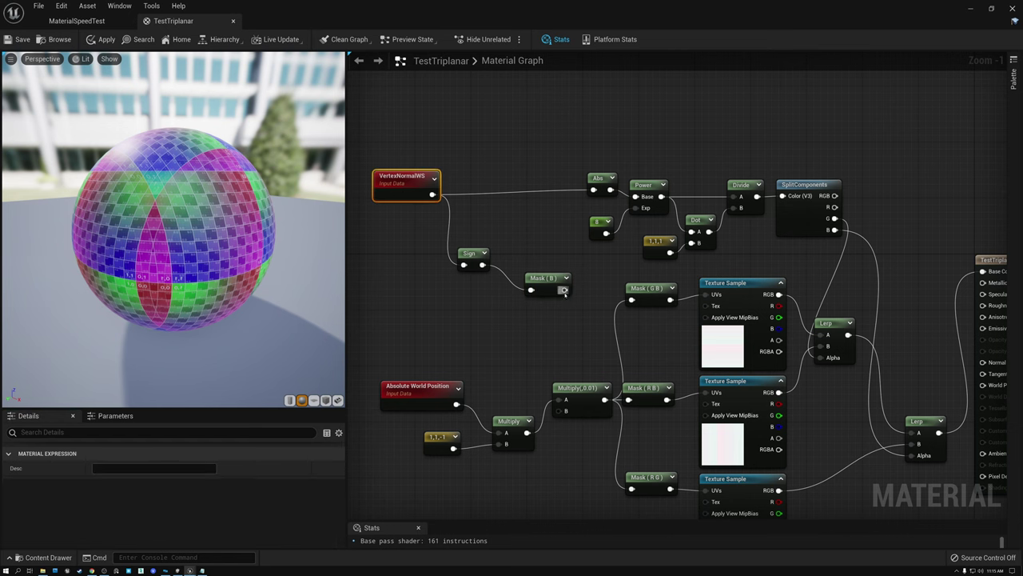
drag(565, 290, 983, 271)
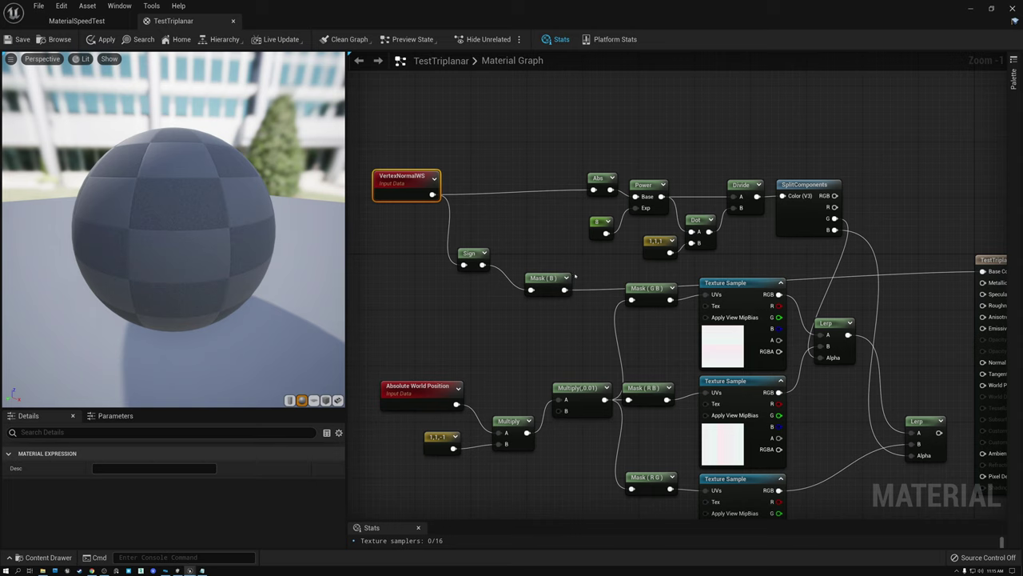
drag(224, 254, 227, 232)
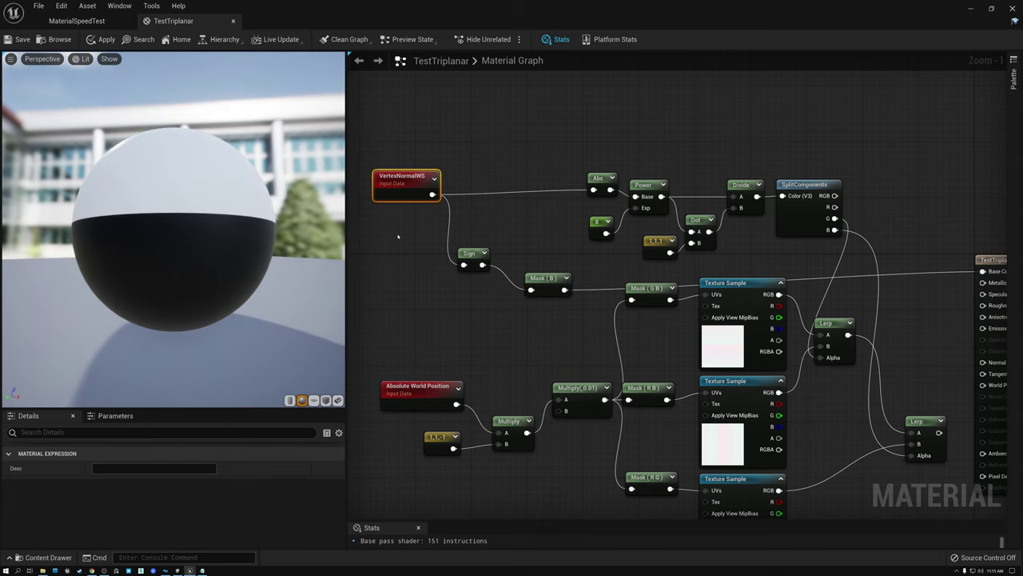
Step: Connect the final Lerp output to Base Color again and examine the UV numbering on the top of the sphere
drag(939, 432, 983, 271)
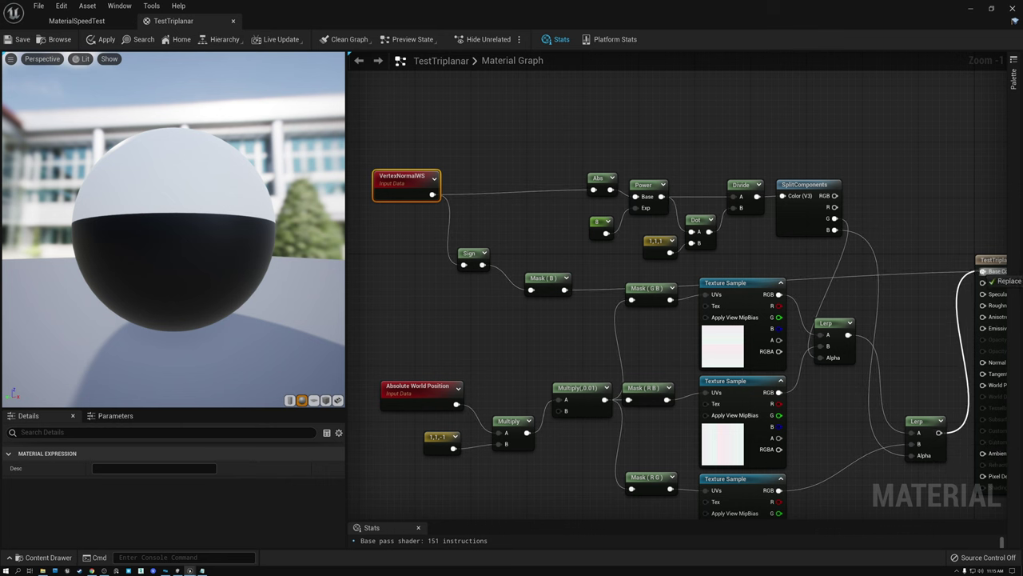
drag(198, 183, 199, 272)
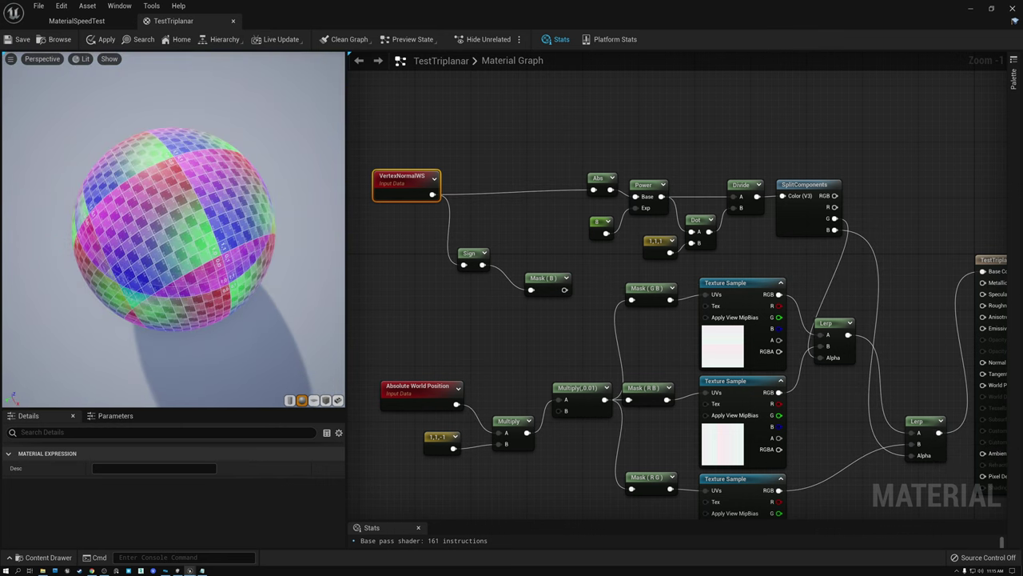
scroll(198, 152, up, 5)
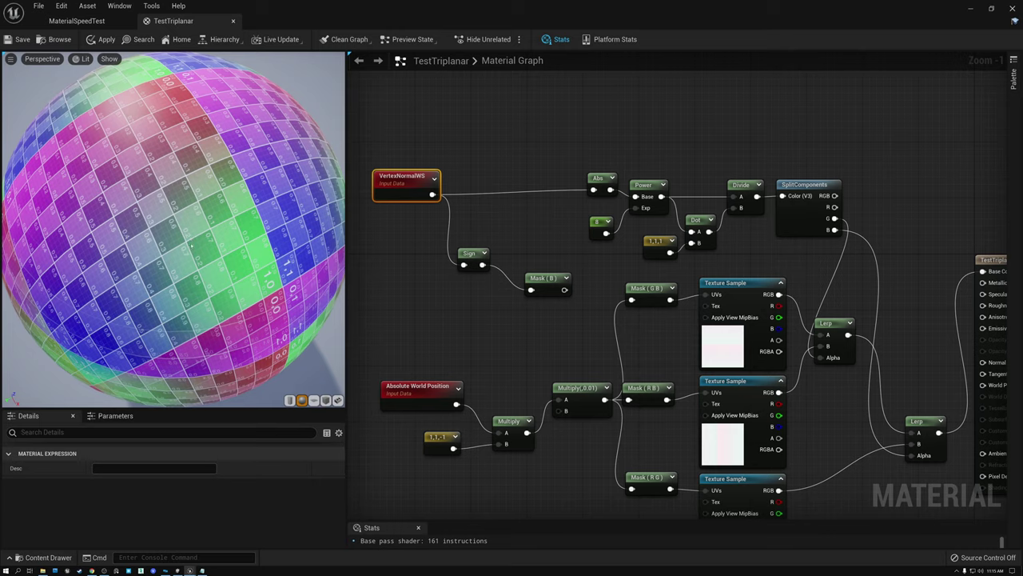
mouse_move(192, 245)
mouse_down()
mouse_move(136, 224)
mouse_move(128, 160)
mouse_move(140, 84)
mouse_move(180, 255)
mouse_up()
scroll(180, 254, down, 5)
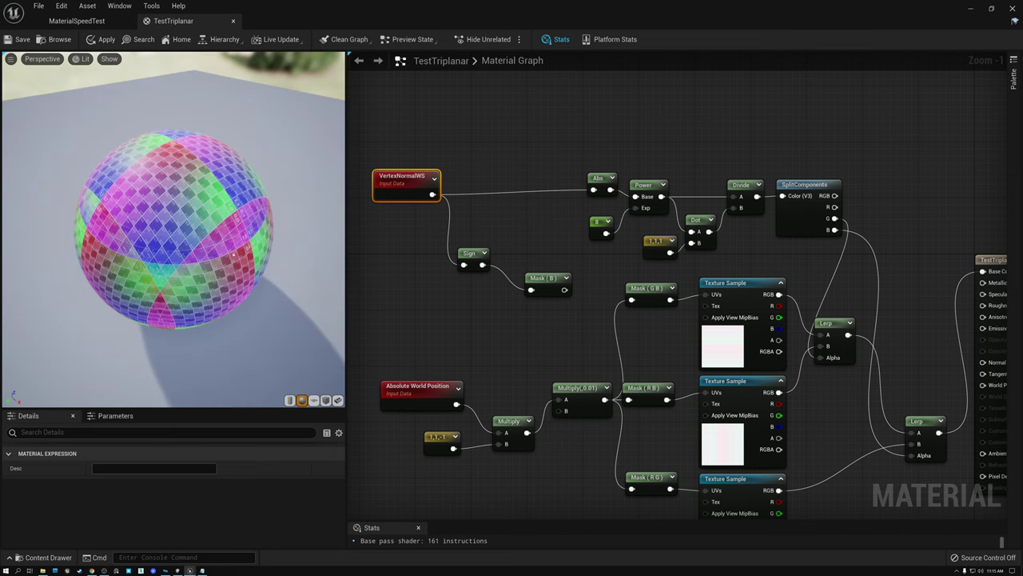
Step: Delete the B-channel mask and move the Sign node closer beneath VertexNormalWS
drag(537, 279, 439, 240)
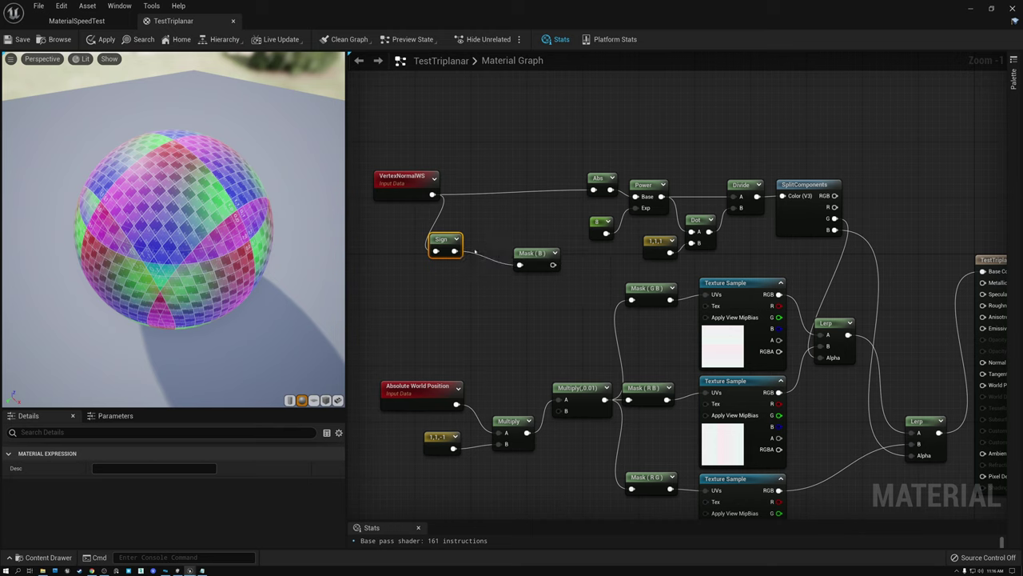
click(530, 254)
key(Delete)
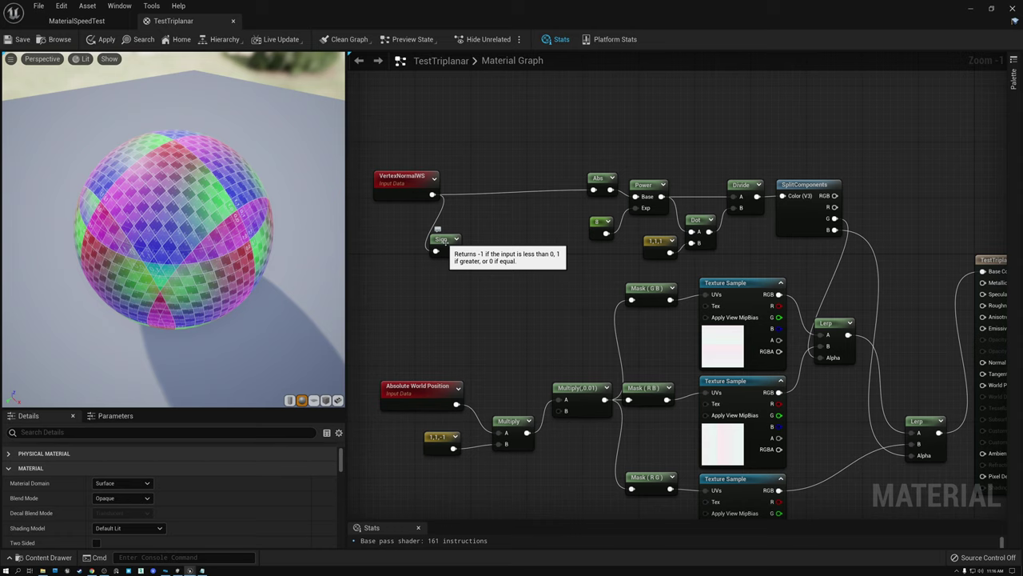
drag(440, 240, 446, 249)
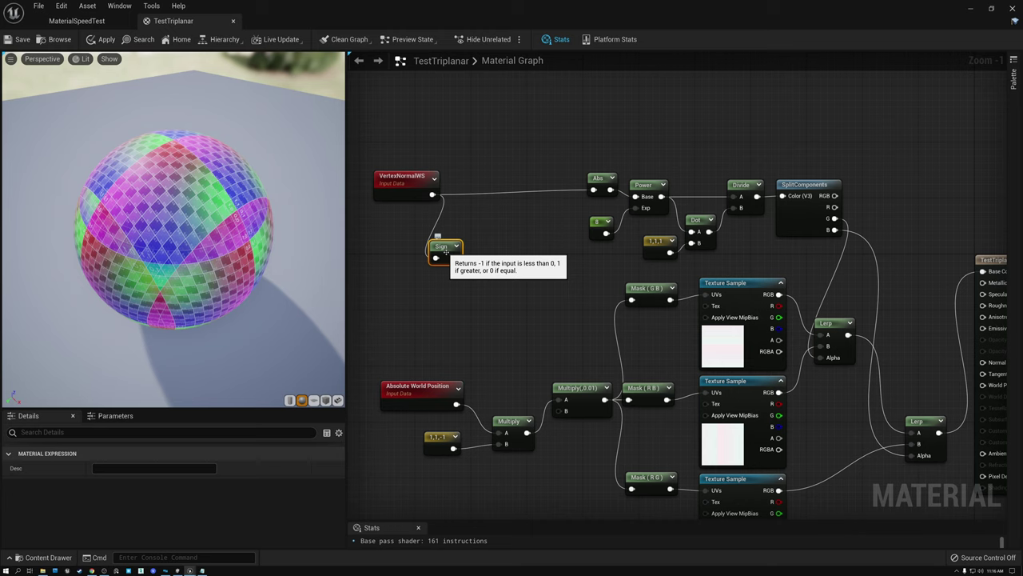
Step: Add a Multiply node after the Sign node, with the Sign output feeding its A input
drag(442, 247, 472, 261)
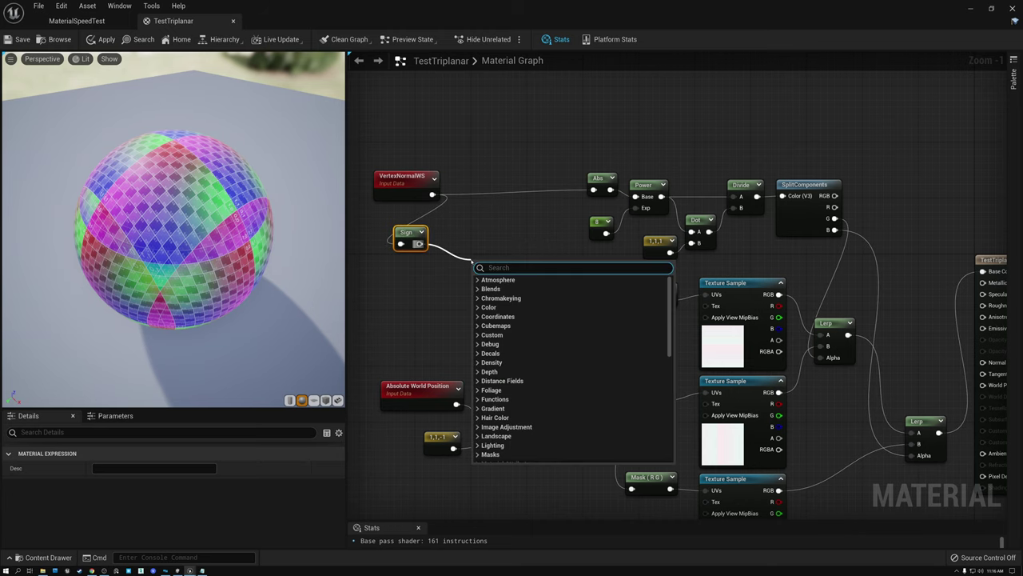
text(mul)
click(492, 344)
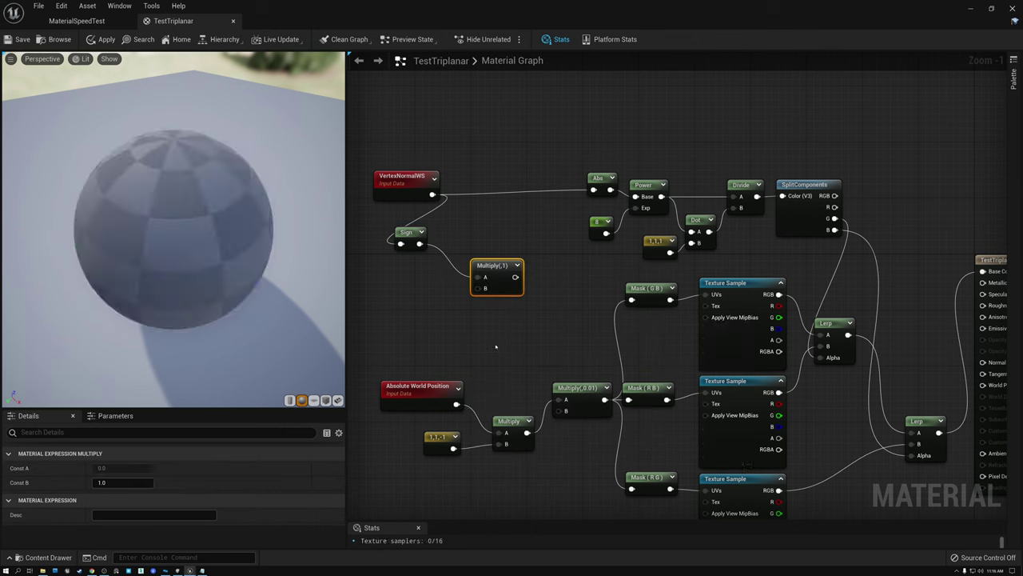
Step: Add a Constant3Vector below the new Multiply node and set its R, G and B values to -1, 1, 1
click(408, 300)
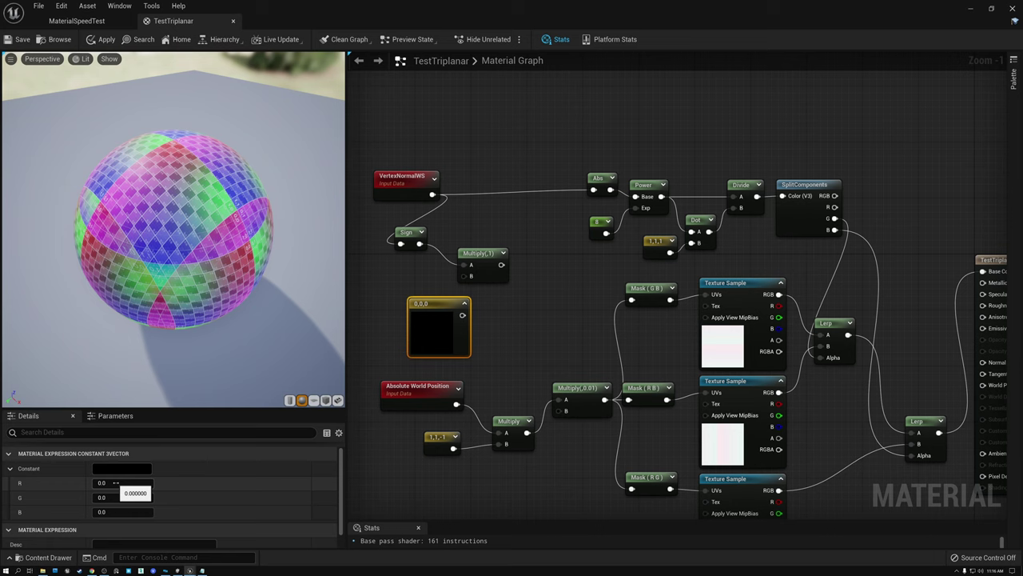
text(-1)
key(Tab)
text(1)
key(Tab)
text(1)
key(Return)
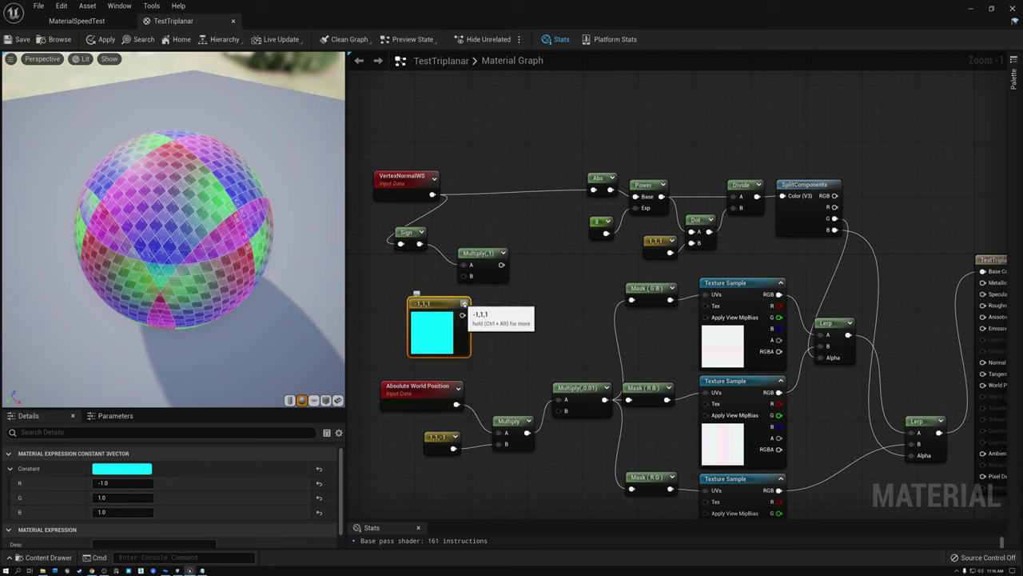
Step: Collapse the -1,1,1 constant's preview, connect it to the new Multiply's B input, and place it under the Sign node
click(463, 303)
drag(438, 314, 472, 276)
drag(428, 305, 400, 262)
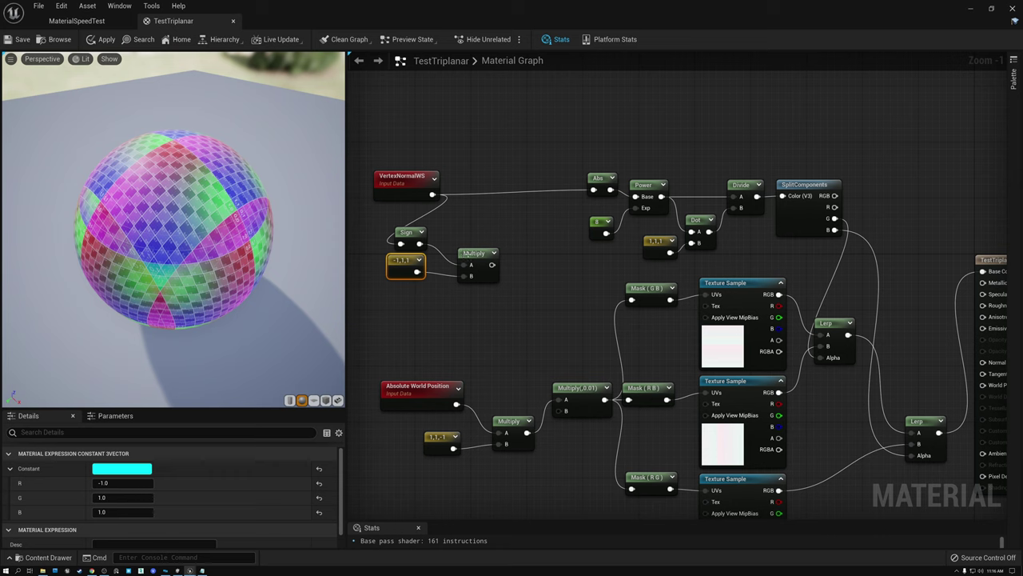
Step: Place the new Multiply beside the Sign node and -1,1,1 constant, and shift the whole VertexNormalWS chain upward
drag(474, 254, 453, 240)
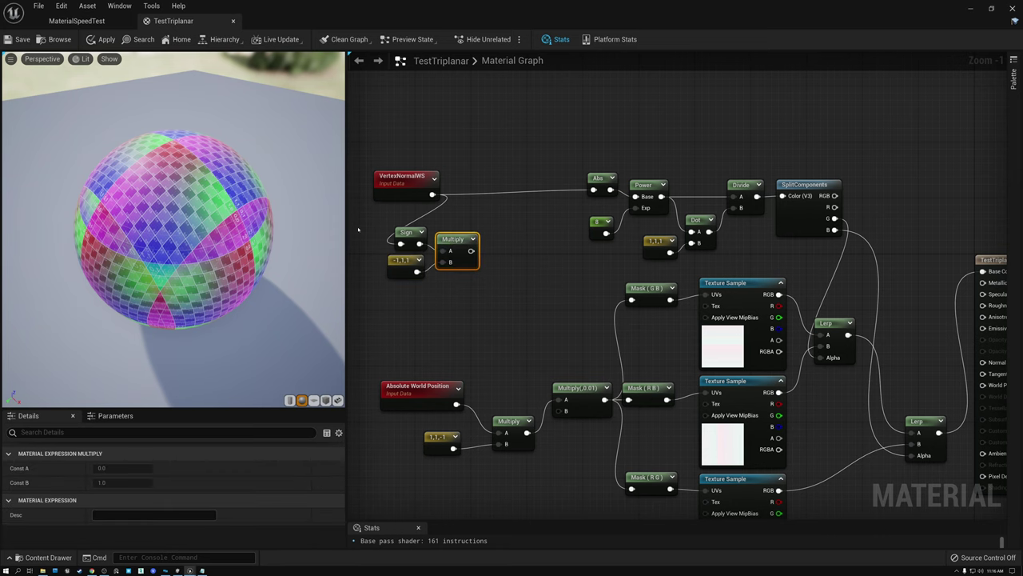
drag(385, 222, 480, 288)
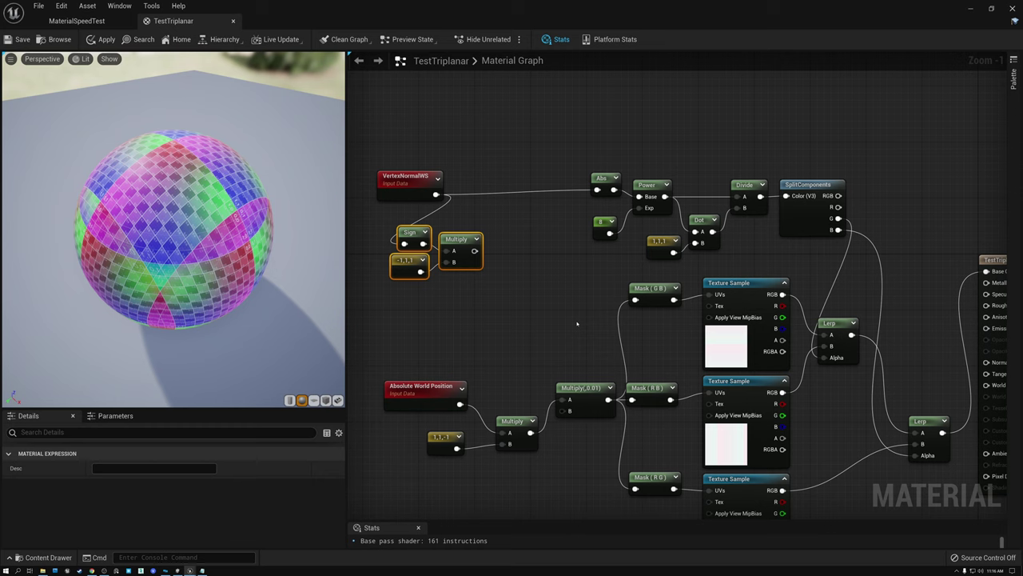
drag(408, 131, 826, 271)
drag(805, 182, 804, 106)
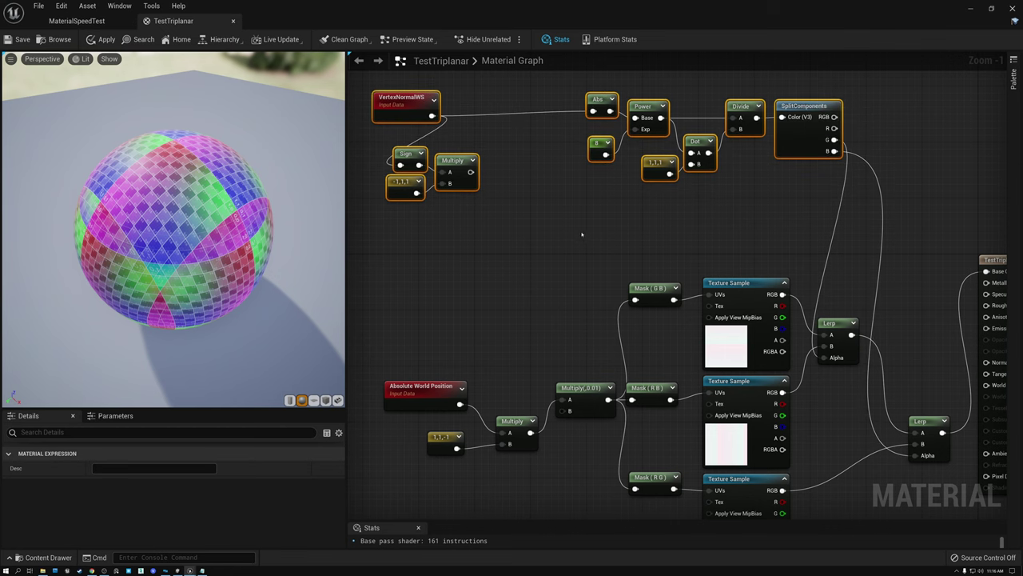
Step: Move the Absolute World Position chain and its three masks left, leaving space before the Texture Samples
drag(406, 269, 663, 330)
drag(652, 226, 542, 225)
right_drag(573, 198, 739, 347)
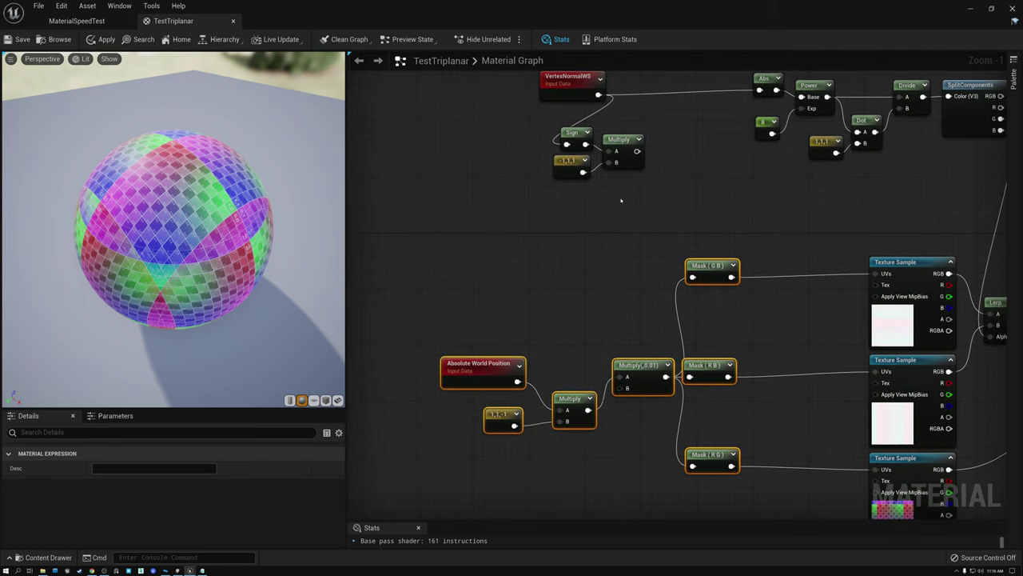
Step: Add a ComponentMask fed by the Sign chain's Multiply and limit it to the R channel
click(710, 272)
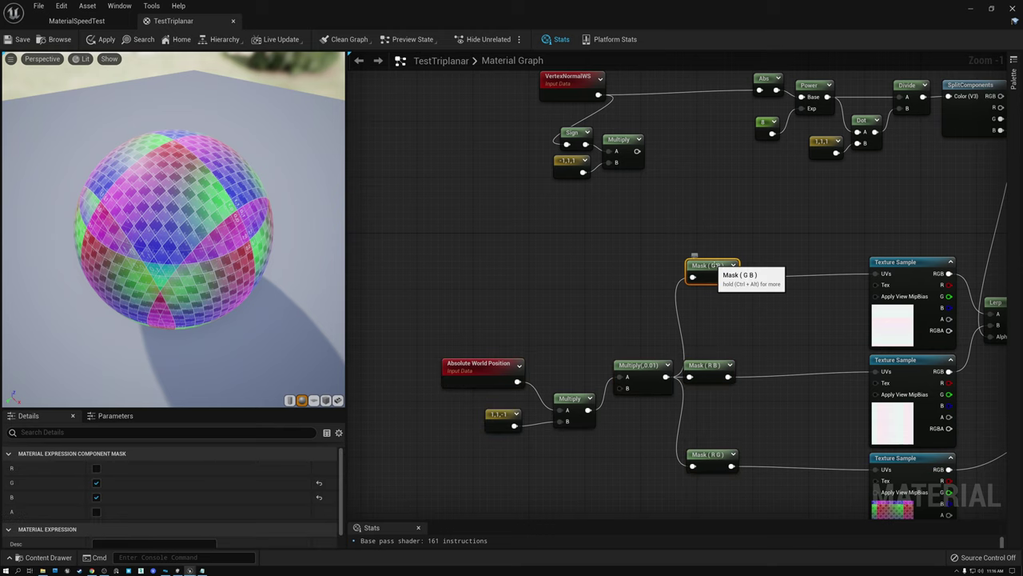
click(707, 368)
click(713, 455)
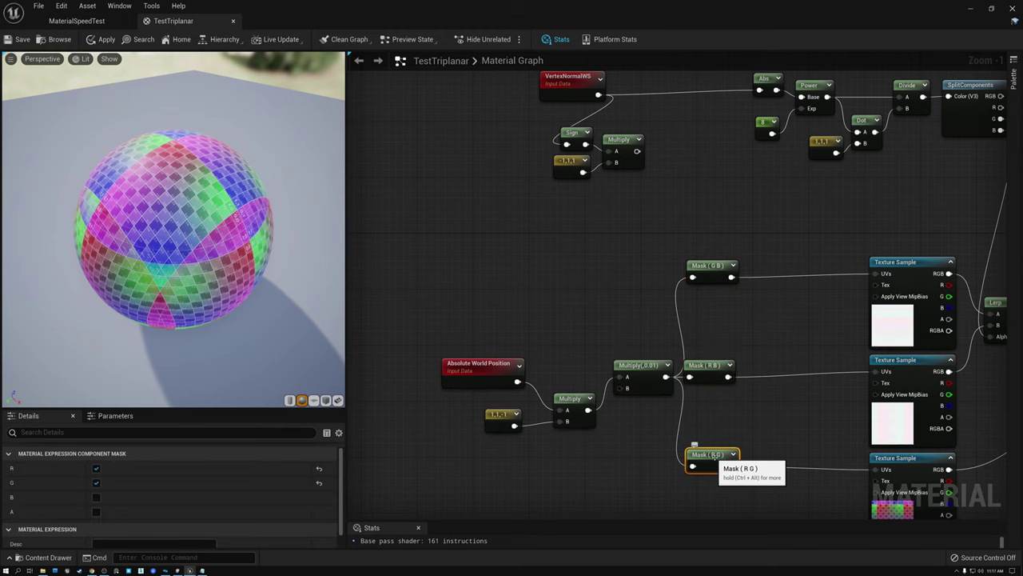
click(709, 270)
drag(530, 123, 642, 224)
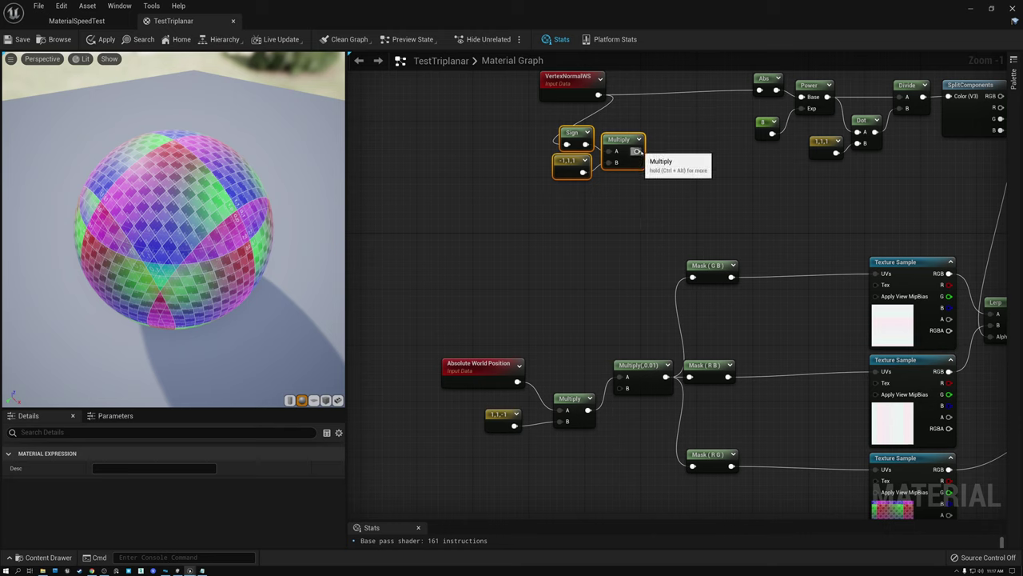
drag(635, 151, 698, 169)
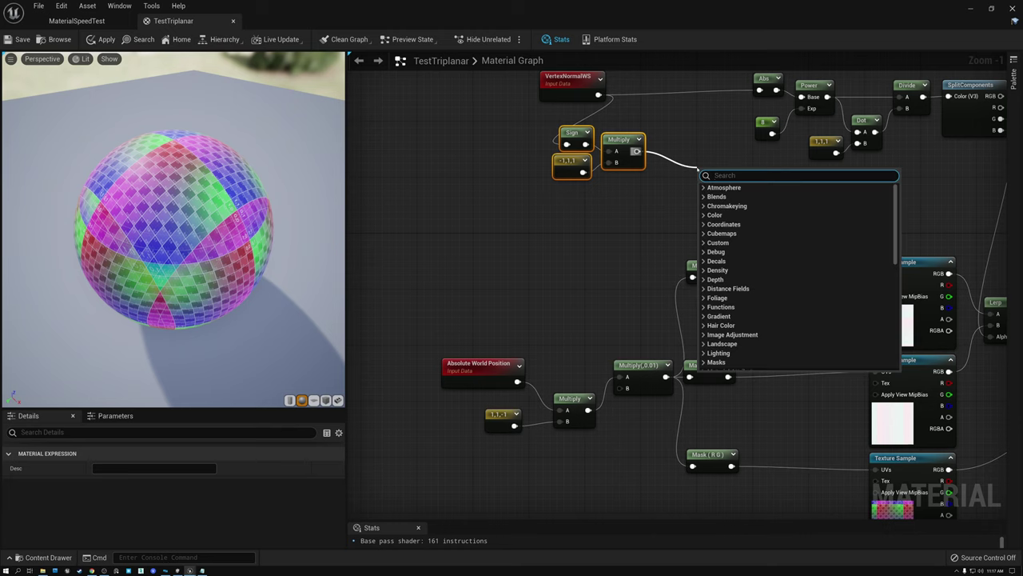
text(comp)
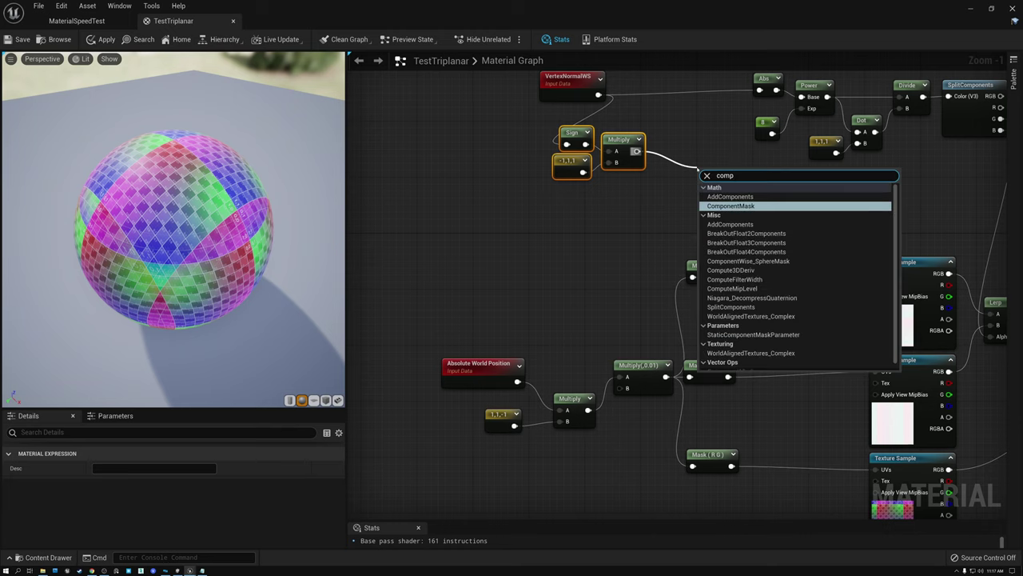
click(730, 206)
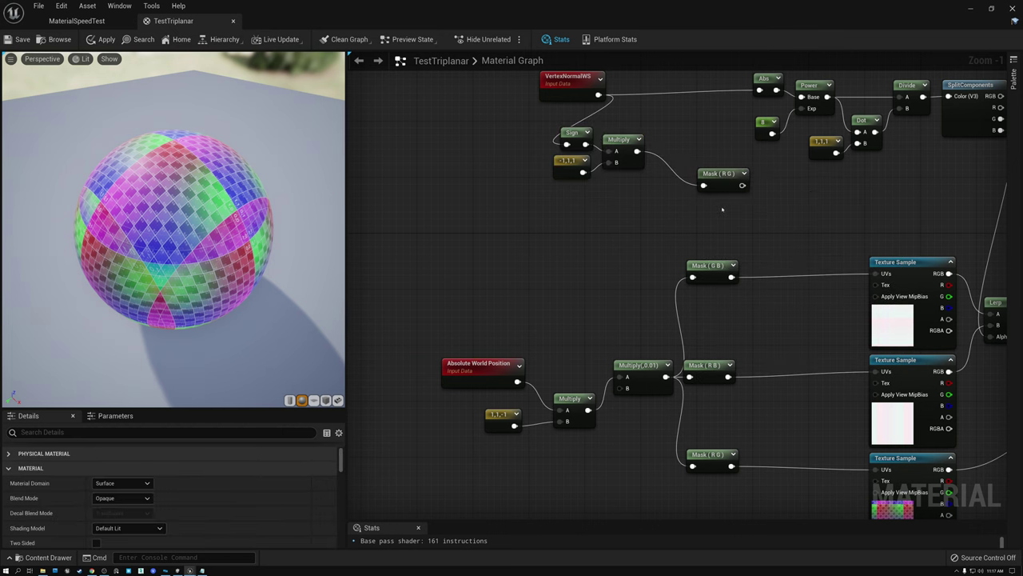
click(96, 482)
Step: Duplicate the R mask below itself, switch the copy to G only, and feed it from the same Multiply
drag(720, 169, 707, 203)
key(ctrl+d)
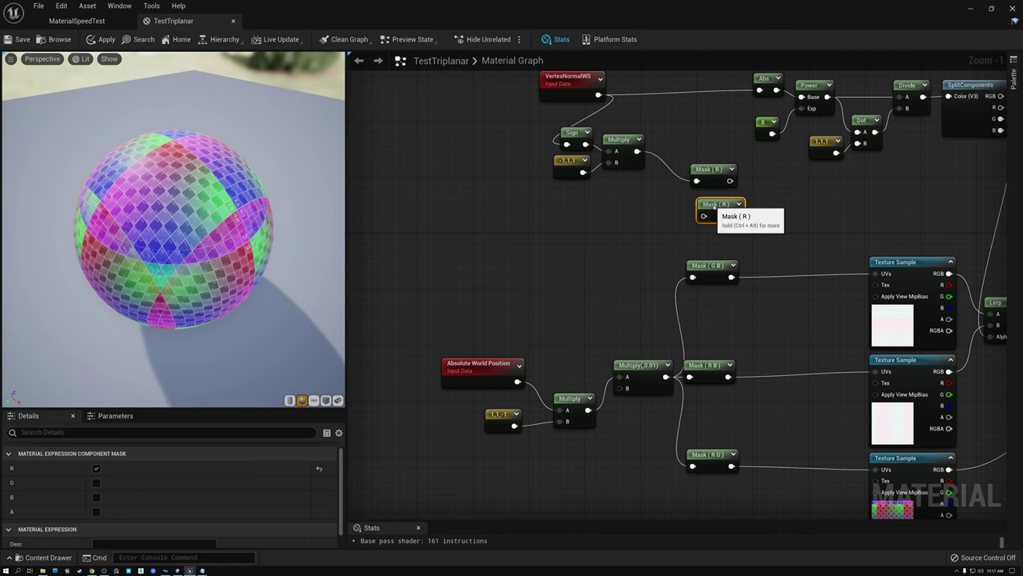
click(96, 483)
click(96, 468)
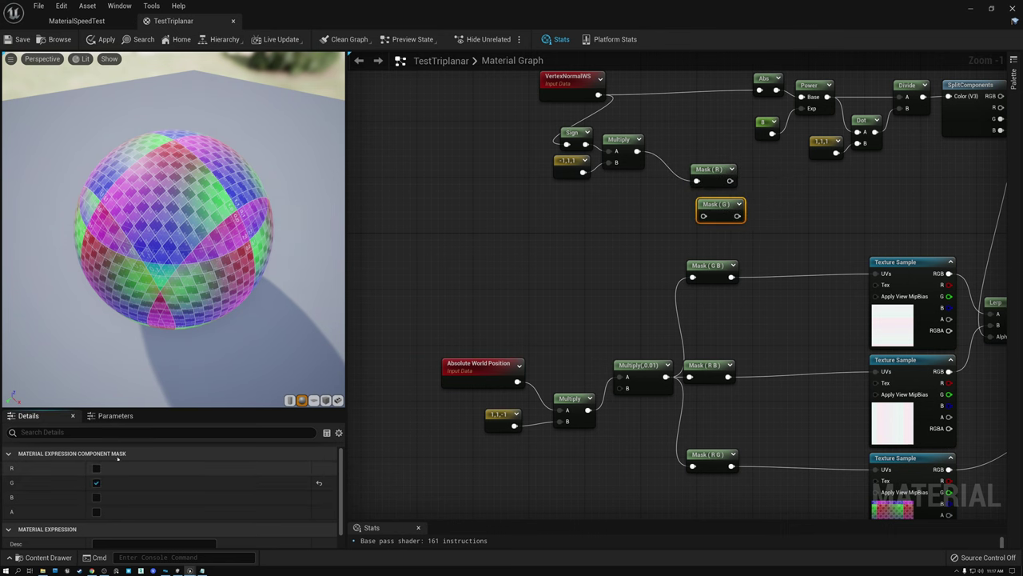
drag(637, 151, 708, 227)
Step: Create a third mask copy that passes only B and feed it from the Sign chain's Multiply
key(ctrl+d)
drag(637, 152, 696, 237)
click(96, 498)
click(96, 482)
Step: Space the R, G and B masks evenly in a column and move them left together with the Sign and Multiply nodes
drag(703, 170, 697, 142)
drag(706, 199, 706, 185)
click(703, 230)
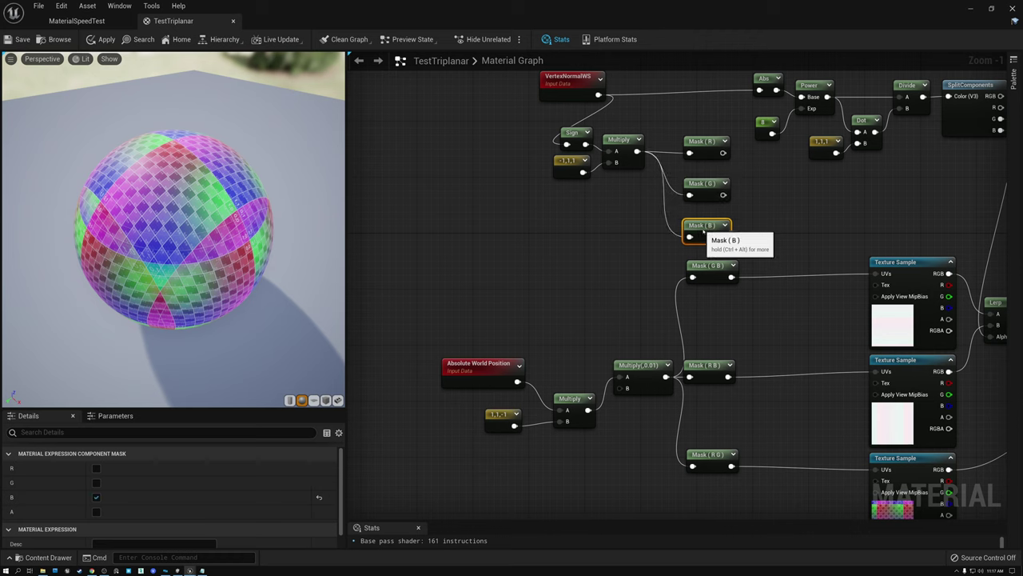
click(709, 267)
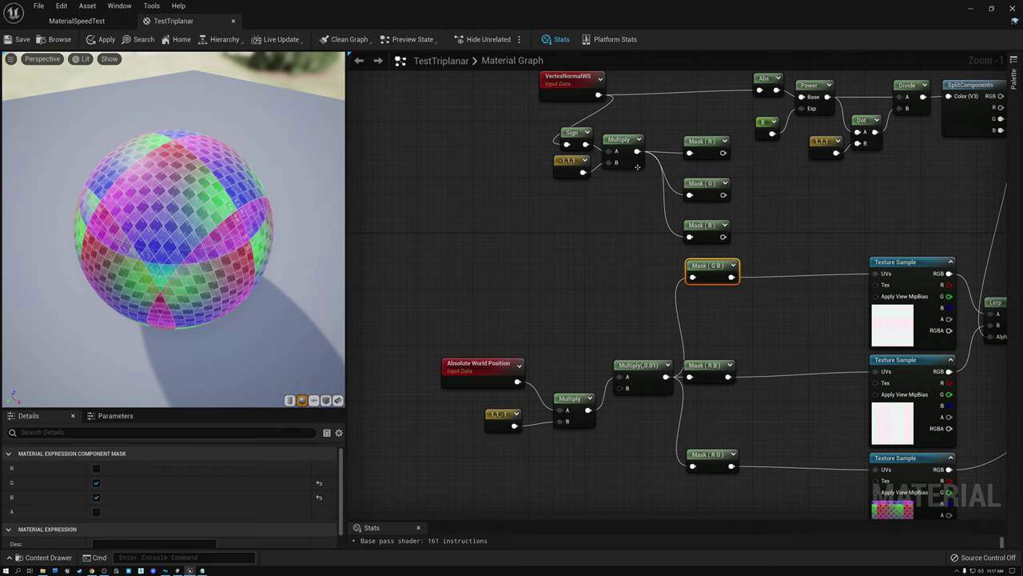
drag(535, 126, 579, 244)
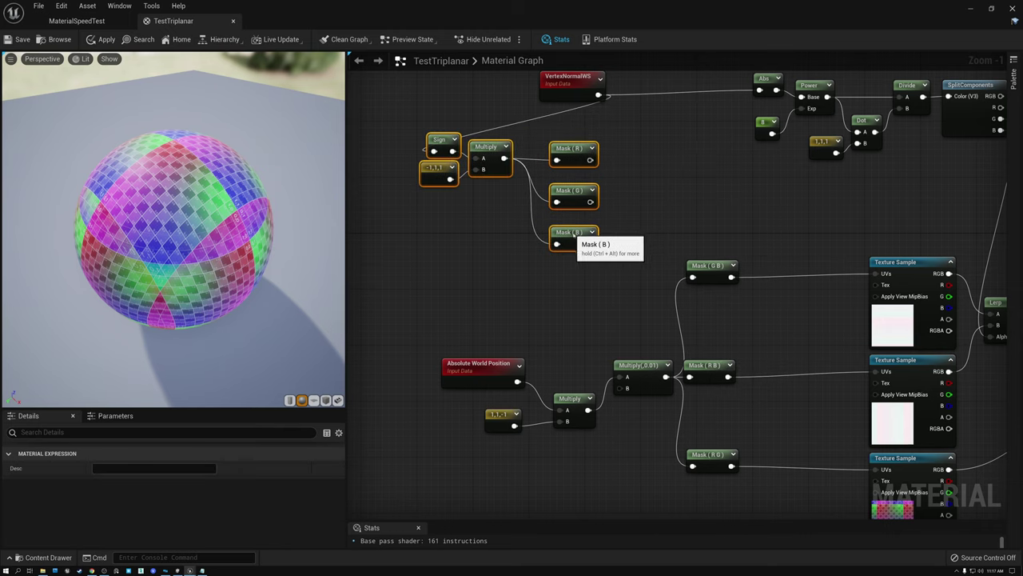
click(617, 164)
Step: Add an AppendVector node with the R mask feeding its A input, level with that mask
drag(590, 160, 654, 160)
text(a)
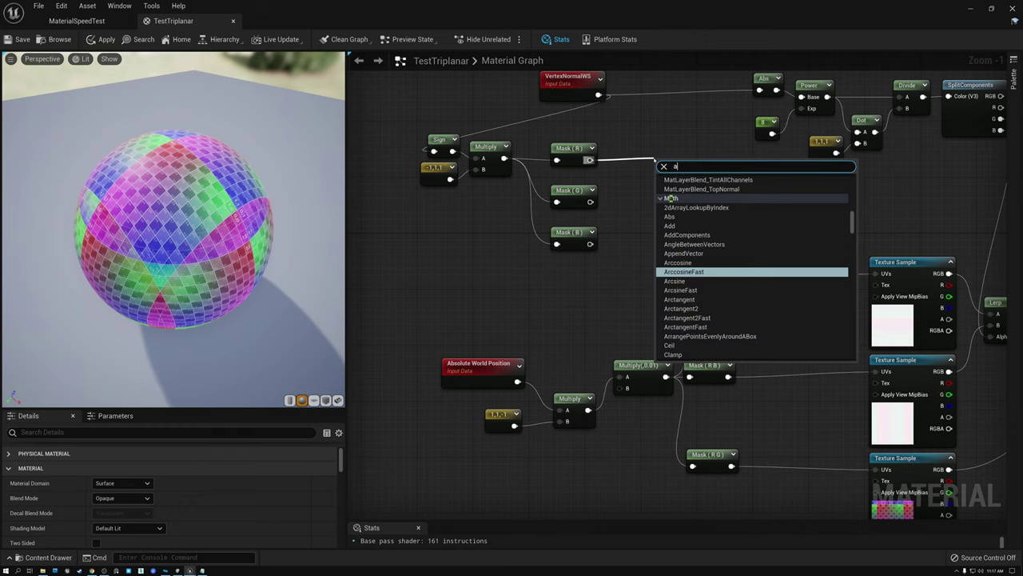
text(ppen)
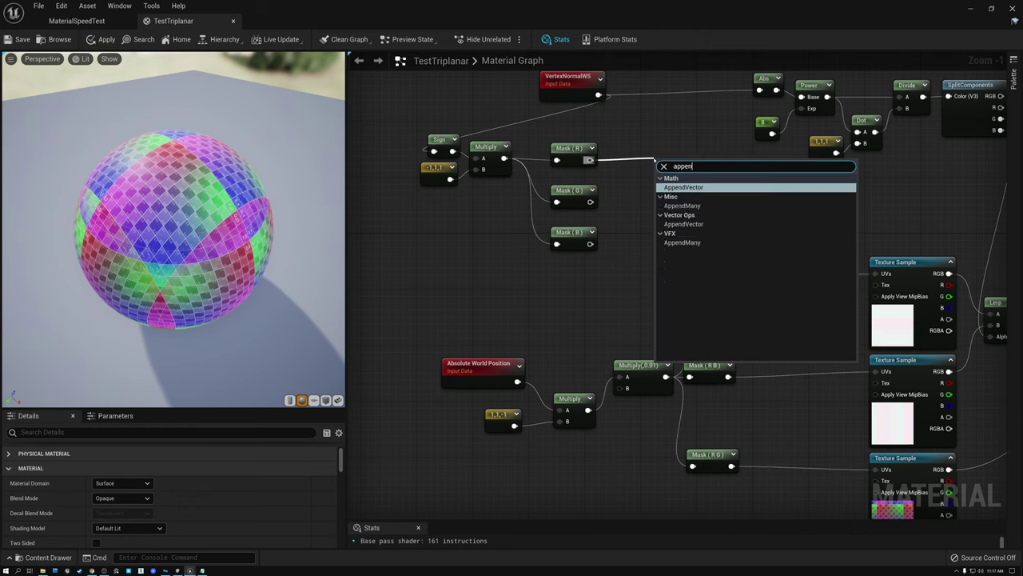
click(686, 187)
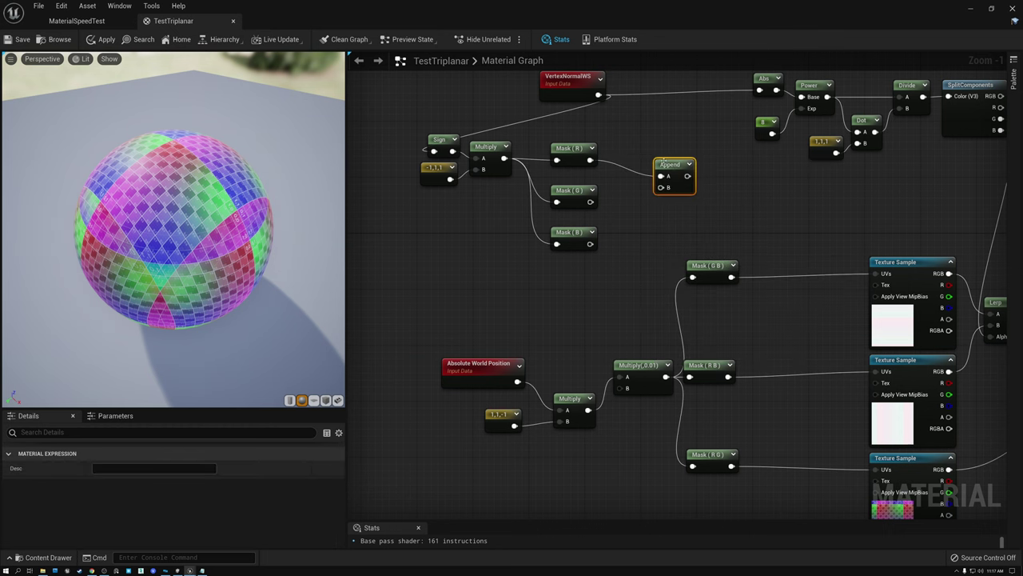
drag(663, 161, 664, 147)
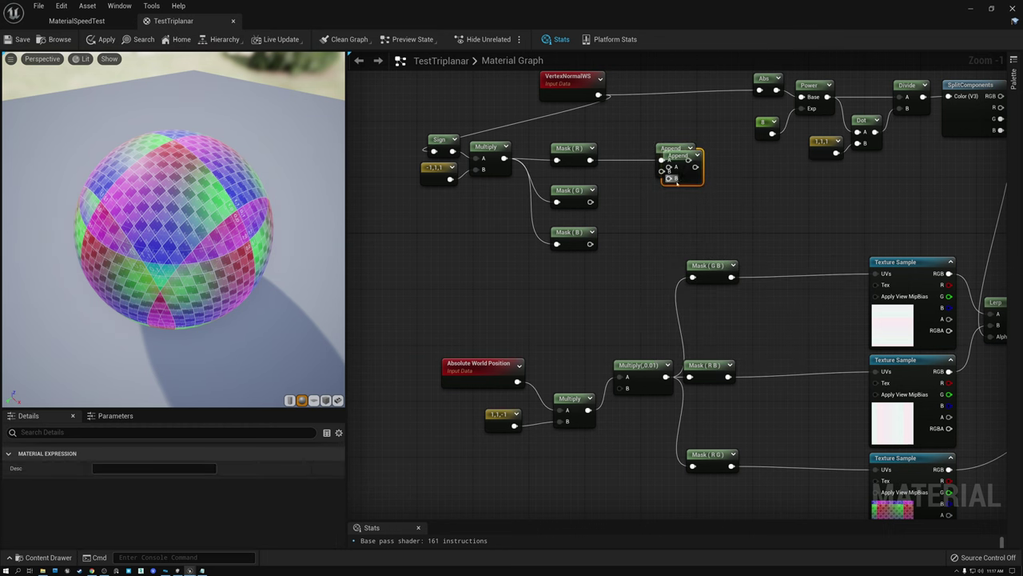
Step: Copy the Append node twice, connecting the G mask and the B mask to the copies' A inputs
key(ctrl+c)
key(ctrl+v)
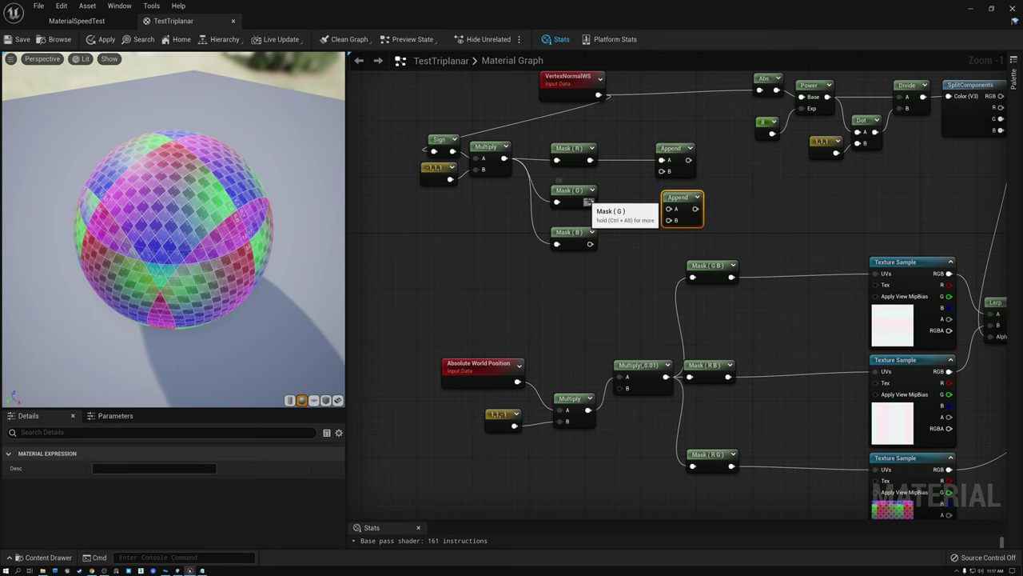
drag(590, 202, 670, 198)
key(ctrl+v)
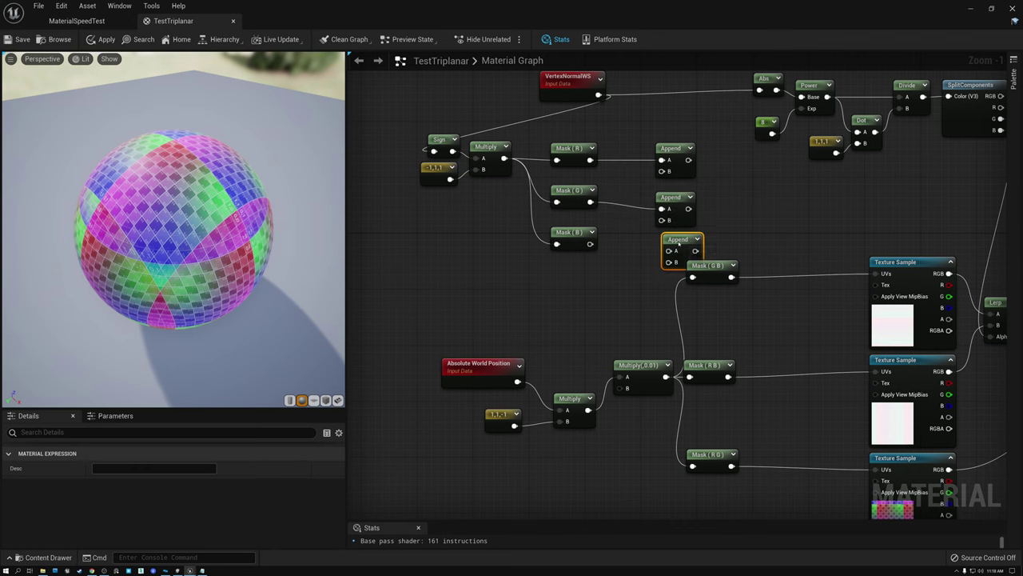
drag(589, 243, 662, 250)
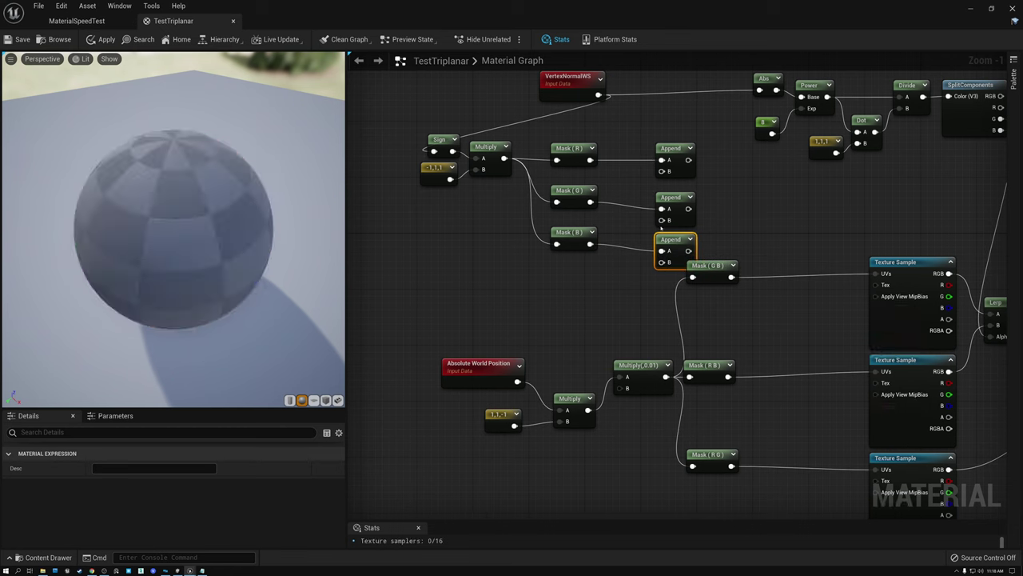
Step: Move the three Append nodes up into an evenly spaced column
click(670, 142)
drag(676, 202, 675, 181)
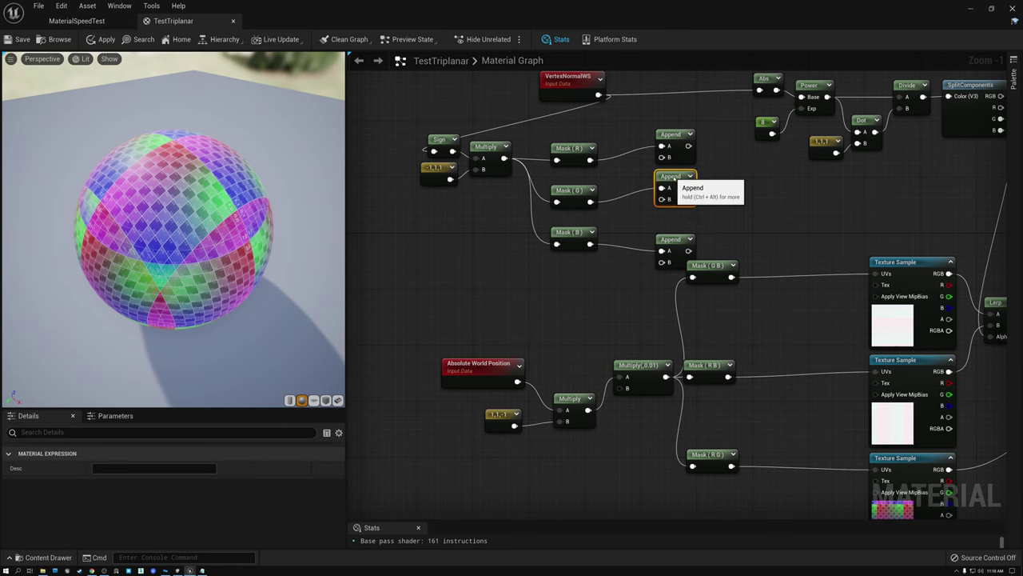
drag(675, 244, 676, 223)
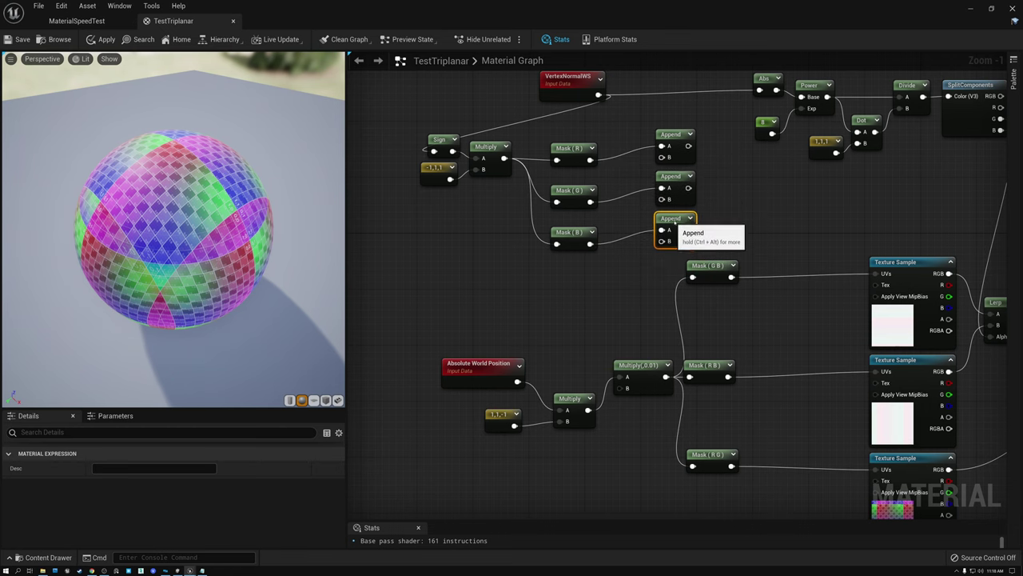
Step: Add a constant of 1, connect it to the B input of all three Append nodes, and place it beside the G mask
click(621, 178)
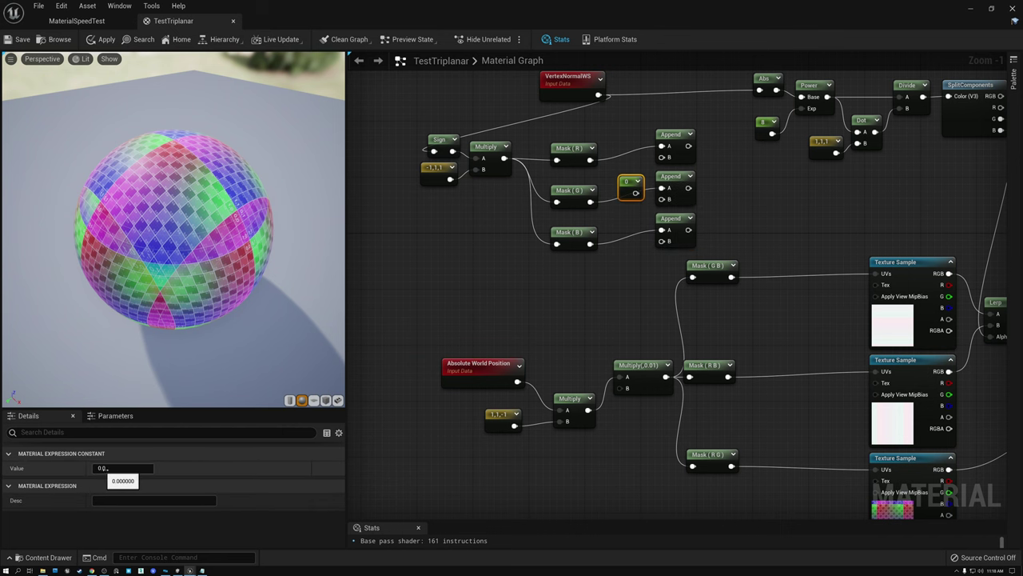
drag(636, 193, 662, 241)
drag(622, 163, 615, 191)
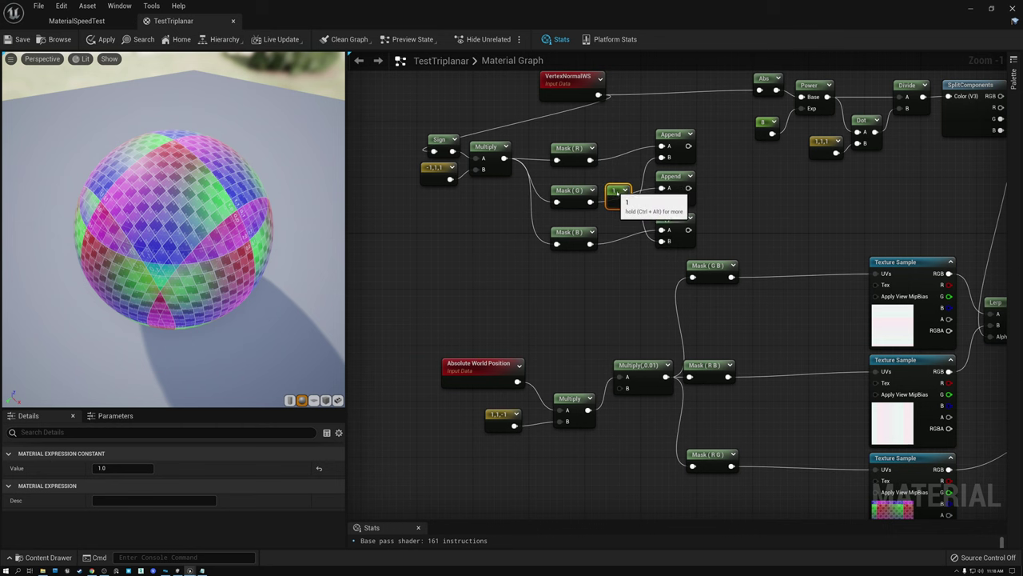
Step: Multiply the G B mask by the R mask's Append and feed the product into the upper Texture Sample's UVs
click(670, 134)
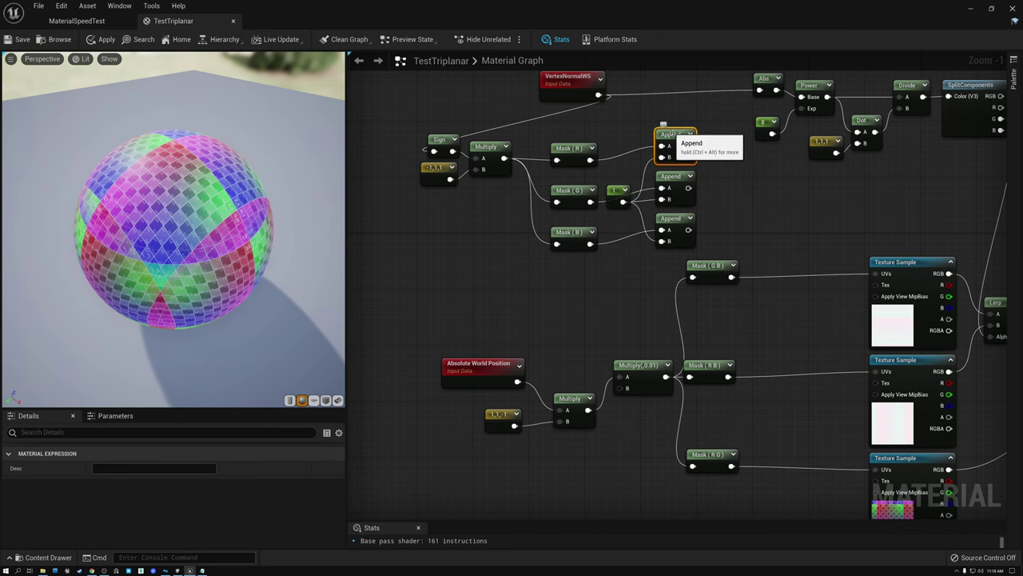
click(711, 265)
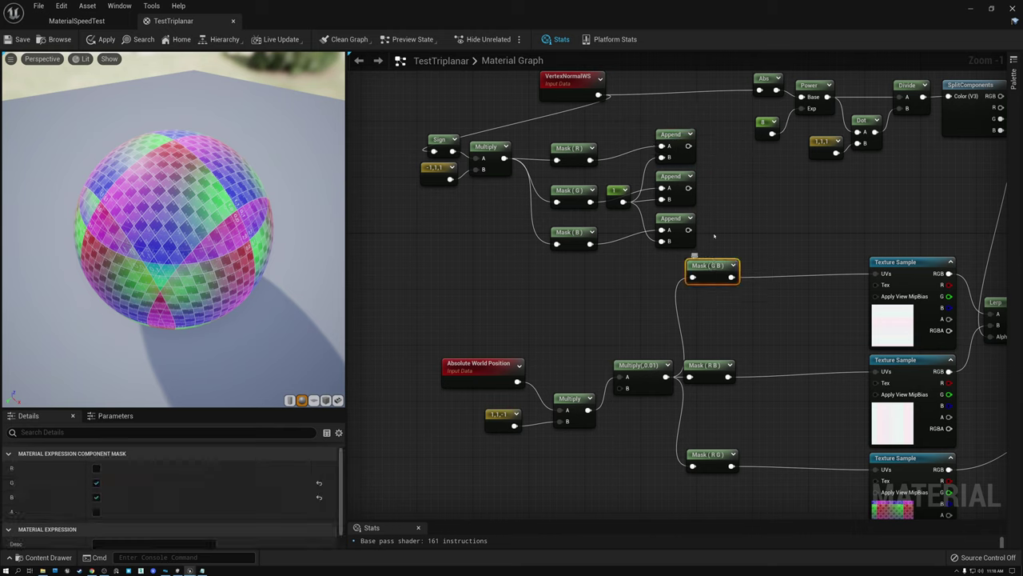
click(673, 177)
click(702, 366)
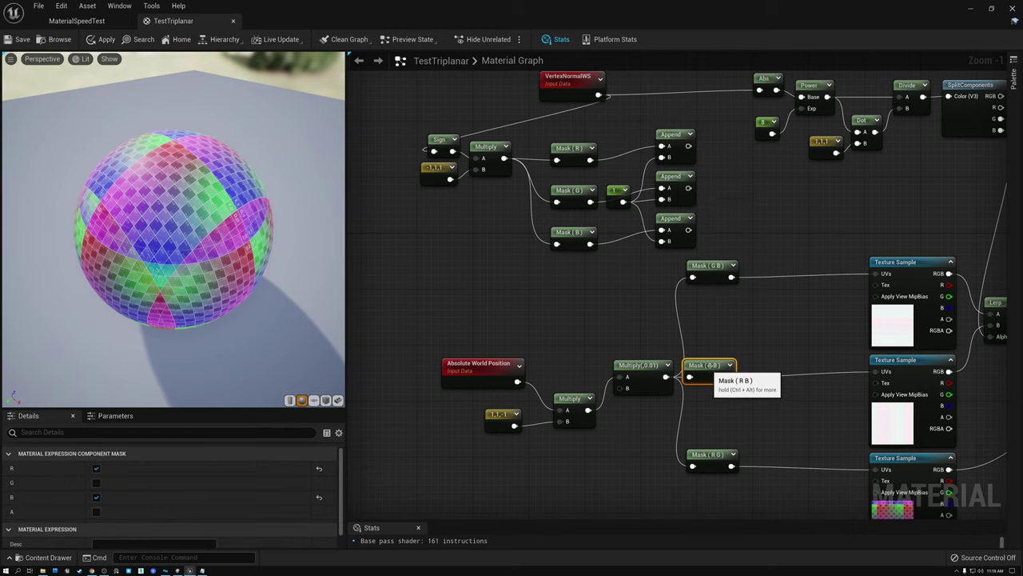
click(667, 217)
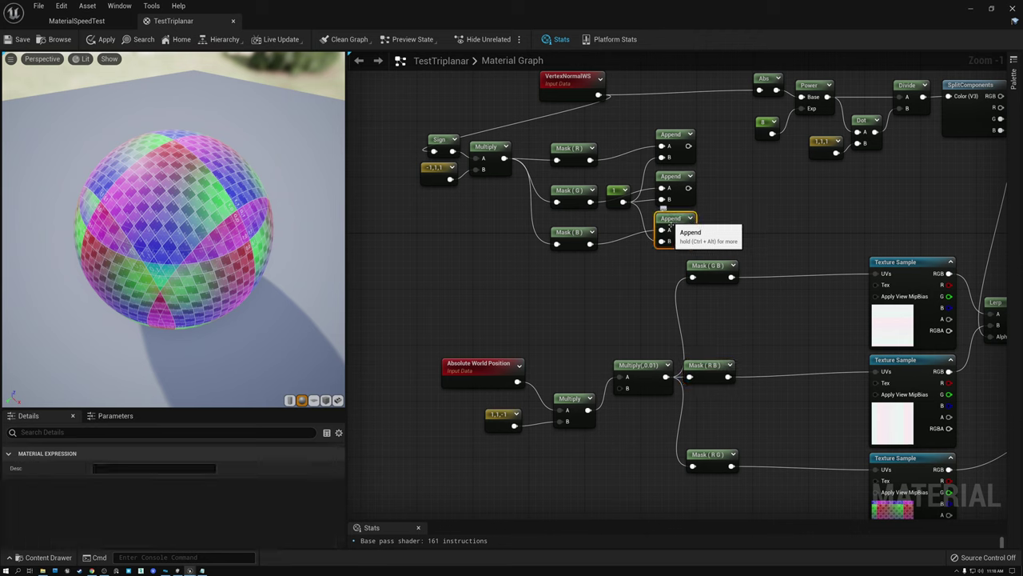
click(697, 451)
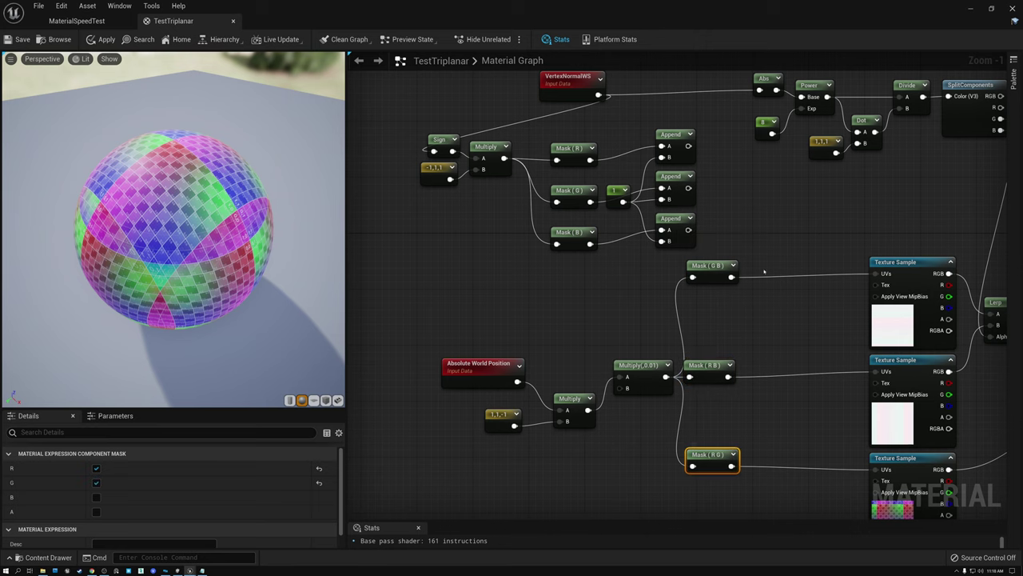
drag(730, 277, 825, 304)
text(mul)
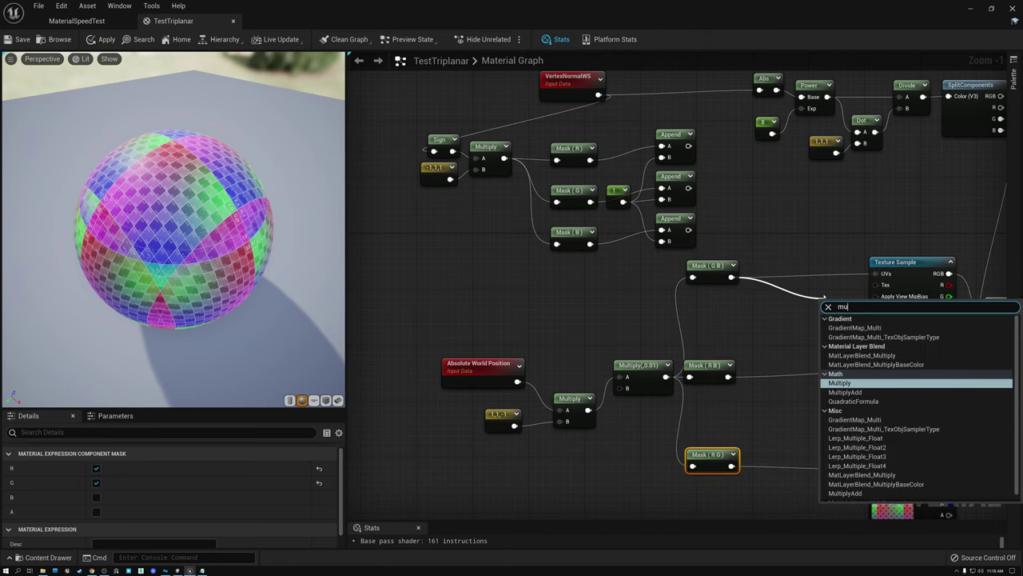
click(839, 386)
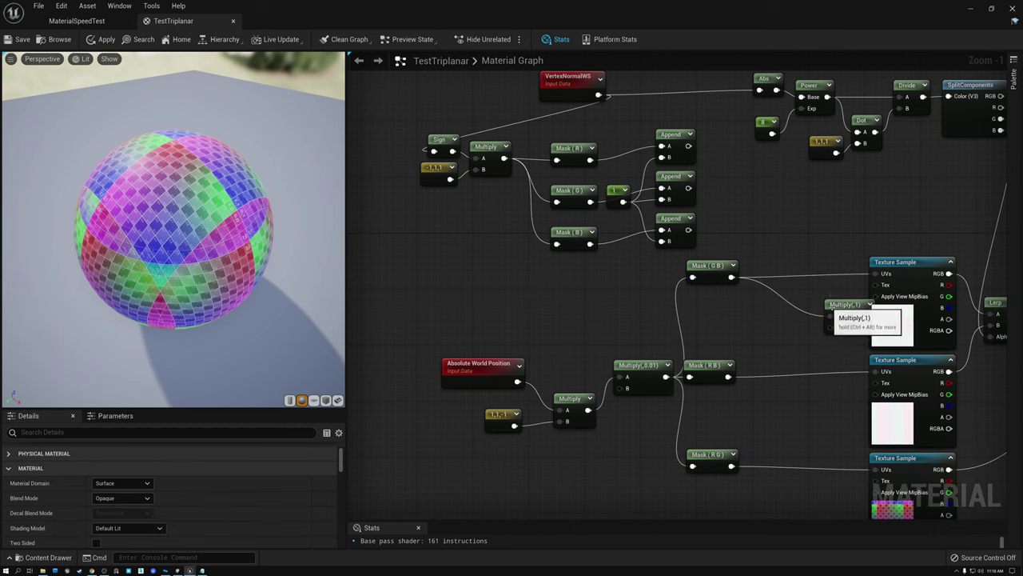
drag(845, 304, 797, 261)
drag(690, 147, 878, 274)
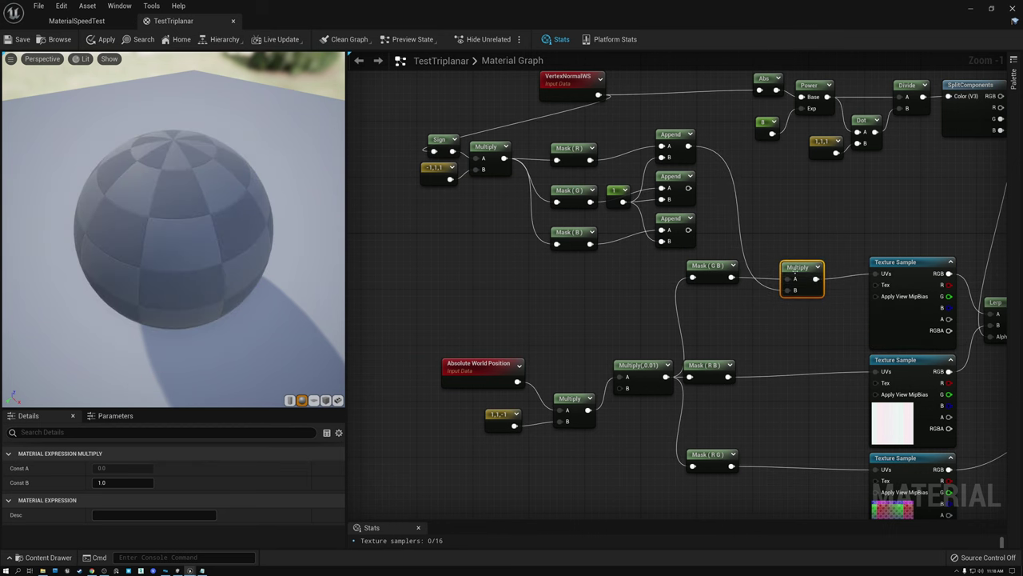
Step: Duplicate that Multiply to combine the R B mask with the G mask's Append, and feed it into the middle Texture Sample's UVs
key(ctrl+d)
drag(812, 284, 791, 369)
drag(689, 188, 877, 371)
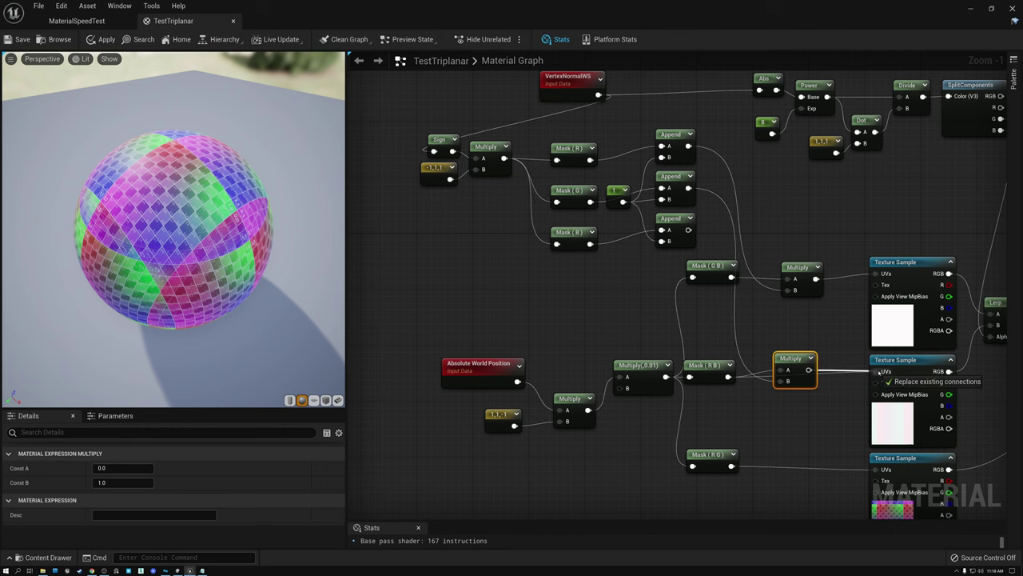
Step: Duplicate the Multiply to combine the R G mask with the B mask's Append, and feed it into the lower Texture Sample's UVs
key(ctrl+d)
drag(816, 365, 811, 459)
drag(731, 466, 788, 468)
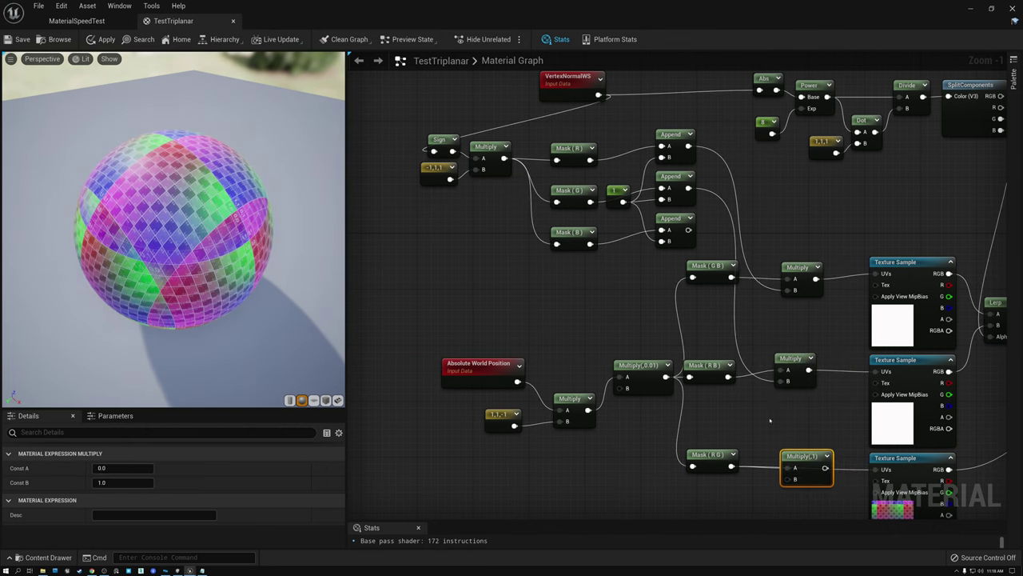
drag(688, 230, 876, 469)
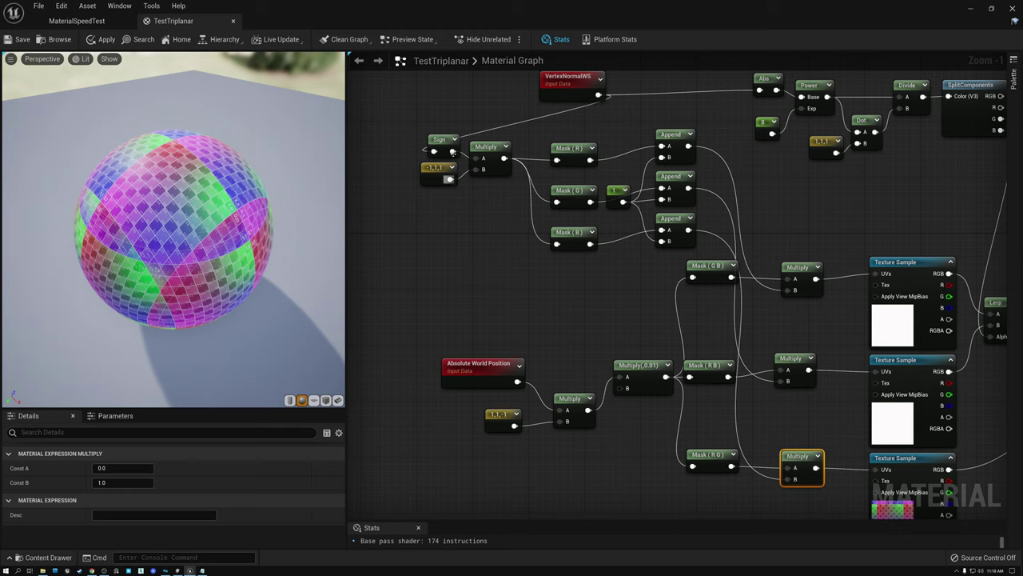
Step: Shift the three single-channel masks, the constant 1 and the Append nodes closer to the Sign Multiply, and nudge the G B mask's Multiply up
click(441, 140)
click(565, 79)
click(437, 134)
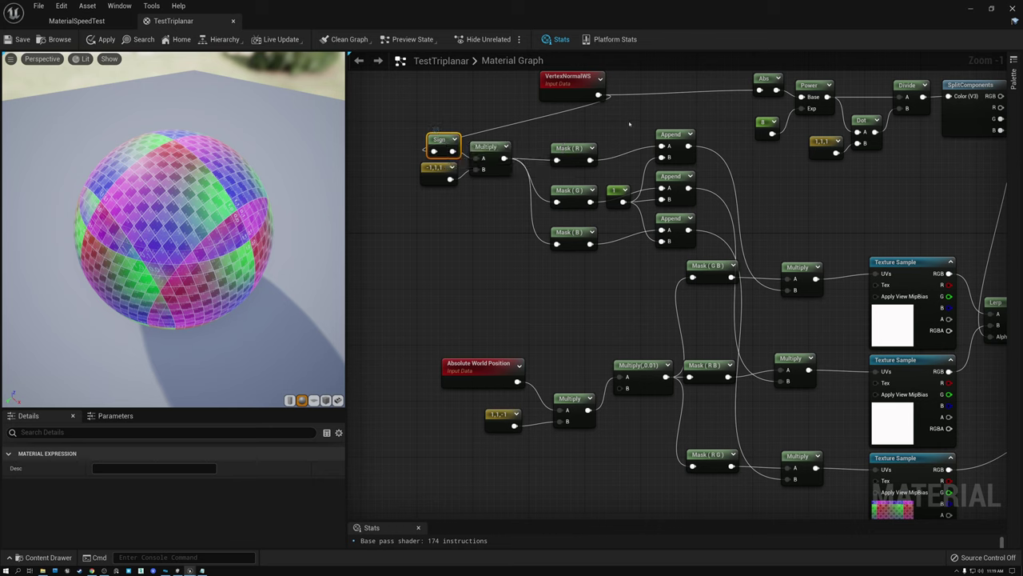
drag(575, 125, 580, 249)
drag(583, 152, 561, 152)
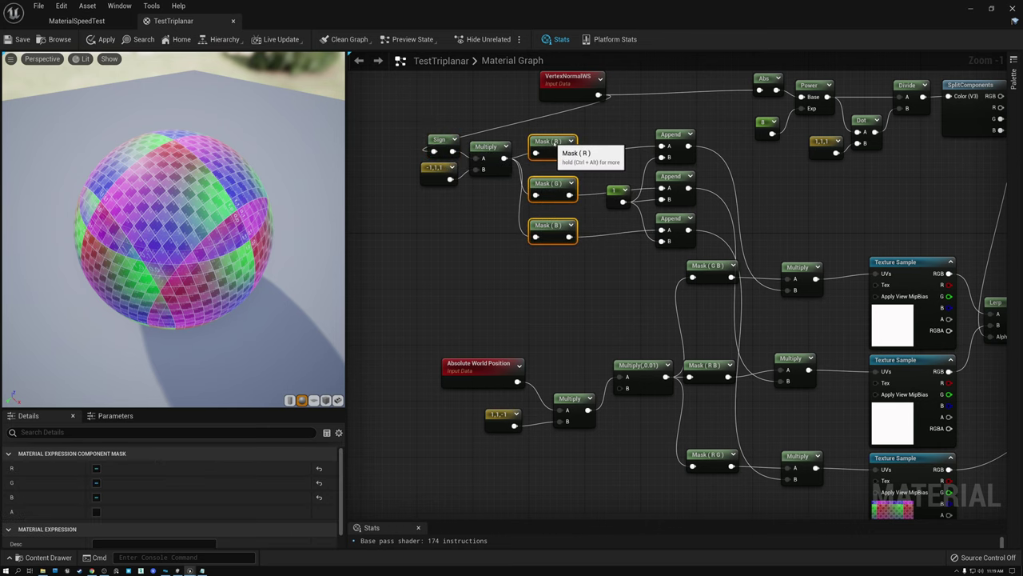
drag(615, 129, 662, 234)
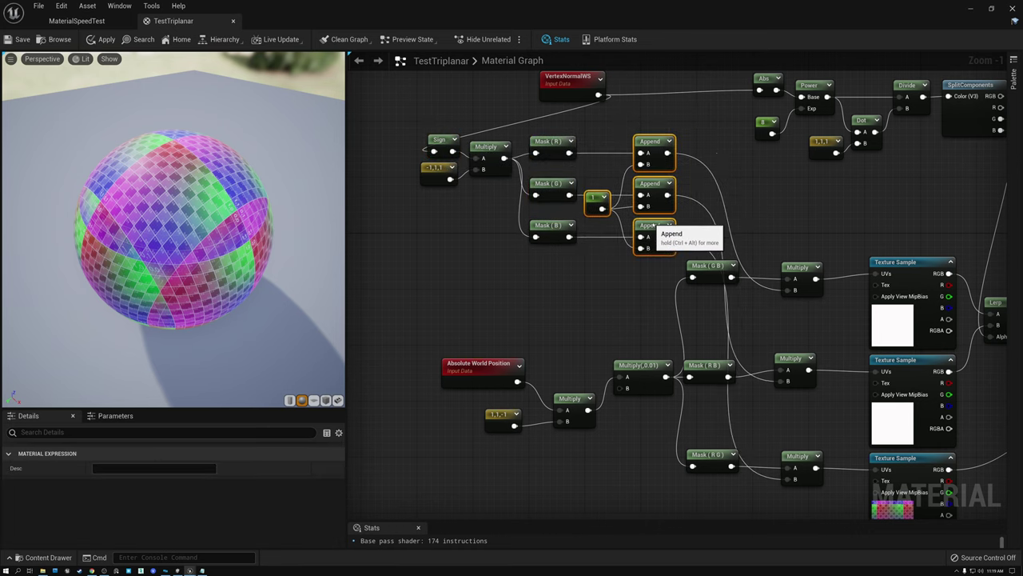
drag(789, 268, 789, 261)
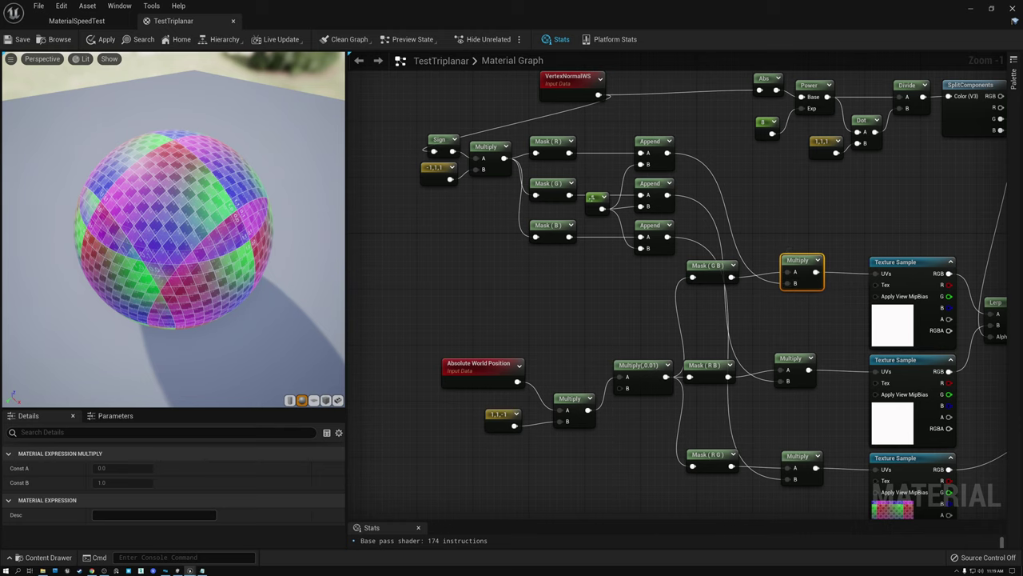
click(564, 89)
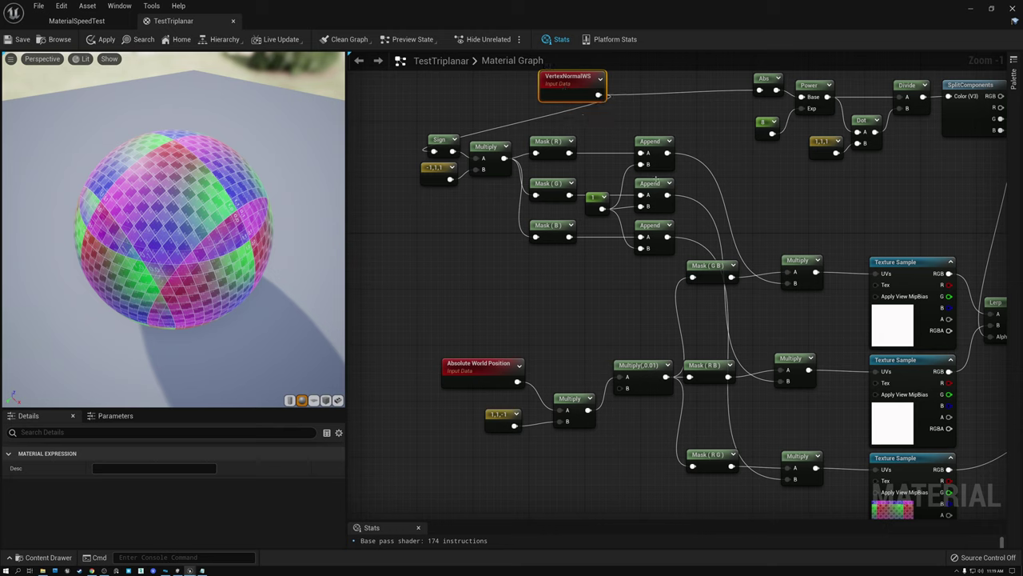
Step: Orbit and zoom around the preview sphere to examine the texture orientation on each projected side
right_drag(821, 317, 700, 219)
drag(238, 251, 303, 164)
scroll(160, 262, up, 10)
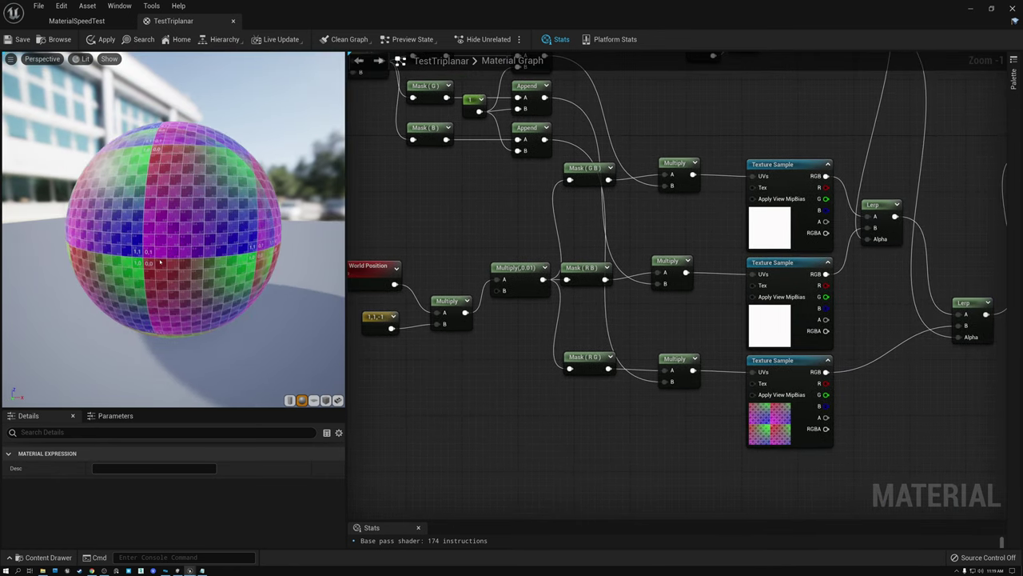
scroll(160, 261, down, 3)
mouse_move(160, 261)
mouse_down()
mouse_move(184, 262)
mouse_move(209, 228)
mouse_move(340, 228)
mouse_move(50, 240)
mouse_move(165, 247)
mouse_up()
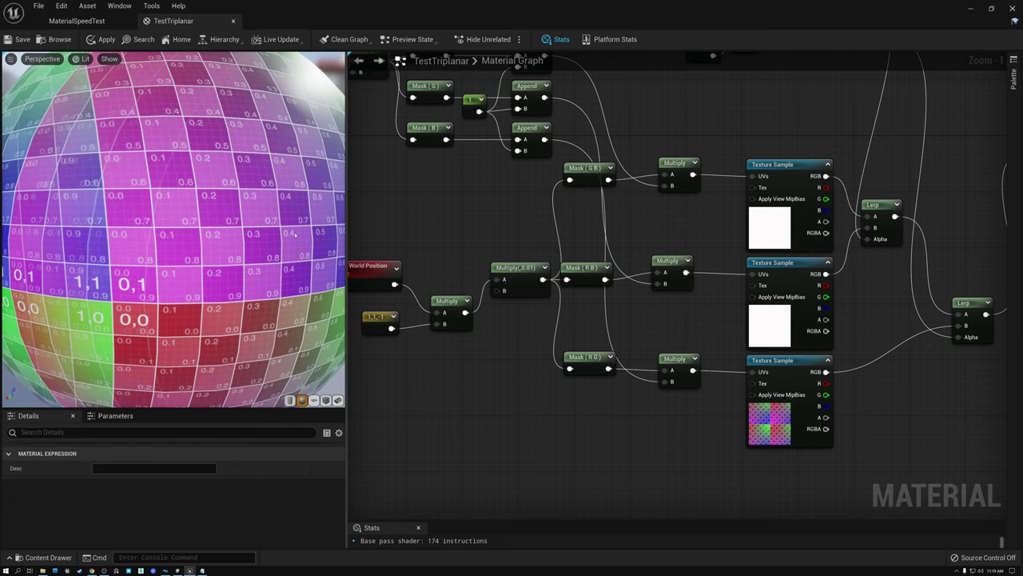
scroll(295, 232, down, 3)
scroll(295, 234, down, 3)
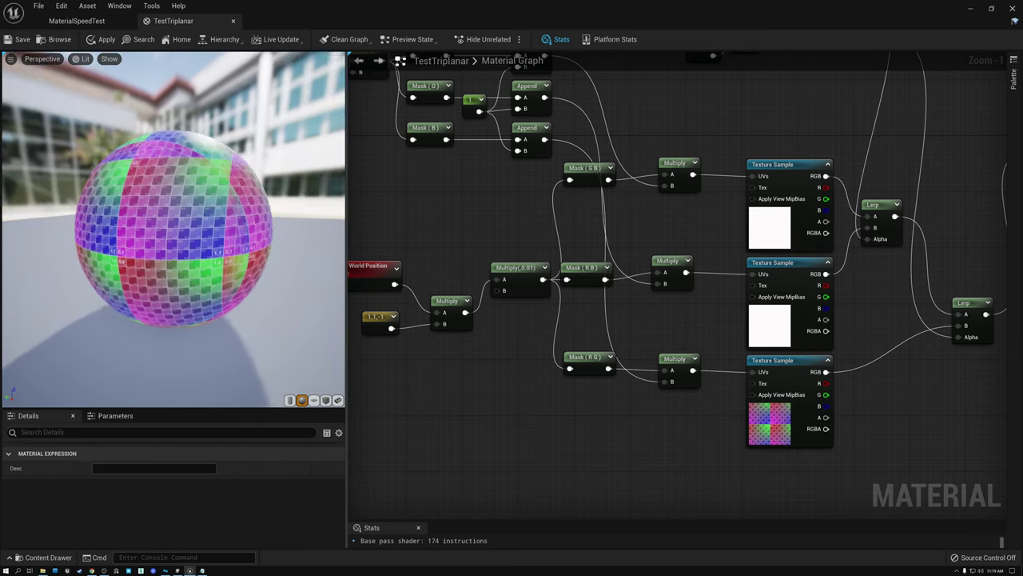
drag(295, 234, 252, 272)
scroll(172, 227, up, 3)
drag(164, 199, 198, 319)
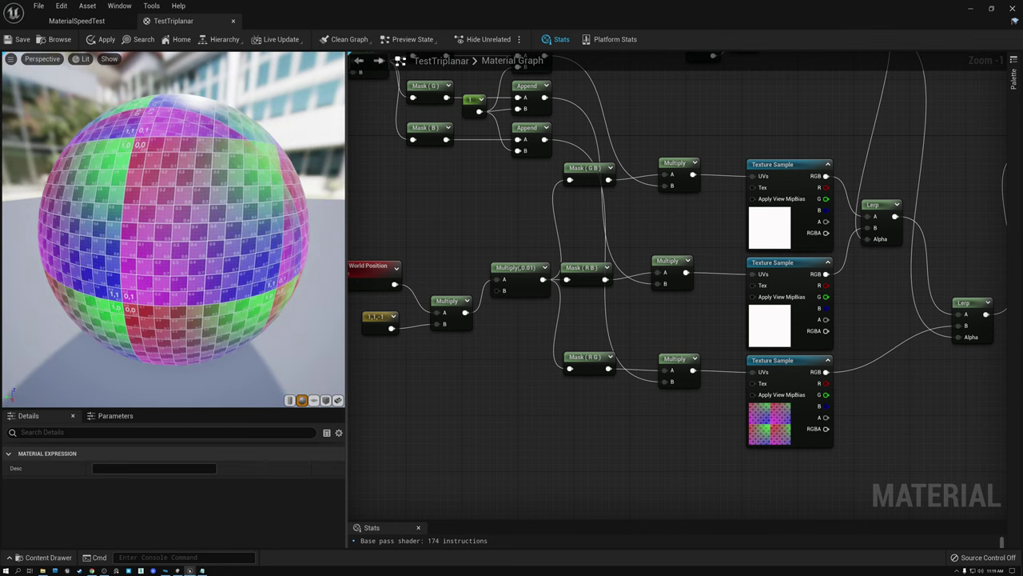
Step: Nudge the world-position axis-flip vector and its Multiply slightly closer to the Absolute World Position node
right_drag(466, 217, 518, 287)
scroll(508, 260, down, 1)
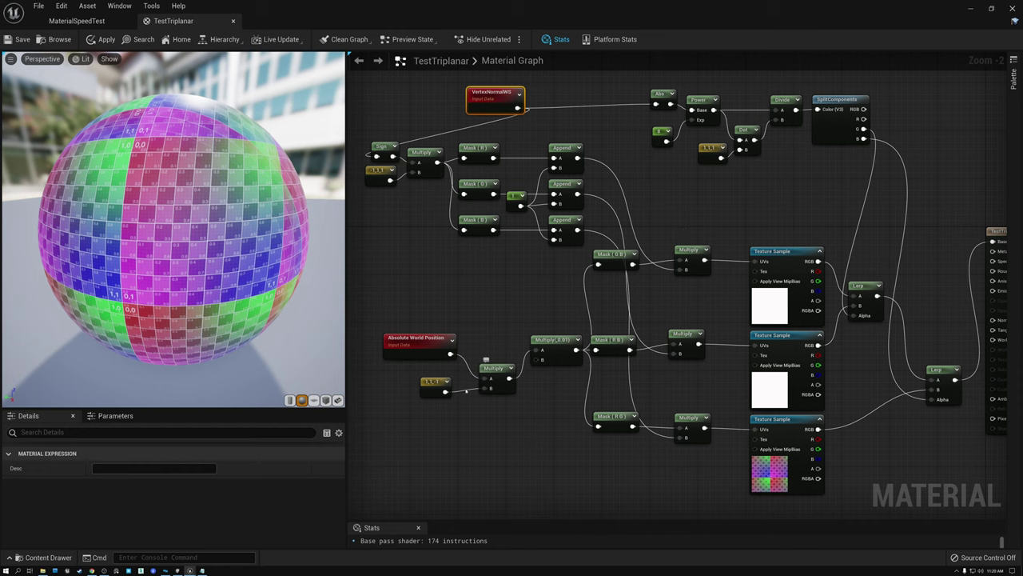
drag(410, 370, 501, 411)
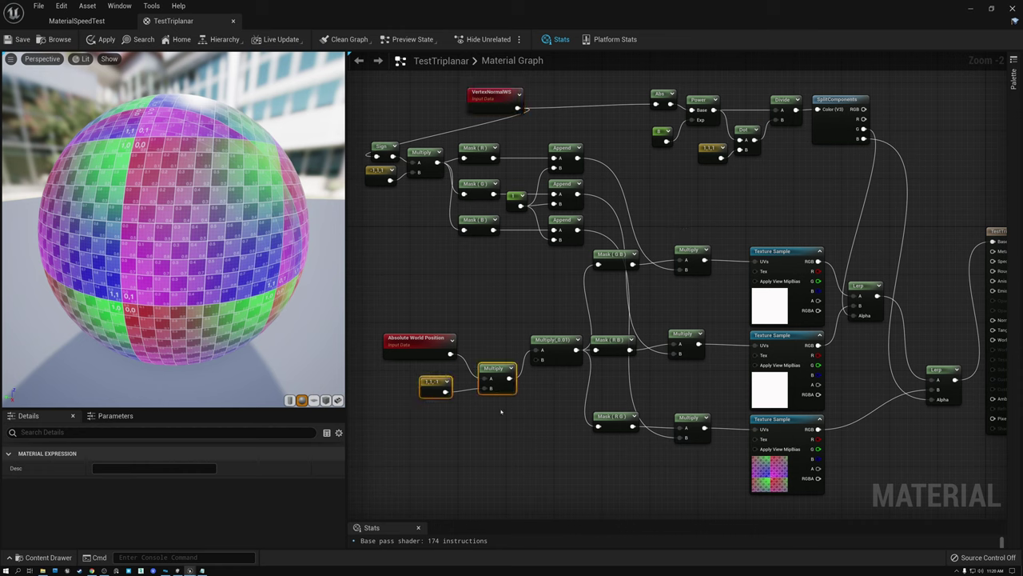
drag(497, 375, 494, 372)
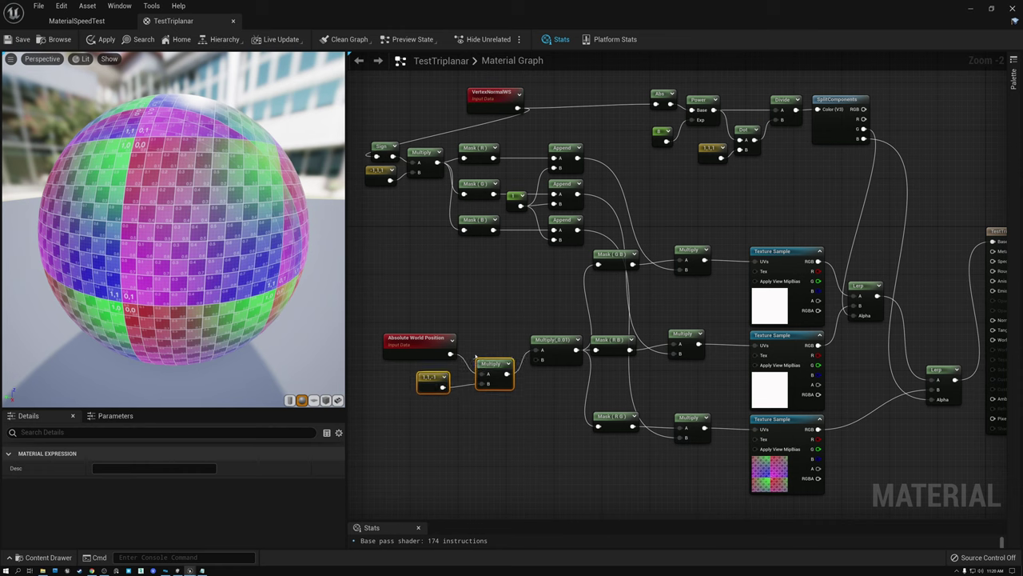
Step: Review the axis-flip and sign-correction nodes, and orbit the preview sphere to examine the projection on its different sides
drag(405, 368, 497, 419)
drag(379, 123, 562, 251)
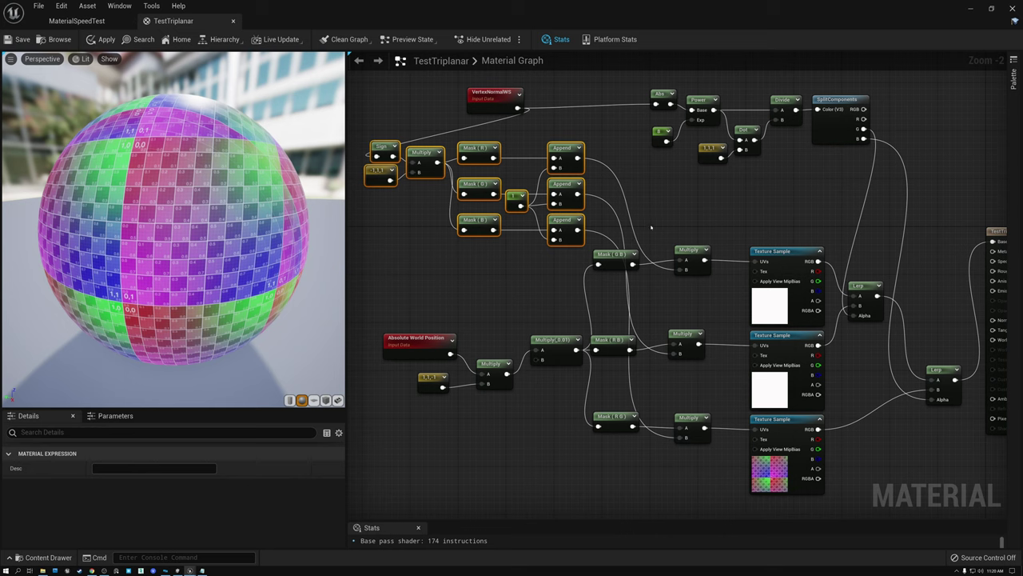
drag(191, 282, 280, 254)
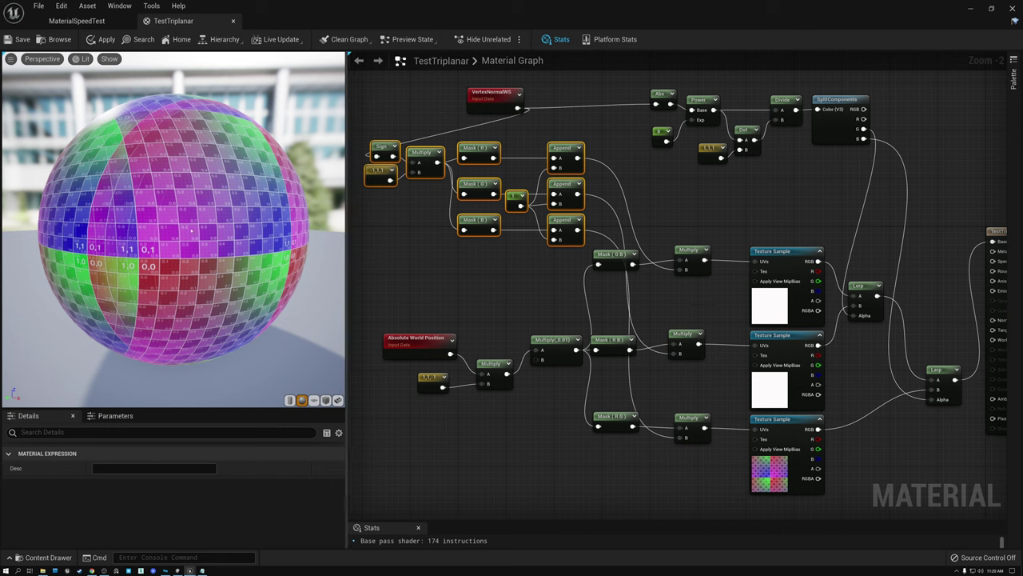
drag(189, 233, 157, 235)
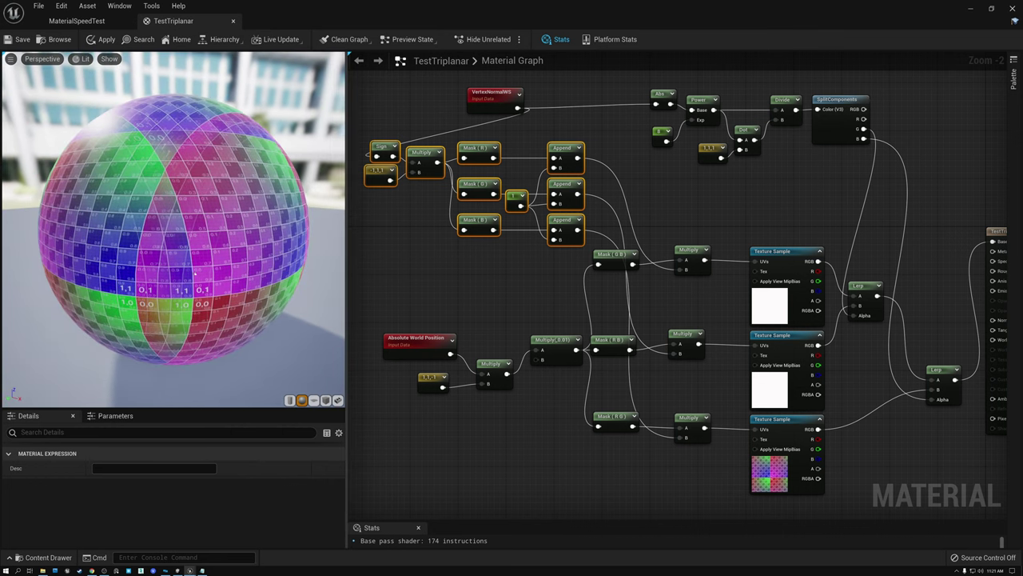
drag(194, 274, 164, 273)
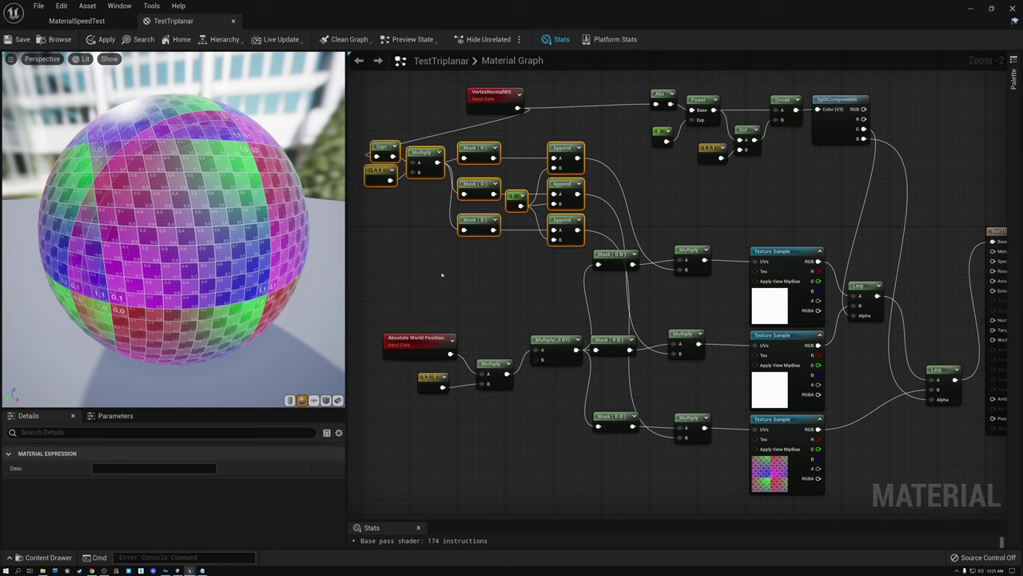
drag(240, 240, 208, 259)
drag(296, 239, 336, 240)
drag(239, 240, 136, 248)
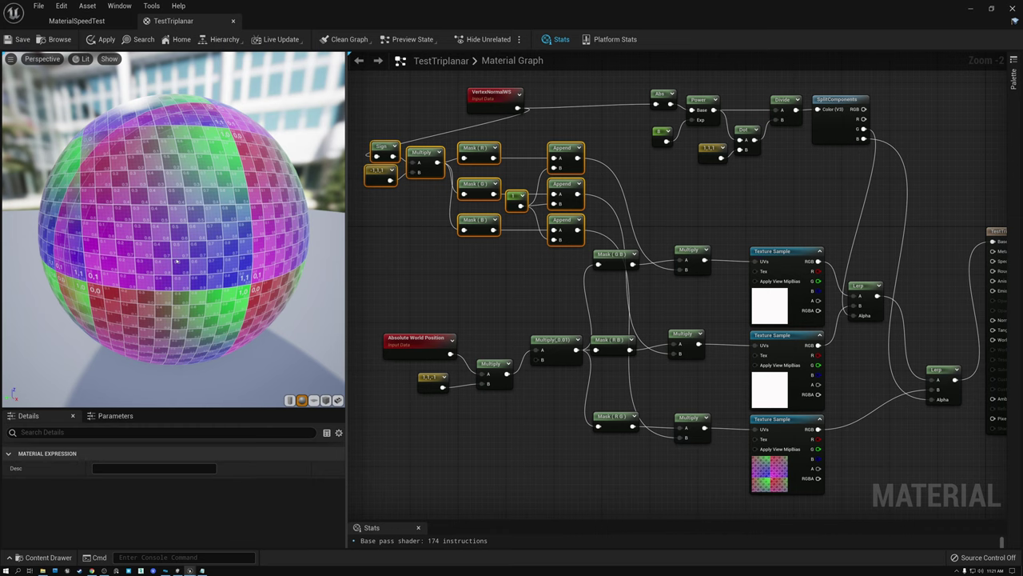
Step: Create a Material Function named TestTriplanarProj in the StarterContent Materials folder and open it
click(46, 557)
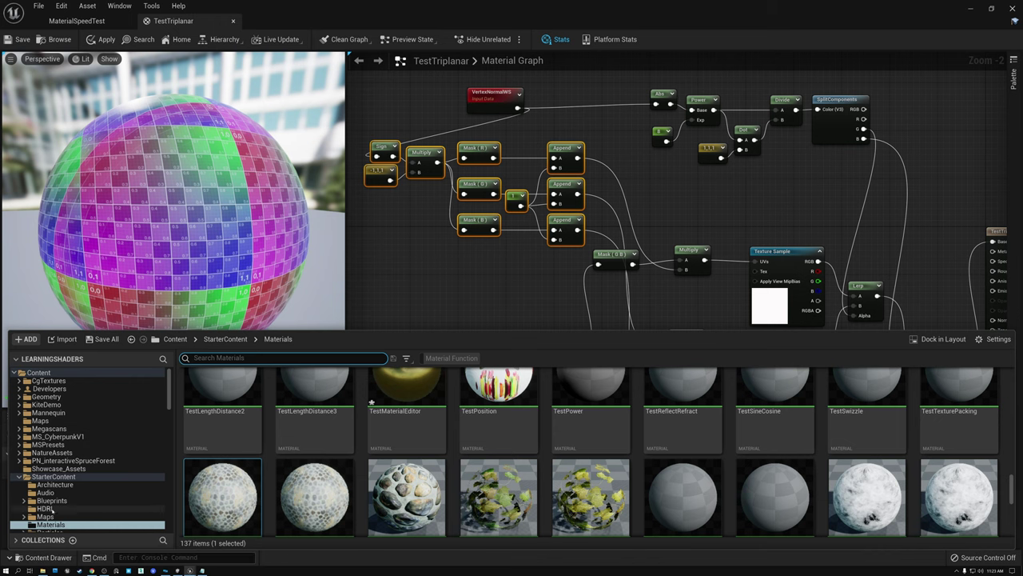
scroll(641, 455, down, 1)
scroll(640, 455, down, 5)
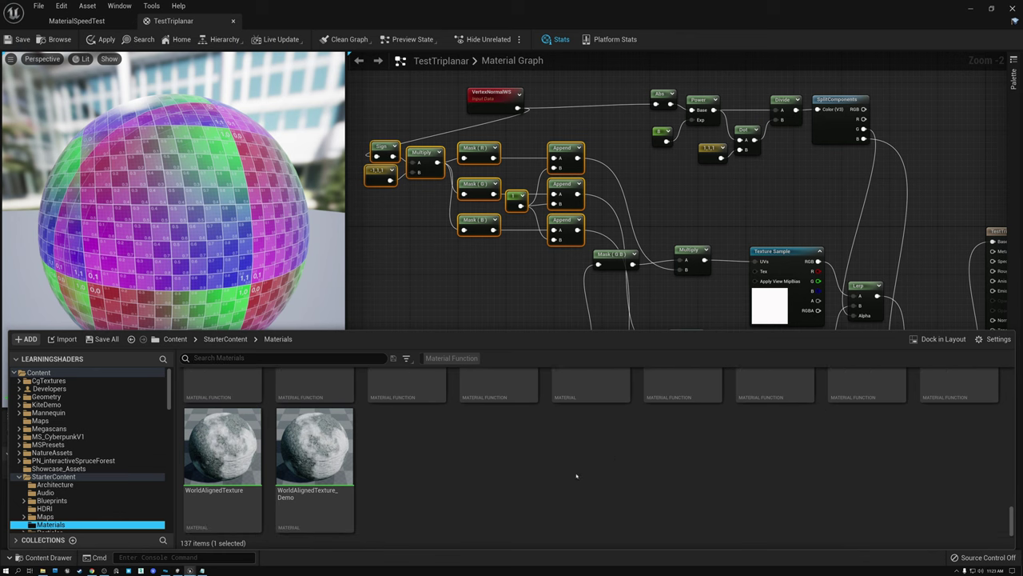
right_click(406, 451)
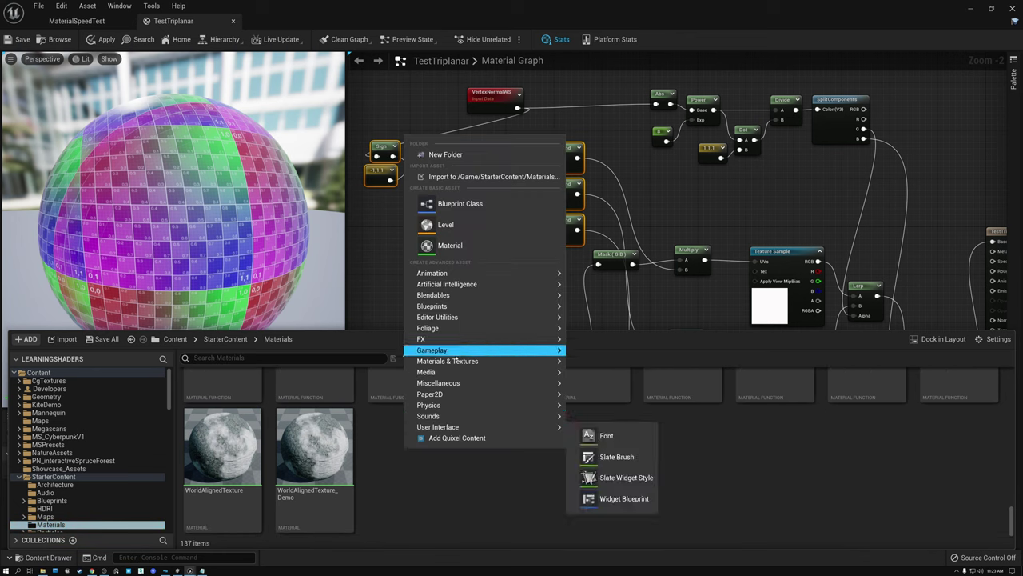
mouse_move(455, 362)
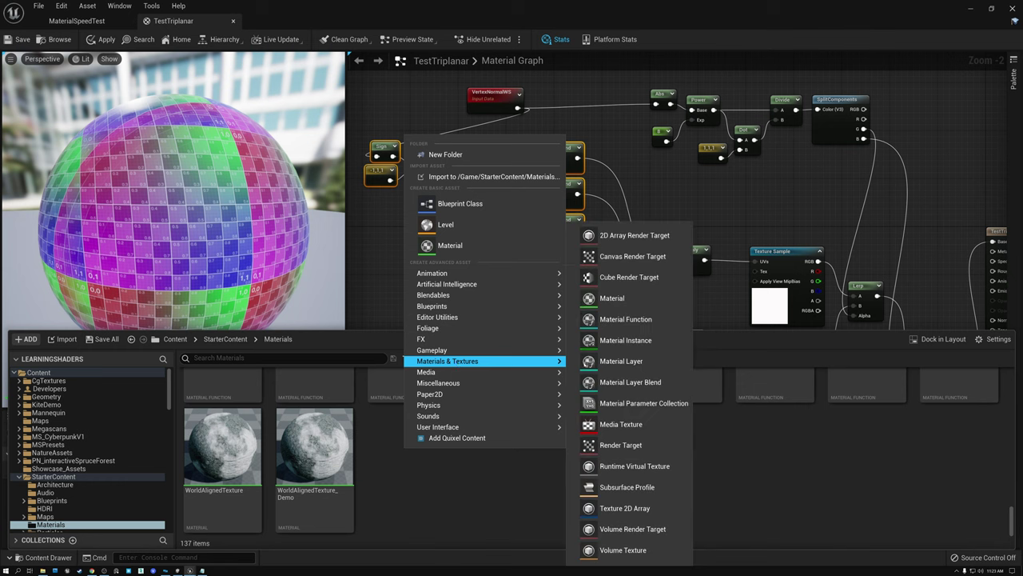
click(614, 321)
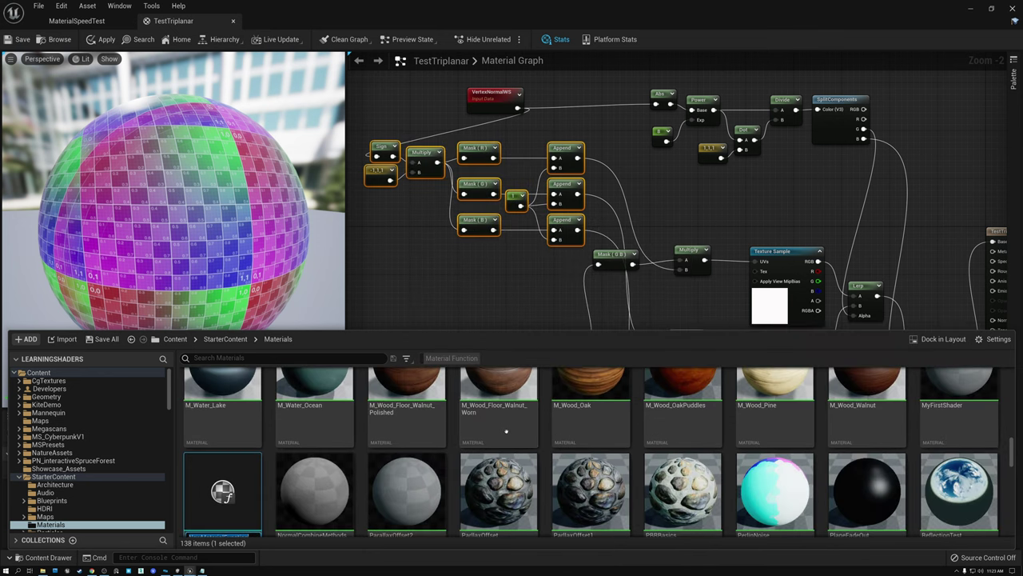
text(Tes)
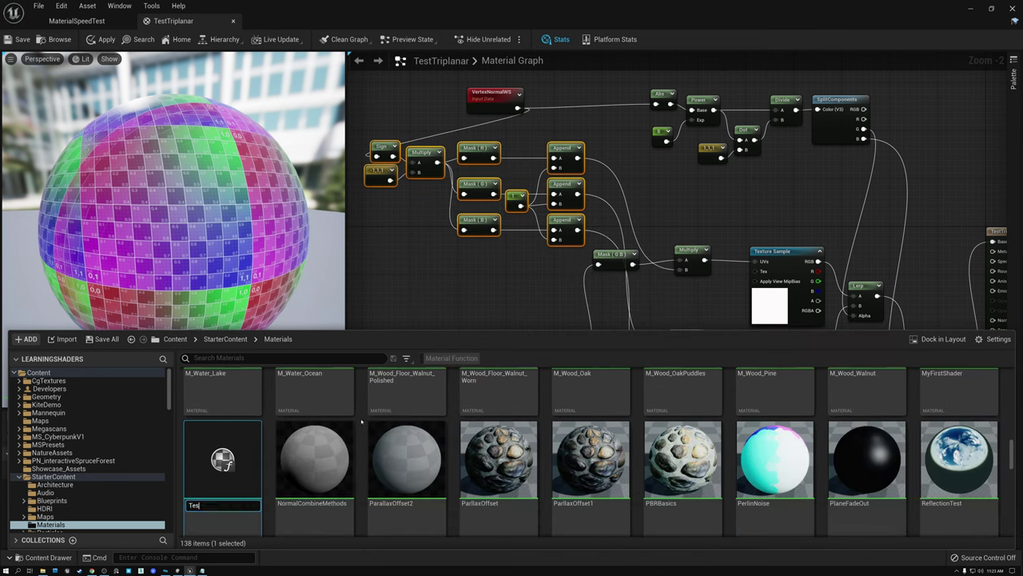
text(tTriplanarProj)
key(Return)
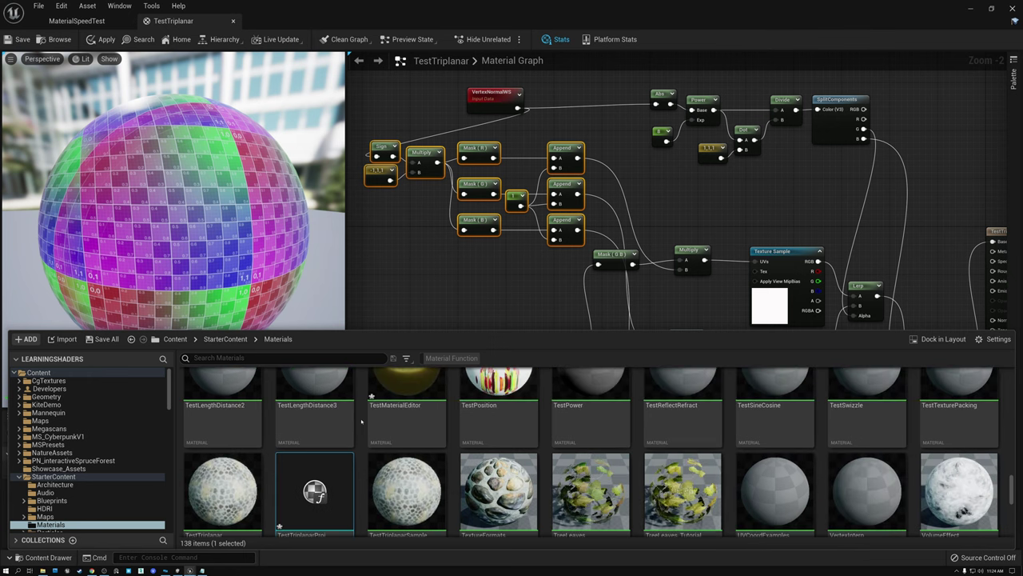
double_click(316, 487)
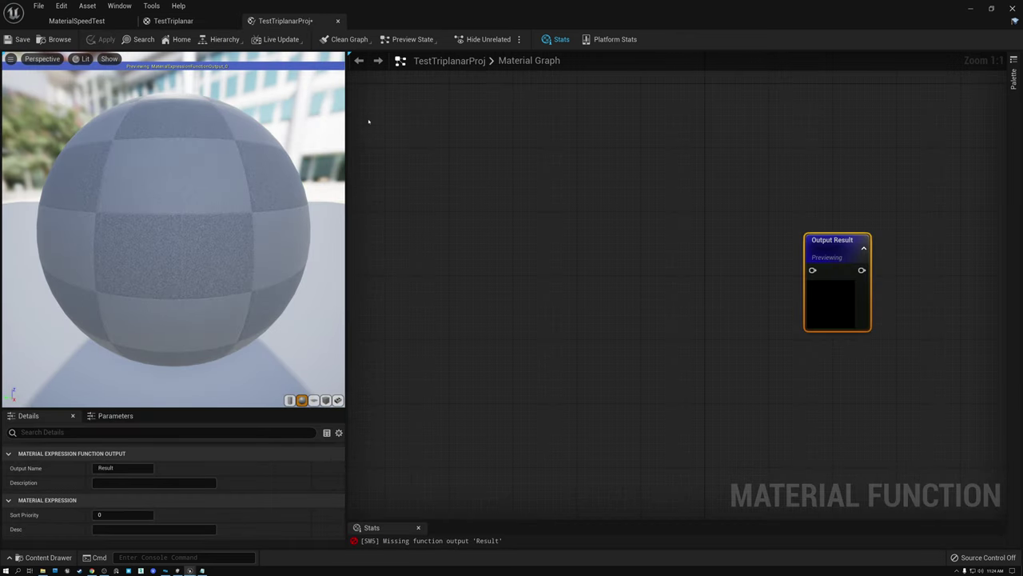
Step: Copy every TestTriplanar node except the material output and paste them into the TestTriplanarProj function graph
click(174, 21)
scroll(431, 238, down, 4)
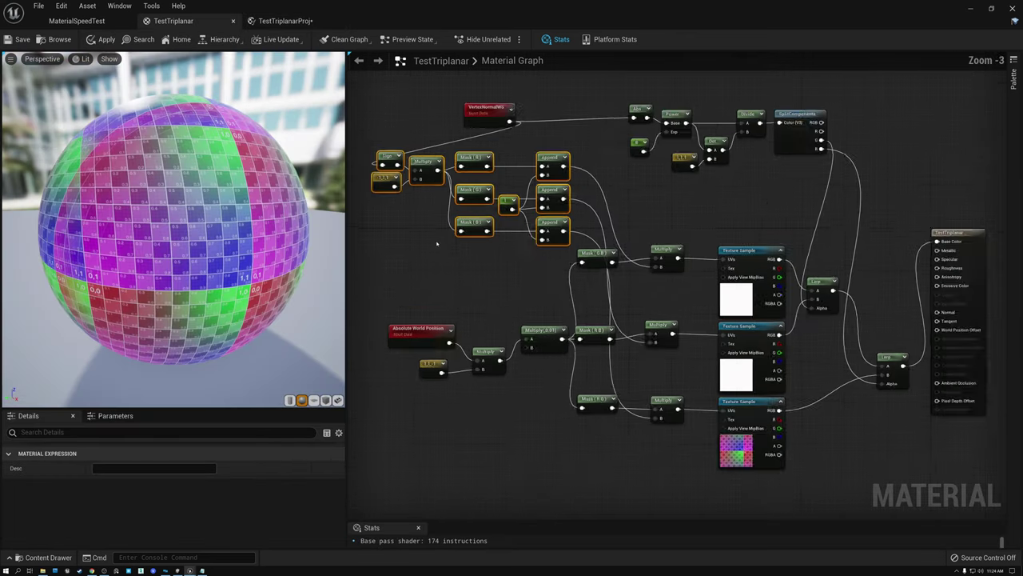
scroll(437, 243, up, 1)
drag(366, 89, 898, 457)
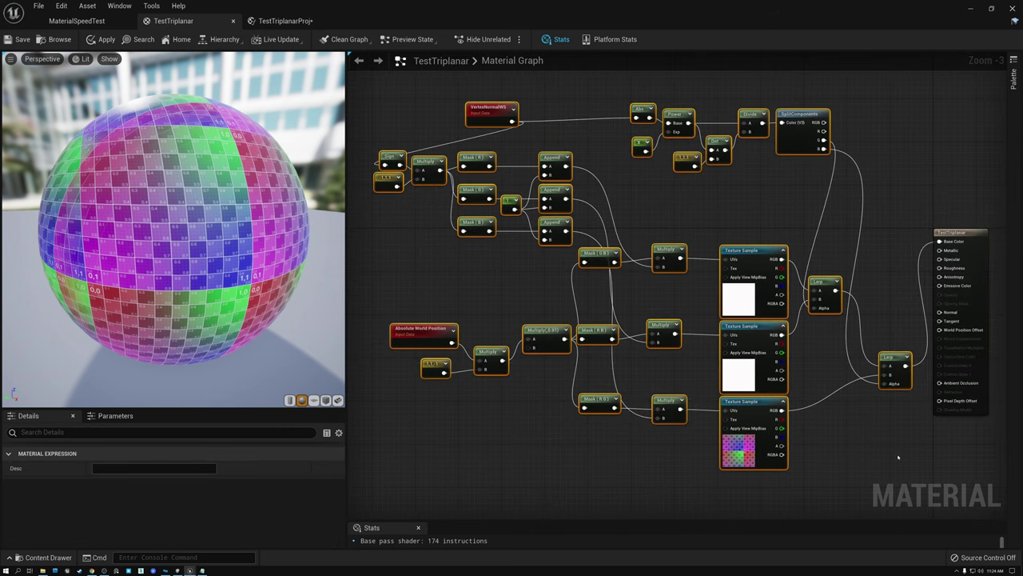
click(289, 21)
key(ctrl+v)
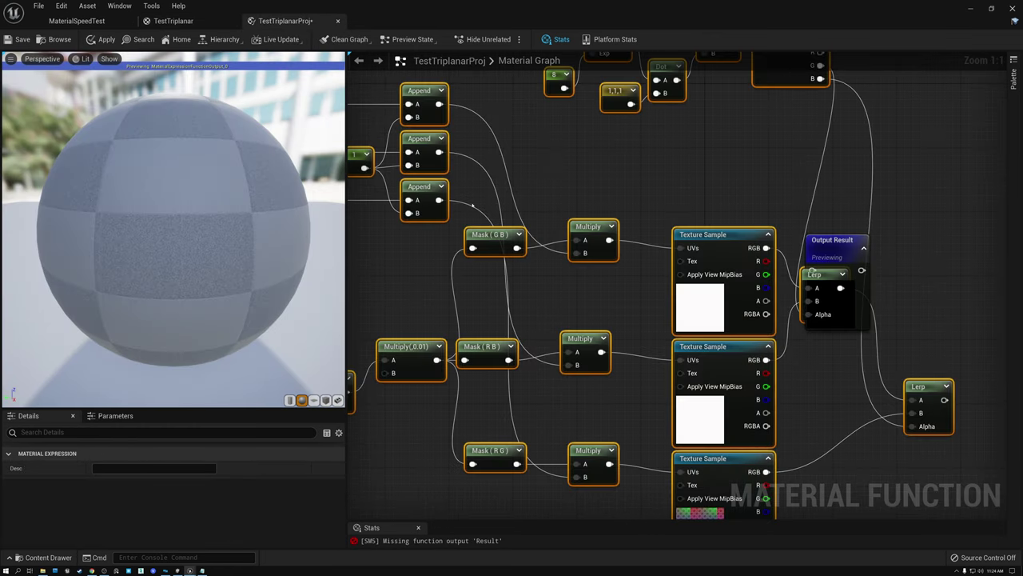
Step: Move the Output Result node clear of the pasted nodes and connect the final Lerp to its input
scroll(634, 202, down, 3)
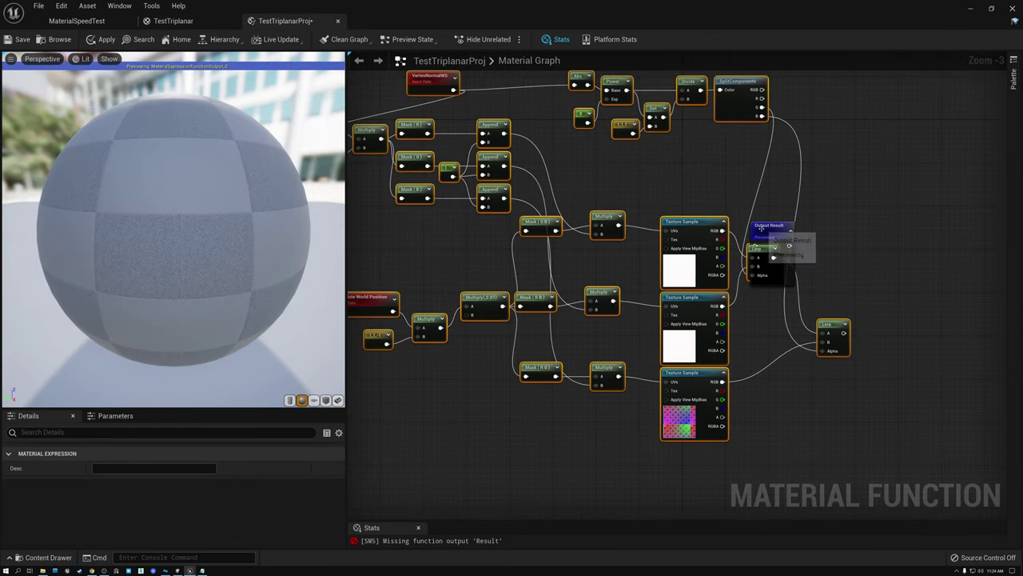
click(860, 239)
drag(854, 245, 901, 302)
drag(842, 334, 886, 315)
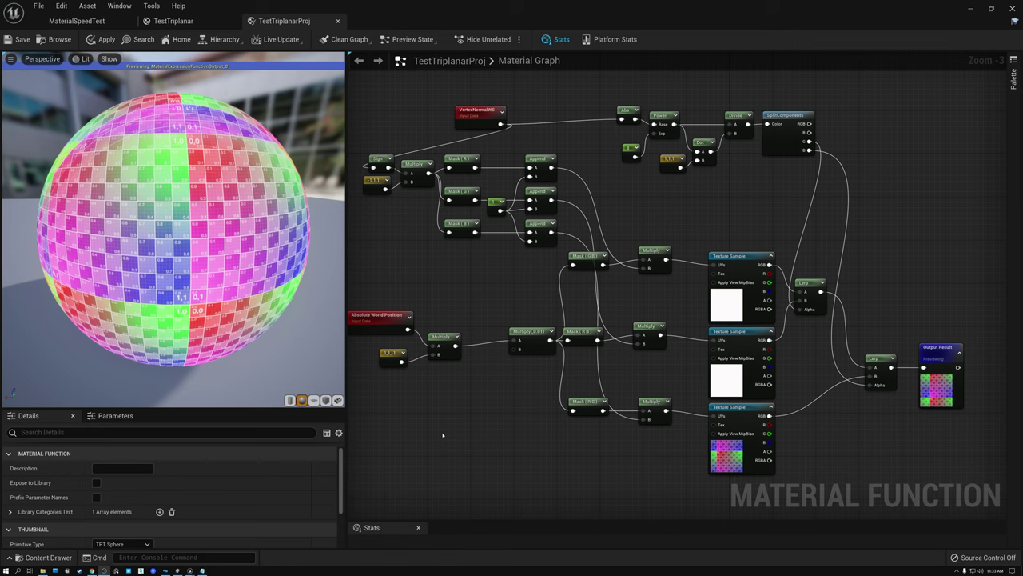
Step: Add a function input node below the world-position chain and set its input type to Function Input Texture 2D
click(717, 255)
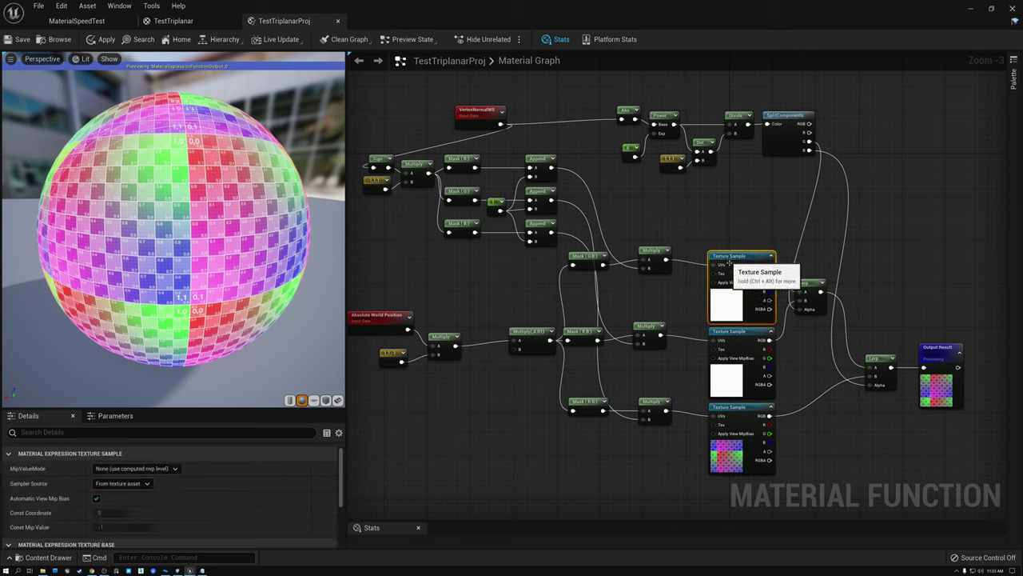
click(730, 340)
click(729, 416)
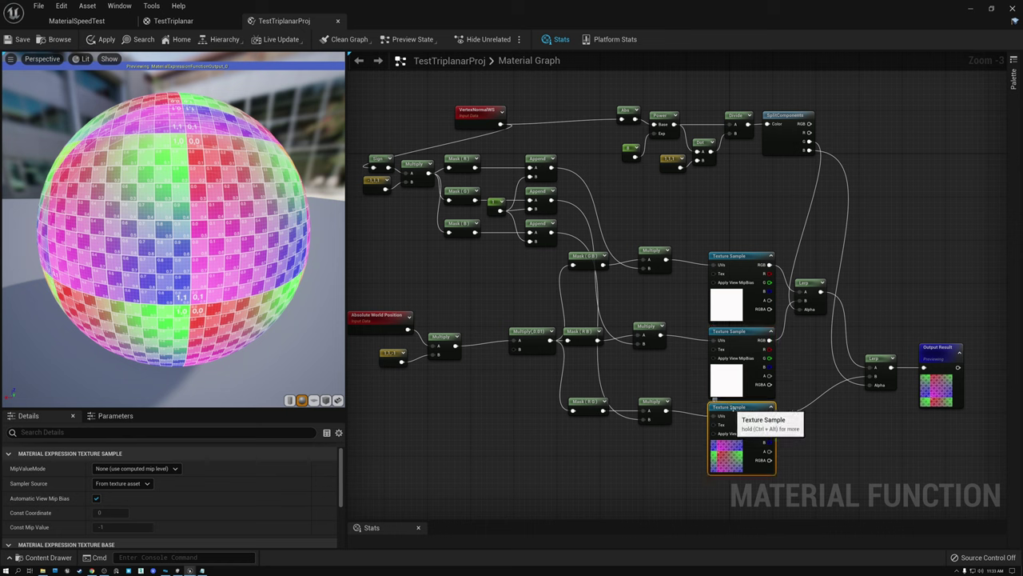
right_click(472, 408)
text(input)
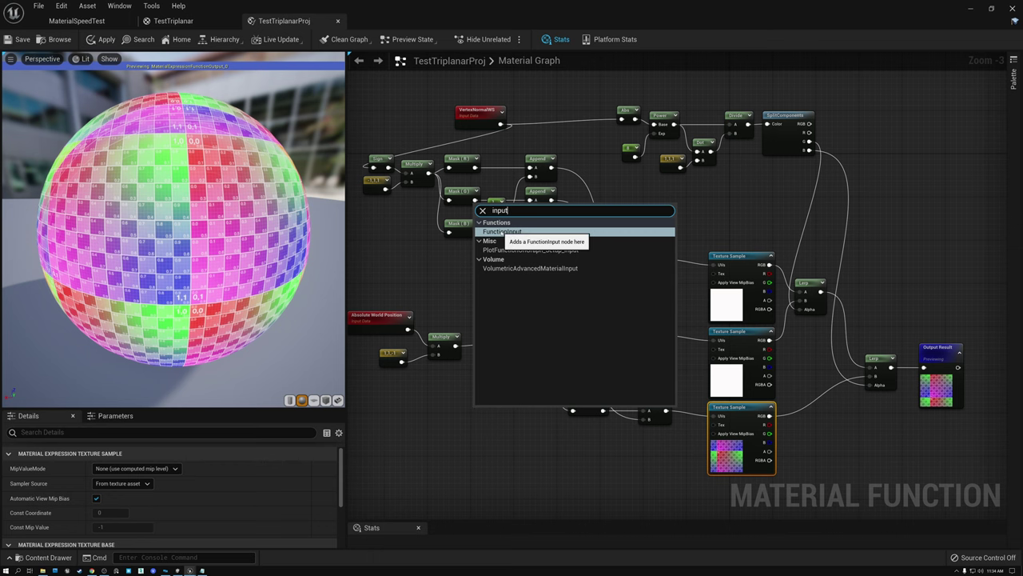
click(502, 232)
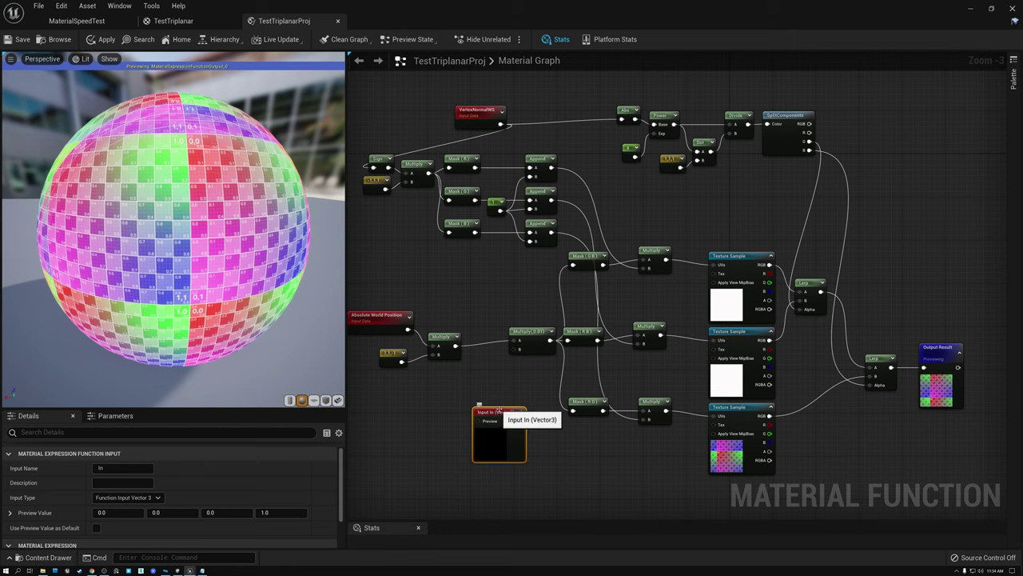
drag(498, 411, 491, 406)
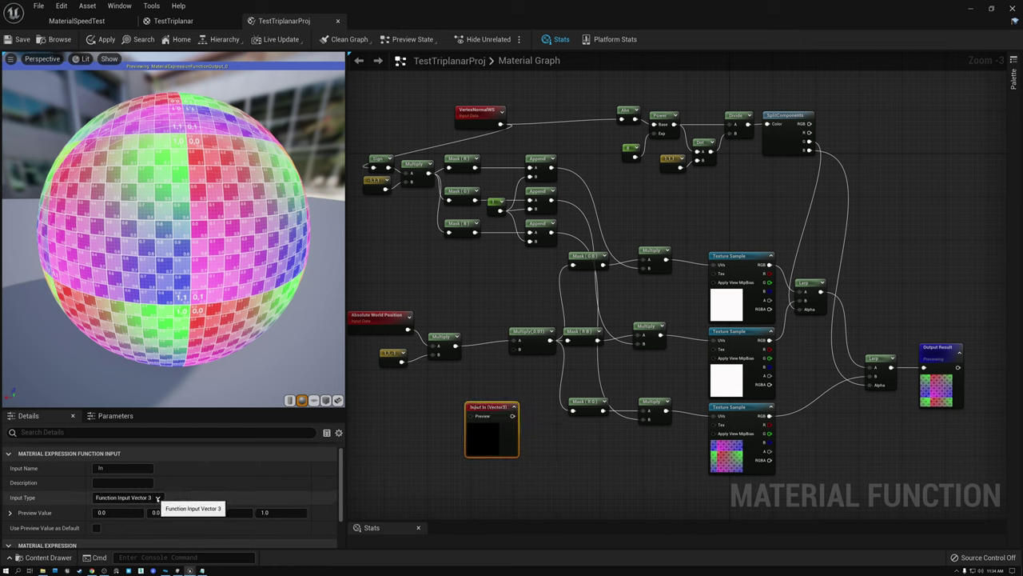
click(159, 497)
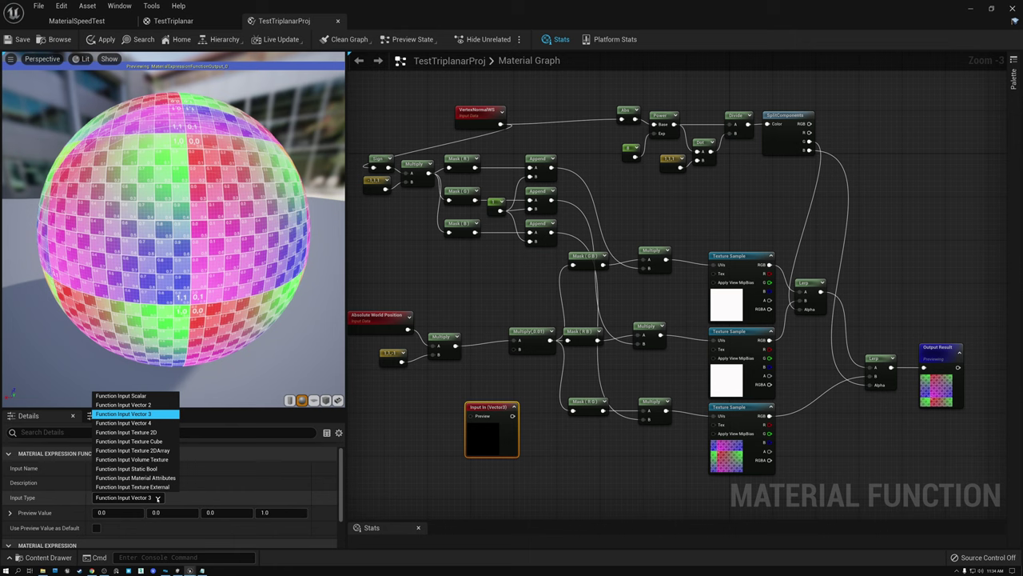
click(134, 433)
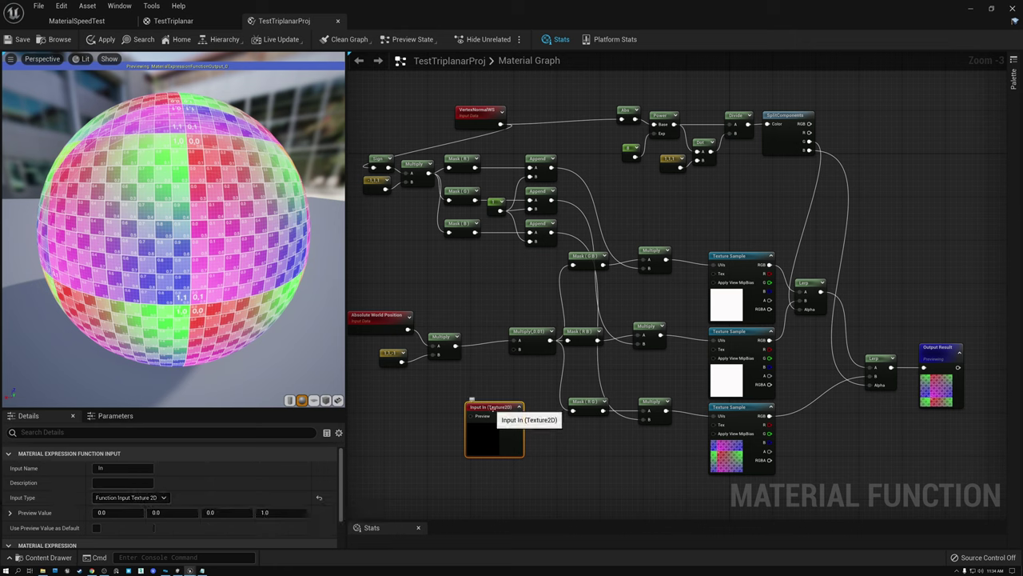
Step: Connect the Texture2D function input to the Tex inputs of all three Texture Samples and move it beside the lowest sample
drag(517, 416, 712, 274)
drag(519, 417, 712, 350)
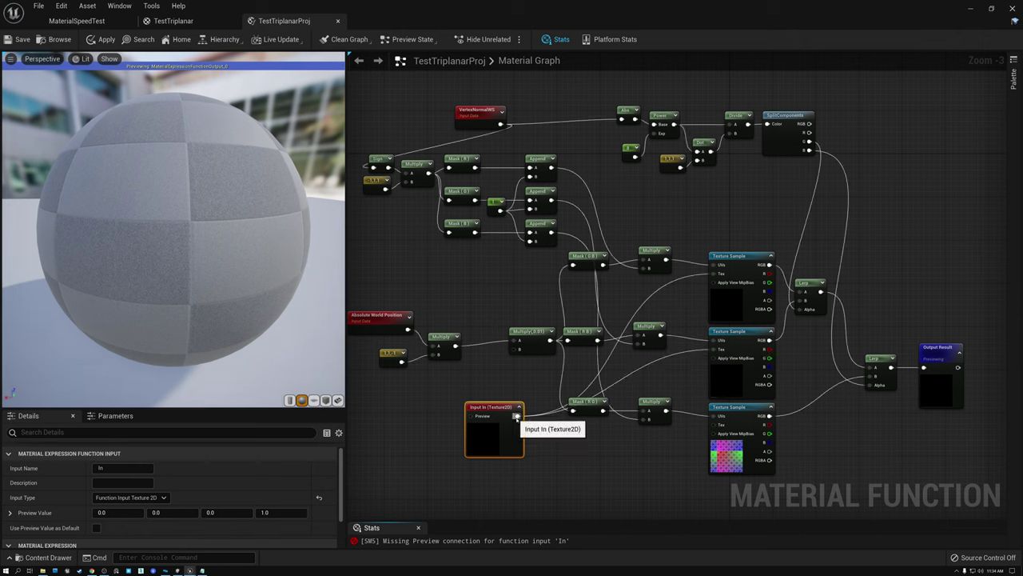
drag(517, 416, 715, 427)
drag(496, 409, 646, 448)
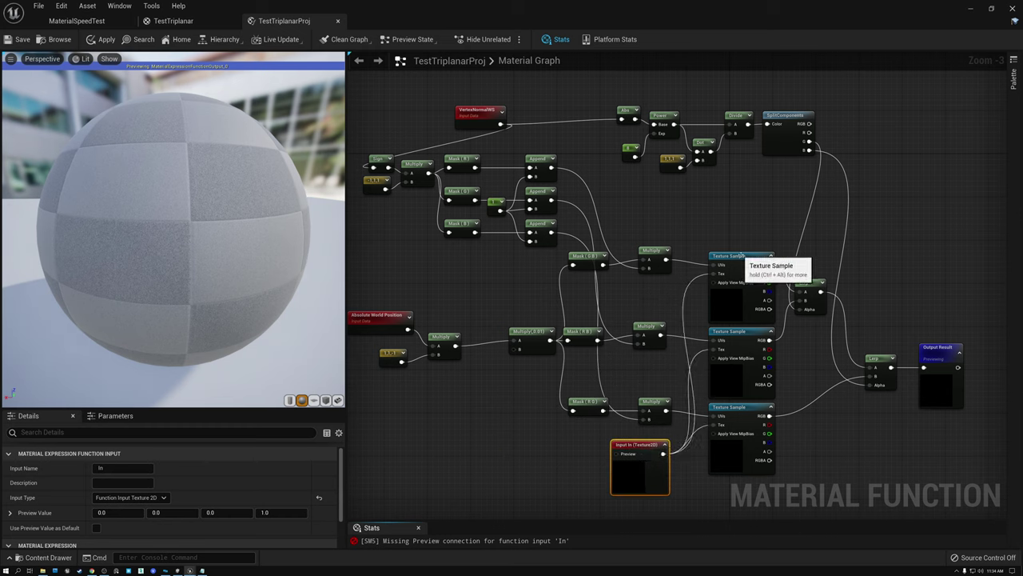
click(739, 305)
click(738, 336)
click(737, 424)
click(637, 444)
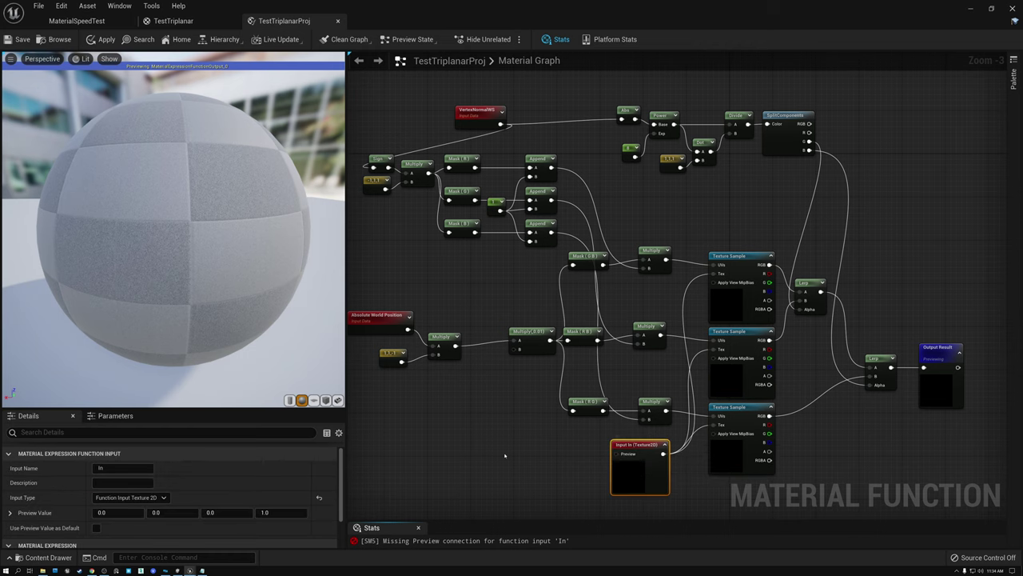
Step: Add a Texture Object node, connect it to the Preview pin of the Texture2D input, and place it beside that input
right_drag(482, 450, 496, 417)
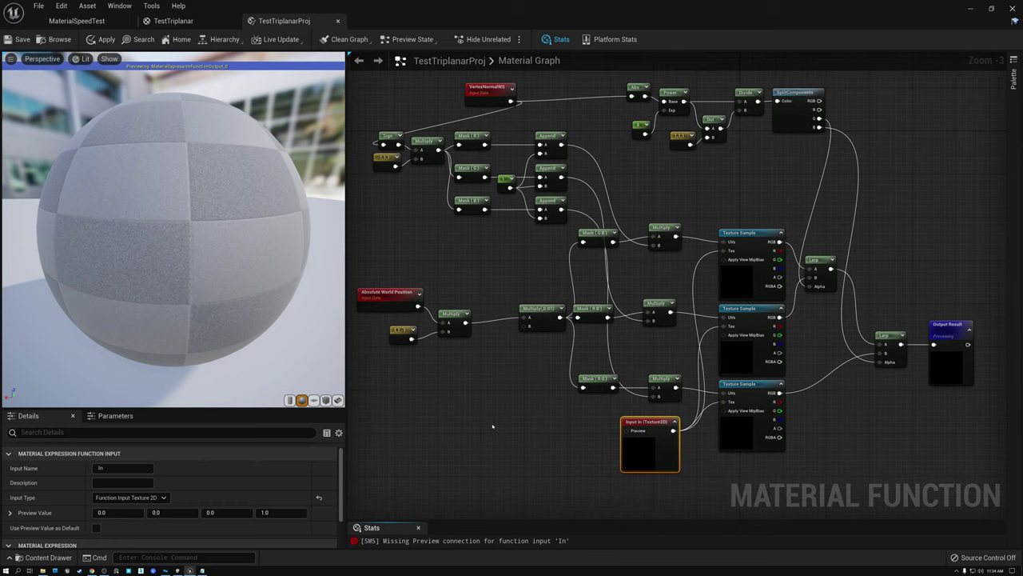
right_click(498, 414)
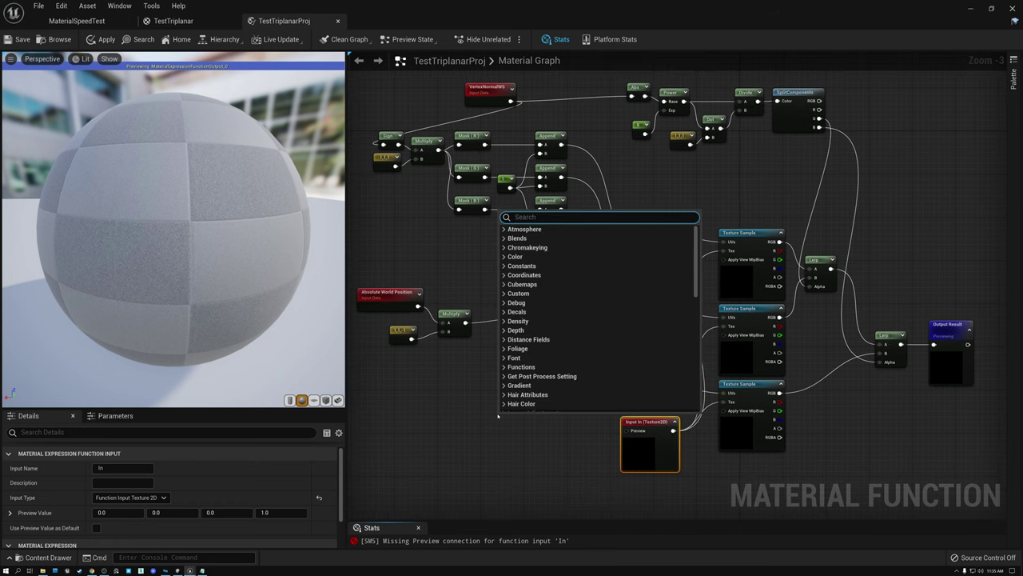
text(texture)
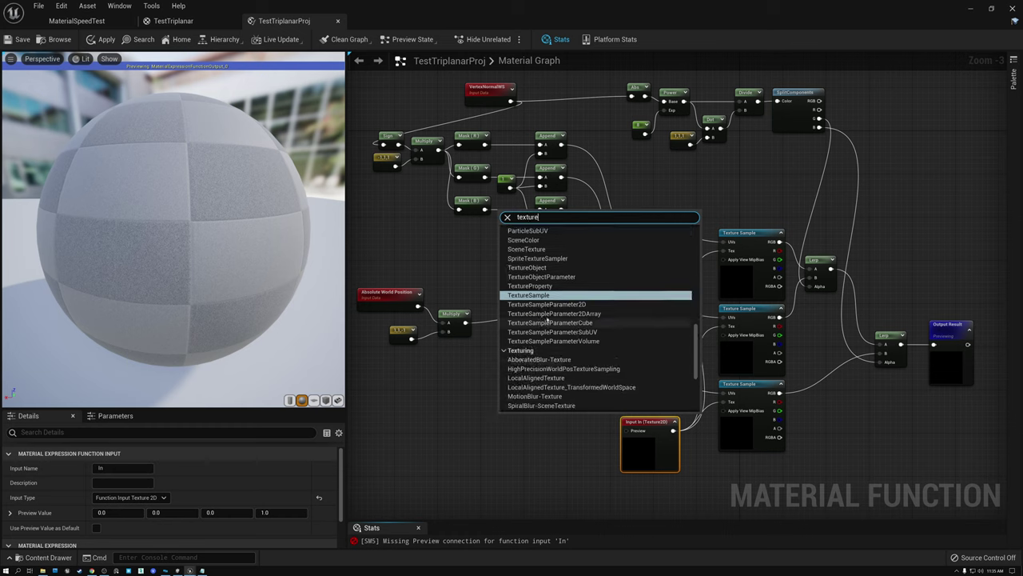
click(528, 268)
click(528, 270)
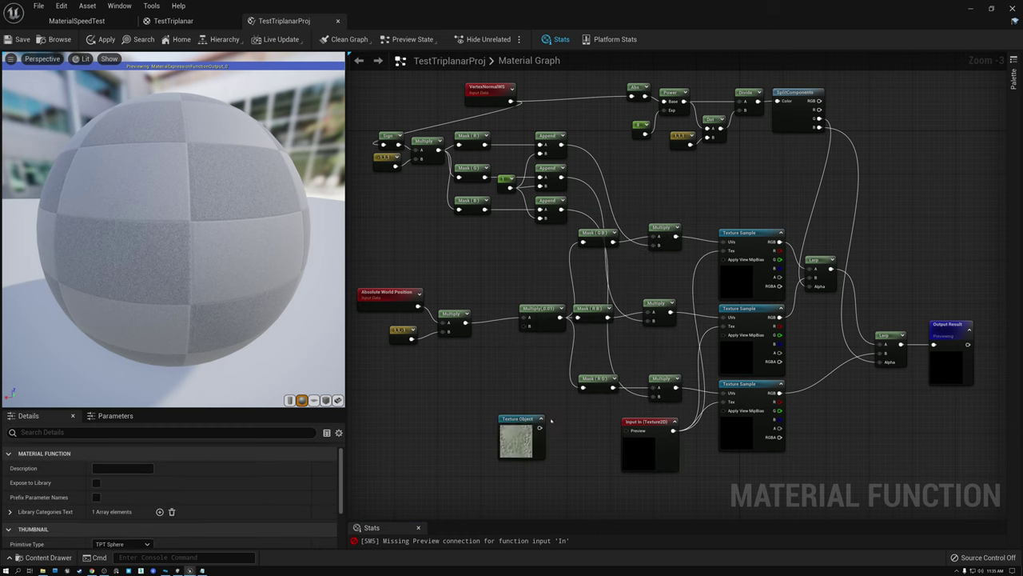
drag(539, 428, 629, 431)
drag(516, 436, 580, 445)
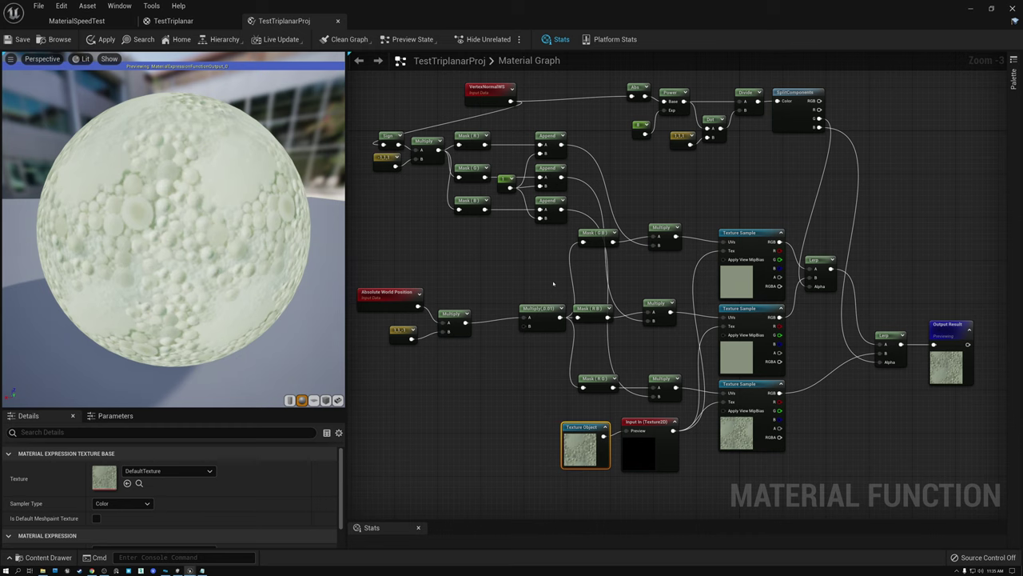
Step: Inspect the preview sphere with the Texture Object disconnected from the function input's Preview pin, and reconnect it
drag(247, 270, 299, 266)
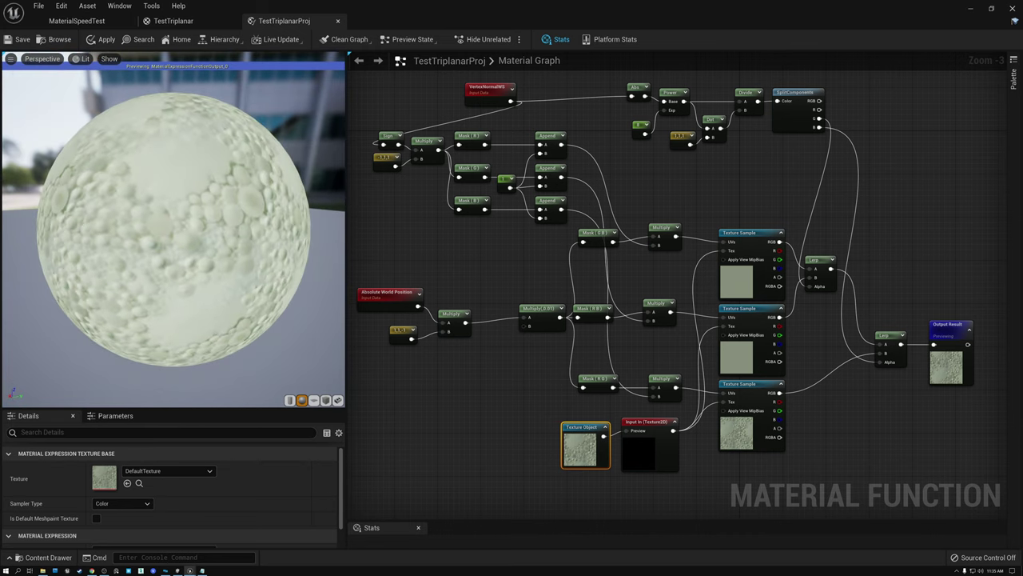
drag(187, 292, 219, 288)
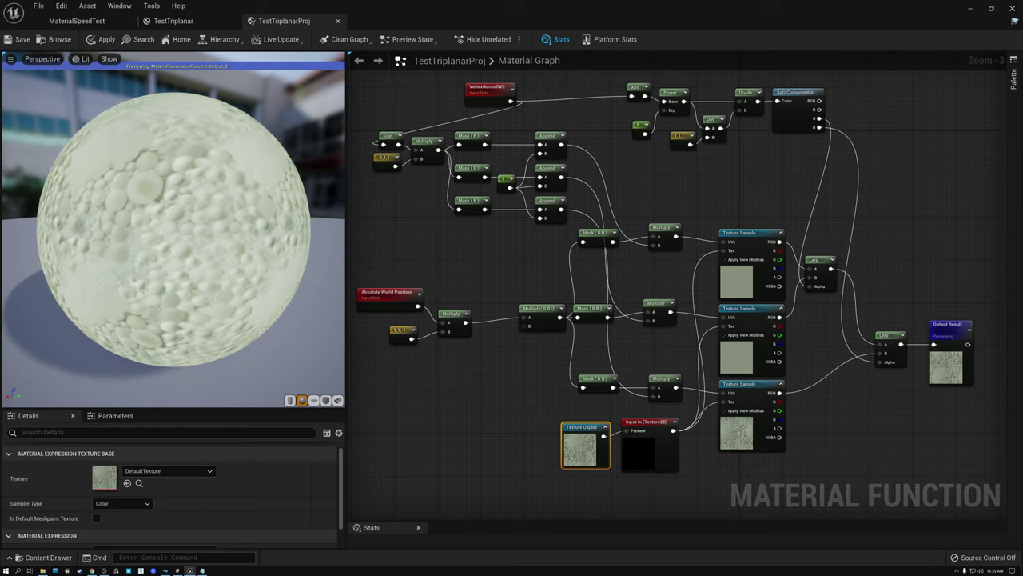
drag(550, 407, 613, 482)
drag(604, 435, 627, 431)
click(618, 433)
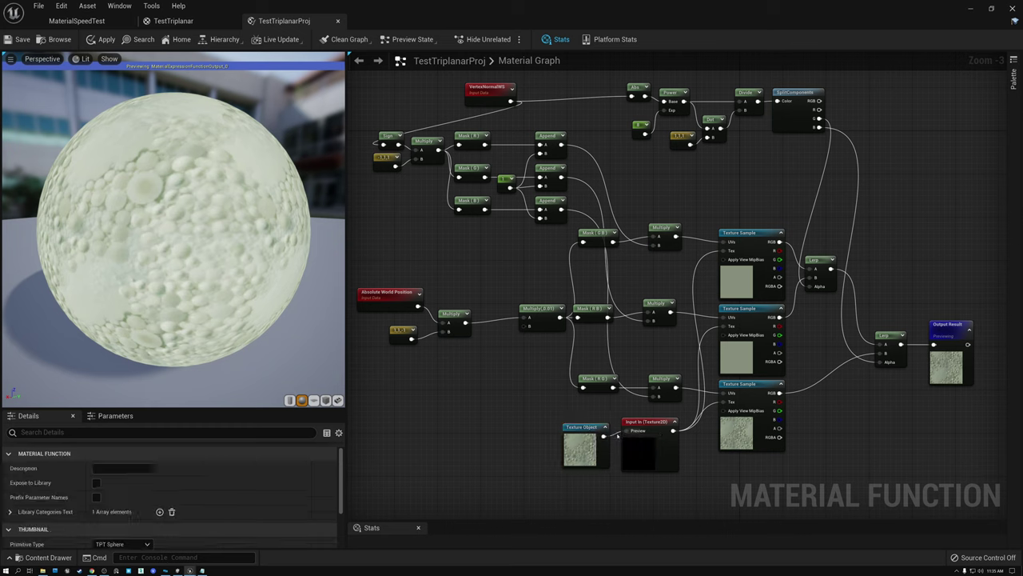
alt+click(617, 433)
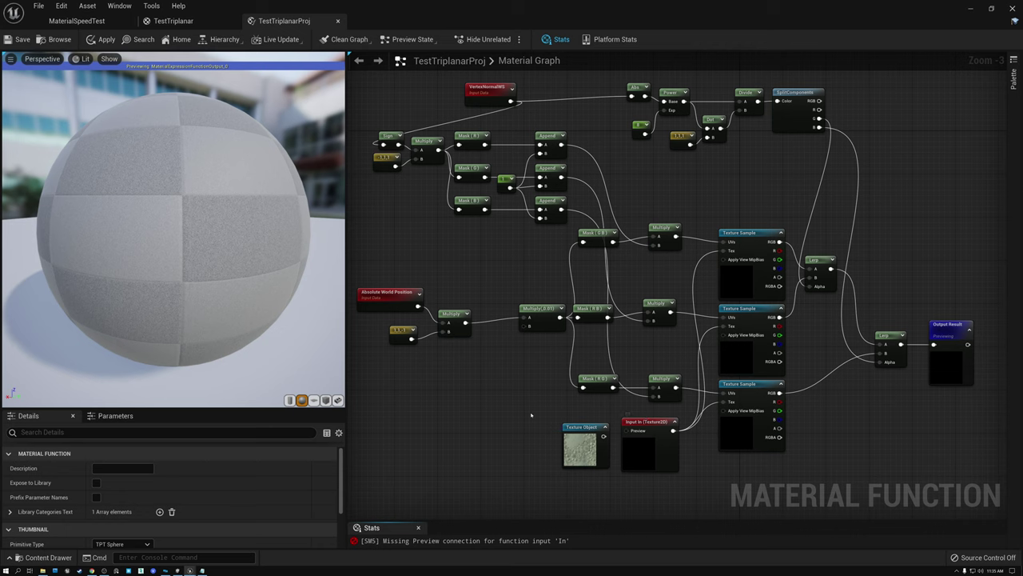
drag(200, 224, 246, 220)
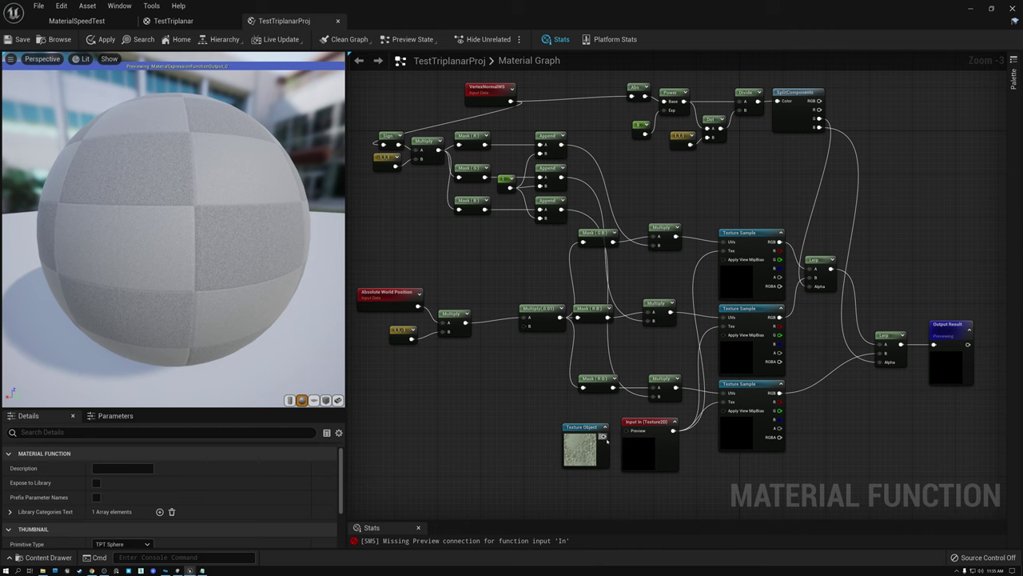
drag(604, 436, 631, 436)
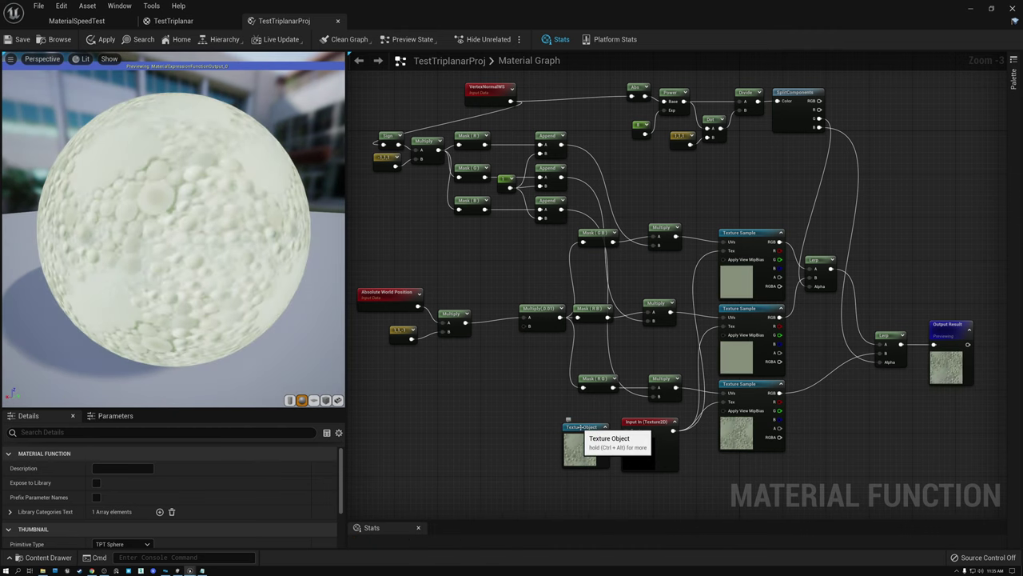
Step: Assign the cobblestones_d texture to the Texture Object and inspect the result on the preview sphere
click(584, 435)
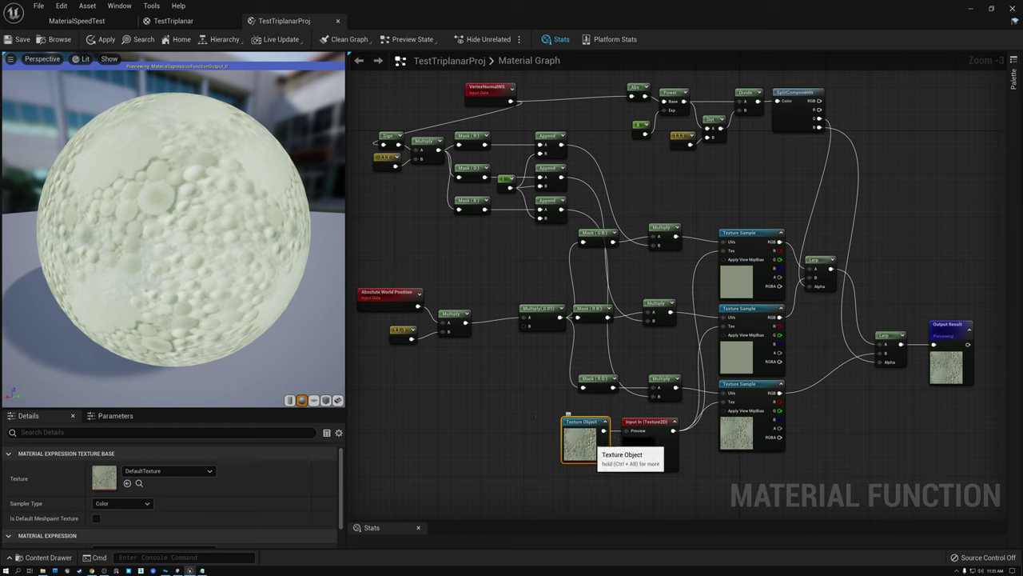
click(209, 471)
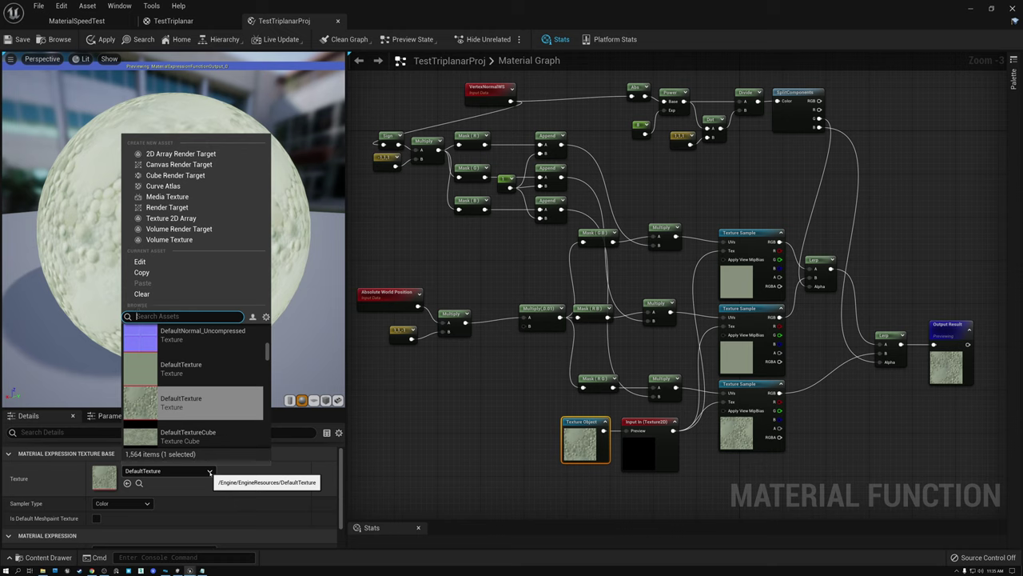
text(co)
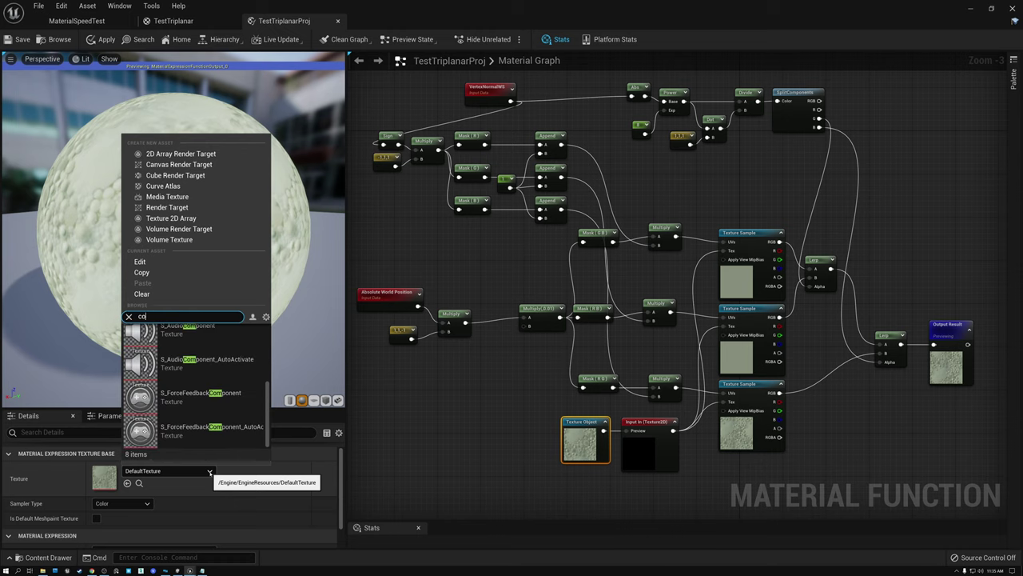
text(bble)
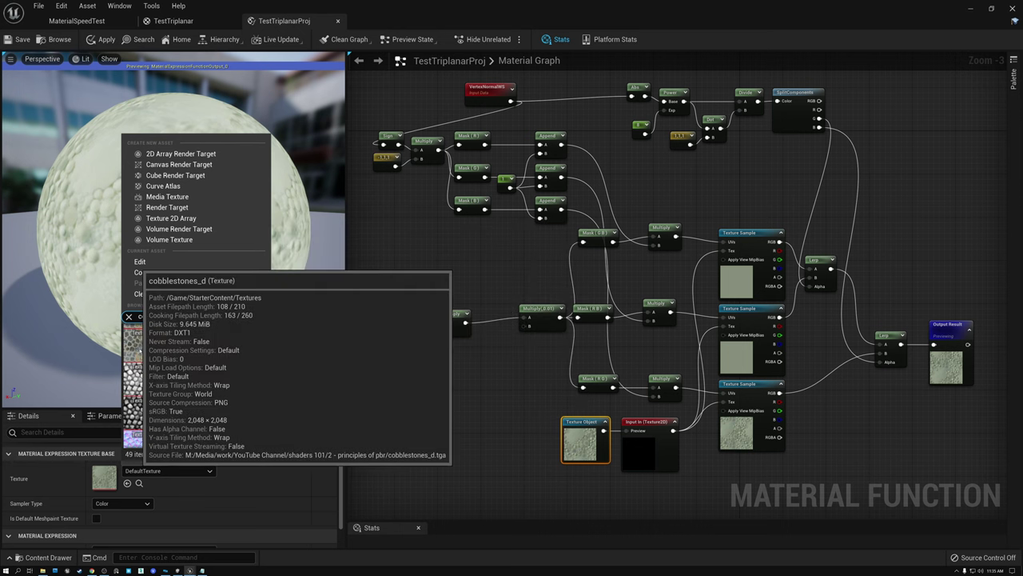
click(182, 330)
drag(232, 274, 168, 276)
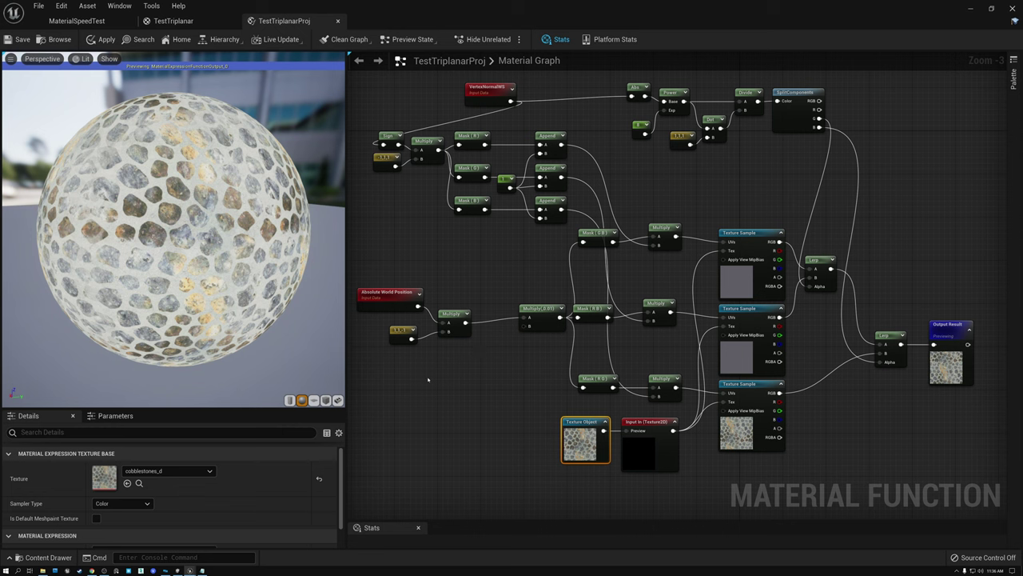
Step: Add a second function input node below the world-position Multiply, keeping its type as Function Input Vector 3
right_drag(415, 390, 420, 386)
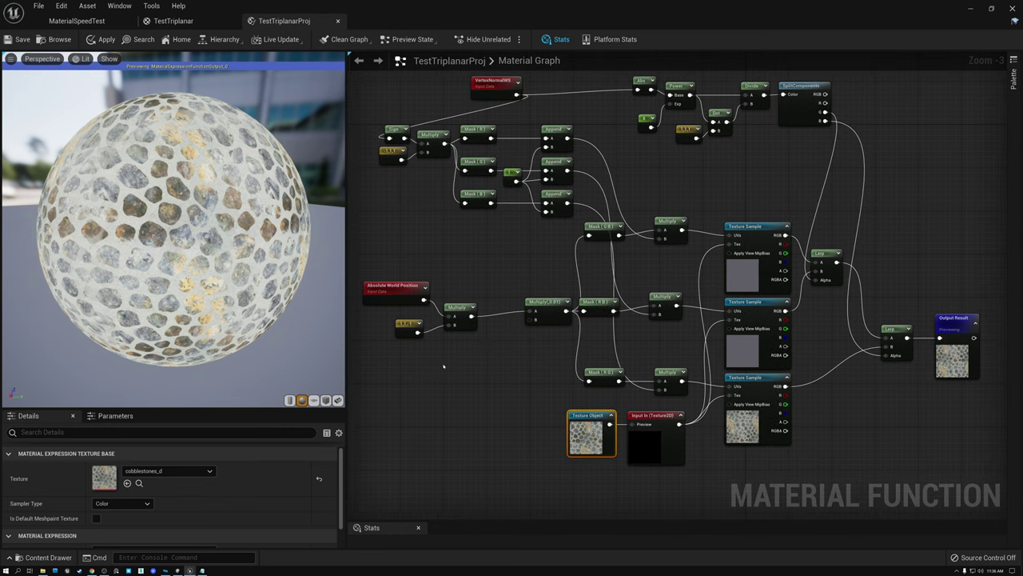
right_click(444, 365)
text(input)
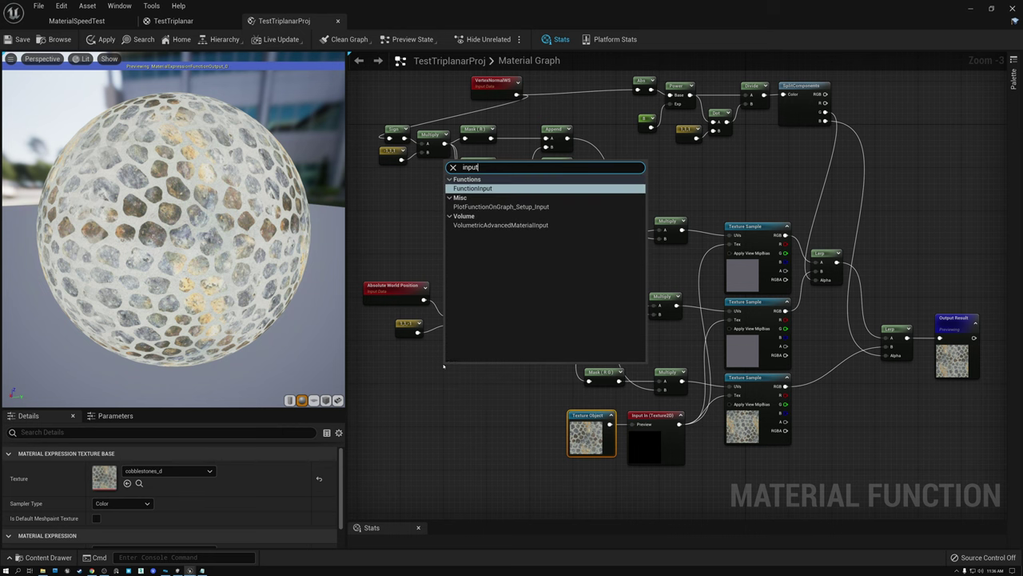
click(482, 188)
click(478, 198)
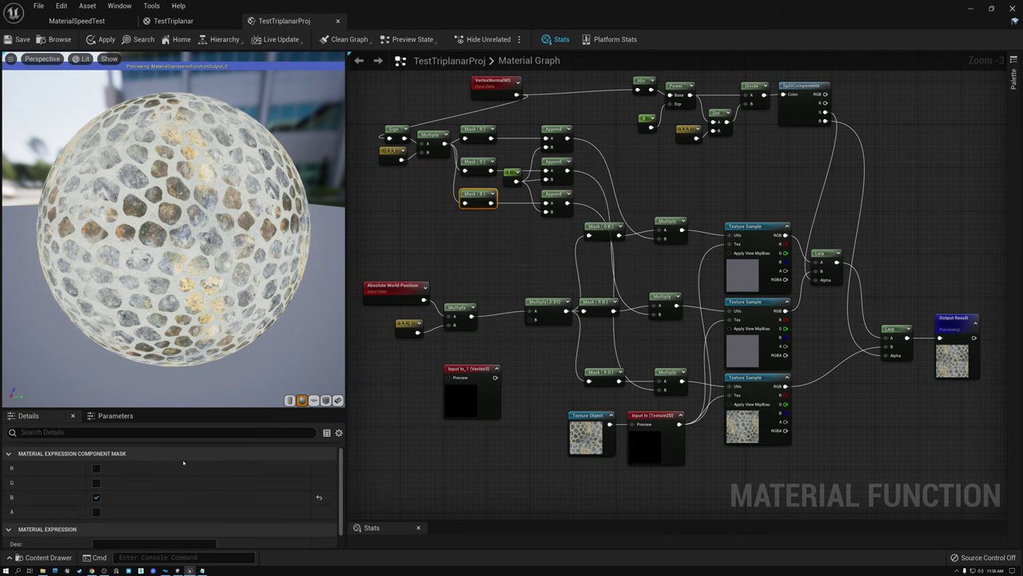
click(472, 372)
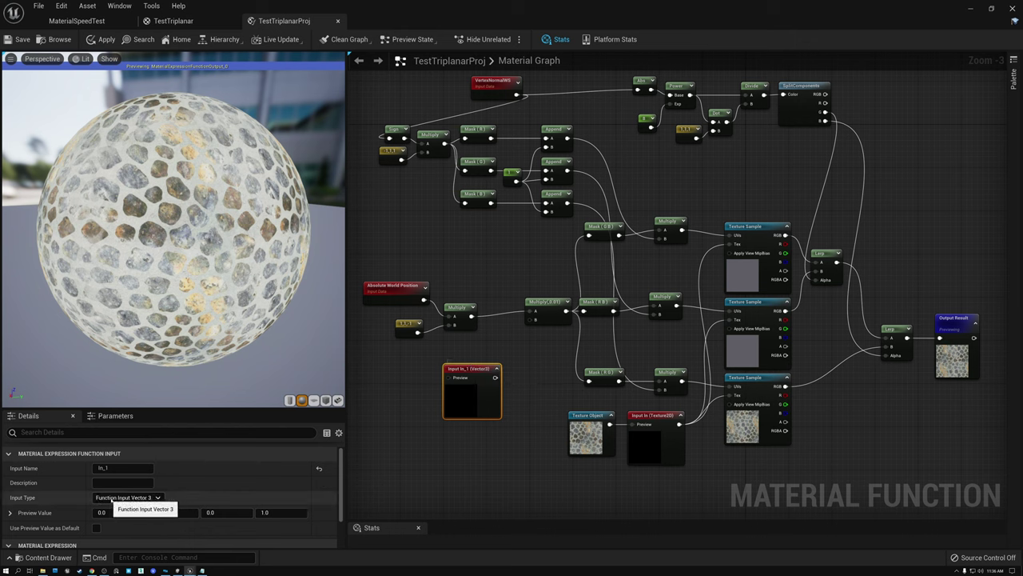
Step: Create a three-component vector constant of 1,1,1 beside the Vector3 function input and connect it to the Preview pin
key(3)
click(400, 376)
drag(409, 379, 380, 378)
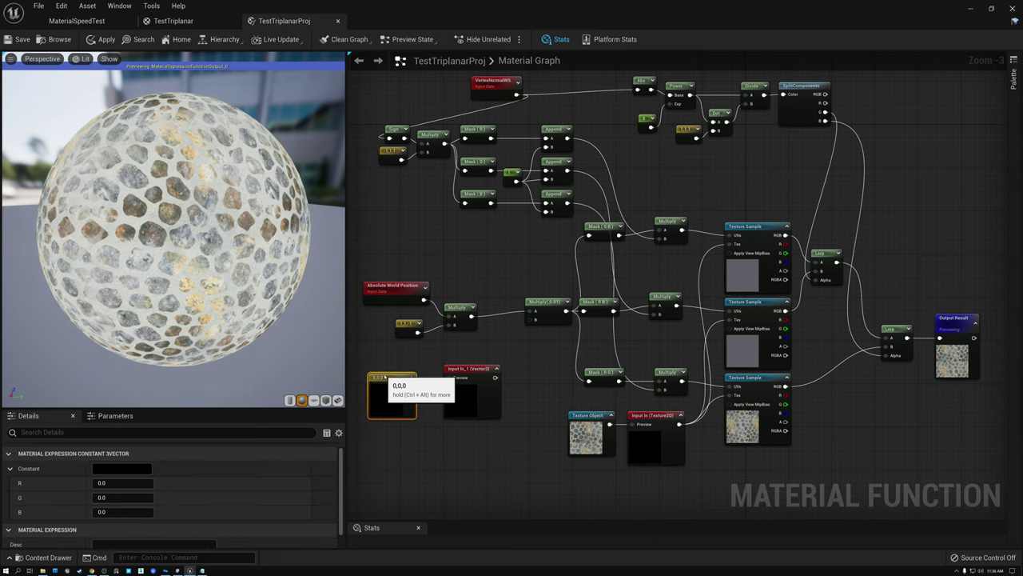
text(1)
key(Tab)
text(1)
key(Tab)
text(1)
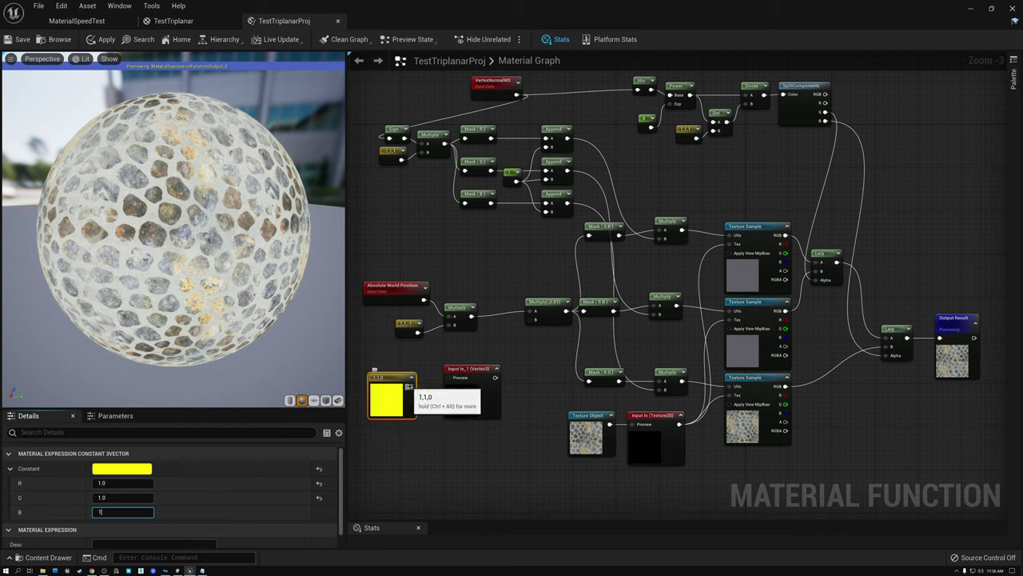
drag(410, 386, 466, 369)
Step: Enable Use Preview Value as Default on the Texture2D function input
click(467, 369)
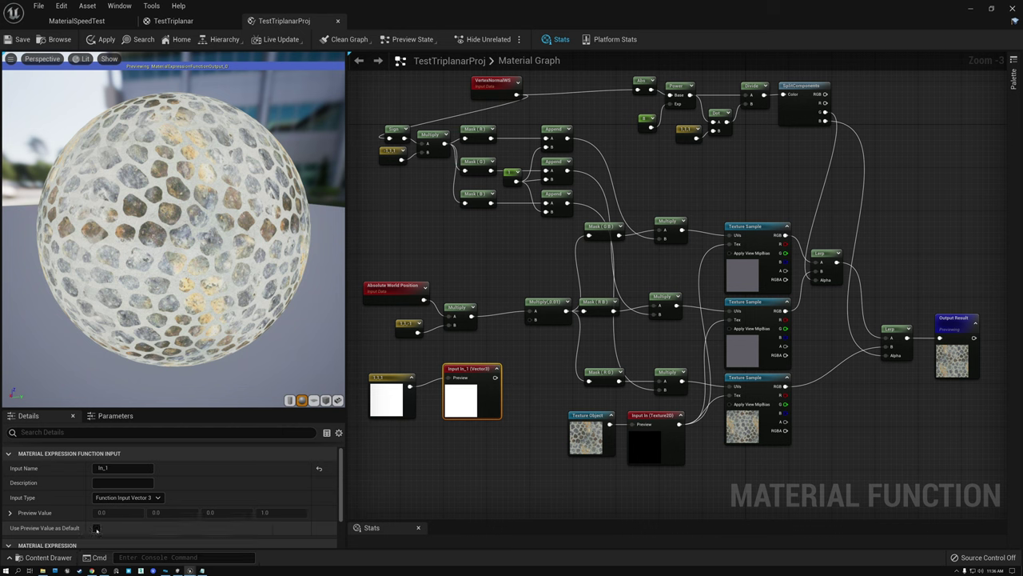
click(653, 417)
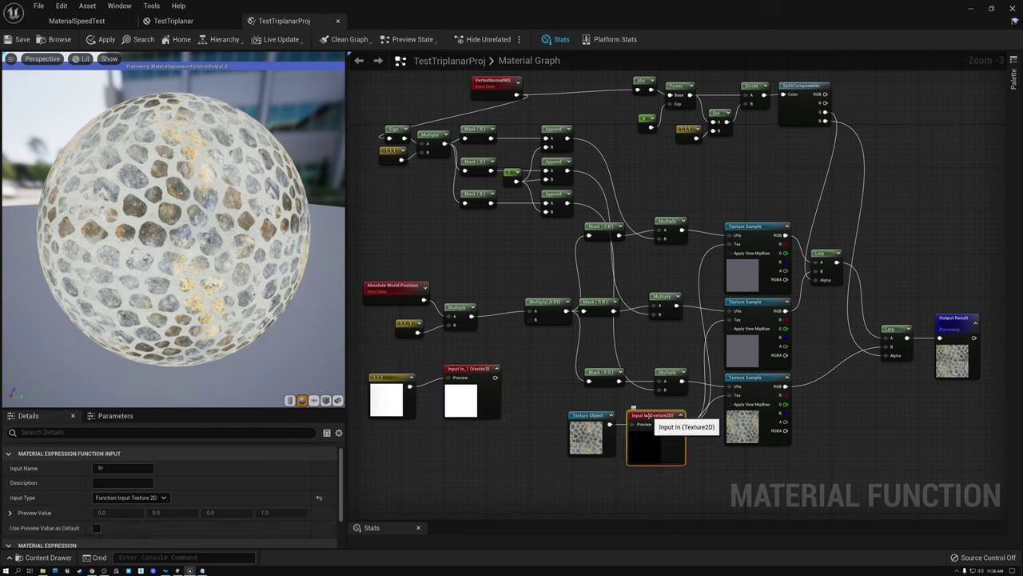
click(96, 528)
click(96, 528)
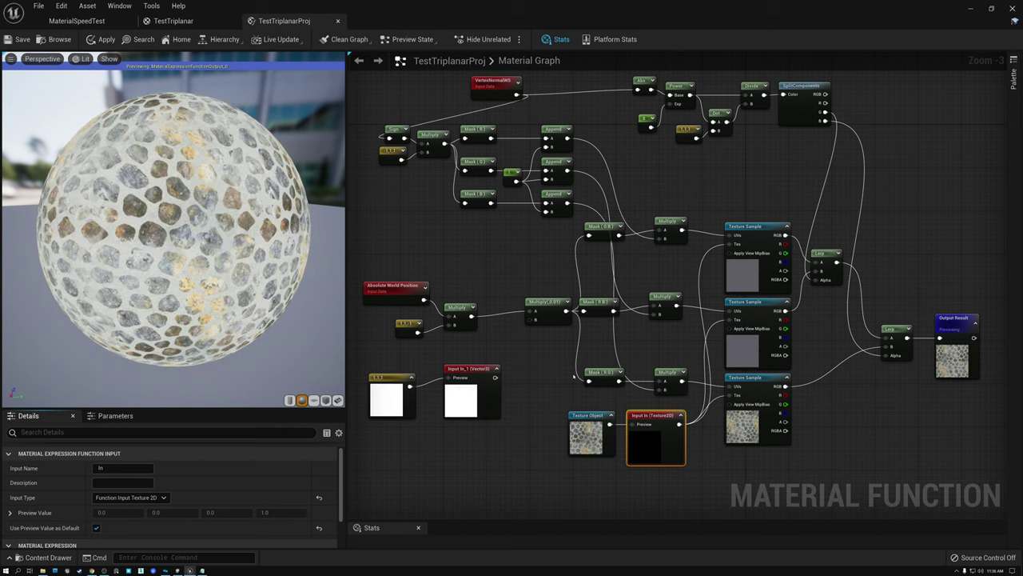
Step: Add a Multiply node after the world-position Multiply, feed it with the Vector3 function input, and insert it before the 0.01 Multiply
drag(471, 316, 508, 344)
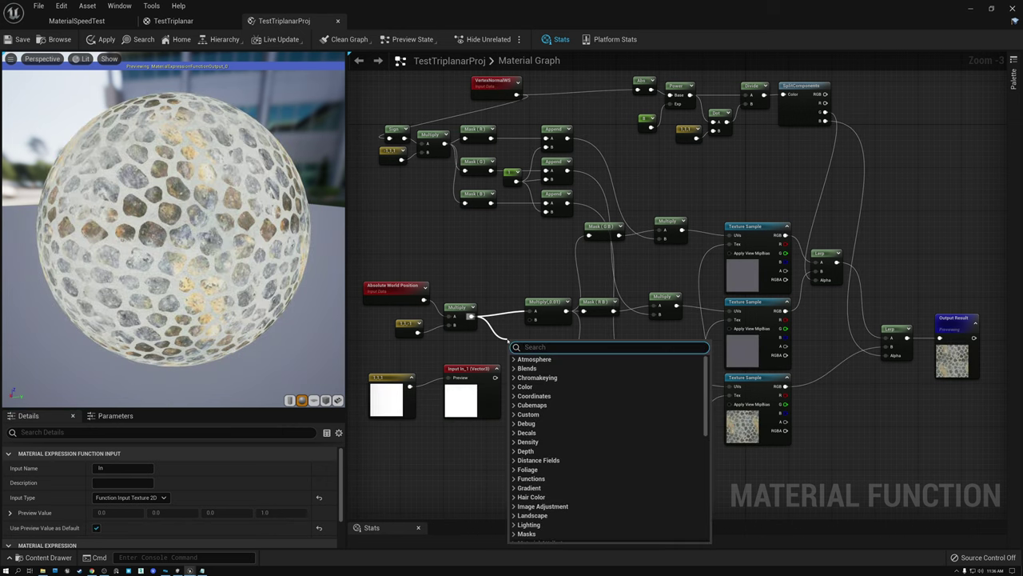
text(myu)
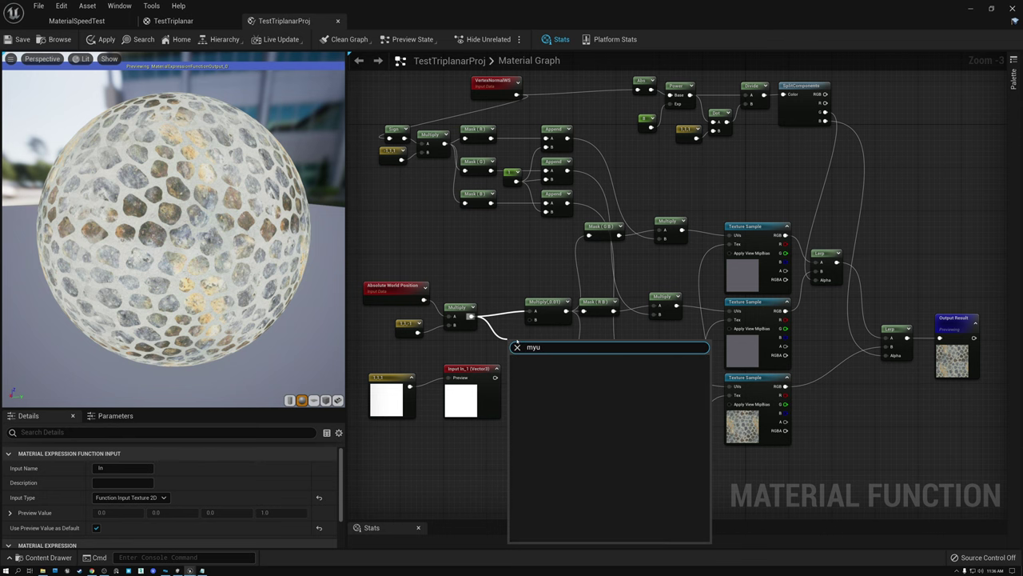
key(BackSpace)
text(ul)
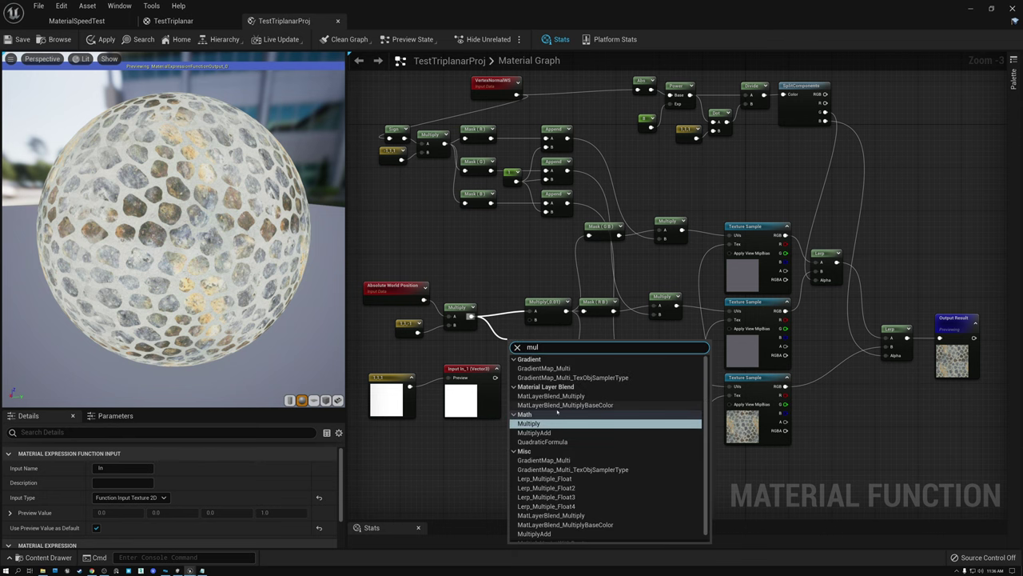
click(548, 423)
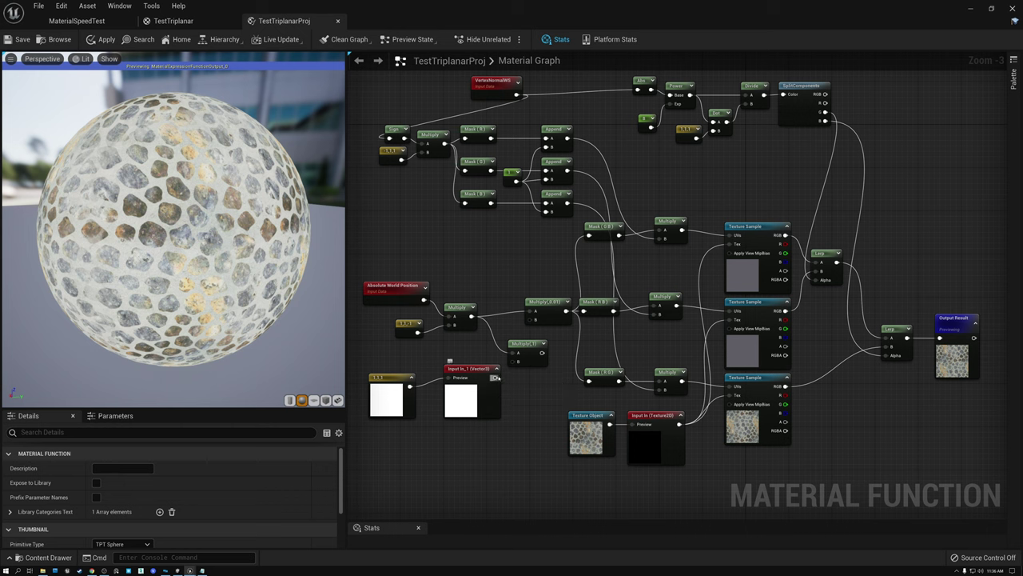
drag(535, 353, 500, 330)
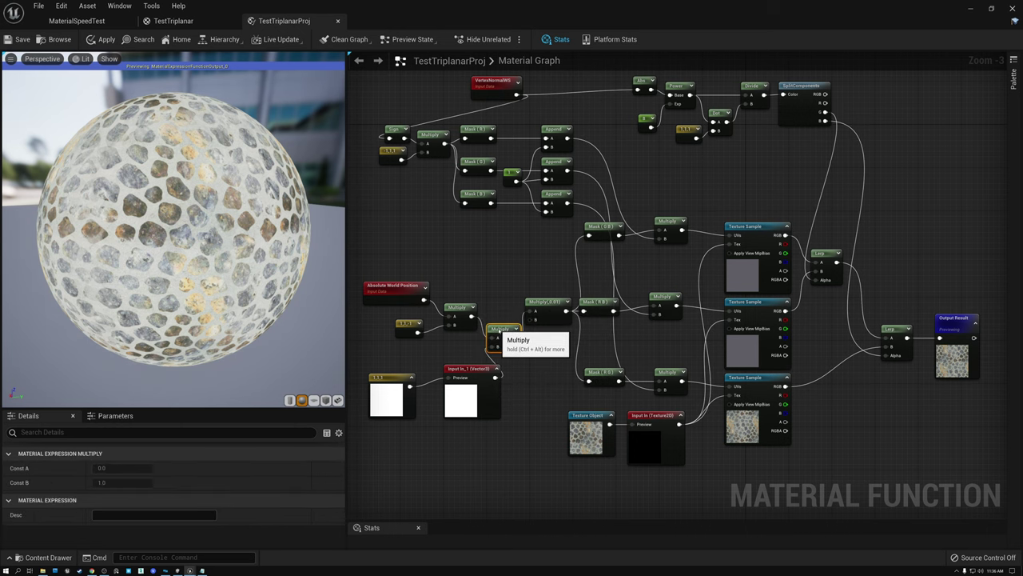
Step: Collapse the 1,1,1 constant's preview, tuck it and the Vector3 function input beneath the world-position nodes, and save the function
click(400, 376)
drag(399, 376, 447, 360)
click(436, 368)
click(414, 387)
drag(378, 364, 454, 362)
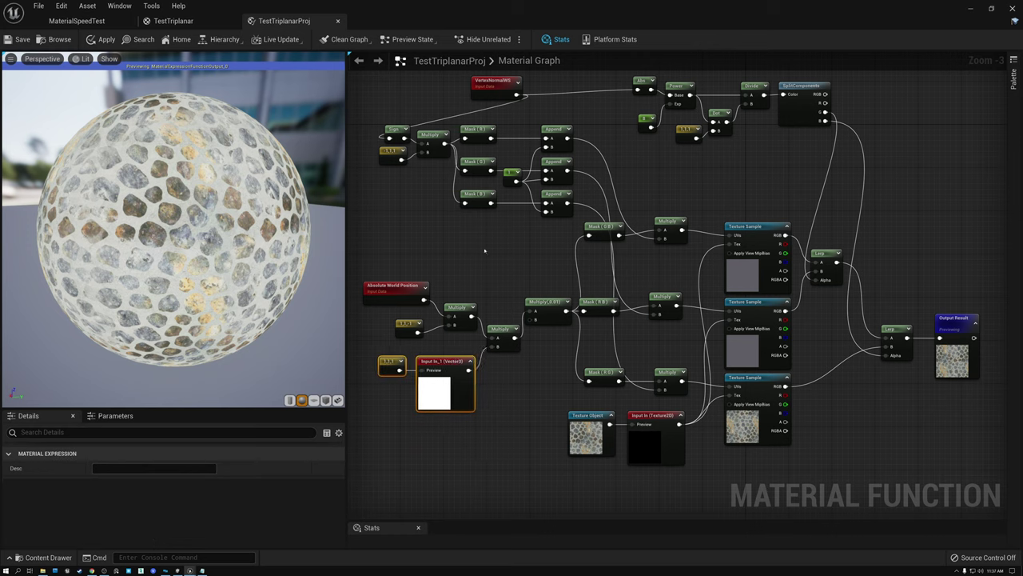
click(17, 40)
Step: Place the TestTriplanarProj material function from the StarterContent Materials folder into the TestTriplanar material graph, below the final Lerp
click(193, 22)
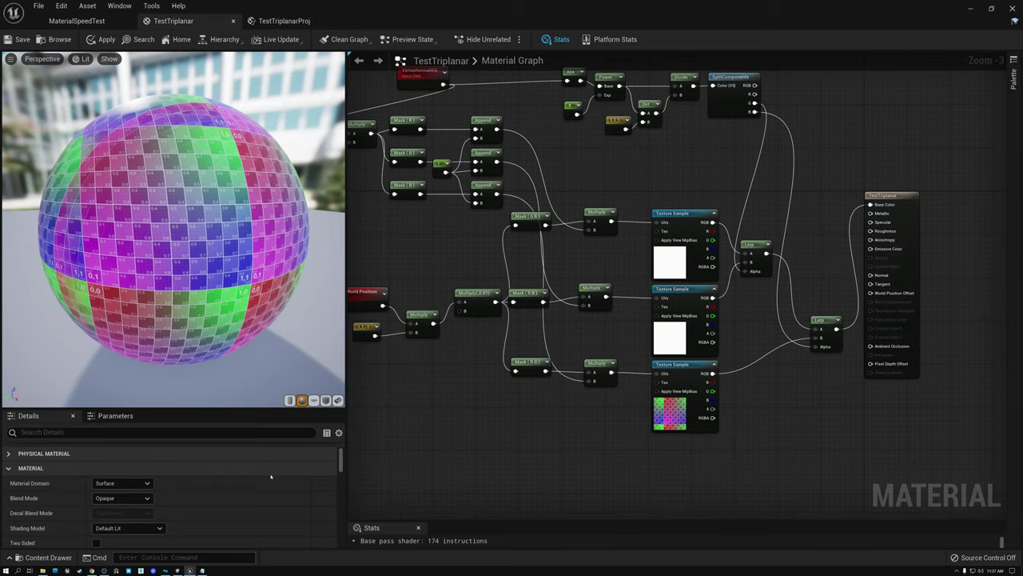
click(46, 557)
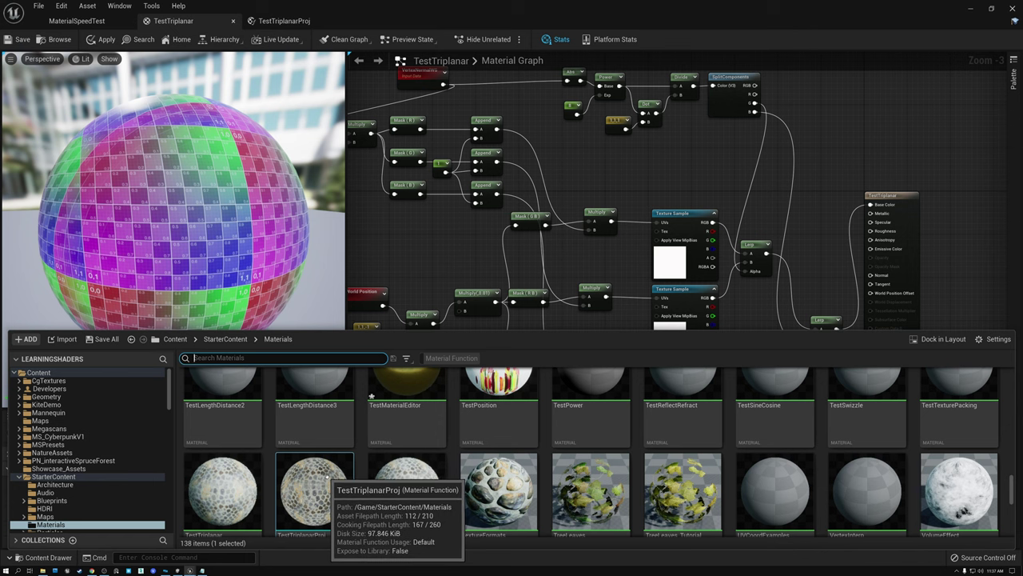
scroll(323, 466, down, 1)
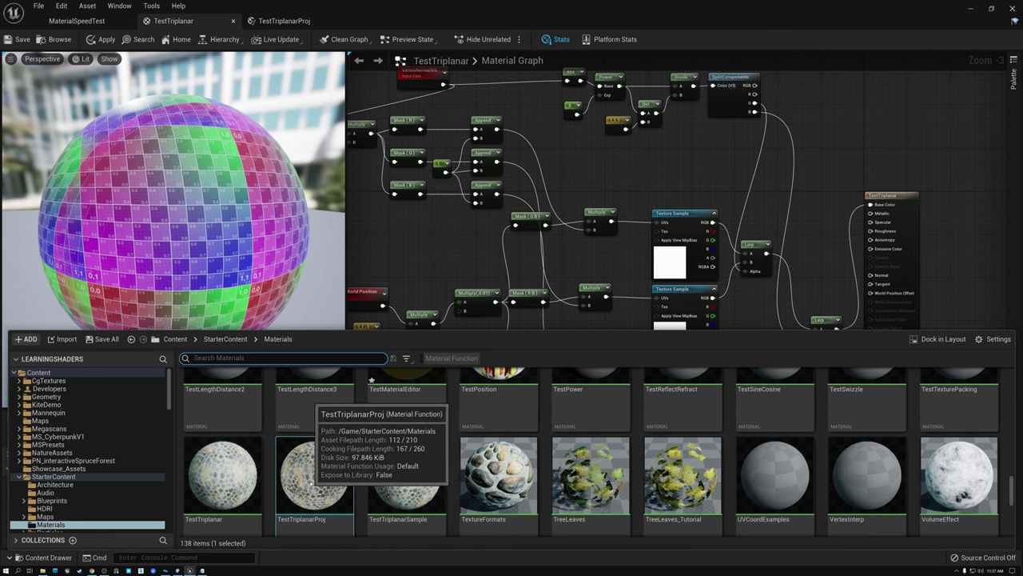
drag(310, 409, 777, 391)
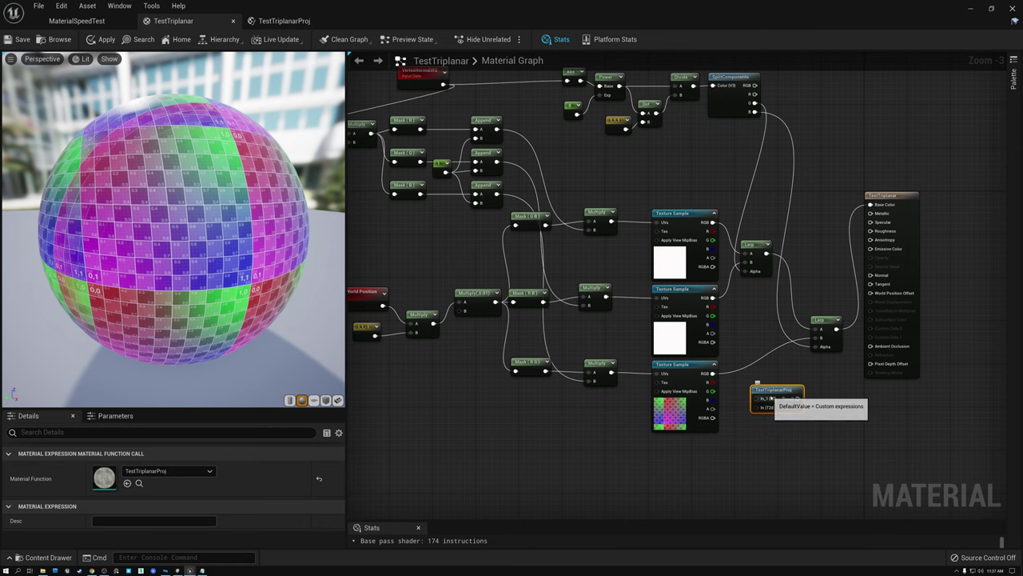
Step: In the TestTriplanarProj function, rename the Texture2D input as Texture and the Vector3 input as Scale, and save
click(284, 21)
click(657, 424)
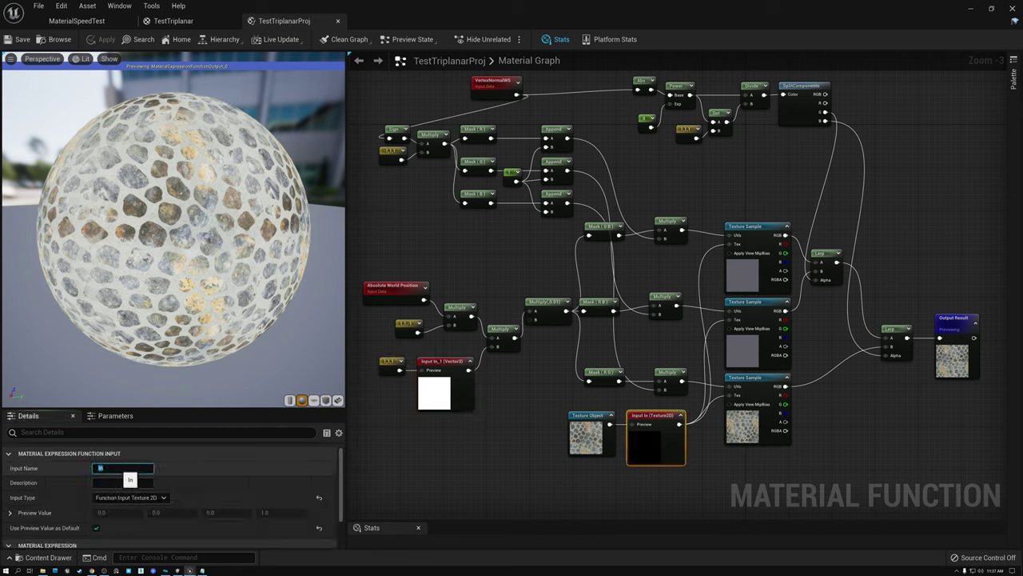
click(143, 473)
text(Textu)
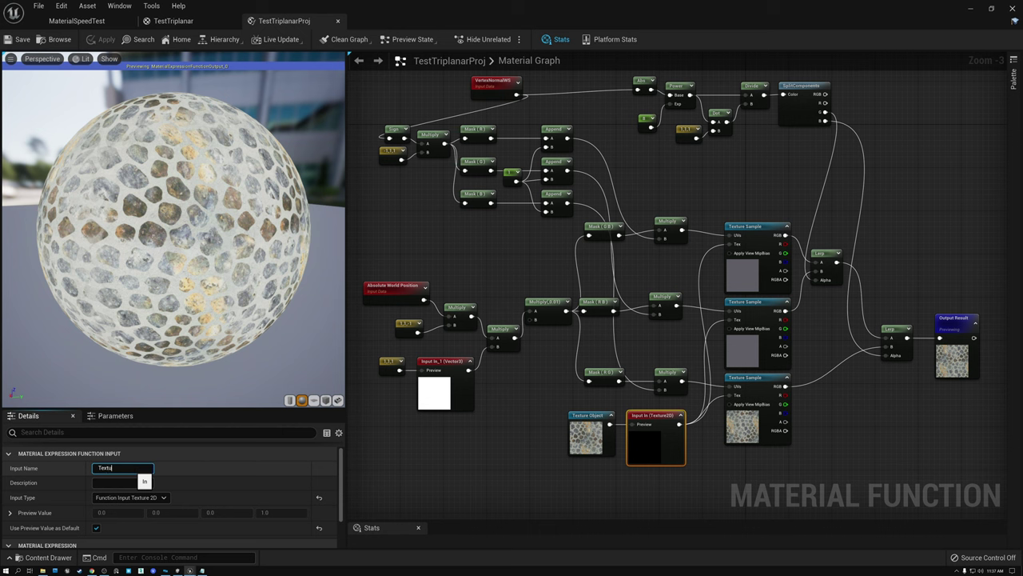
text(re)
key(Return)
click(436, 361)
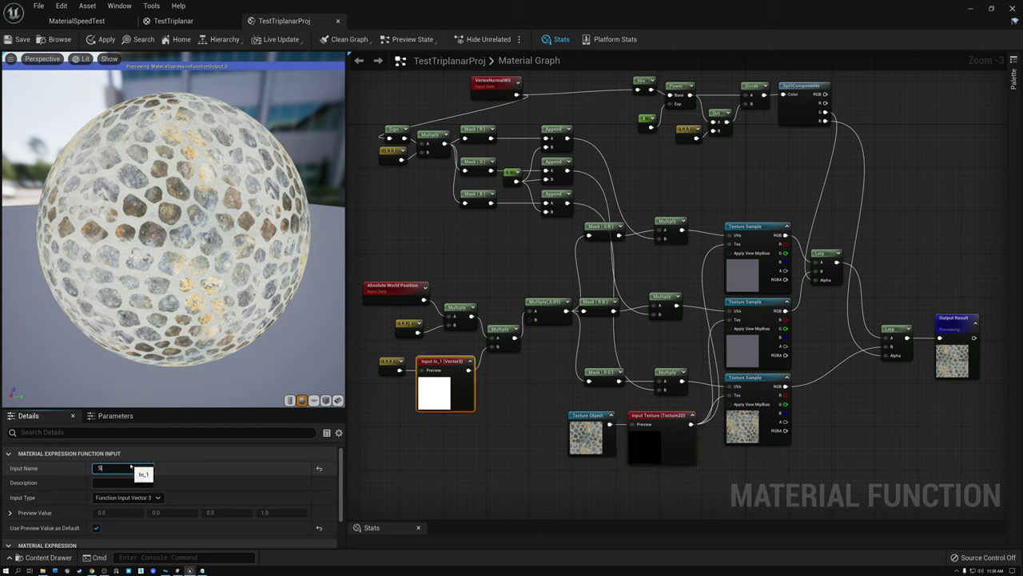
click(22, 39)
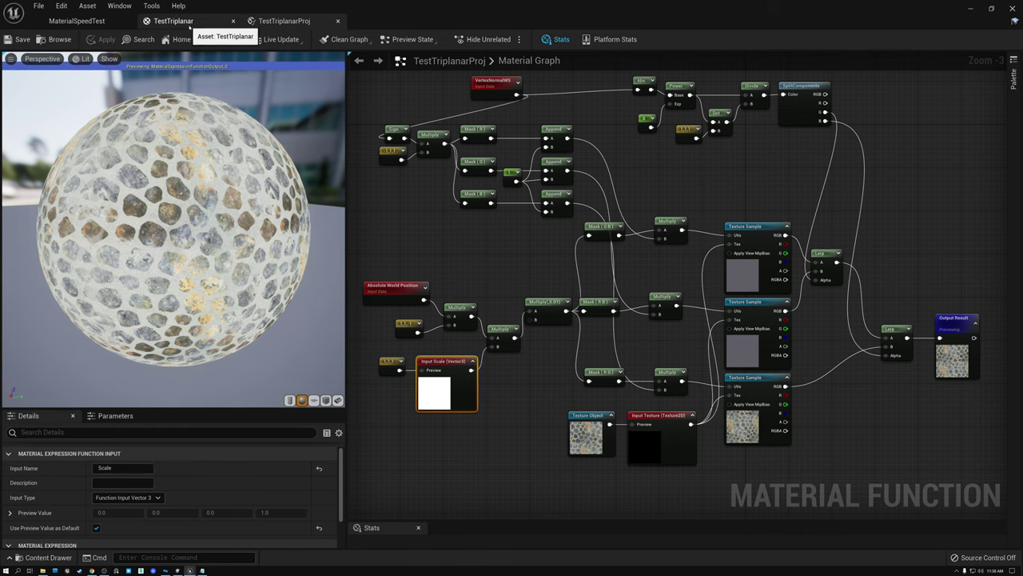
Step: In the TestTriplanar material, connect the TestTriplanarProj Result output to Base Color and inspect the preview sphere
click(173, 20)
scroll(750, 370, up, 4)
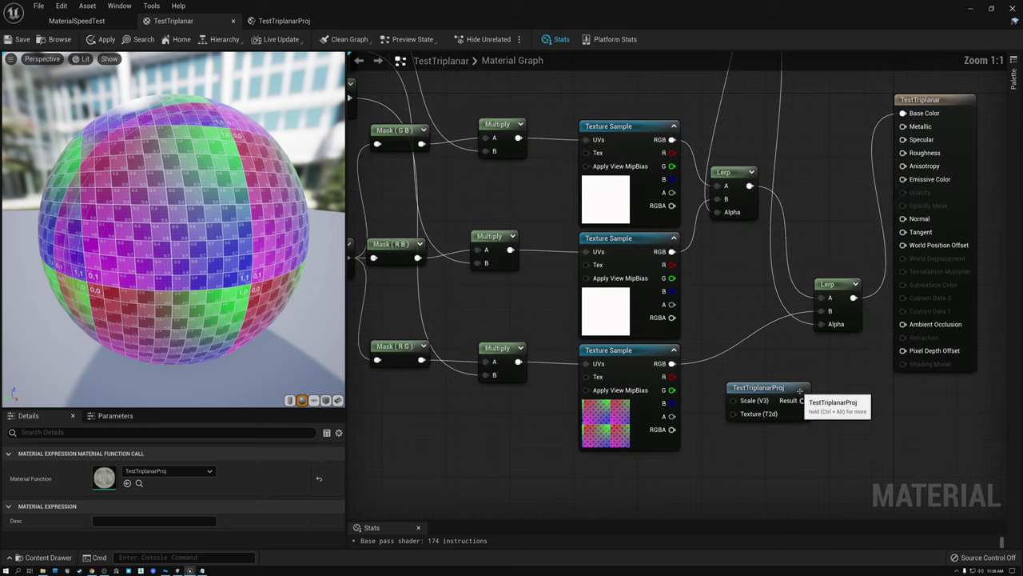
right_click(775, 361)
scroll(772, 364, up, 5)
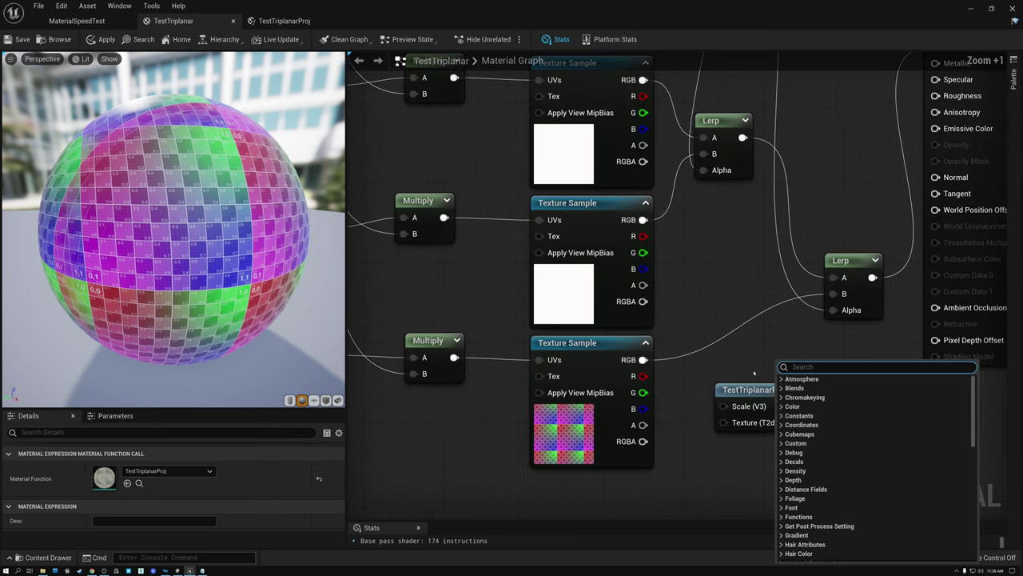
right_drag(759, 361, 643, 254)
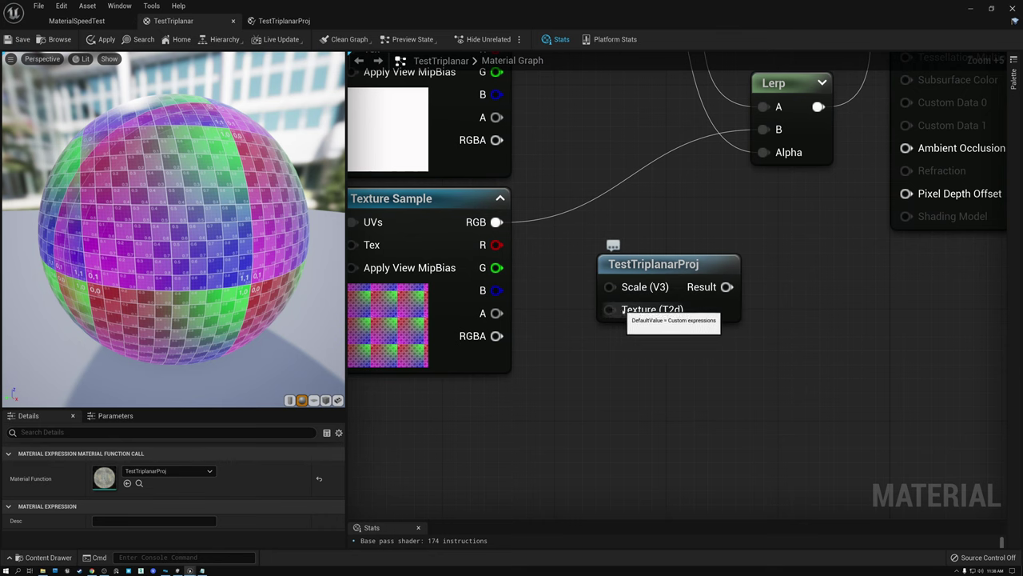
click(671, 263)
scroll(674, 260, down, 9)
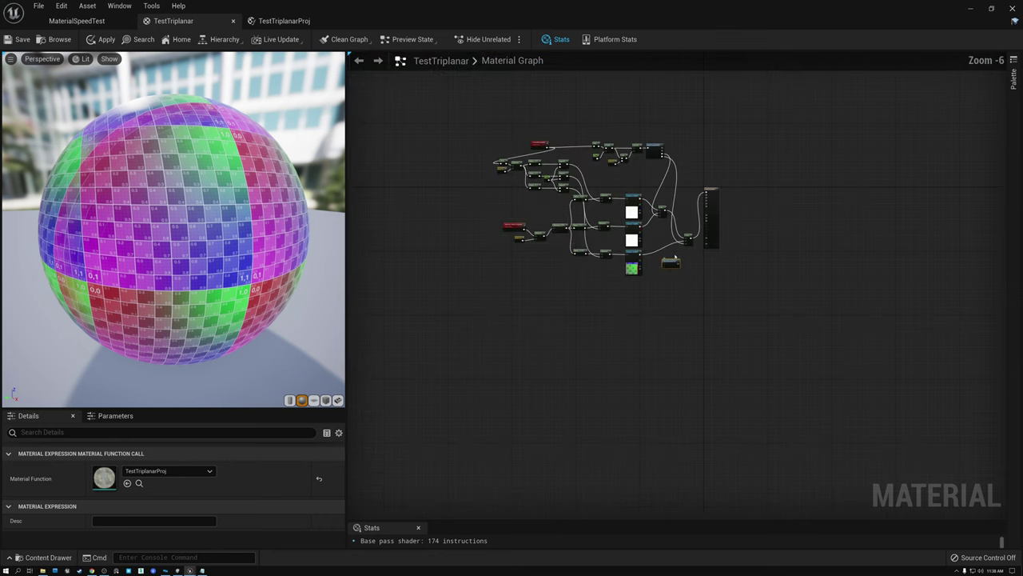
scroll(675, 255, up, 4)
right_drag(676, 254, 595, 354)
drag(592, 390, 599, 398)
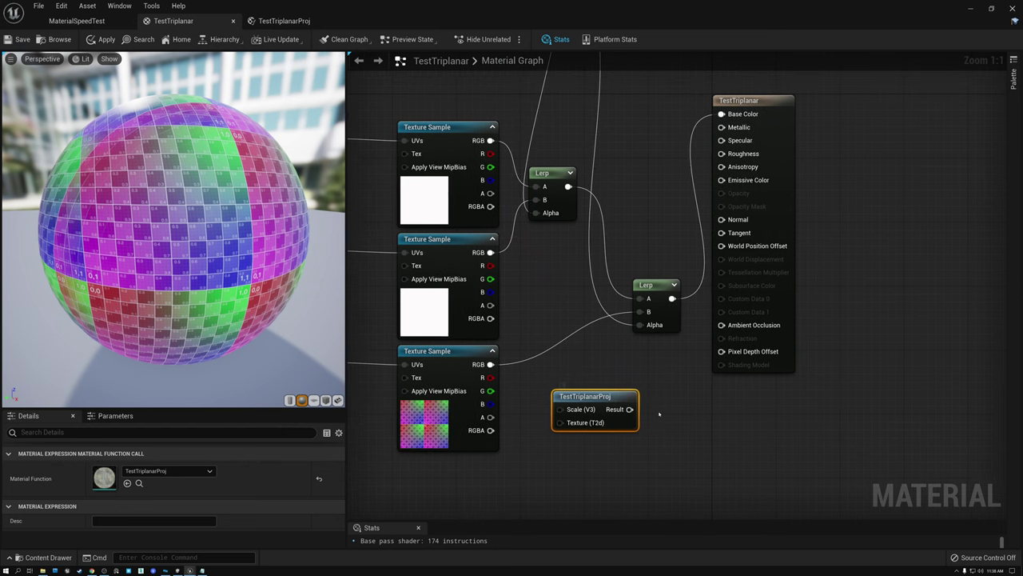
right_drag(658, 397, 658, 412)
drag(626, 436, 718, 141)
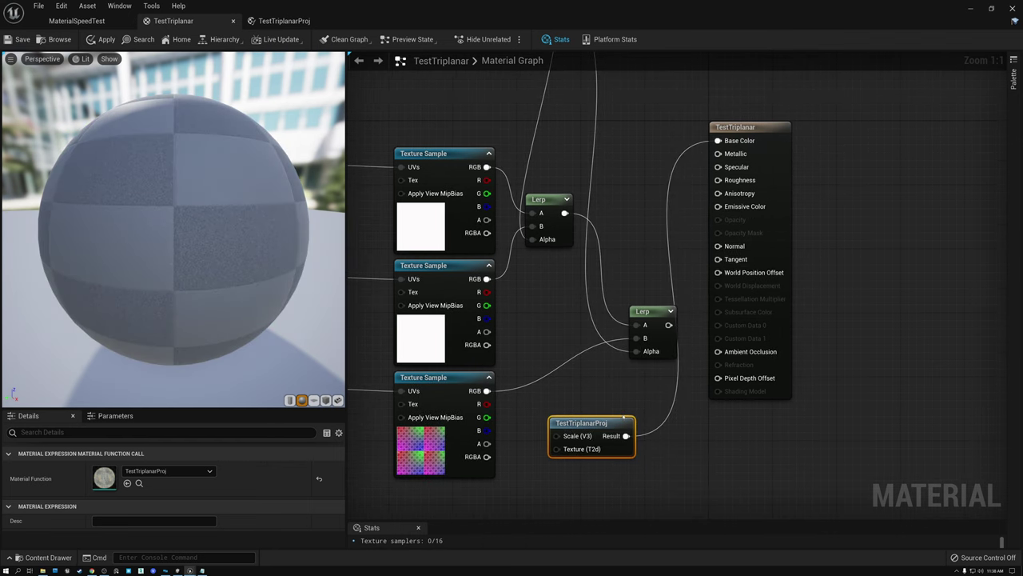
drag(191, 280, 144, 268)
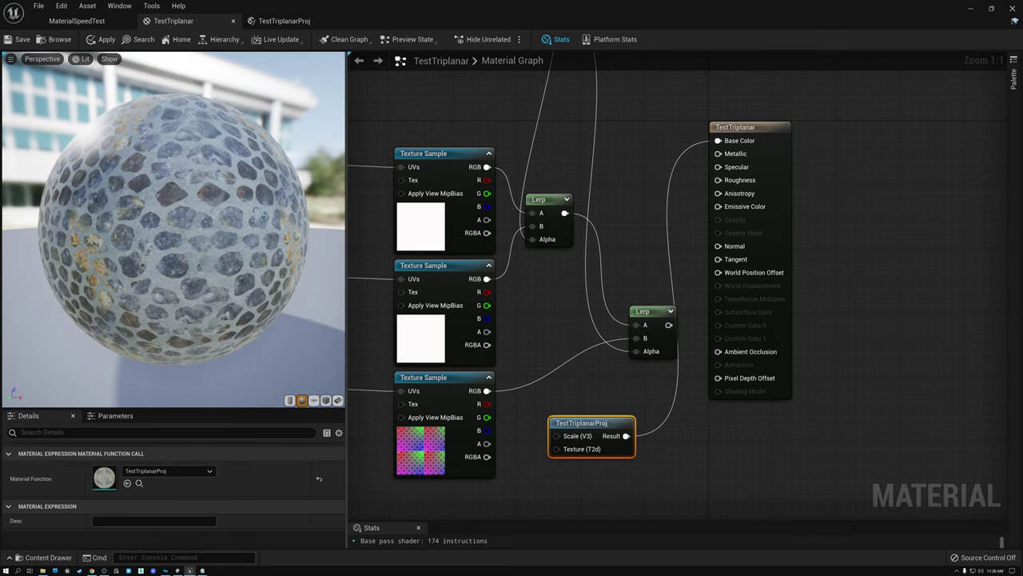
Step: Make room beside the TestTriplanarProj node and add a TextureObject node next to it
drag(591, 426, 638, 429)
click(534, 426)
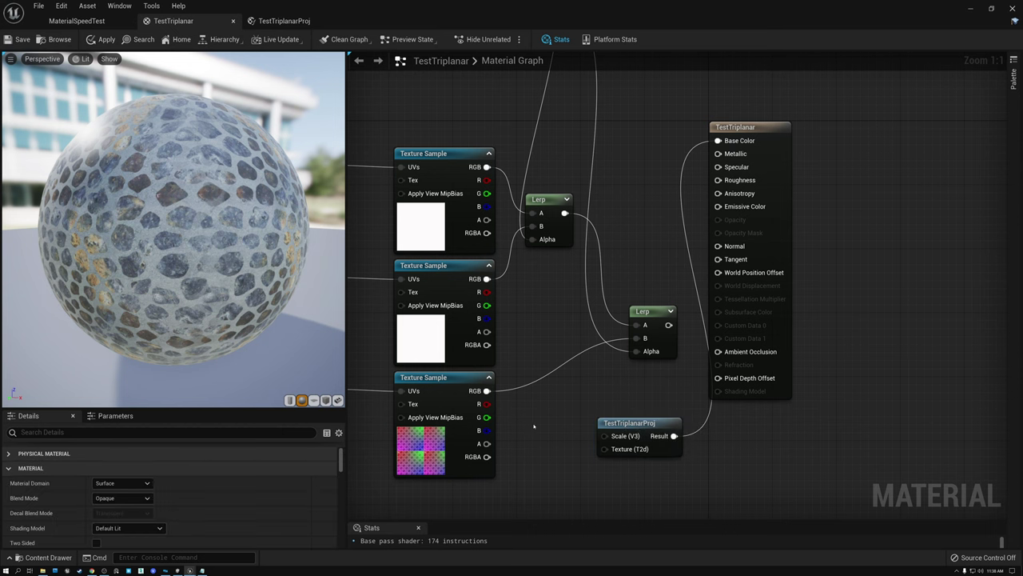
right_drag(534, 426, 537, 422)
right_click(537, 422)
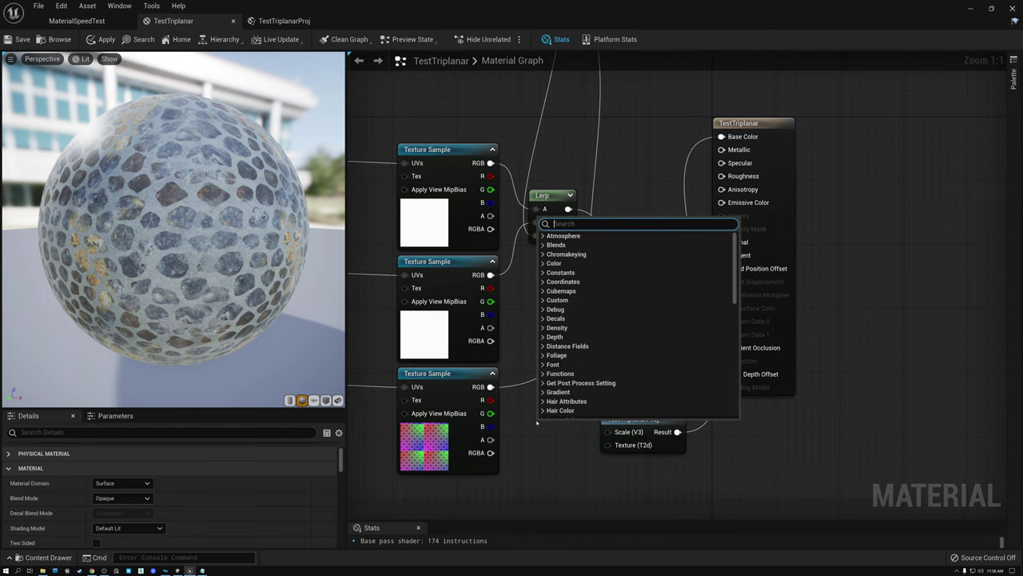
text(texture)
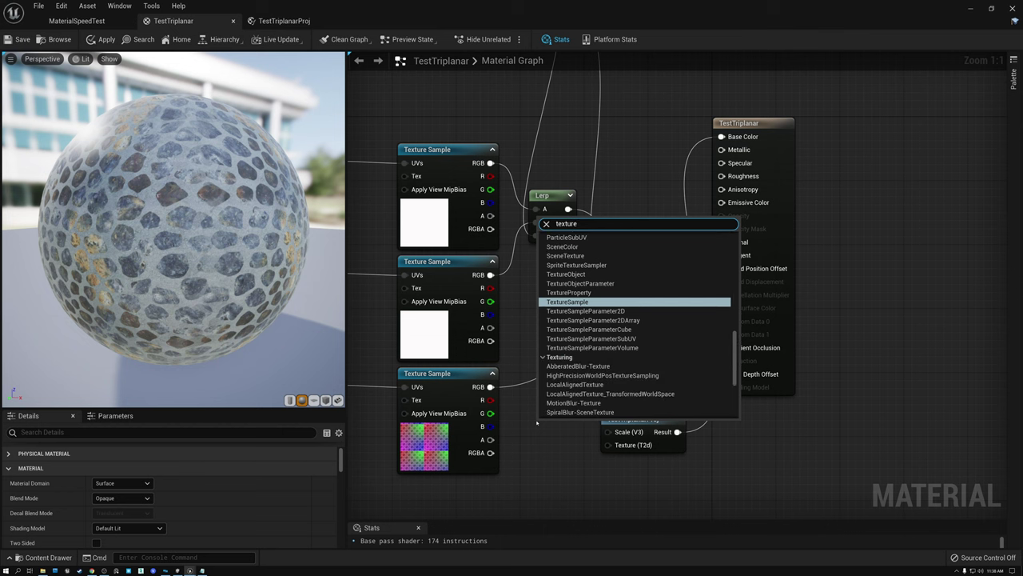
click(566, 274)
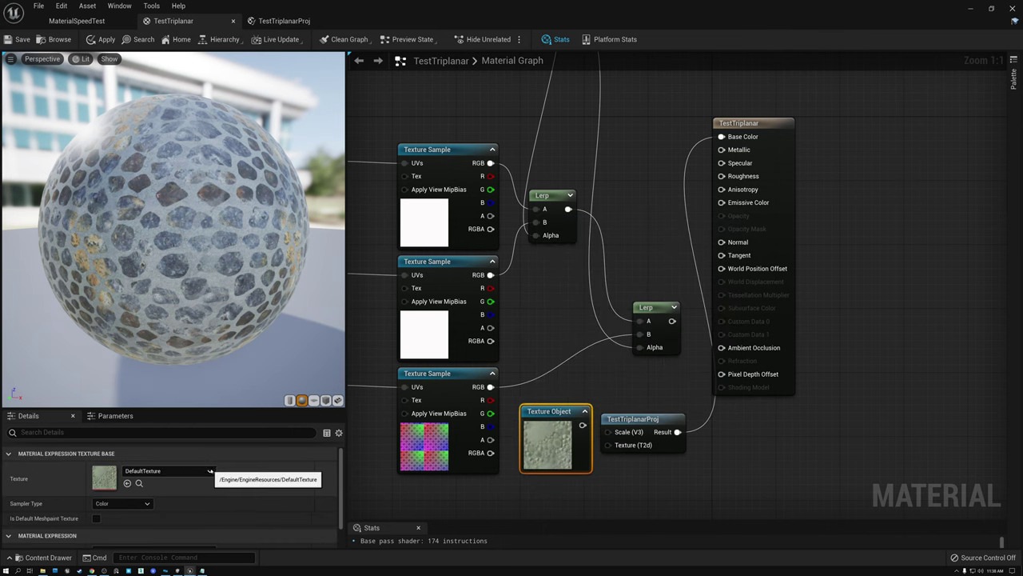
Step: Assign UV_Grid_Sm to the Texture Object, connect it to the function's Texture input, and inspect the preview sphere
click(211, 470)
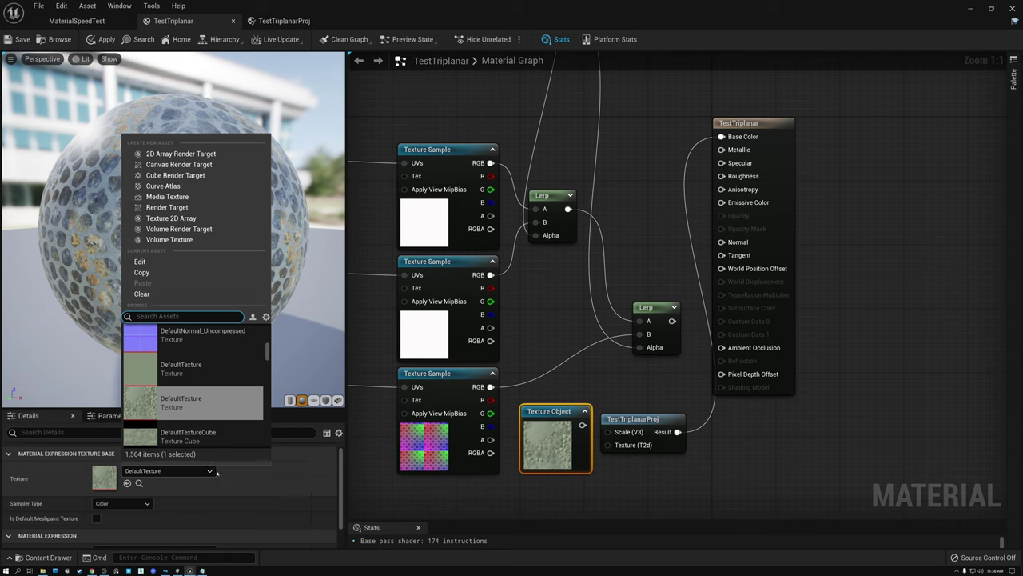
text(uv)
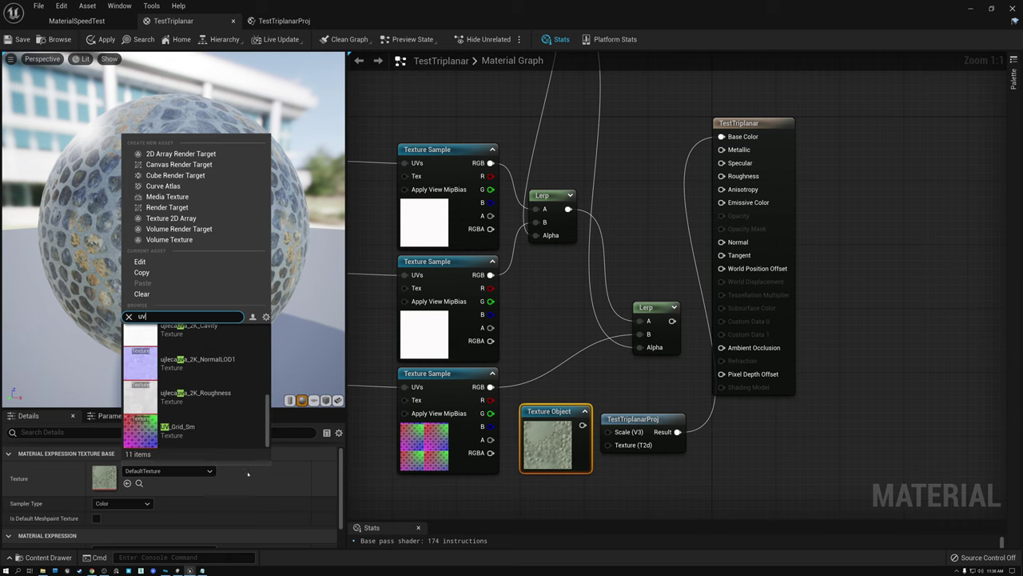
click(184, 427)
drag(583, 425, 614, 452)
drag(560, 412, 559, 435)
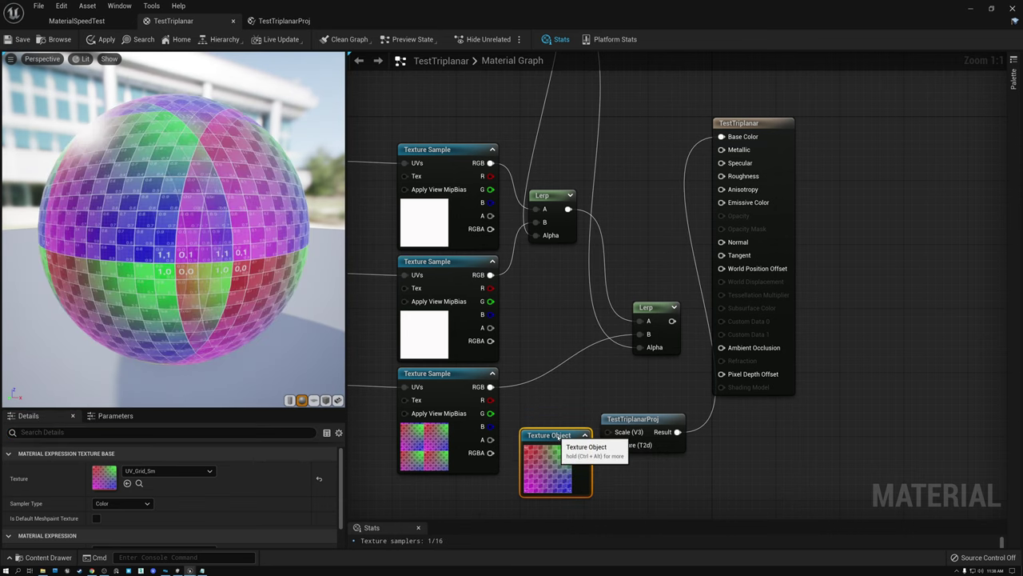
click(632, 423)
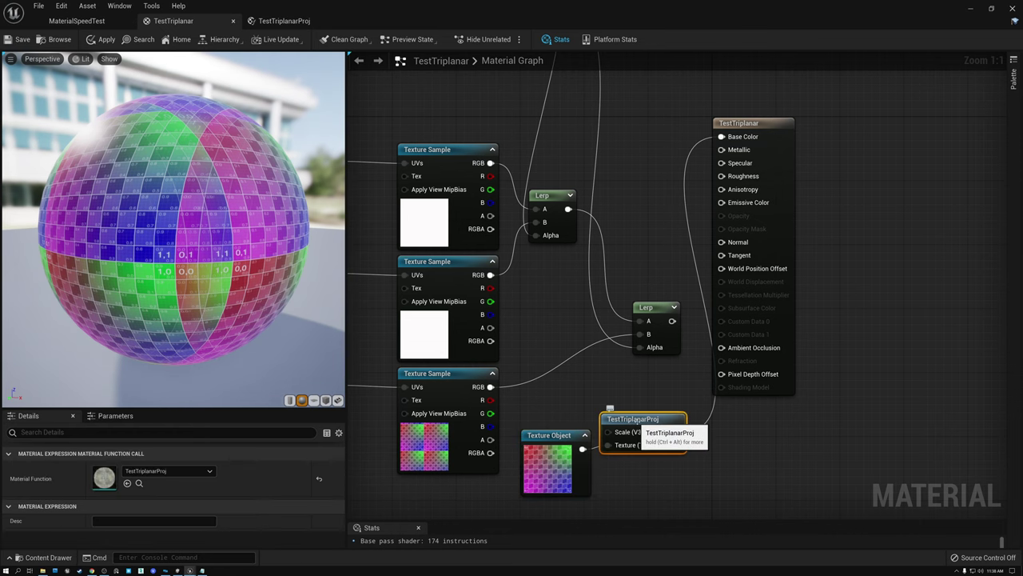
drag(239, 263, 96, 280)
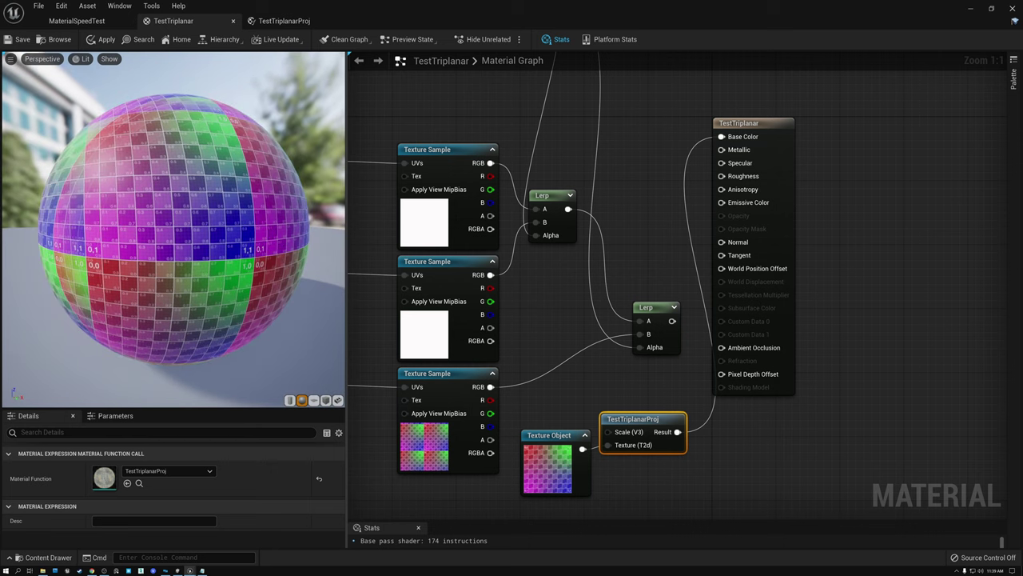
Step: Connect the original network's final Lerp to Base Color and compare its projection on the preview sphere, selecting the old nodes
drag(672, 320, 719, 138)
drag(192, 208, 288, 208)
drag(256, 240, 288, 239)
scroll(379, 313, down, 5)
right_drag(433, 296, 682, 297)
drag(426, 134, 706, 331)
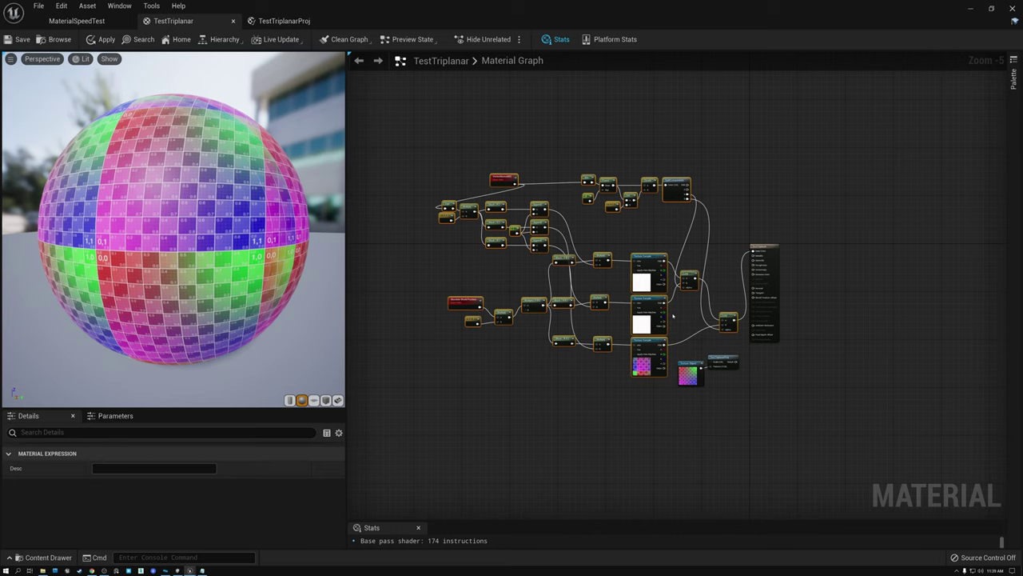
scroll(673, 315, up, 5)
Step: Reconnect the TestTriplanarProj Result output to Base Color and check the projection on the preview sphere
click(735, 410)
drag(736, 410, 824, 481)
click(873, 437)
drag(843, 441, 887, 147)
drag(195, 234, 228, 254)
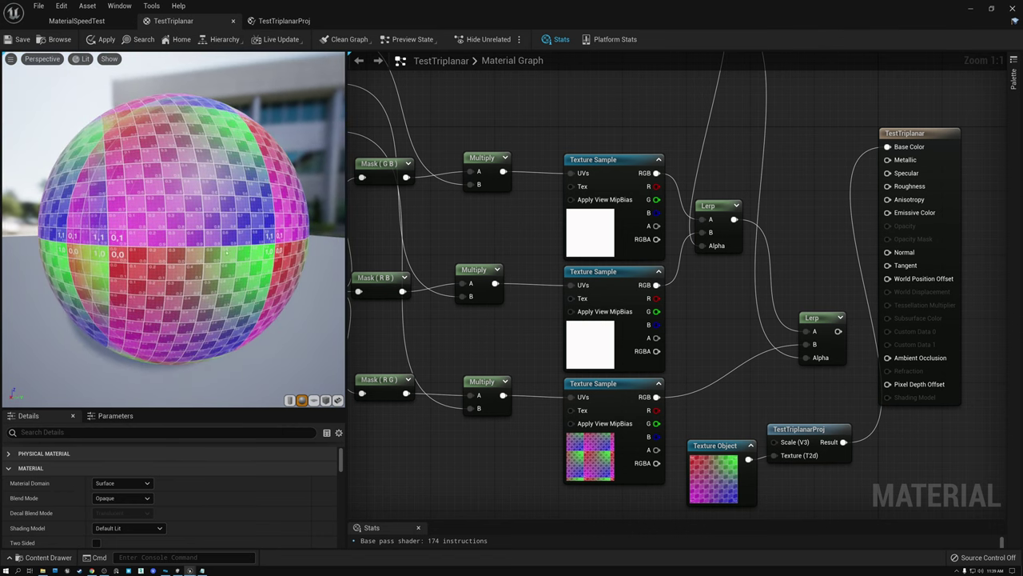
Step: Create a three-component vector constant of 4,4,4 above the Texture Object and connect it to TestTriplanarProj's Scale input
click(722, 402)
drag(734, 409, 718, 363)
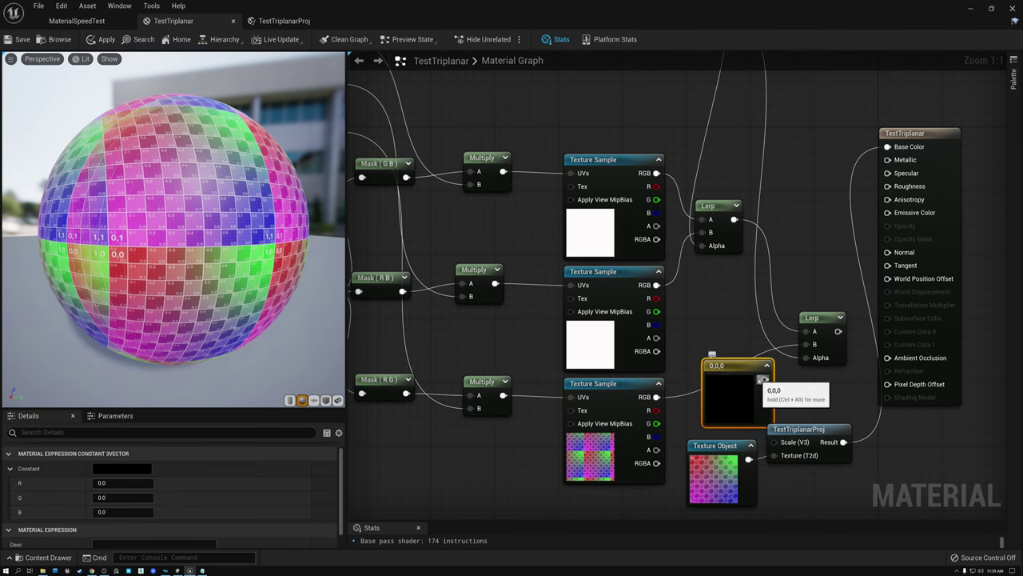
click(120, 483)
text(4)
key(Tab)
text(4)
key(Tab)
text(4)
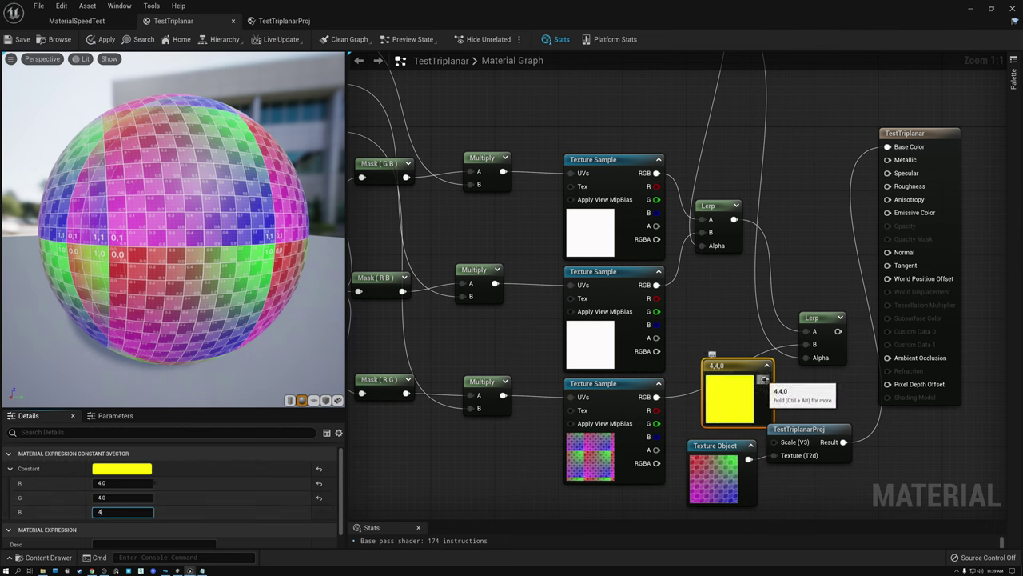
drag(766, 381, 777, 442)
drag(740, 366, 716, 374)
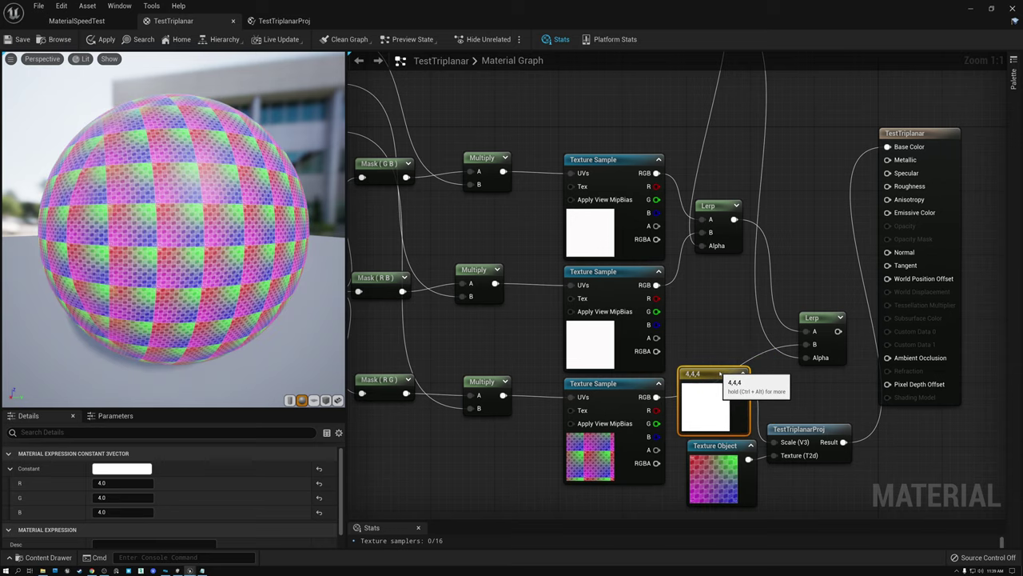
Step: Collapse the 4,4,4 constant's preview and inspect the scaled projection on the preview sphere
click(742, 373)
drag(208, 216, 104, 240)
mouse_move(173, 228)
mouse_down()
mouse_move(192, 232)
mouse_move(172, 240)
mouse_move(188, 248)
mouse_move(180, 239)
mouse_up()
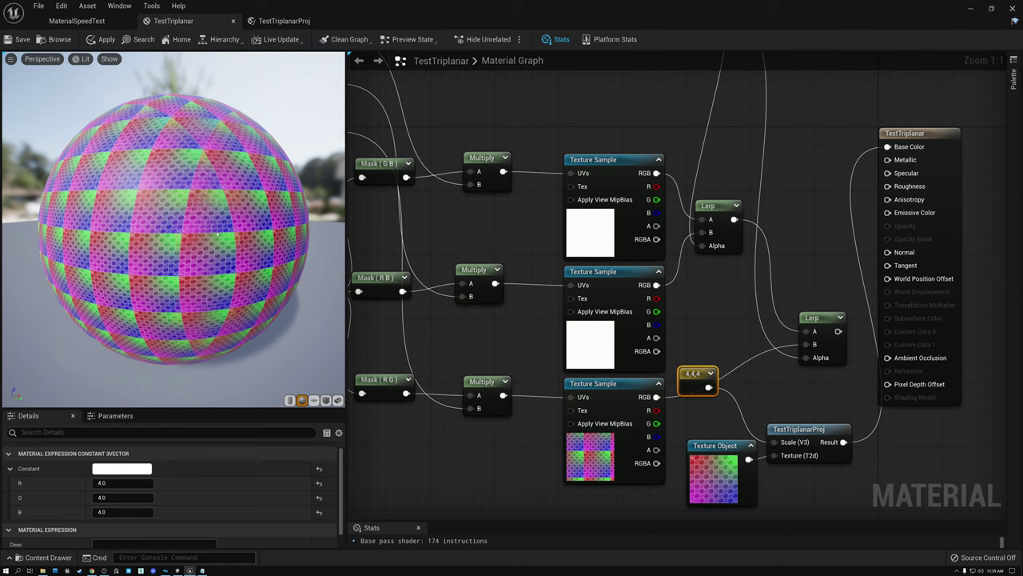
Step: In the TestTriplanarProj function, add a FunctionInput node below the constant 8 that feeds the Power exponent
click(283, 21)
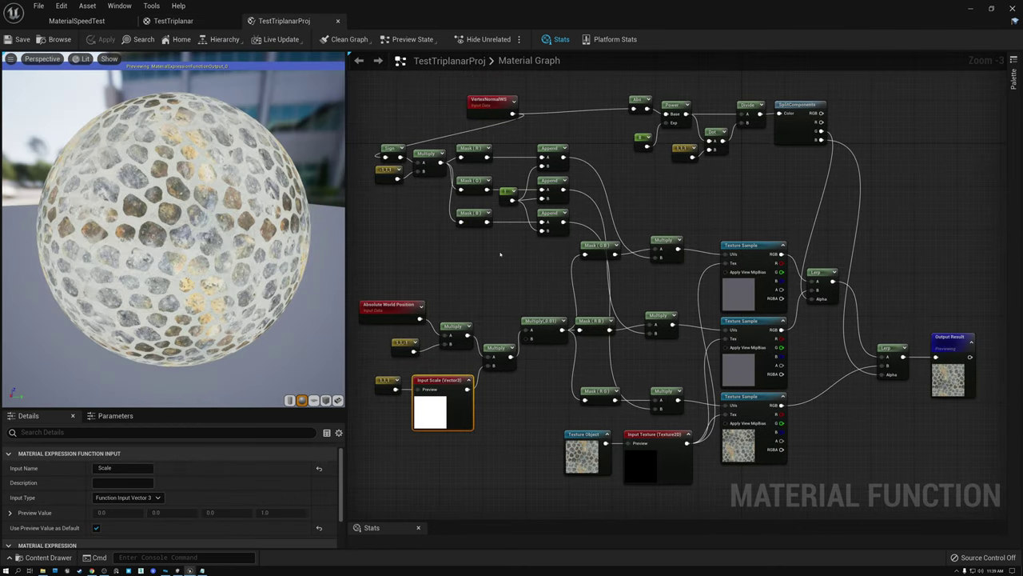
scroll(552, 252, up, 3)
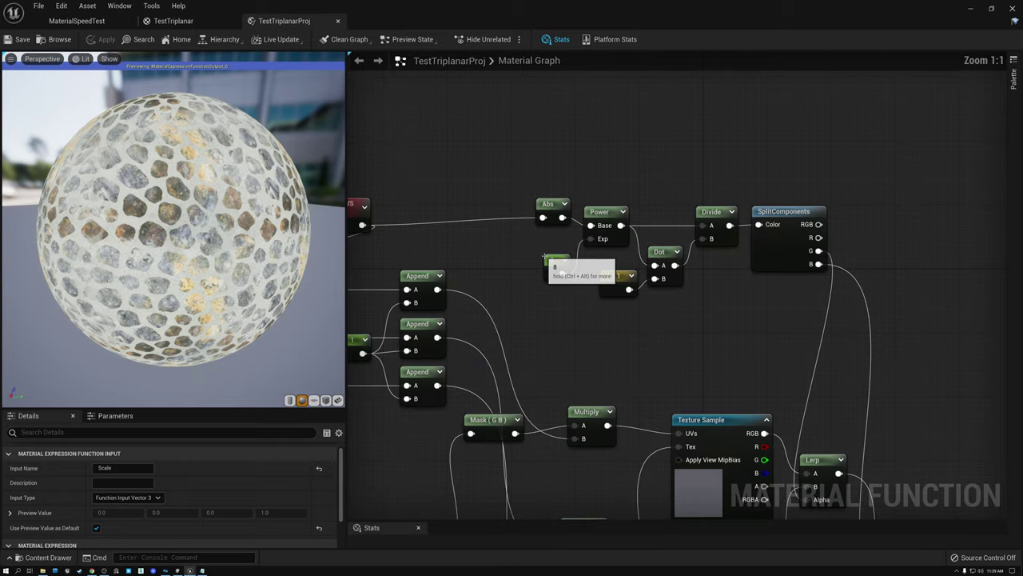
click(552, 259)
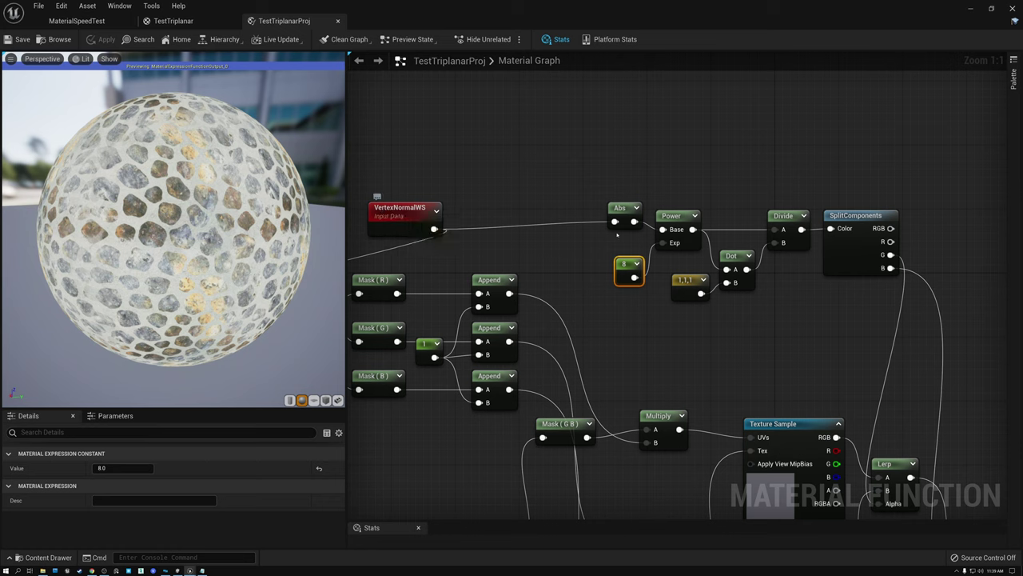
drag(627, 265, 595, 265)
key(ctrl+z)
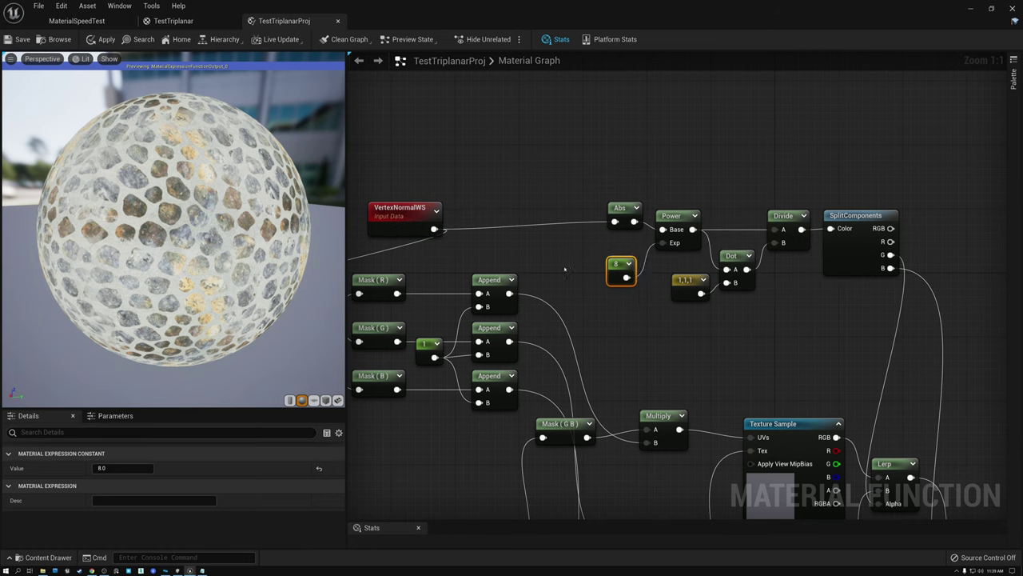
right_drag(539, 268, 541, 263)
right_click(541, 263)
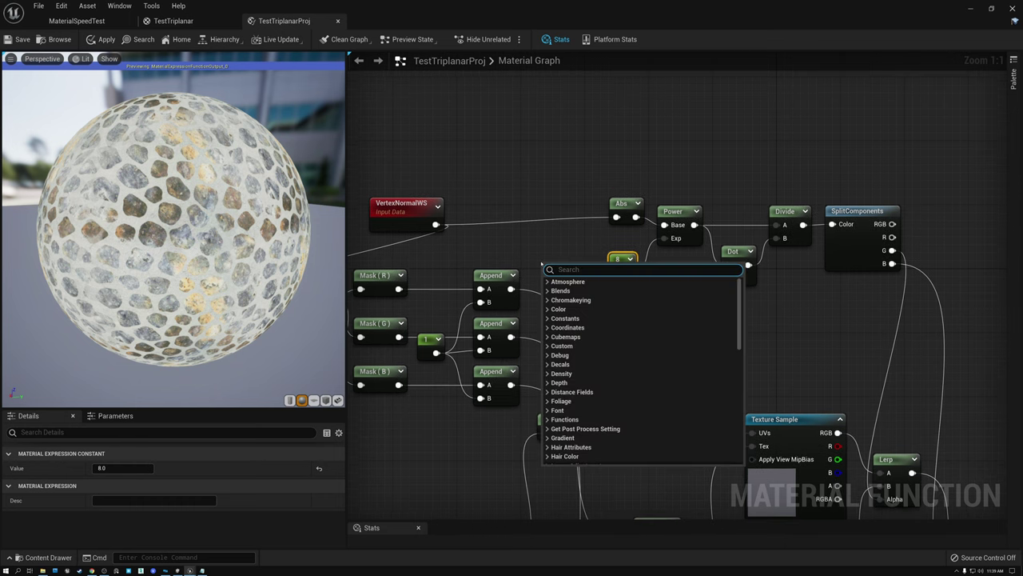
text(input)
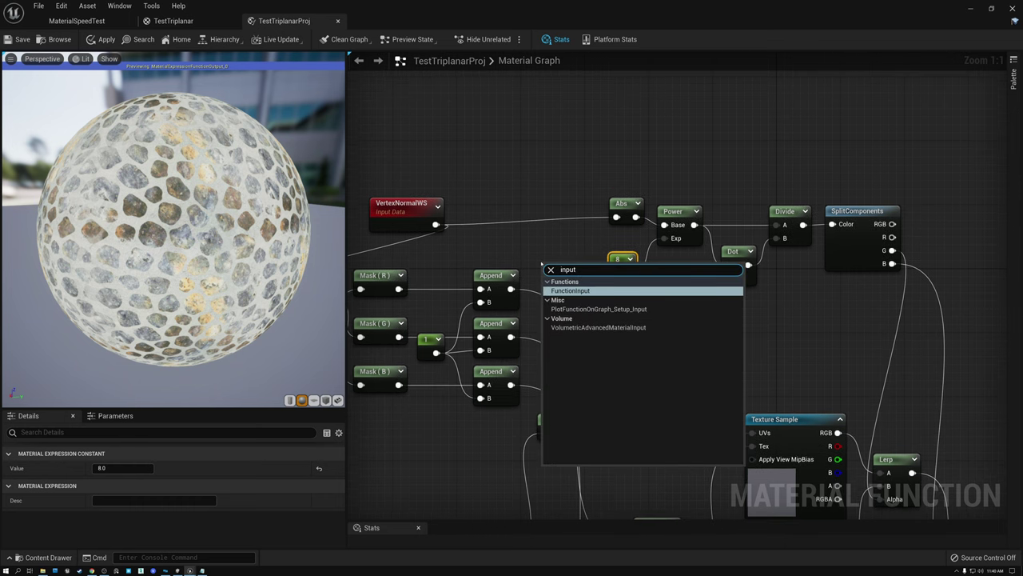
click(570, 290)
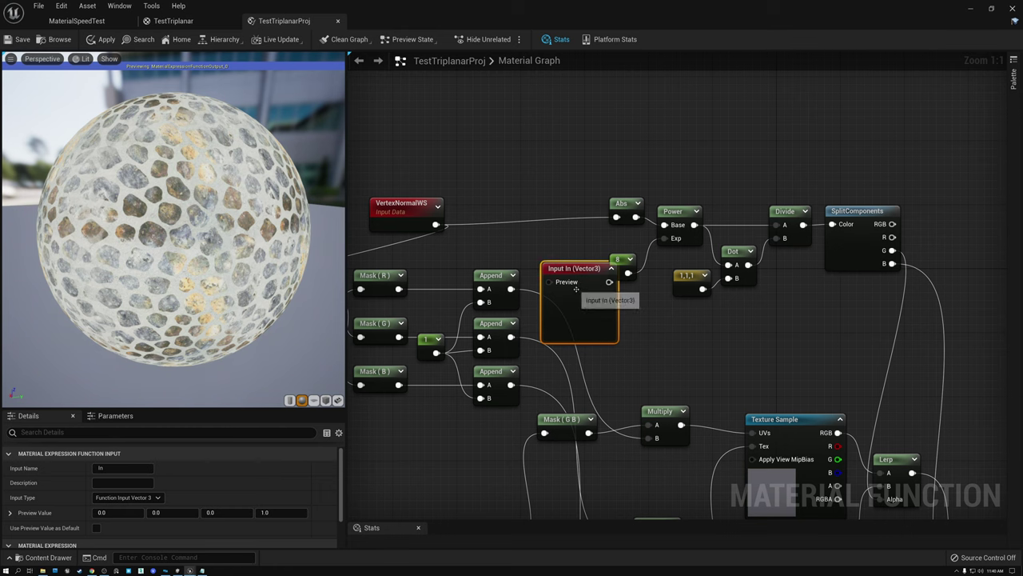
drag(571, 269, 614, 300)
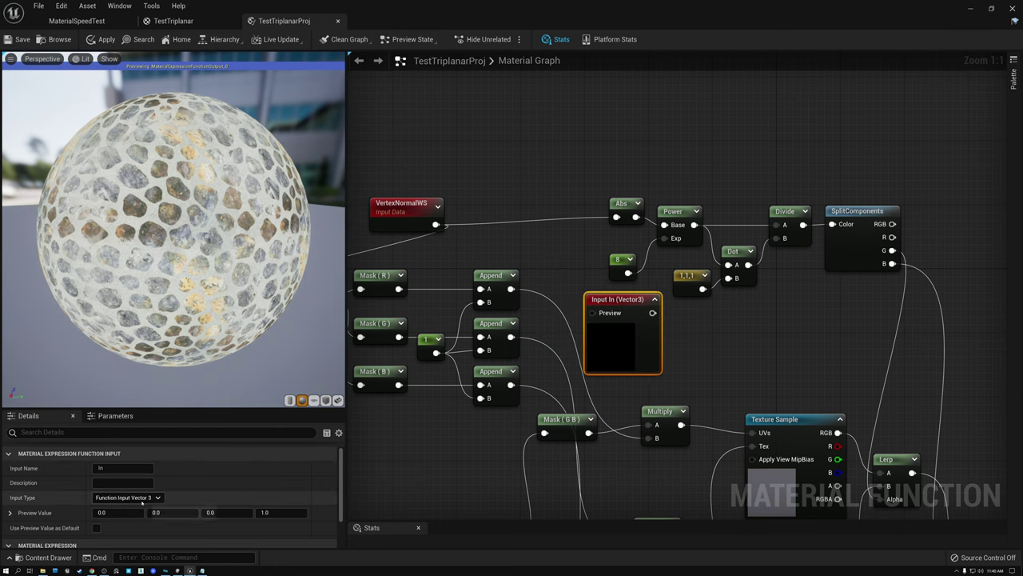
Step: Change the new function input's type to Function Input Scalar and connect it to Power's Exp input
click(157, 497)
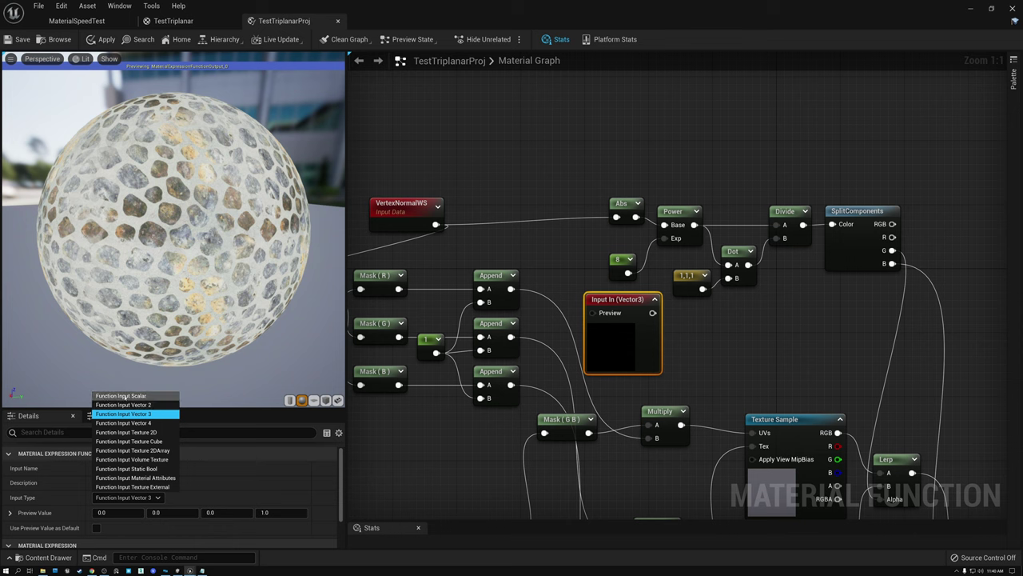
click(124, 396)
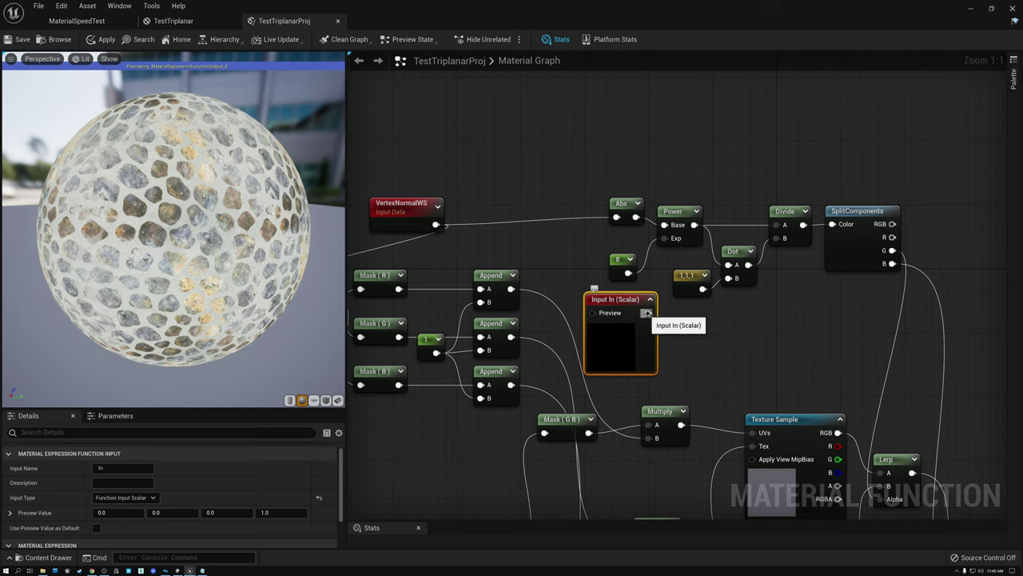
drag(647, 313, 664, 238)
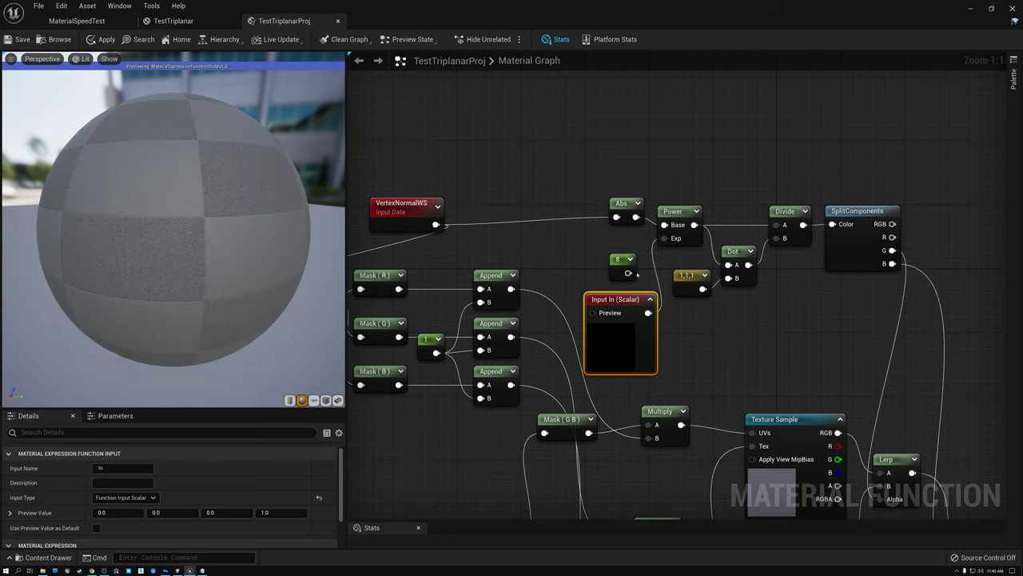
Step: Set the scalar input's preview value to 8 and enable using the preview value as default
click(118, 512)
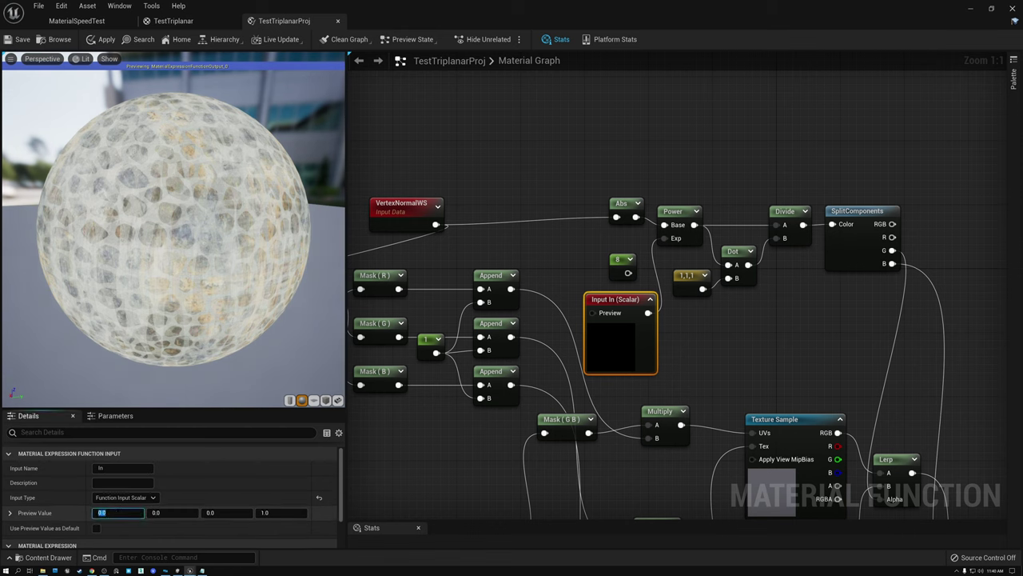
text(8)
key(Return)
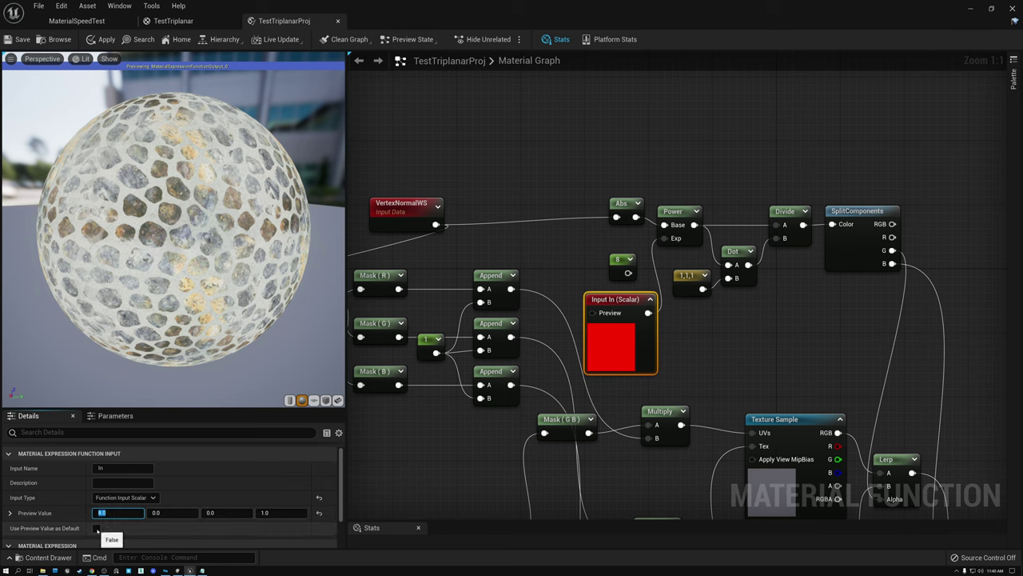
click(97, 529)
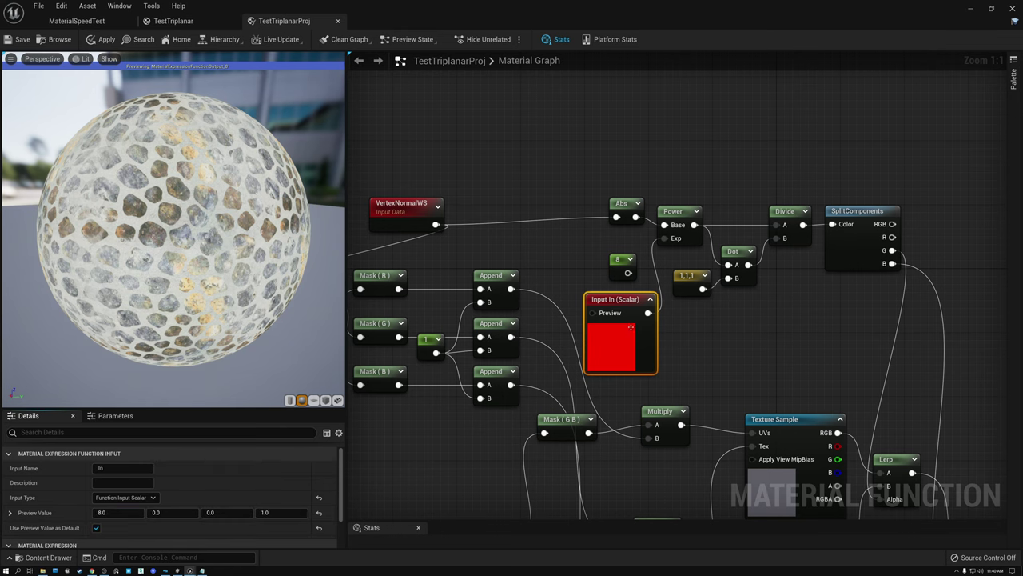
Step: Collapse the scalar input, place it beside the Power node, and delete the unused constant 8
click(651, 300)
drag(620, 297, 582, 243)
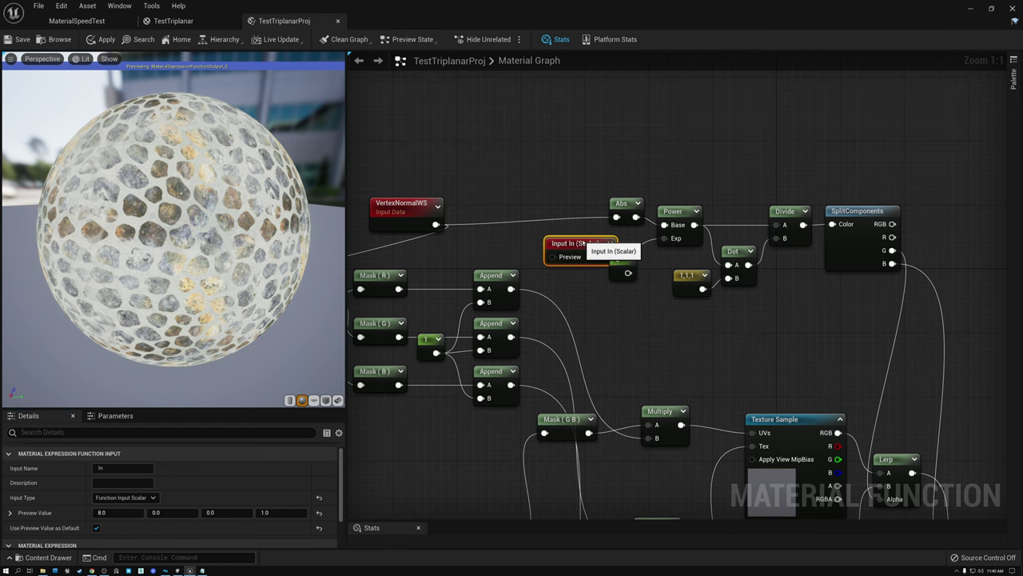
click(617, 271)
key(Delete)
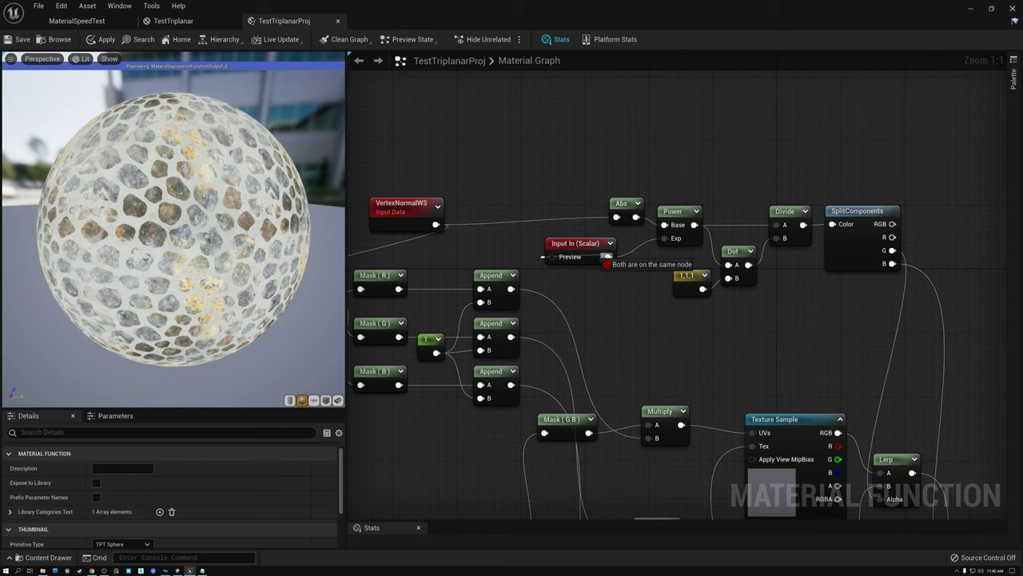
drag(574, 244, 596, 244)
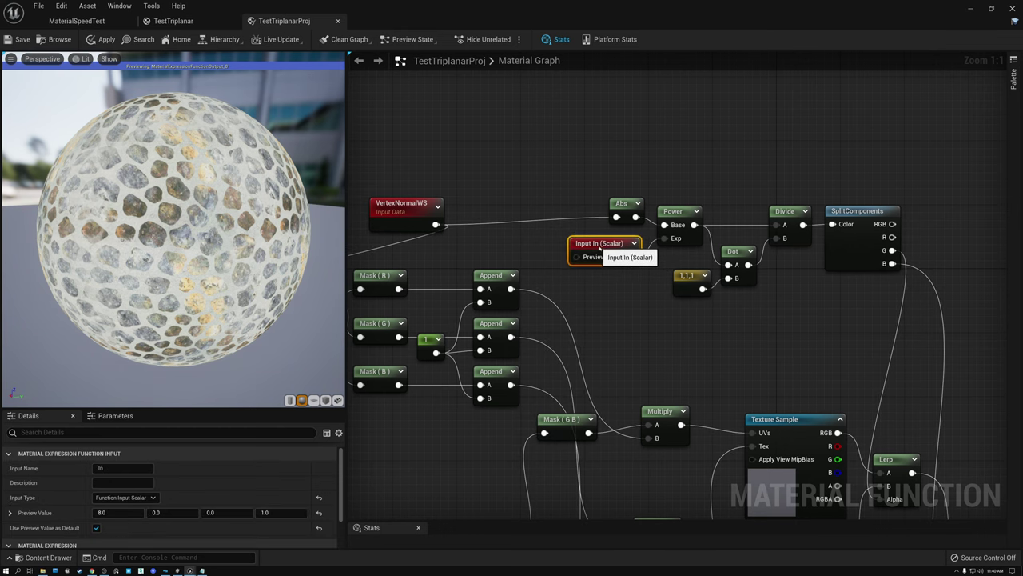
Step: Name the scalar input BlendSharpness, shift it clear of the Power node, and apply the function changes
click(149, 468)
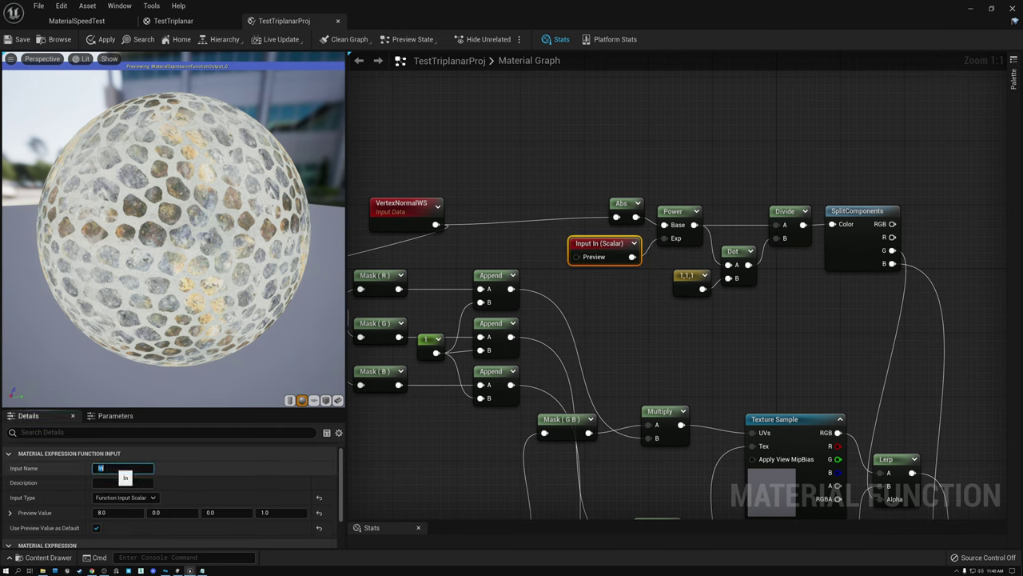
text(B)
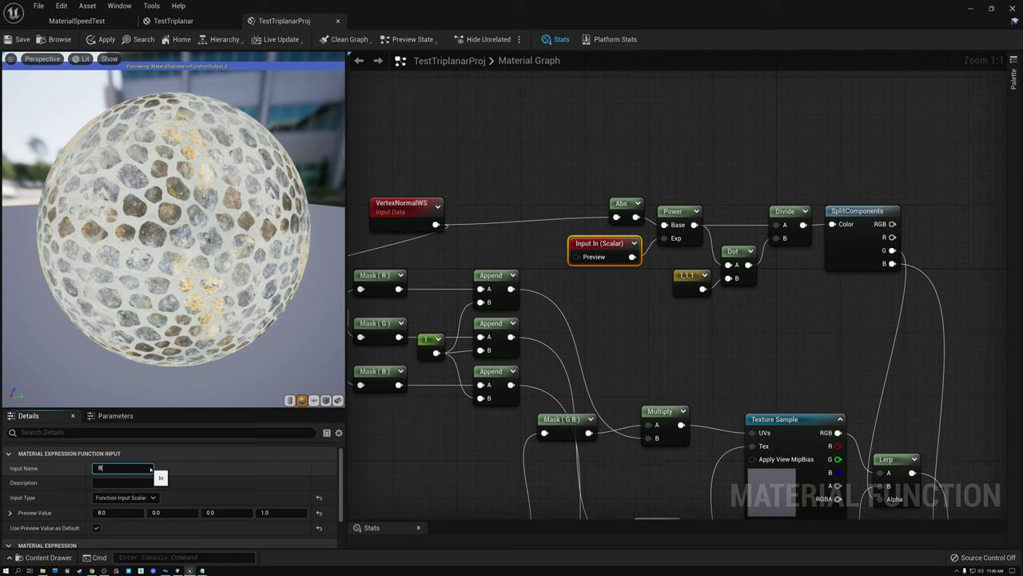
text(lendSharpness)
key(Return)
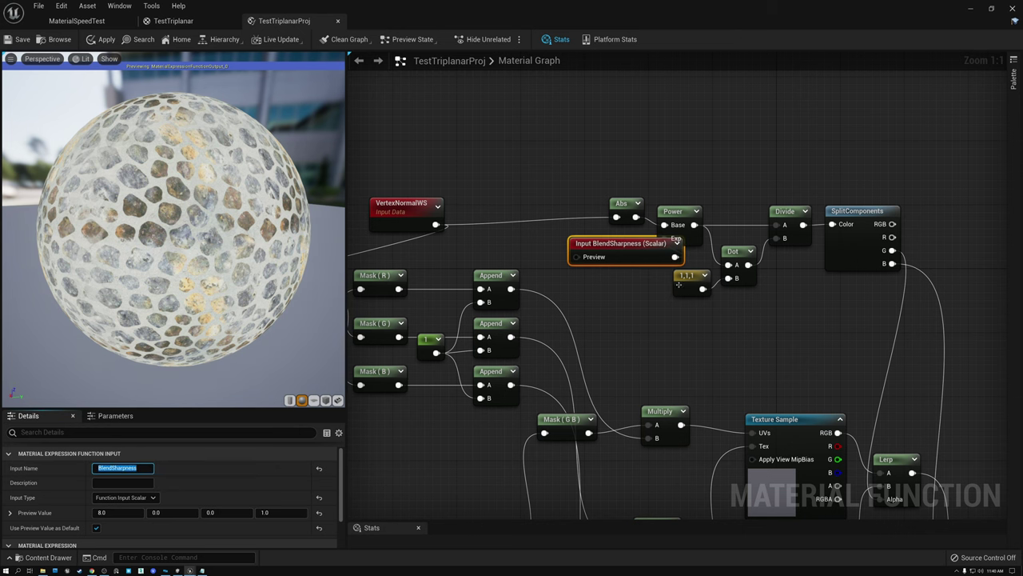
drag(617, 245, 584, 253)
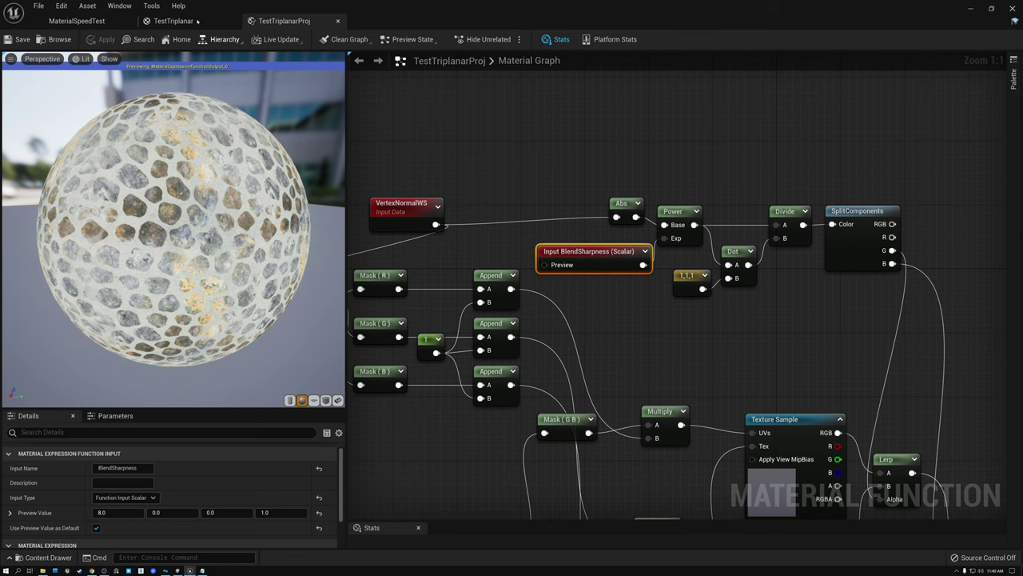
Step: In the TestTriplanar material, spread the Texture Object and TestTriplanarProj nodes apart to make room between the inputs
click(173, 21)
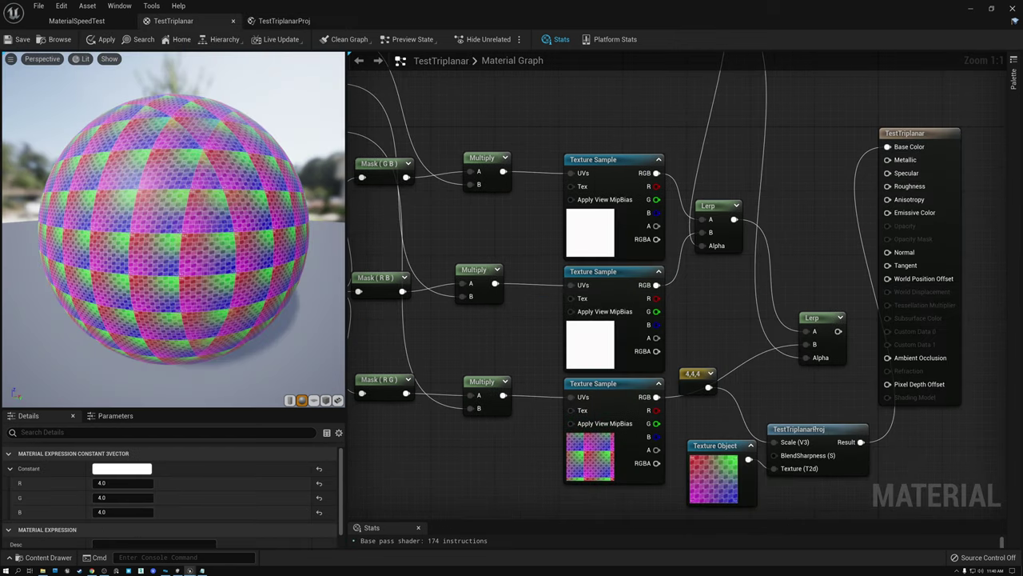
drag(717, 445, 708, 477)
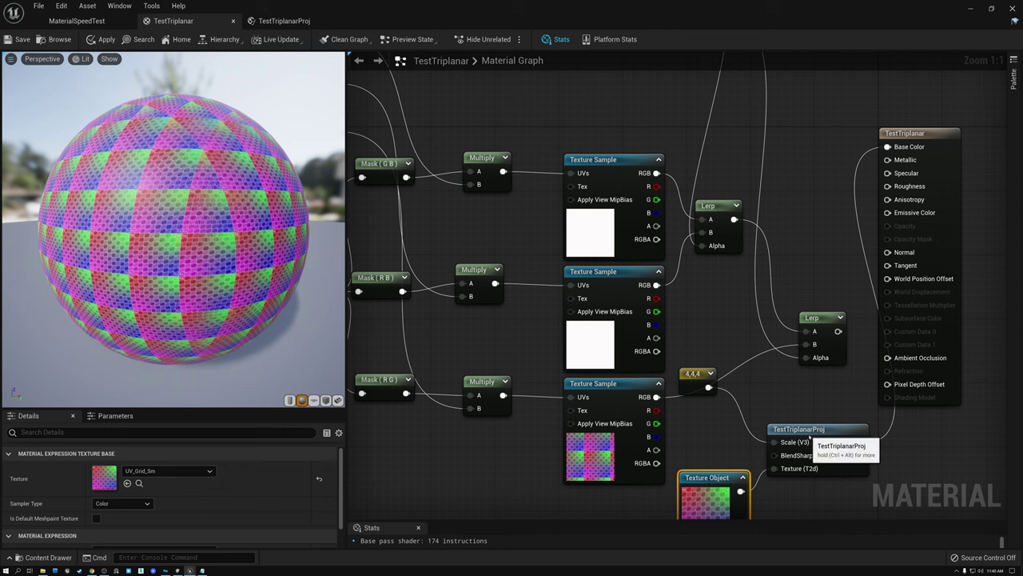
drag(810, 438, 800, 422)
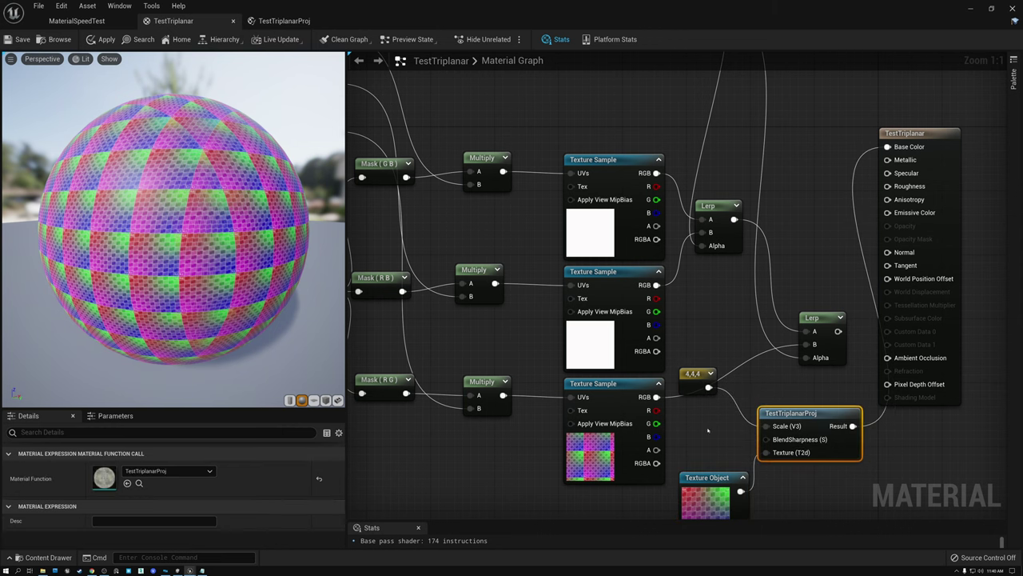
Step: Add a constant of 64, connect it to TestTriplanarProj's BlendSharpness input, and align the 4,4,4 constant above it
click(704, 437)
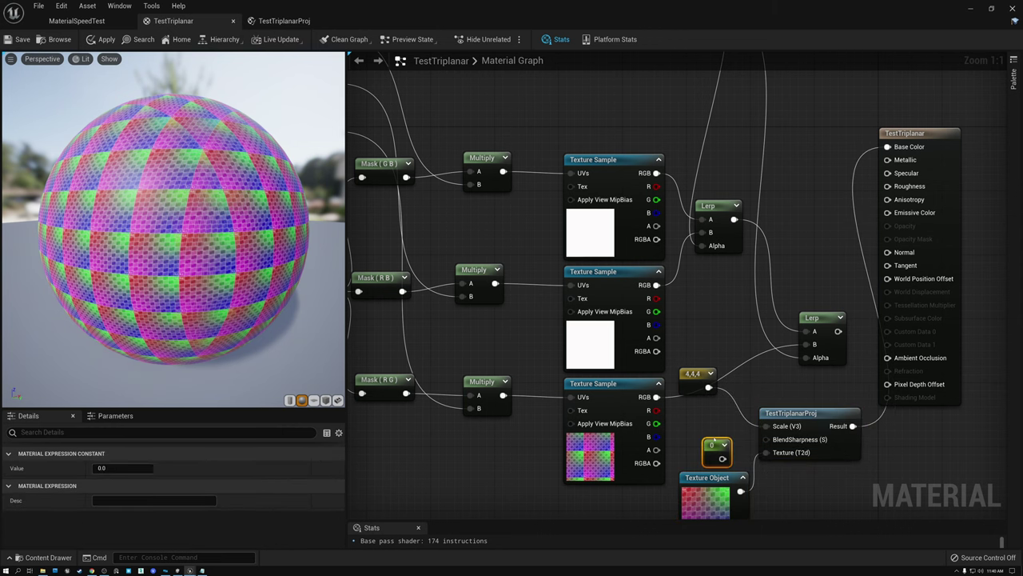
click(120, 467)
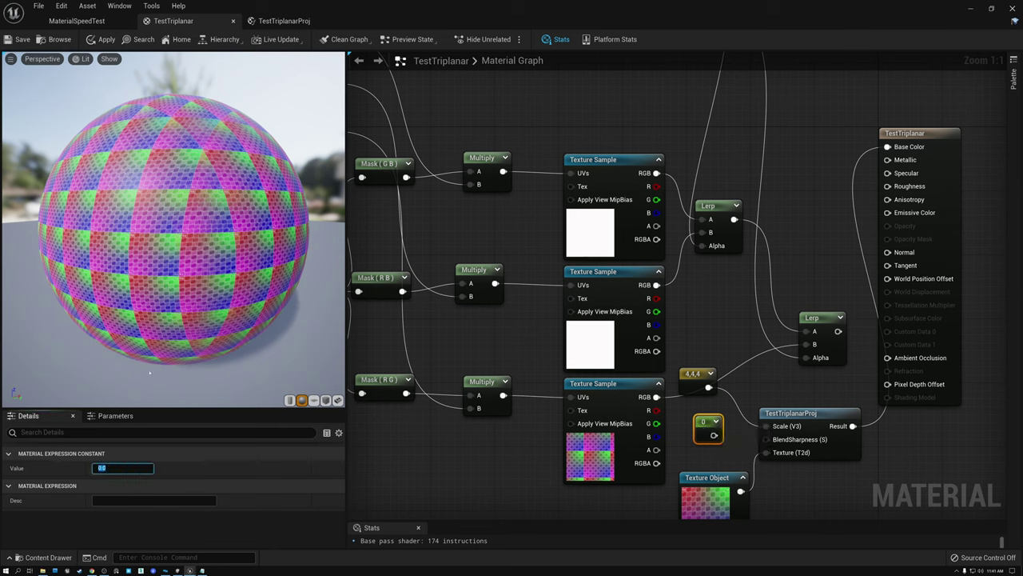
text(64)
key(Return)
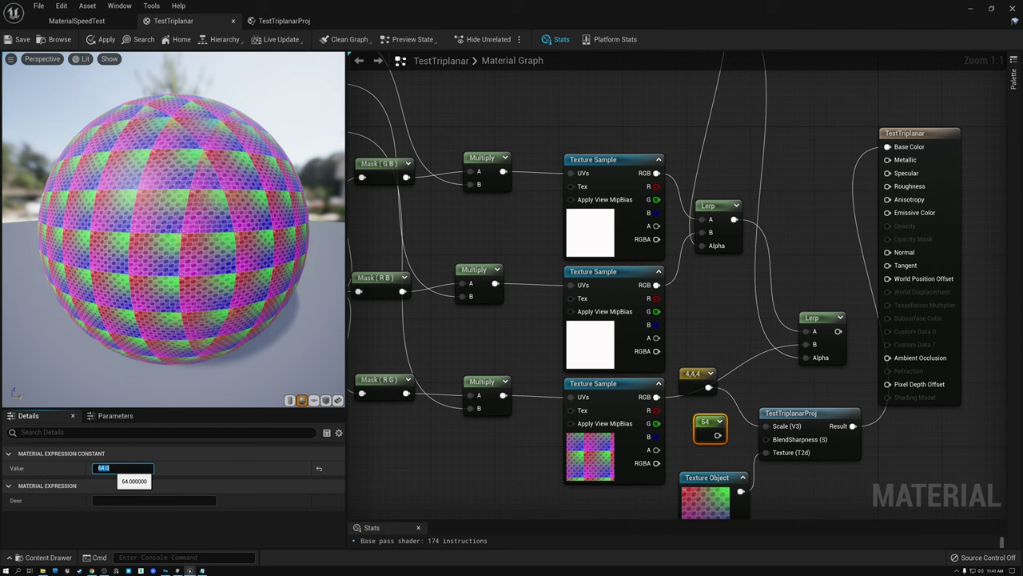
drag(718, 434, 768, 438)
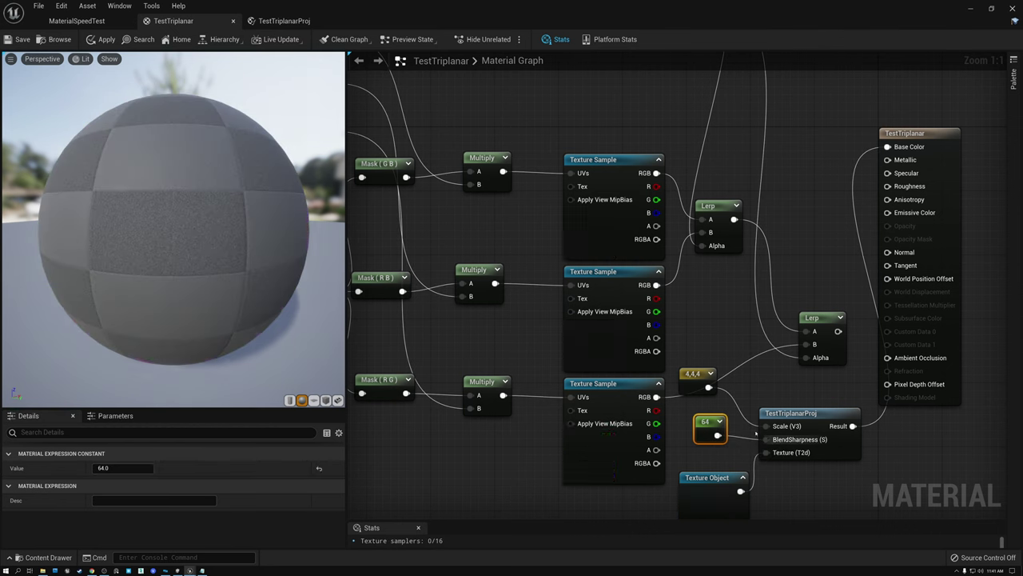
drag(701, 374, 709, 390)
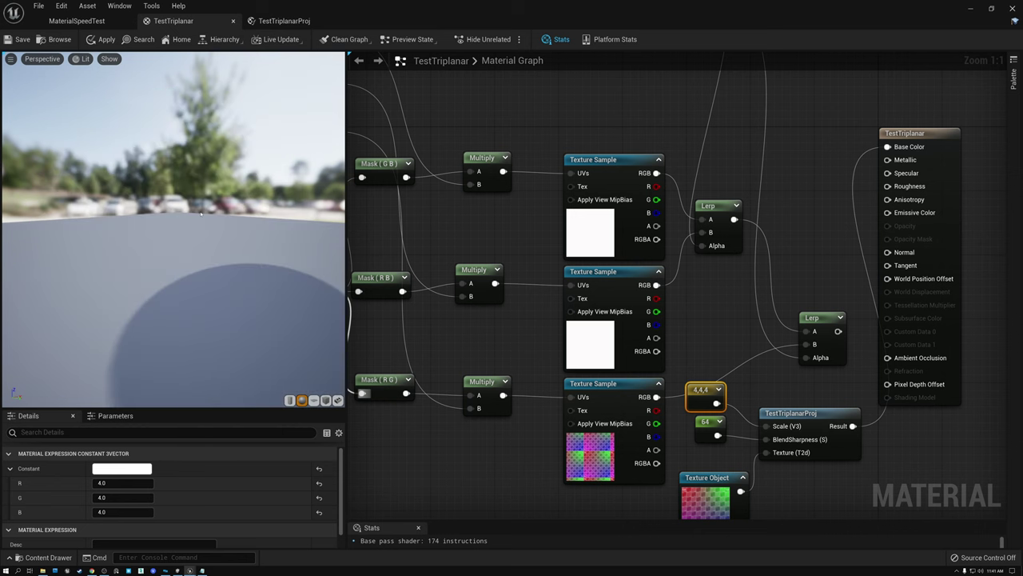
Step: Orbit the preview sphere to inspect the blending between projections with the sharpness of 64
drag(201, 214, 192, 168)
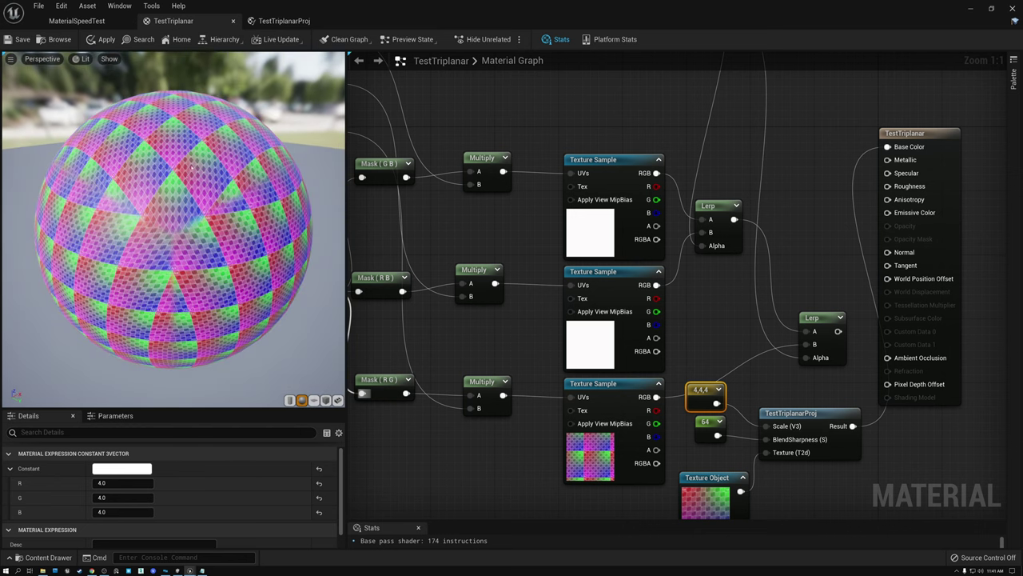
drag(163, 269, 190, 223)
drag(200, 291, 209, 317)
Step: Compare the full triplanar network in the TestTriplanar material with the graph of the TestTriplanarProj function
scroll(454, 302, down, 5)
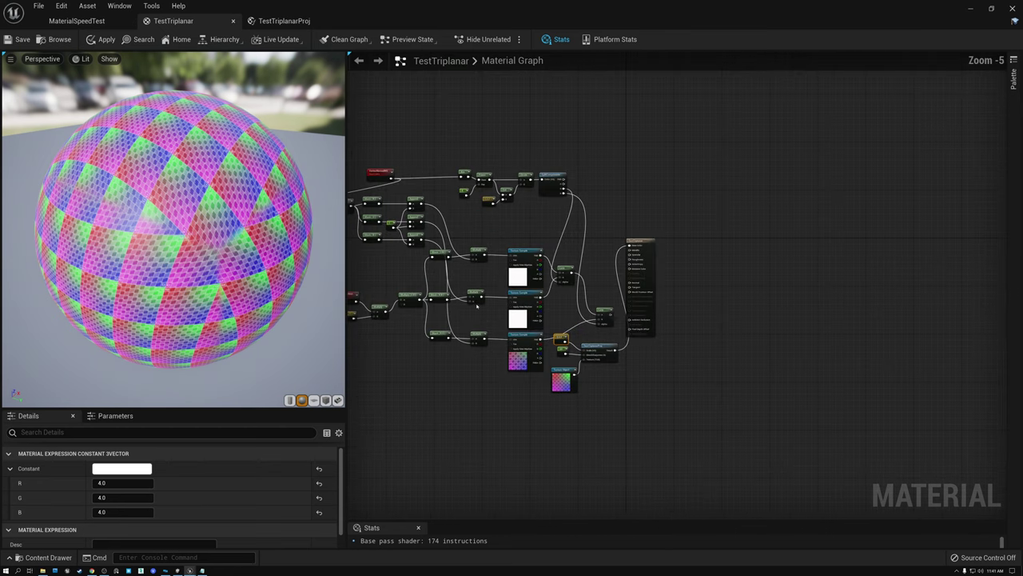
right_drag(480, 221, 655, 215)
scroll(589, 262, up, 2)
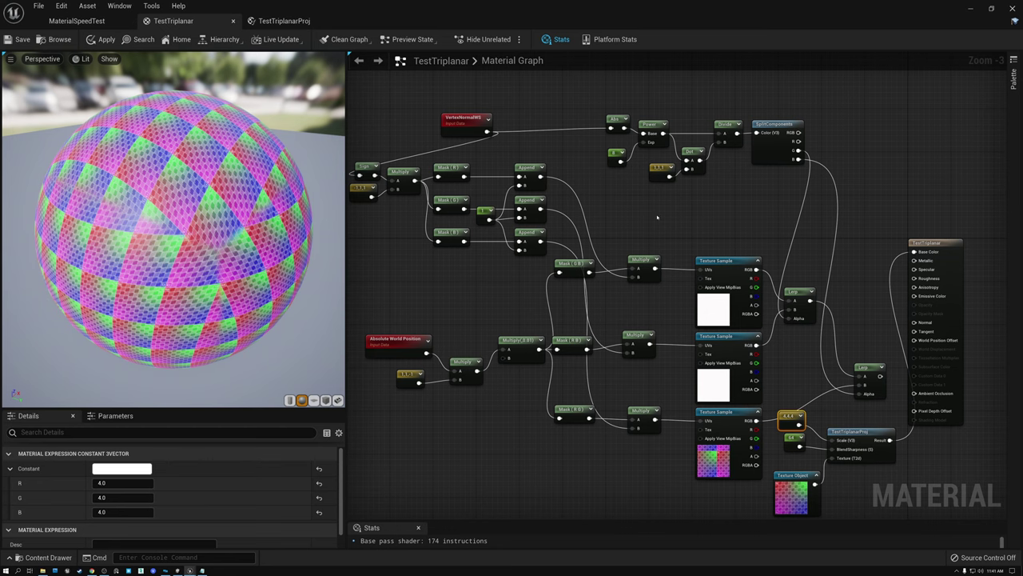
click(282, 21)
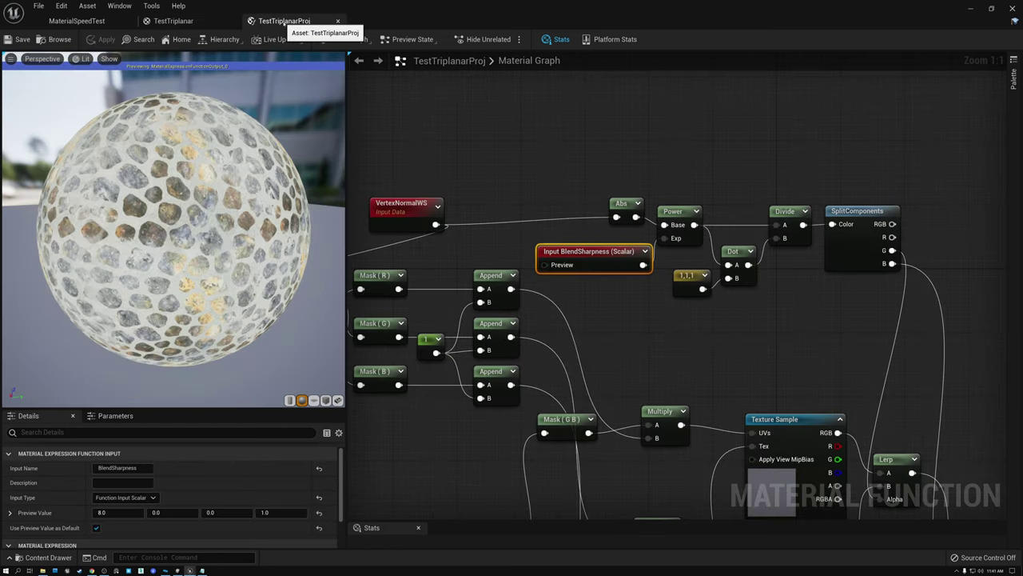
right_drag(710, 337, 655, 209)
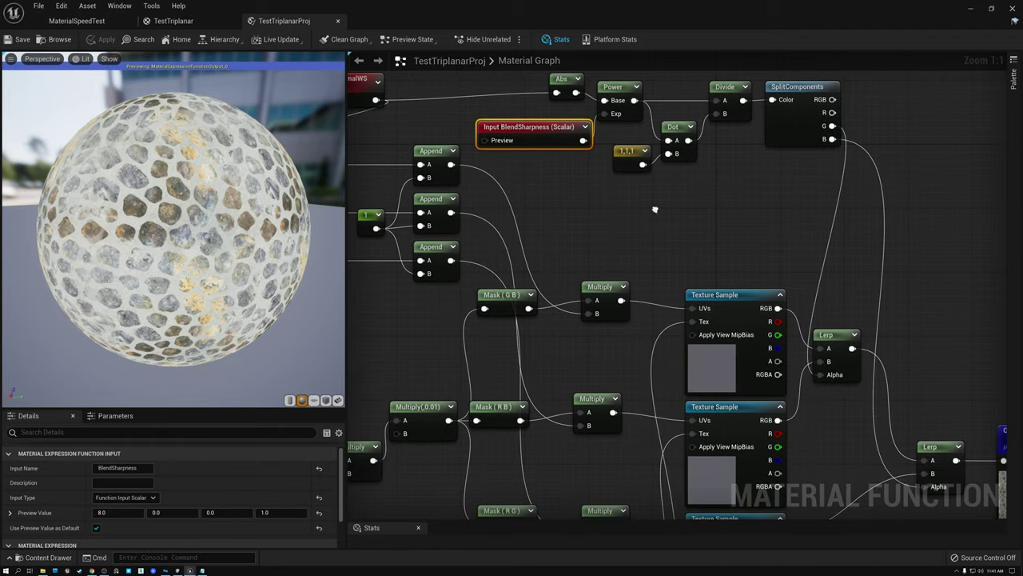
click(173, 21)
scroll(557, 214, down, 2)
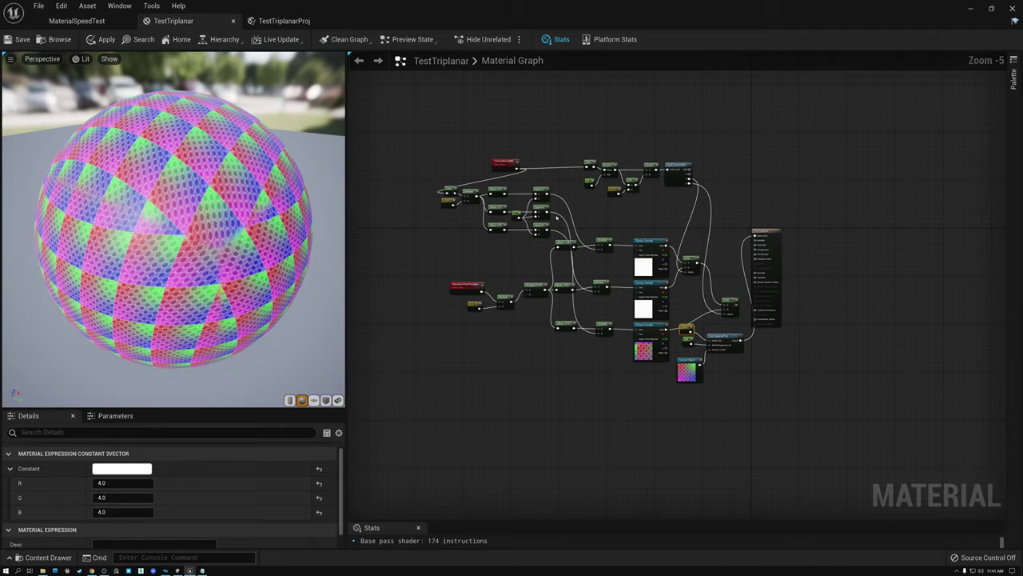
Step: Move the old triplanar network away from the material output and place TestTriplanarProj with its input nodes beside the output node
drag(424, 129, 723, 311)
drag(728, 303, 581, 207)
drag(547, 310, 653, 363)
drag(651, 327, 502, 231)
drag(643, 290, 709, 233)
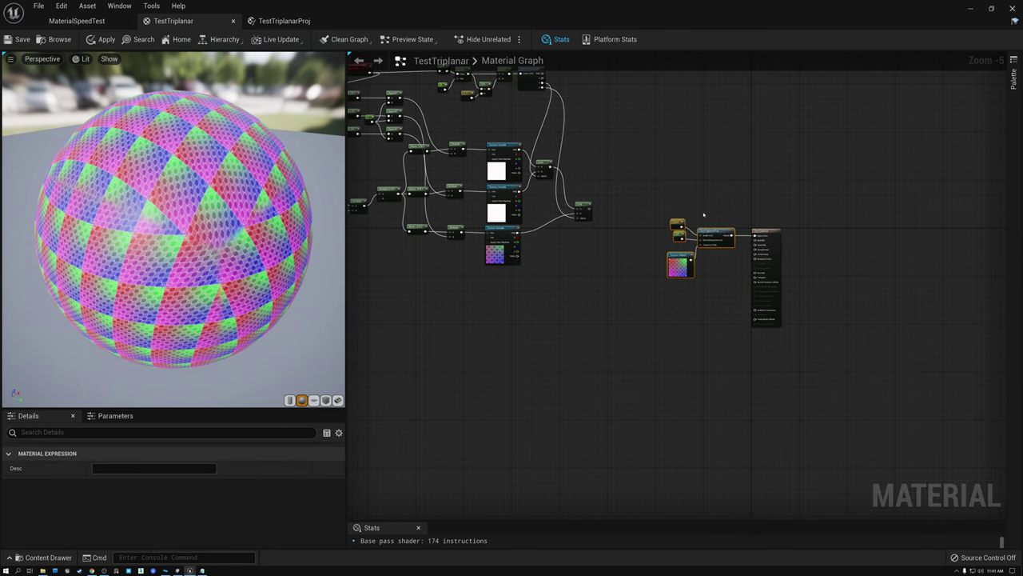
key(f)
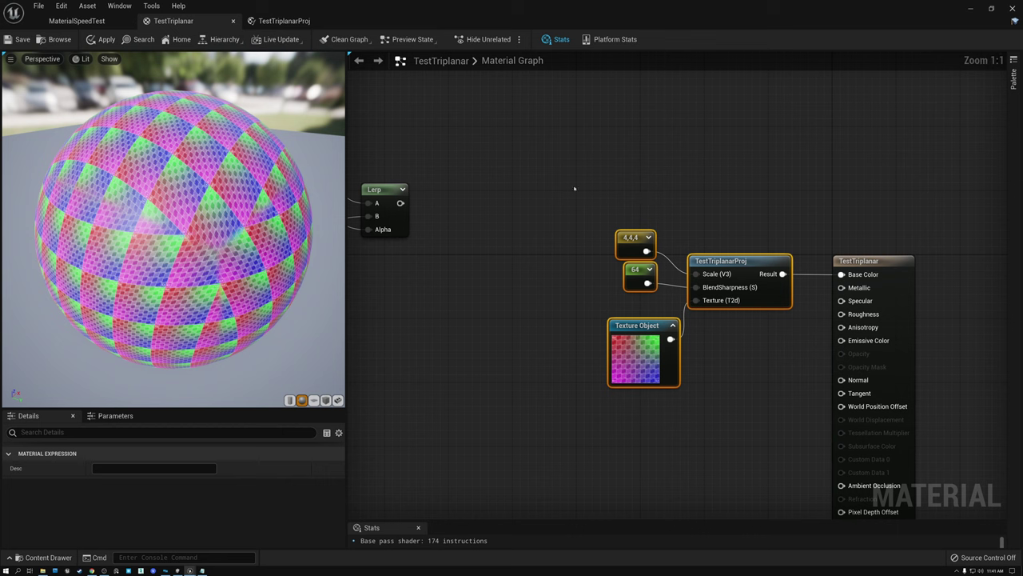
Step: Duplicate TestTriplanarProj with its constants and Texture Object, place the copy below the original, and move both Texture Objects clear of the constants
click(562, 222)
drag(586, 233, 728, 365)
key(ctrl+d)
drag(812, 356, 732, 414)
drag(640, 325, 567, 294)
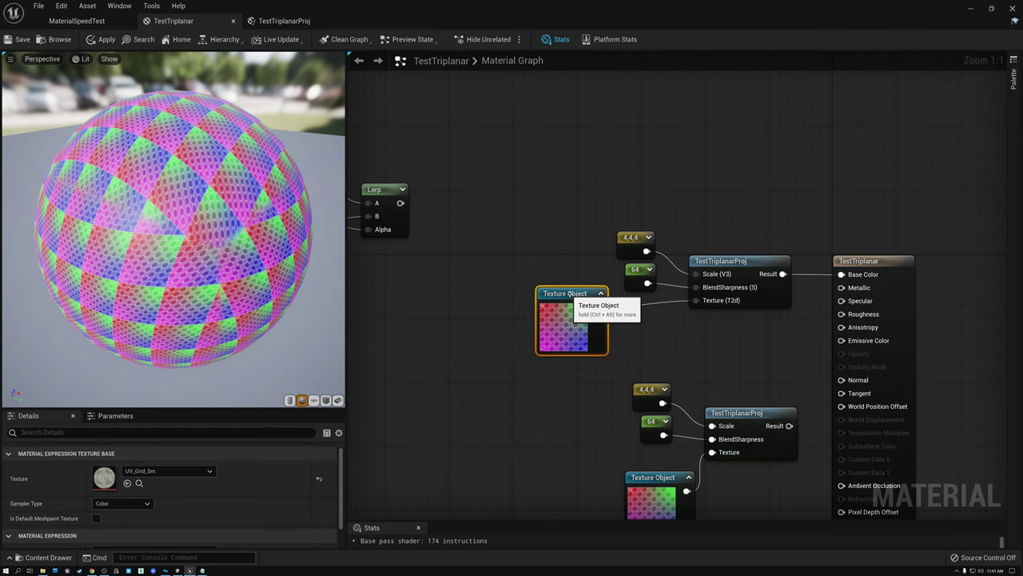
right_drag(710, 356, 674, 251)
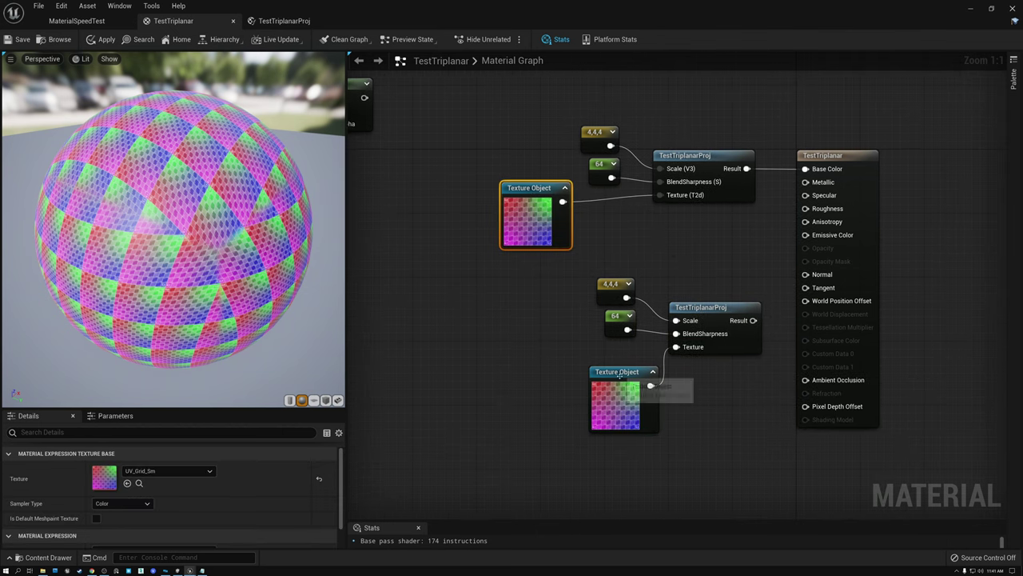
drag(623, 376, 546, 351)
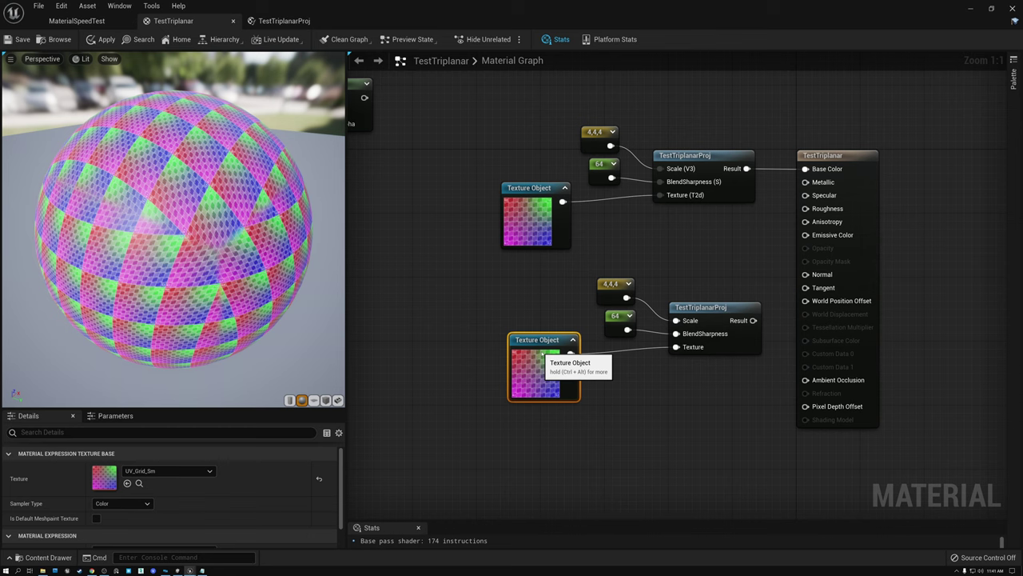
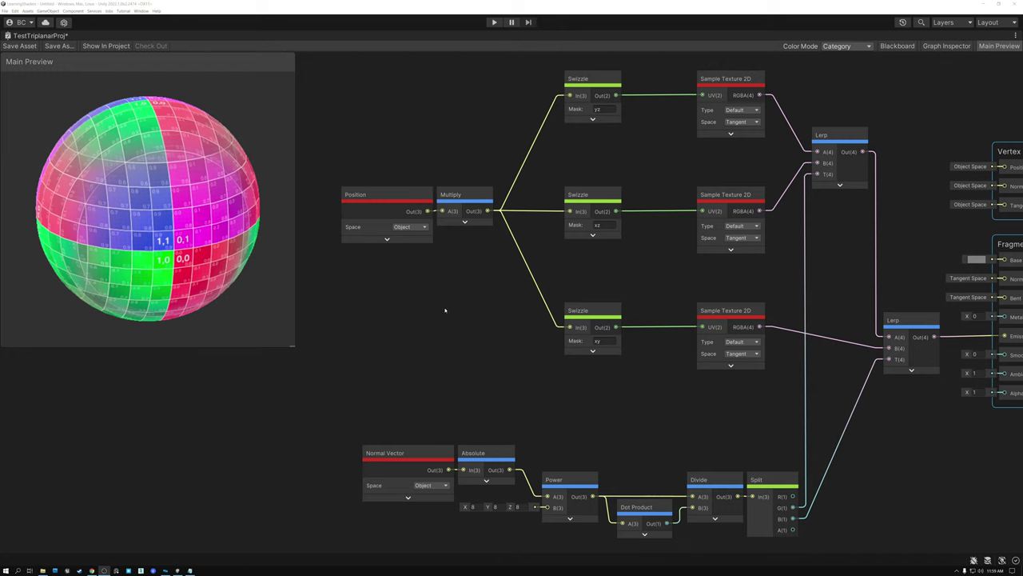
Step: Switch to Unity's Shader Graph and orbit the preview sphere to examine the texture orientation of each projection
drag(141, 238, 245, 210)
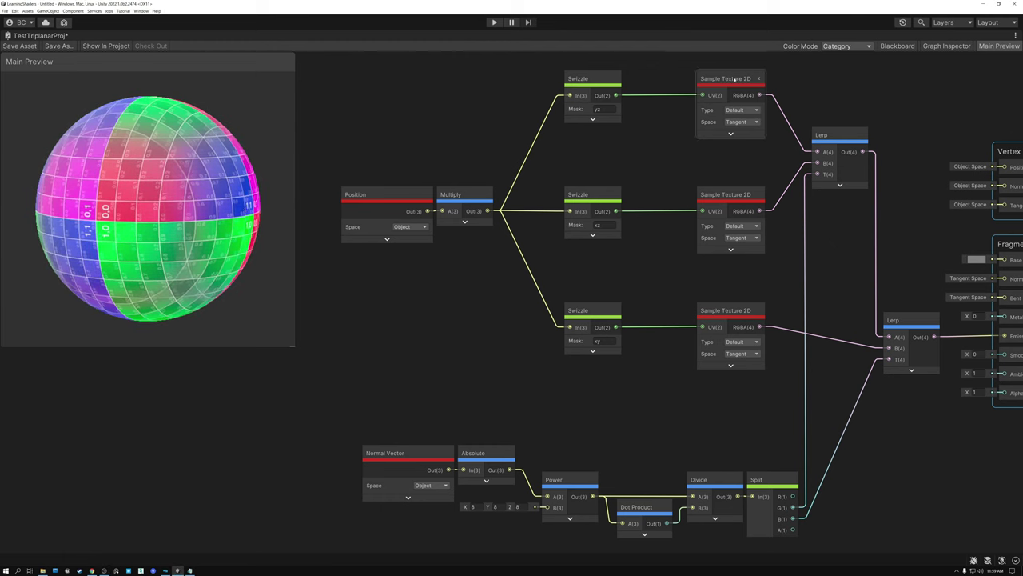
click(723, 200)
click(718, 312)
drag(198, 224, 103, 232)
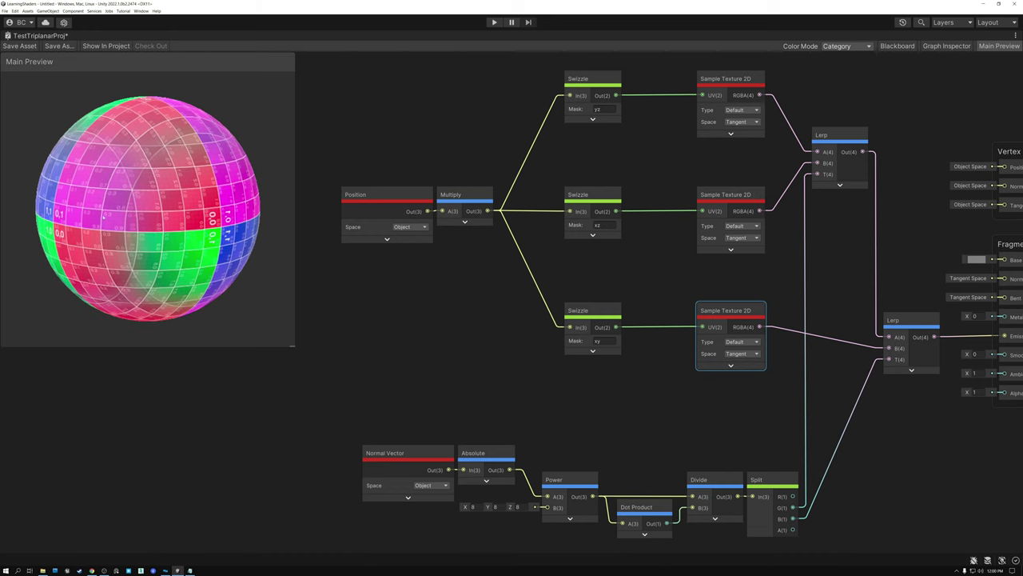
drag(210, 209, 181, 207)
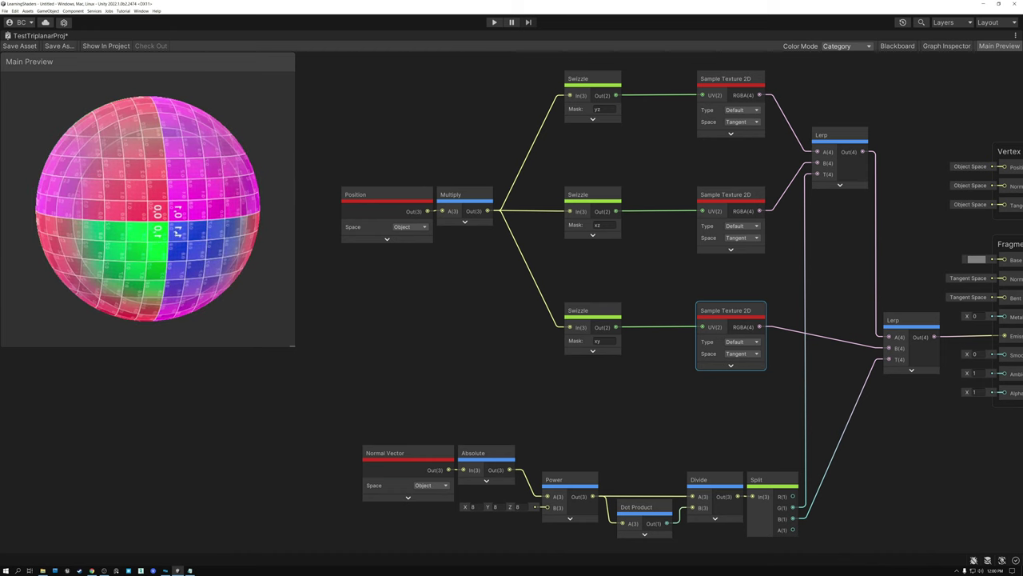
scroll(148, 208, up, 5)
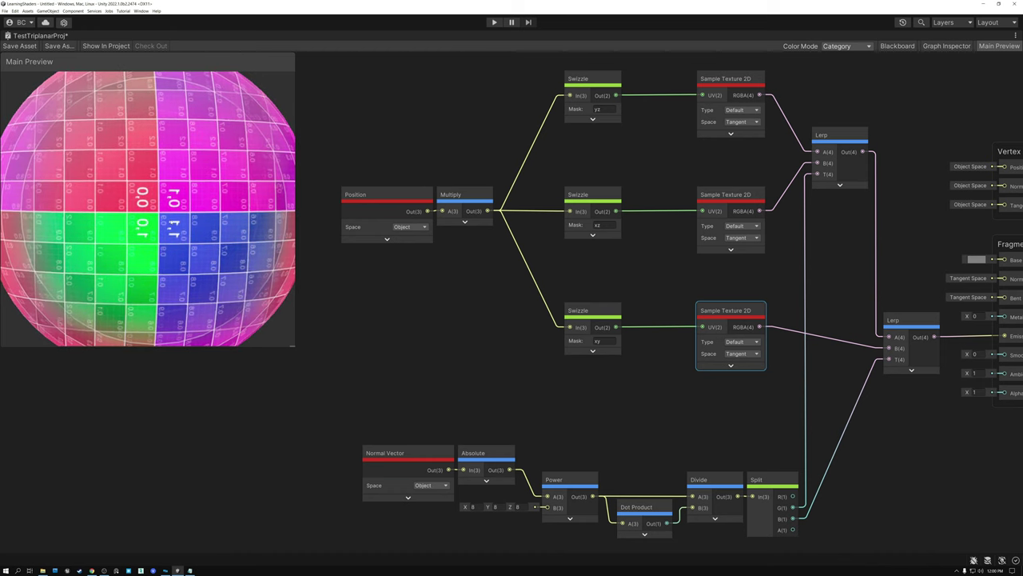
scroll(148, 208, down, 5)
mouse_move(148, 208)
mouse_down()
mouse_move(212, 216)
mouse_move(203, 222)
mouse_move(404, 218)
mouse_move(127, 228)
mouse_move(138, 216)
mouse_up()
scroll(183, 215, up, 4)
scroll(183, 216, down, 3)
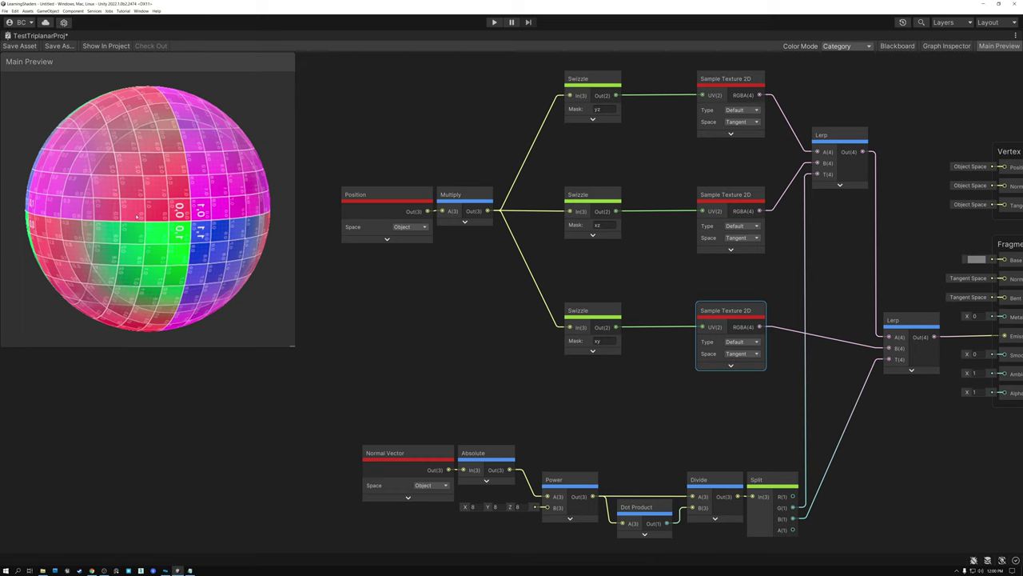
Step: Select the yz, xz and xy Swizzle nodes with their Sample Texture 2D nodes to review each projection's branch
click(584, 79)
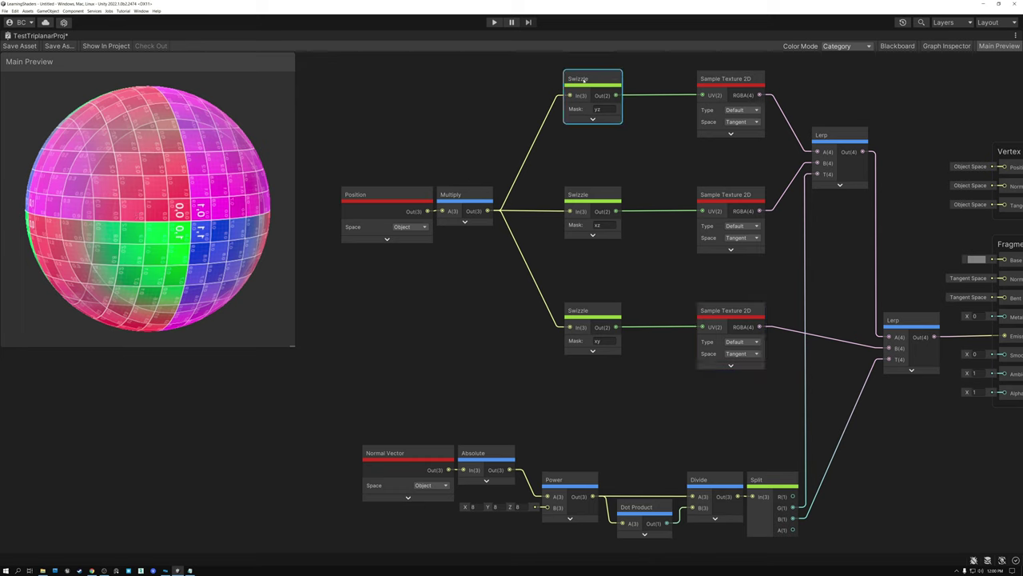
drag(520, 70, 529, 80)
drag(725, 140, 726, 140)
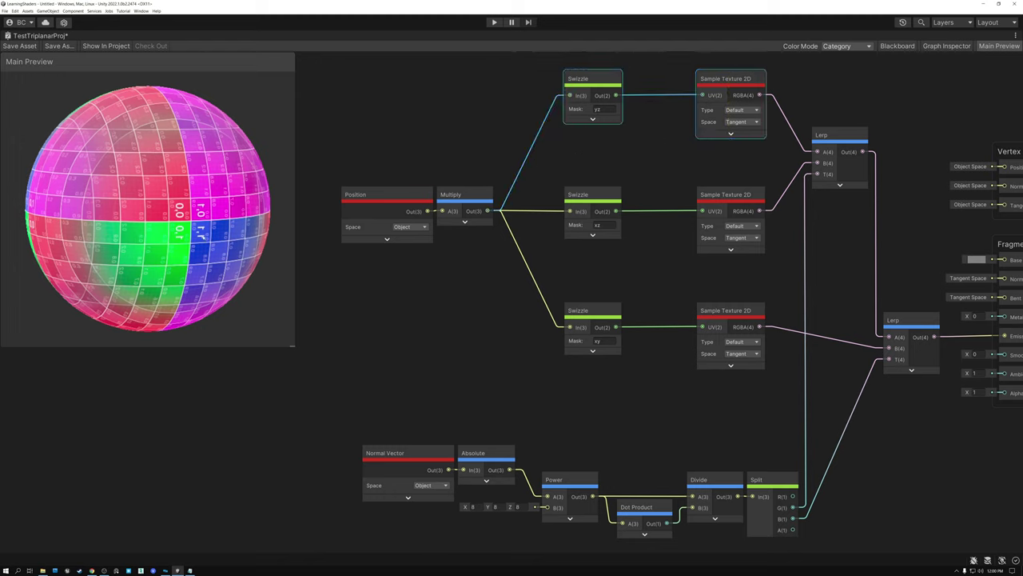
drag(571, 167, 759, 244)
drag(563, 268, 749, 368)
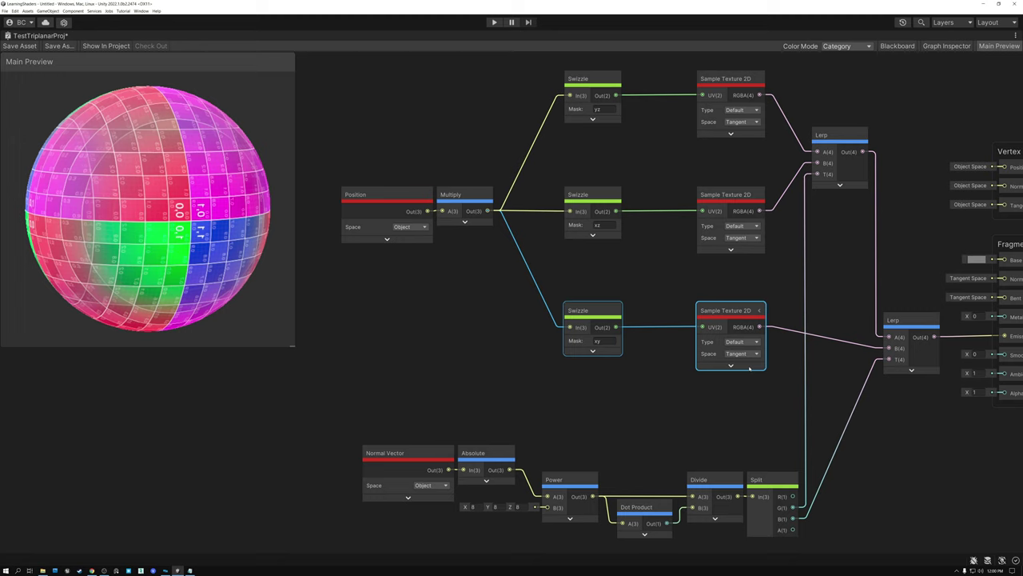
drag(510, 74, 769, 139)
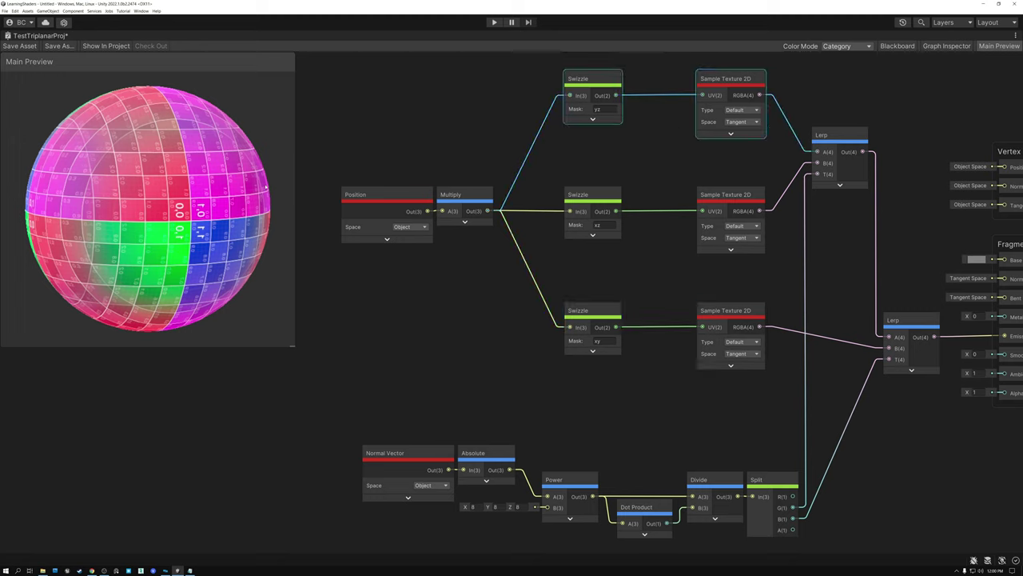
Step: Set the mask of the yz Swizzle node to zy
drag(192, 209, 168, 219)
click(606, 109)
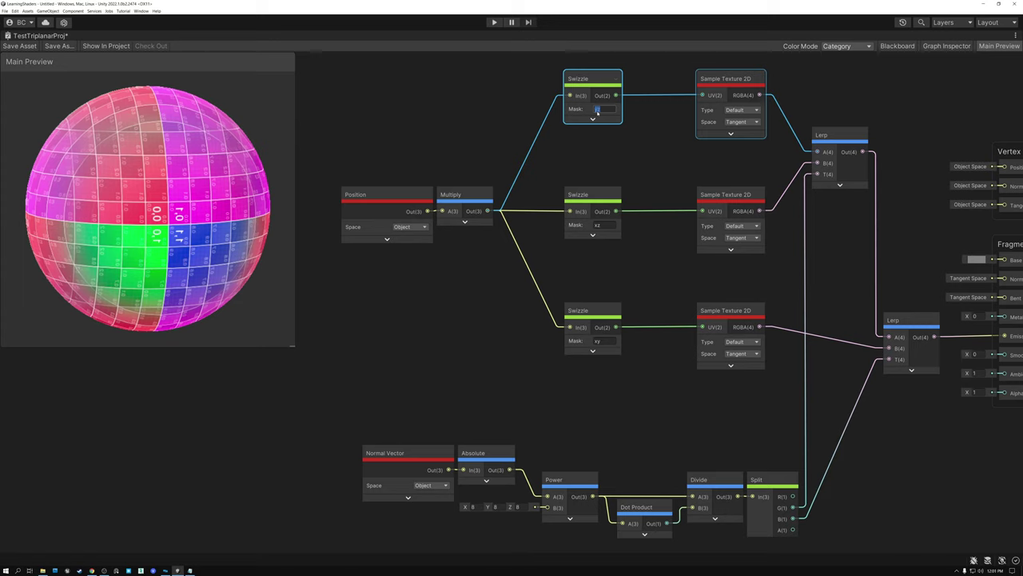
text(zy)
key(Return)
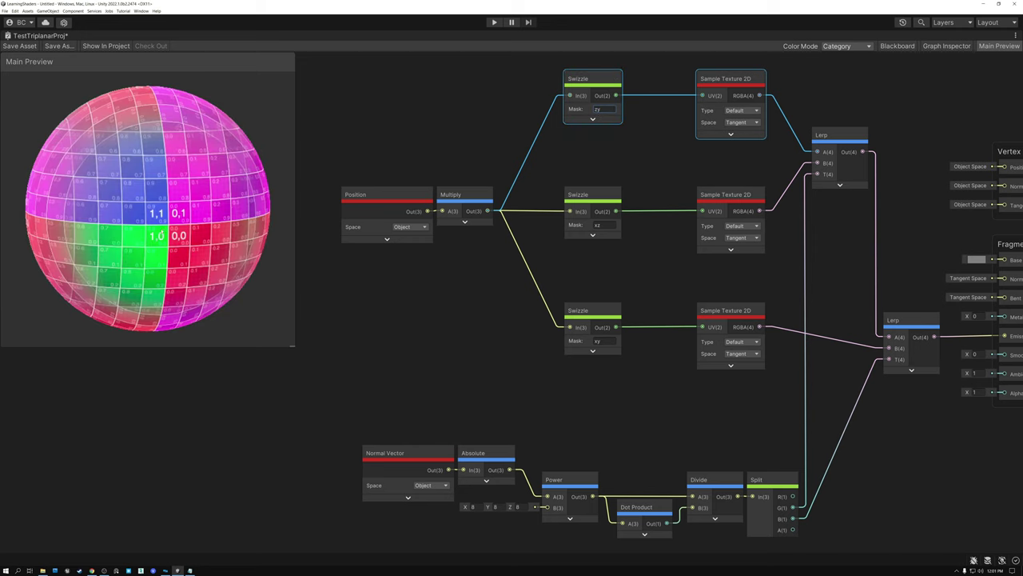
Step: Orbit the preview sphere around all sides to check the projections for mirrored or rotated texture numbers
drag(158, 225, 80, 214)
scroll(189, 206, up, 3)
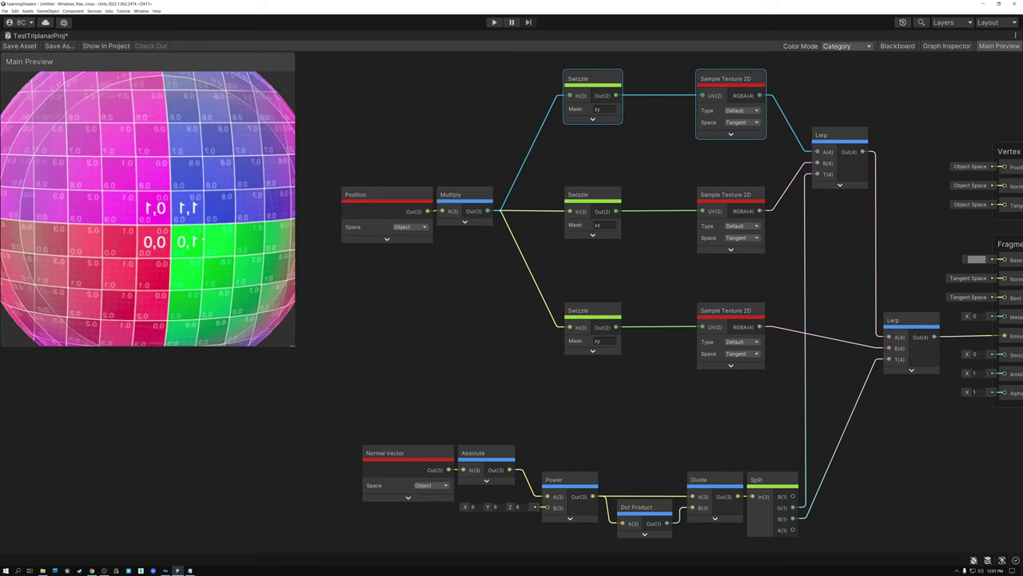
drag(204, 239, 154, 229)
scroll(206, 226, down, 3)
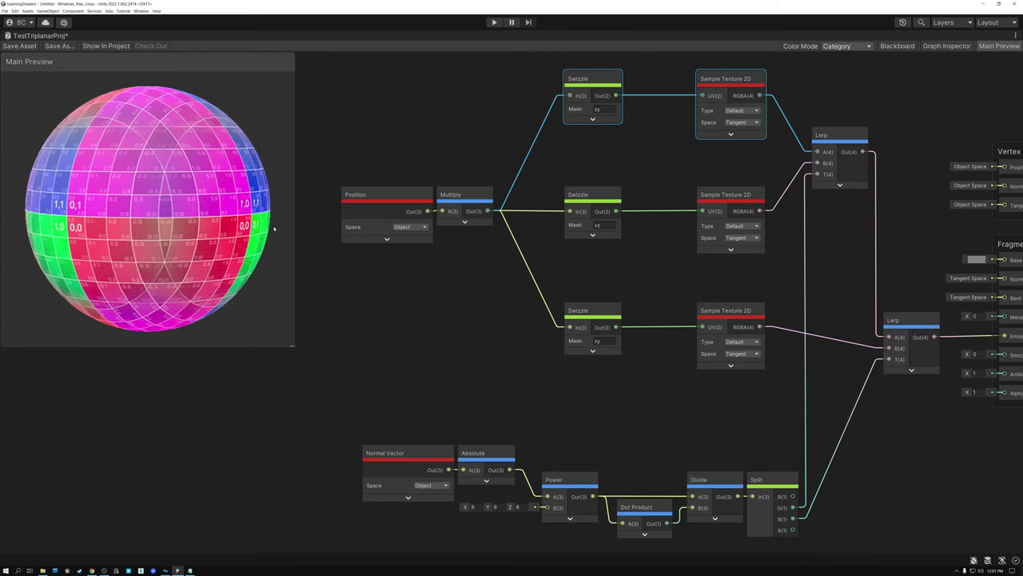
drag(217, 219, 140, 215)
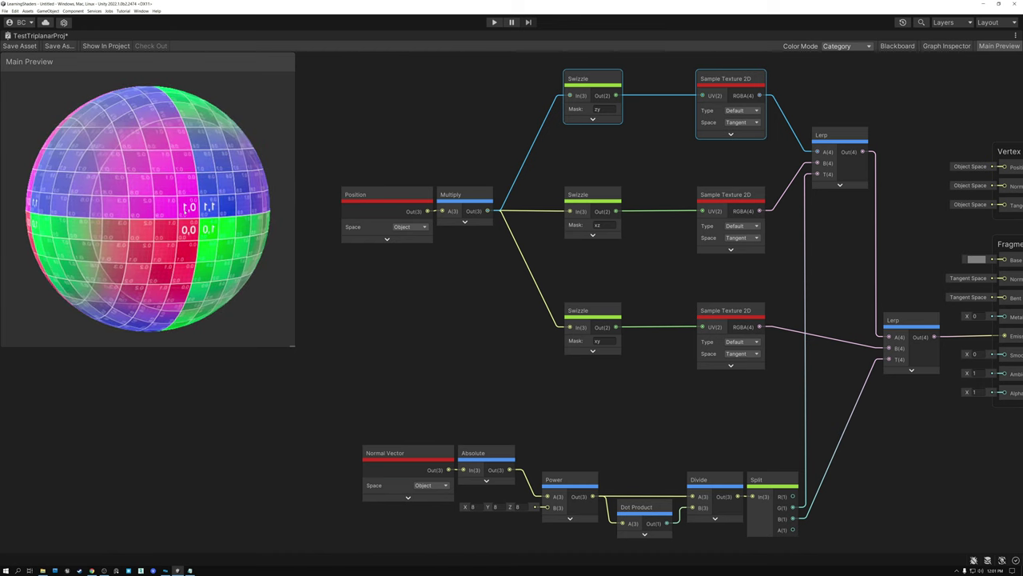
drag(209, 207, 130, 211)
scroll(134, 209, up, 4)
scroll(131, 211, down, 4)
drag(207, 210, 101, 209)
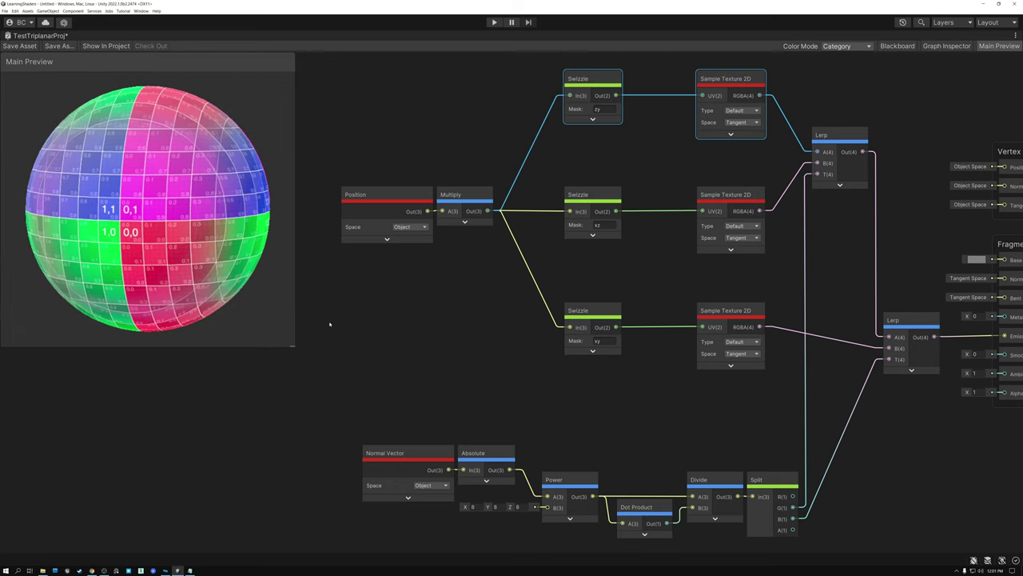
Step: Add a Sign node above the Normal Vector node and feed it the Normal Vector output
right_click(407, 362)
click(405, 347)
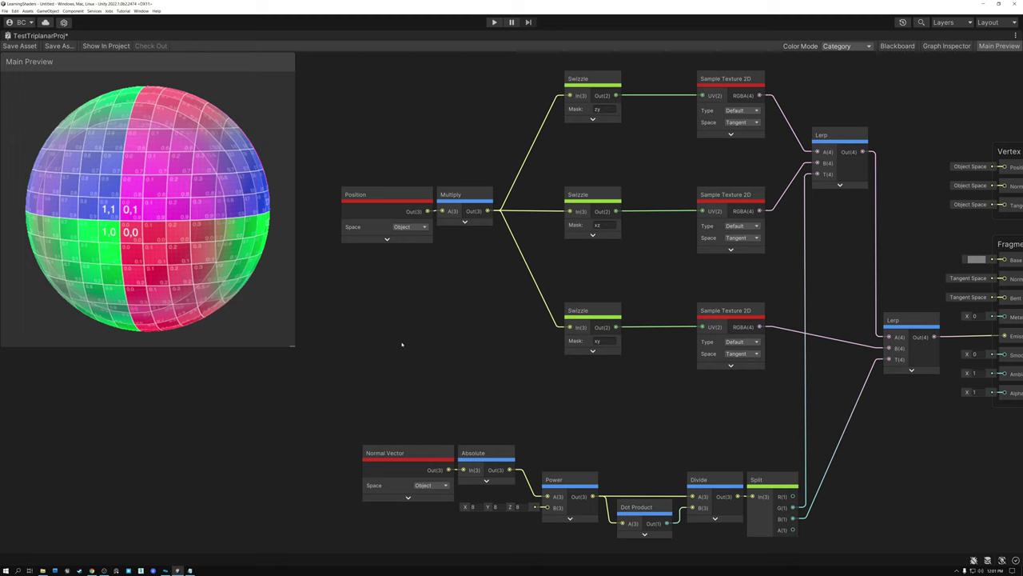
text(sign)
key(Return)
drag(441, 358, 445, 340)
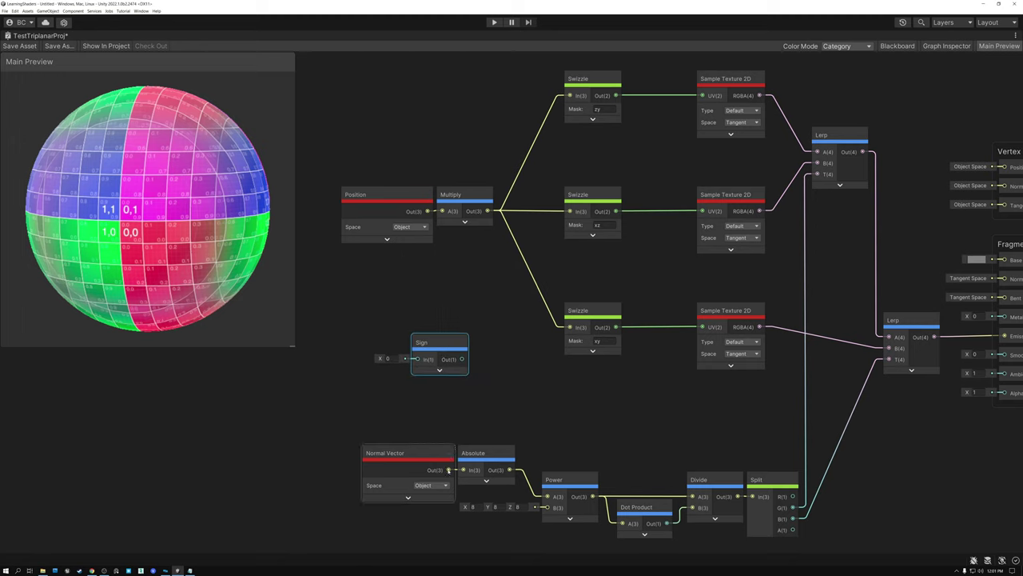
drag(449, 471, 418, 360)
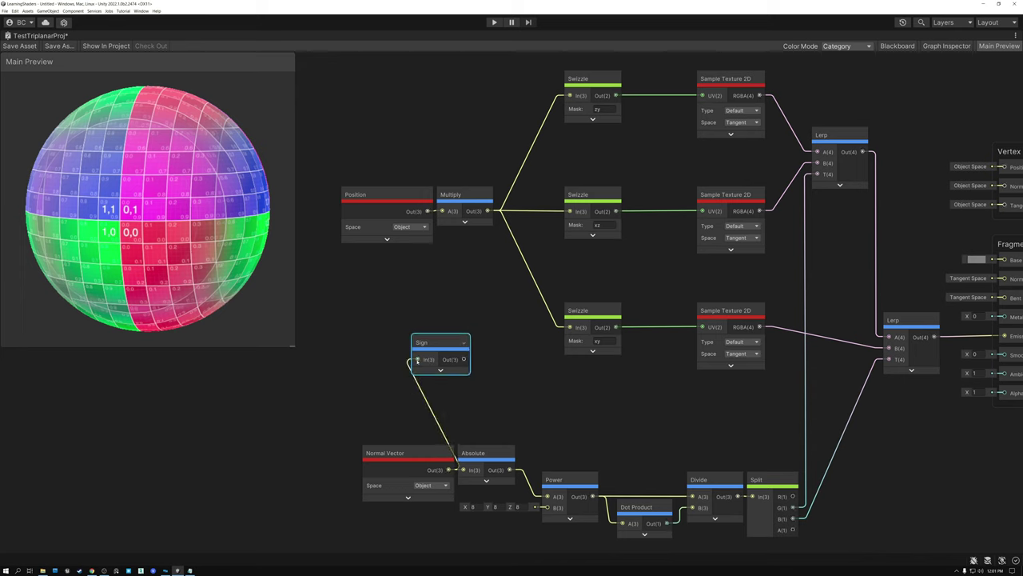
drag(438, 343, 402, 342)
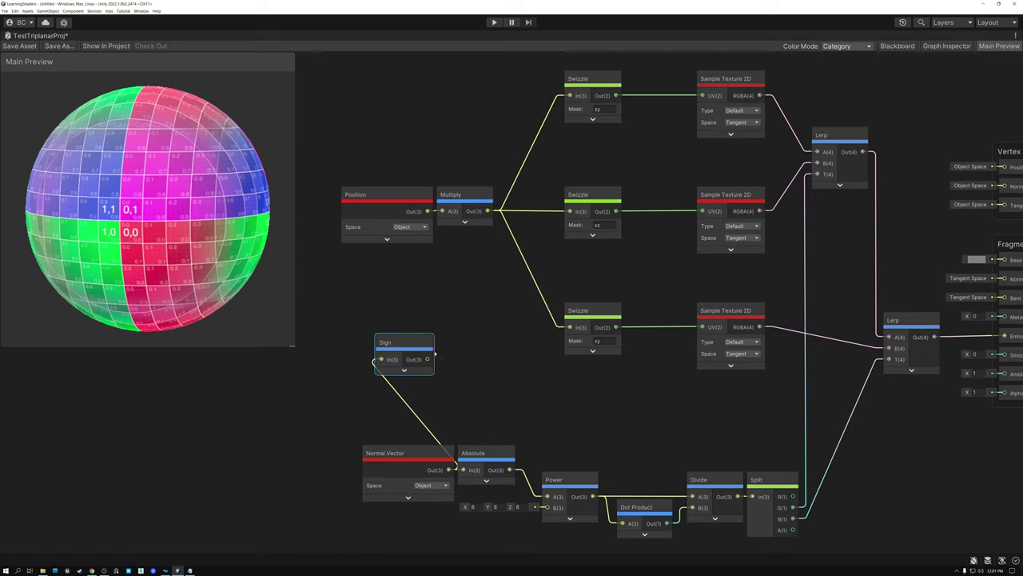
Step: Add a Multiply node fed by the Sign output and set X and Y of its B input to 1
drag(427, 359, 491, 390)
text(mul)
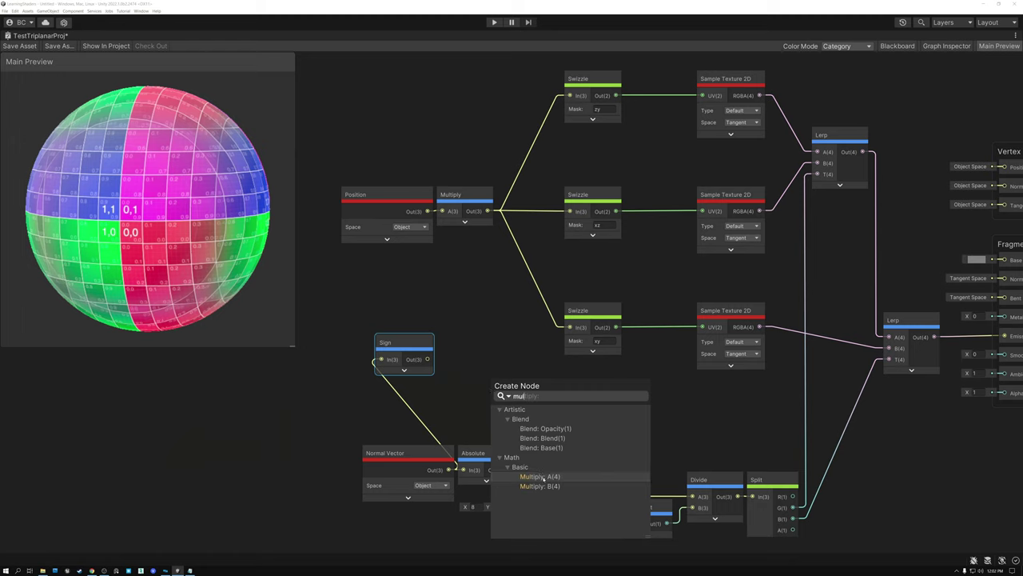
click(542, 477)
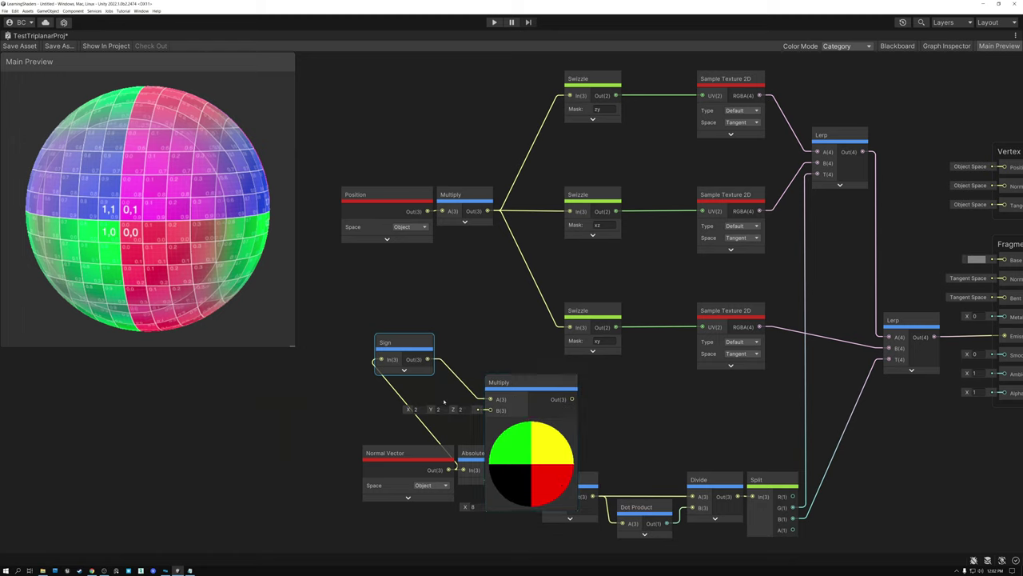
click(415, 409)
text(1)
click(439, 410)
click(442, 411)
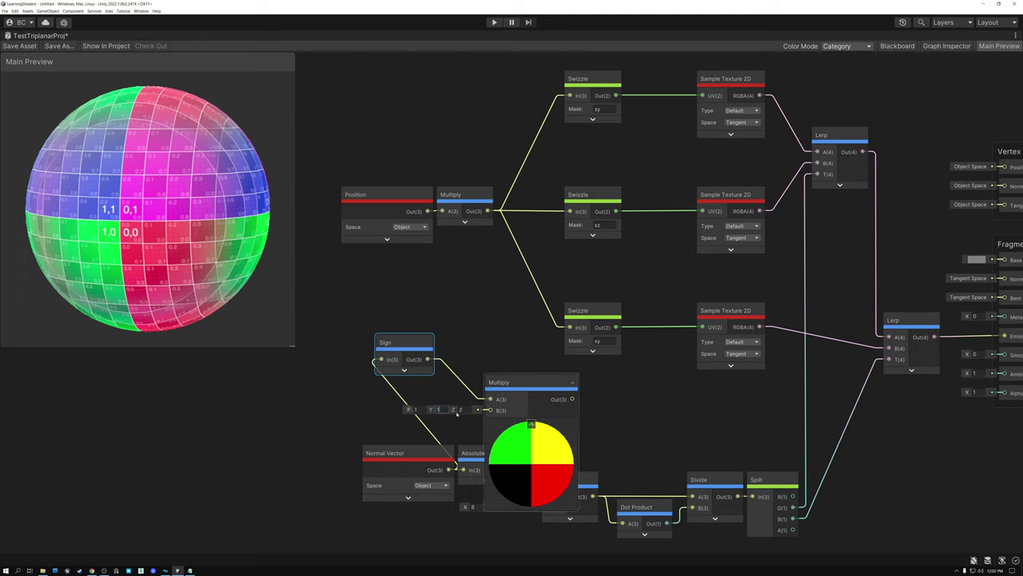
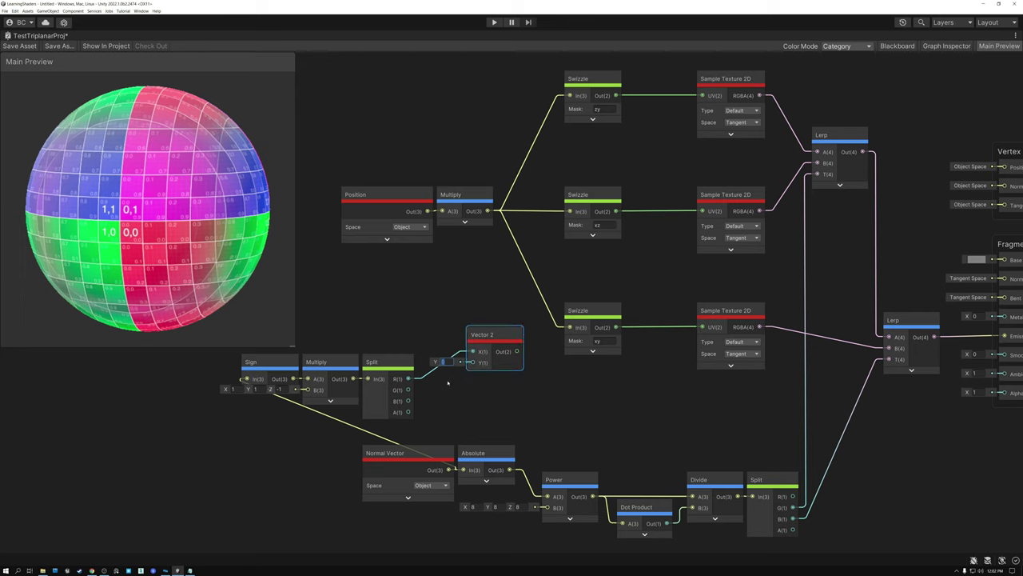
Step: Set Y to 1 on the Vector 2 node fed by Split's R output and move it up above the Split node
drag(491, 334, 468, 320)
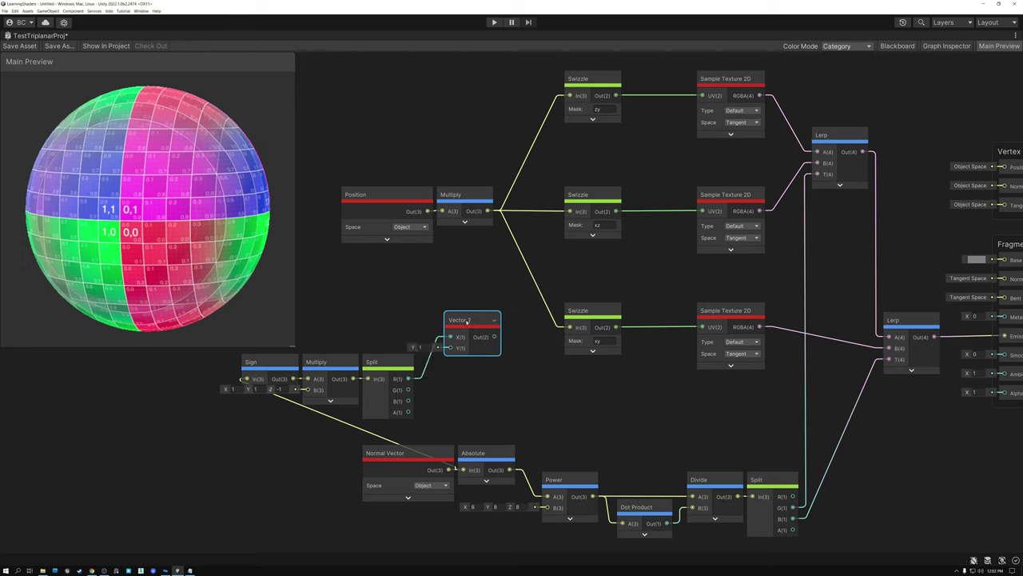
Step: Duplicate the Vector 2 node twice, feed the copies from Split's G and B outputs, and stack all three beside the Split node
drag(217, 211, 88, 211)
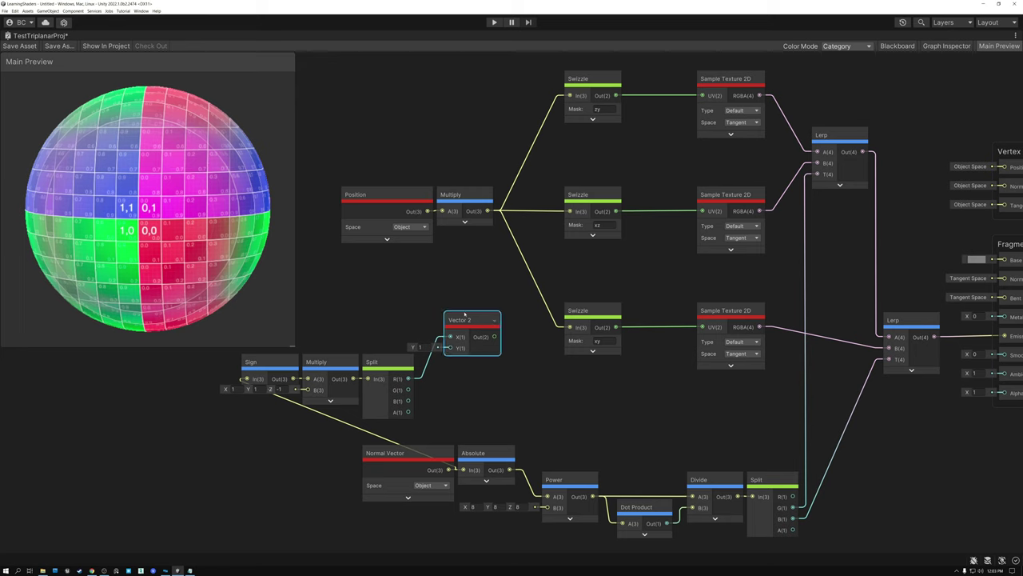
key(ctrl+d)
drag(475, 325, 460, 368)
drag(409, 389, 451, 384)
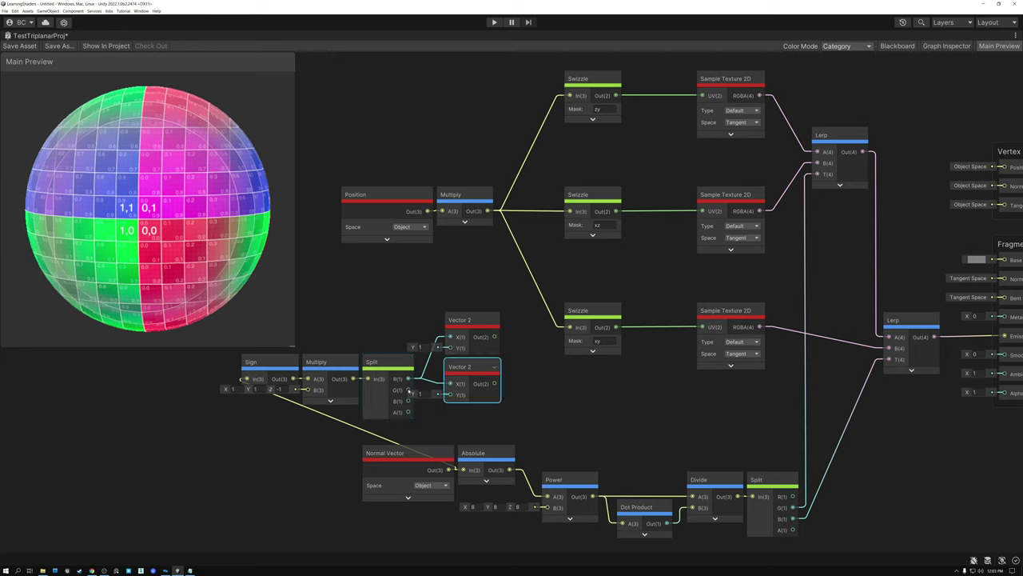
drag(497, 396, 495, 393)
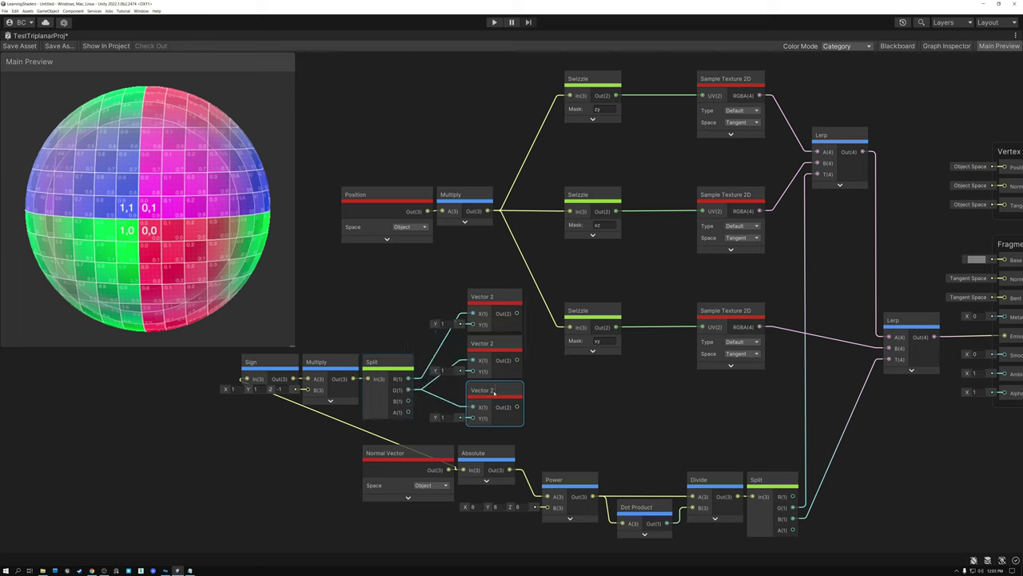
drag(409, 401, 474, 407)
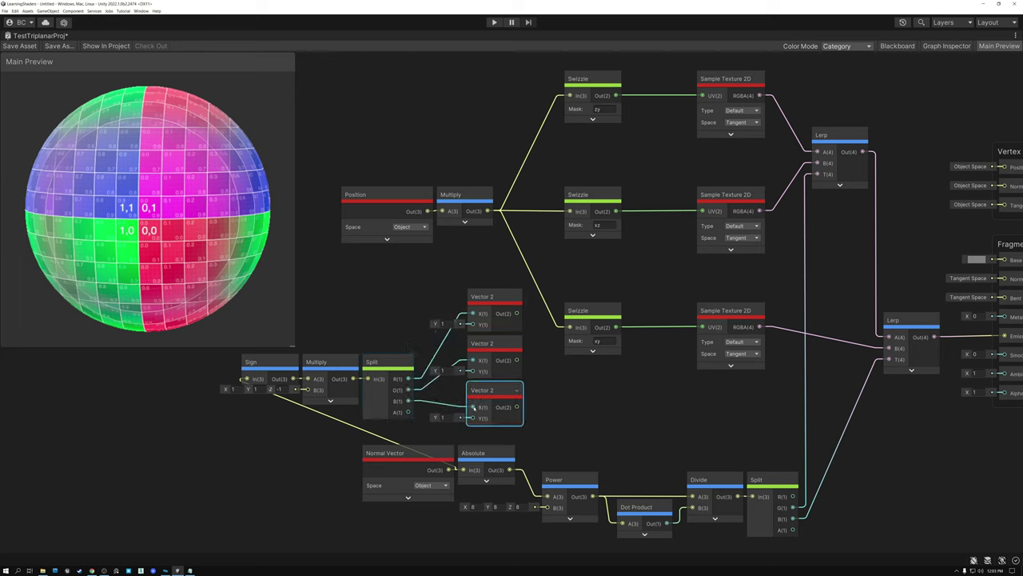
drag(475, 281, 485, 369)
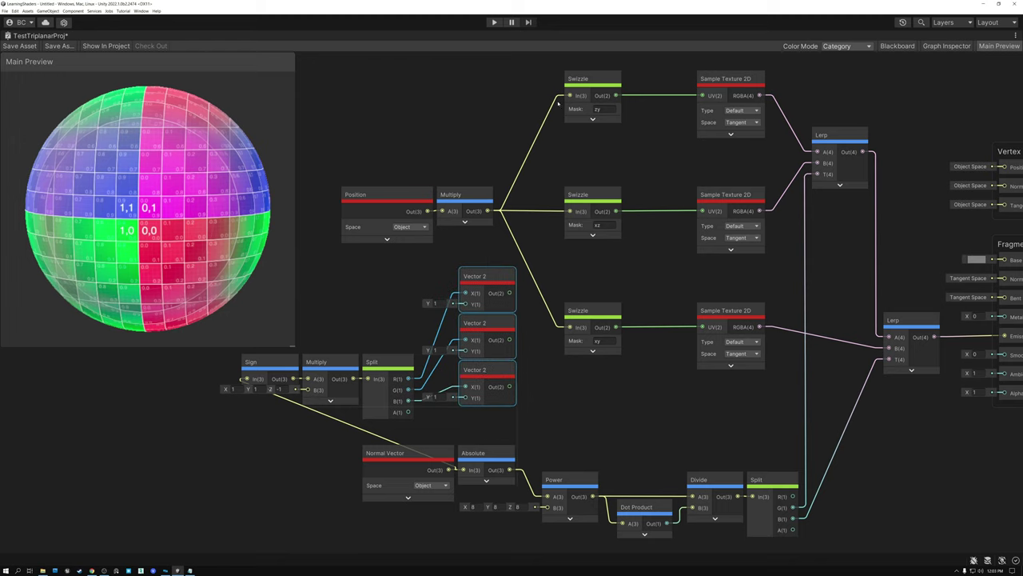
Step: Shift the three Swizzle nodes together away from the Sample Texture 2D nodes to make room between them
click(587, 80)
click(587, 198)
click(587, 314)
click(587, 313)
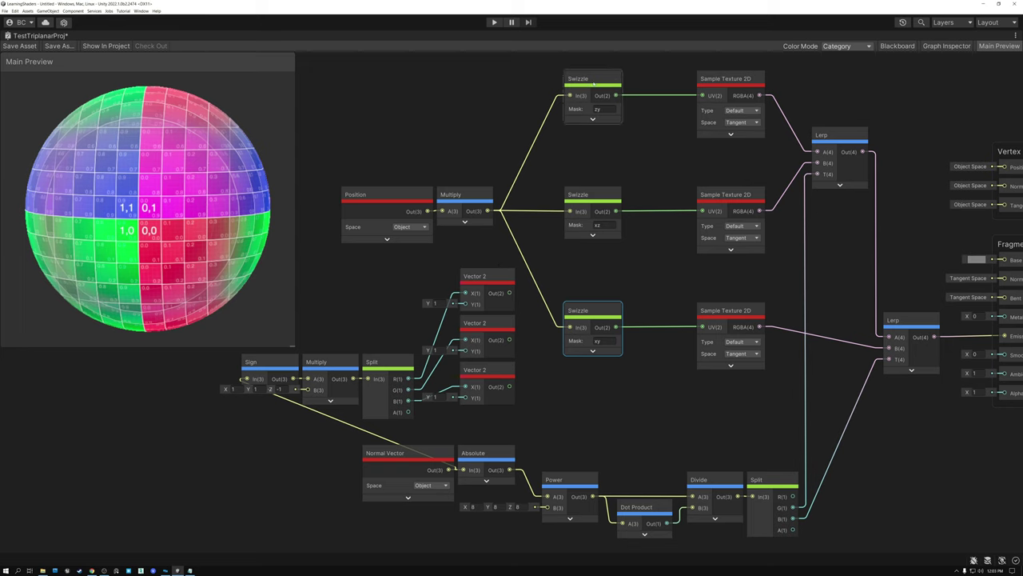
drag(554, 66, 627, 358)
drag(601, 307, 577, 307)
Step: Add a Multiply node combining the zy Swizzle with the first Vector 2, and wire it to the upper Sample Texture 2D's UV
click(618, 142)
middle_drag(629, 133, 632, 136)
key(space)
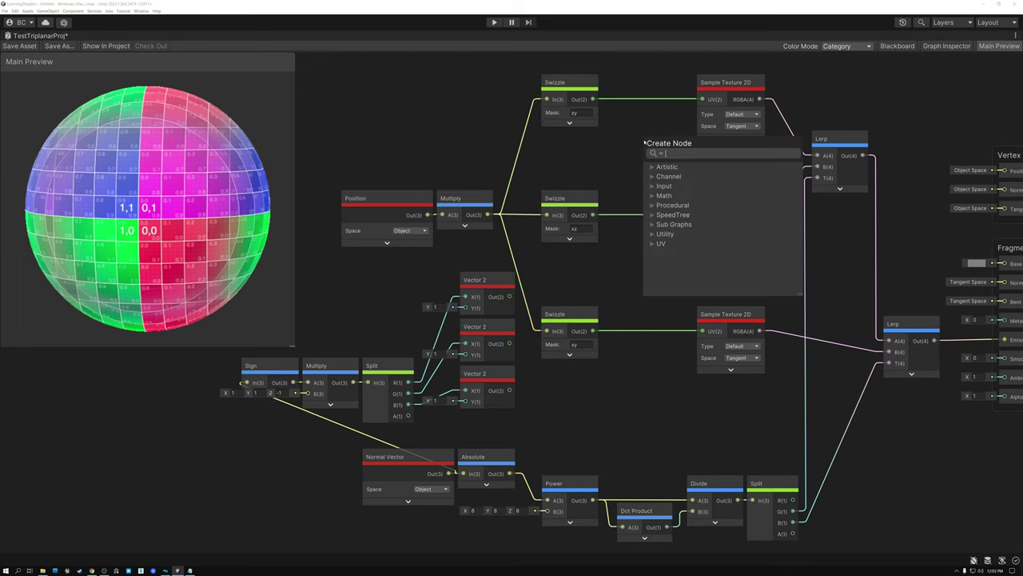
text(mul)
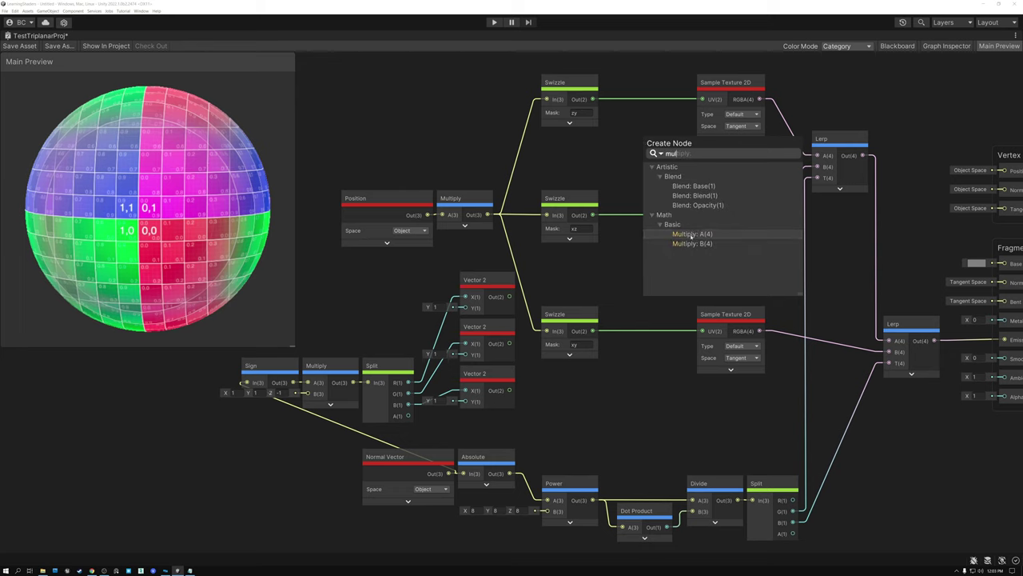
double_click(689, 234)
click(683, 182)
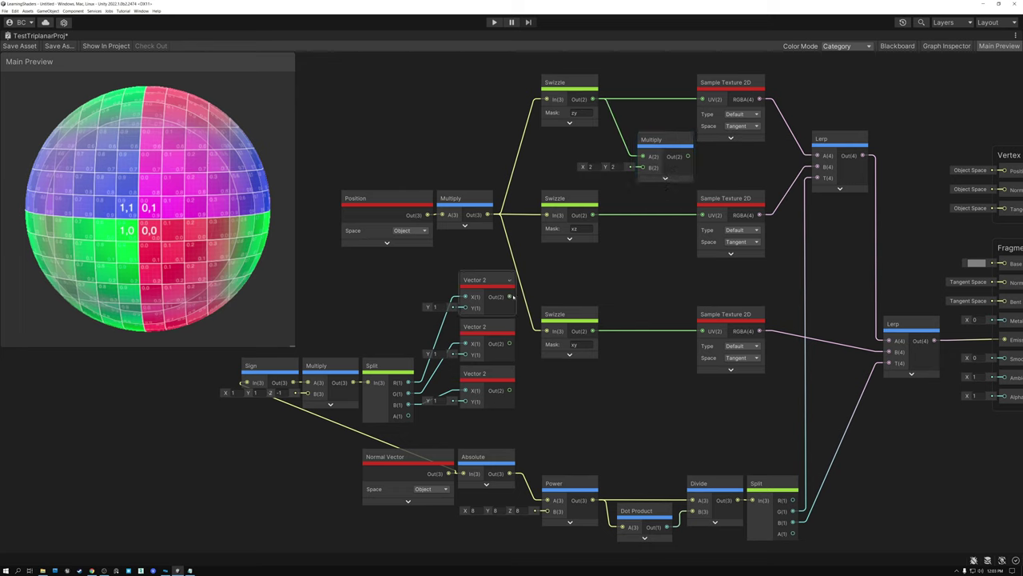
drag(509, 297, 703, 137)
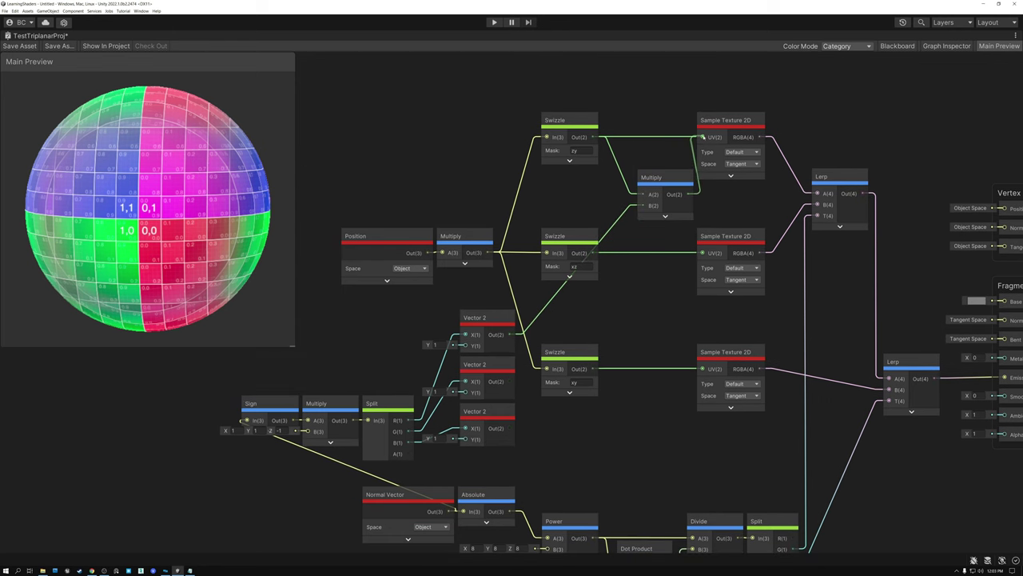
click(662, 176)
drag(662, 176, 644, 237)
Step: Duplicate the Multiply for the xz and xy rows, combining each Swizzle with its matching Vector 2 and feeding the texture sample's UV
key(ctrl+d)
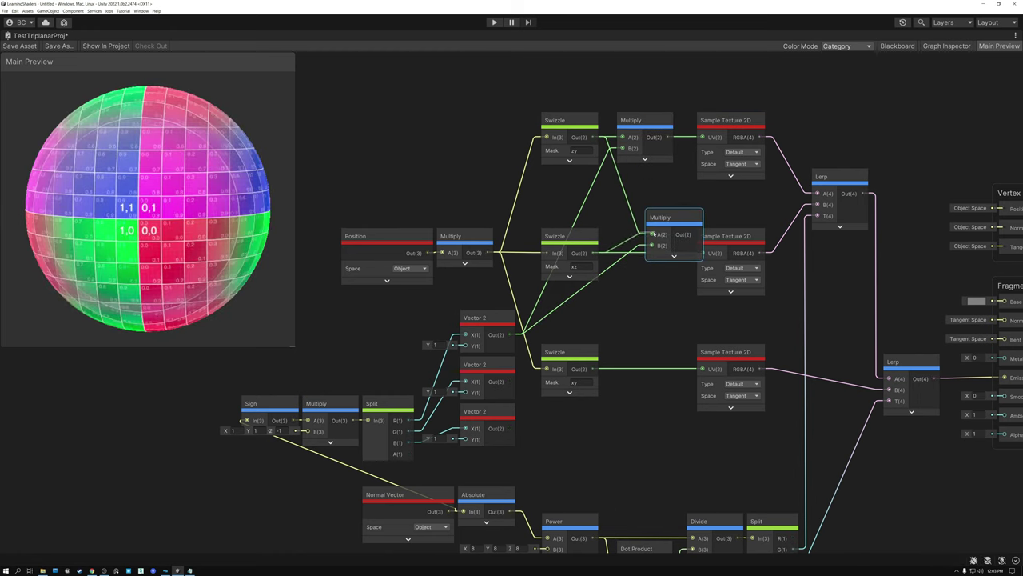
drag(509, 382, 664, 316)
drag(621, 345, 642, 345)
drag(592, 368, 642, 334)
drag(511, 428, 644, 351)
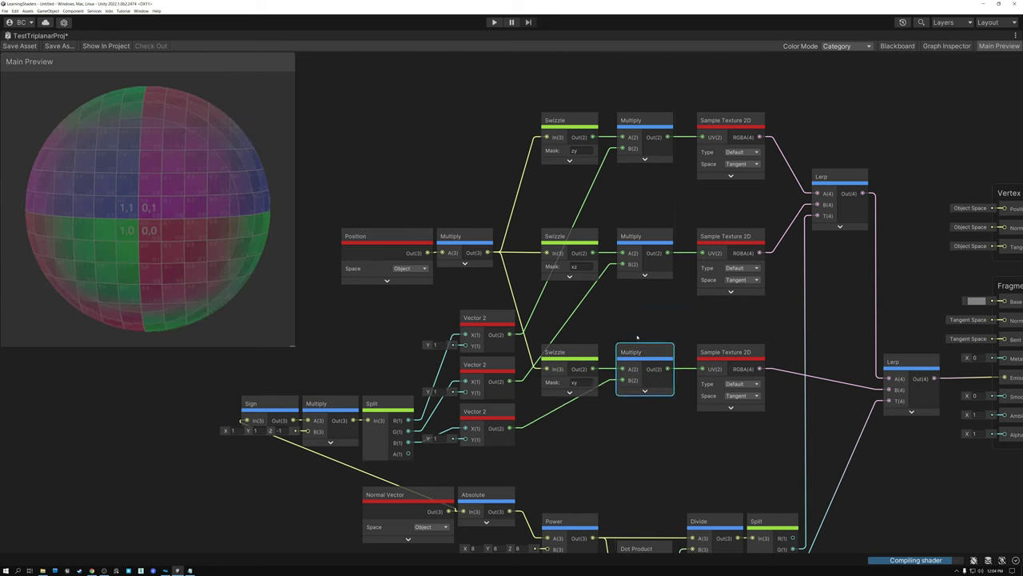
Step: Orbit the preview sphere to check the orientation of the texture numbers on its sides
click(637, 323)
drag(198, 211, 81, 207)
drag(232, 206, 132, 207)
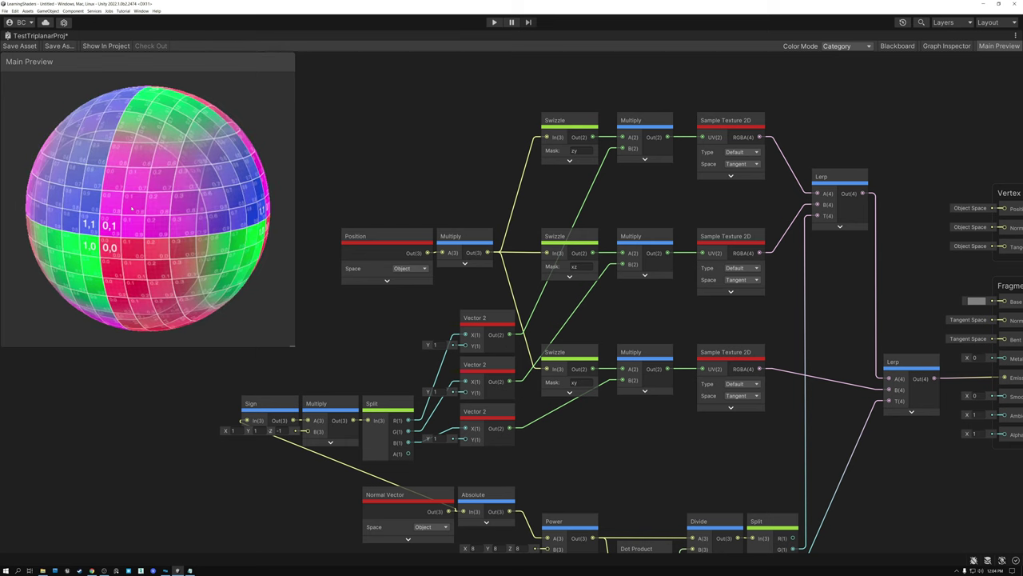
Step: Select and copy all nodes that feed the Fragment block, and save the TestTriplanarProj asset
scroll(464, 152, down, 2)
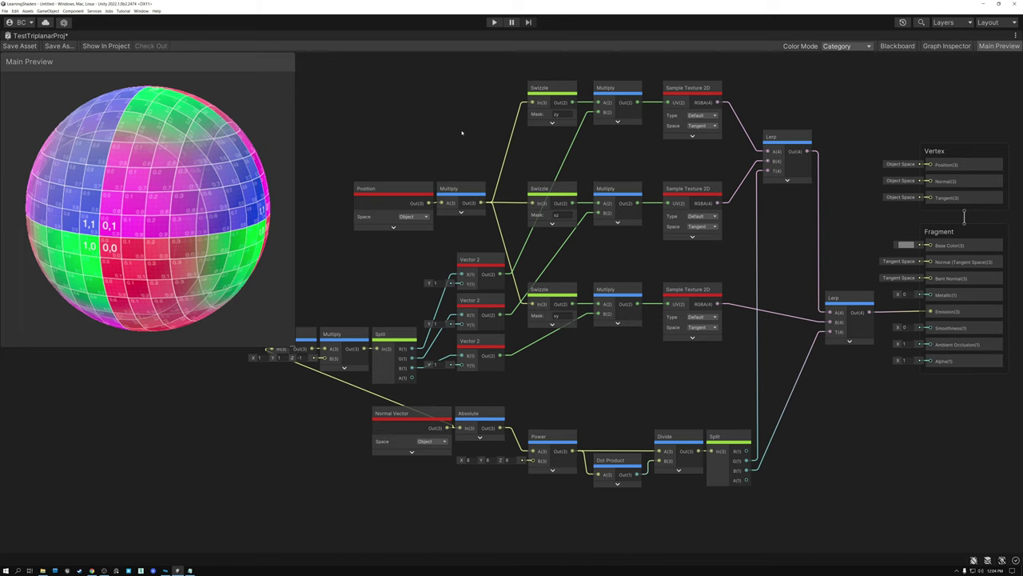
middle_drag(434, 137, 469, 133)
scroll(394, 122, down, 2)
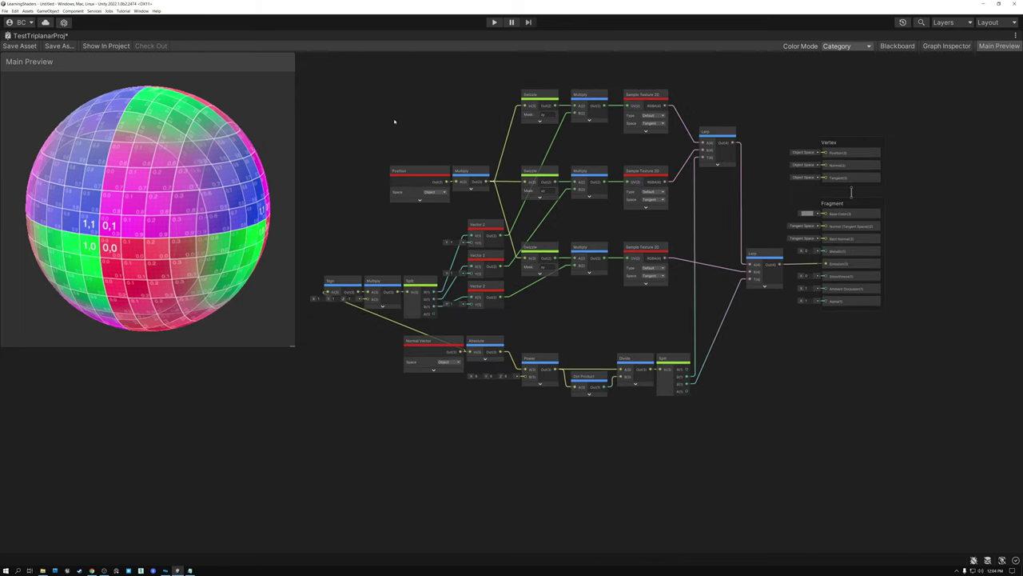
scroll(394, 121, up, 1)
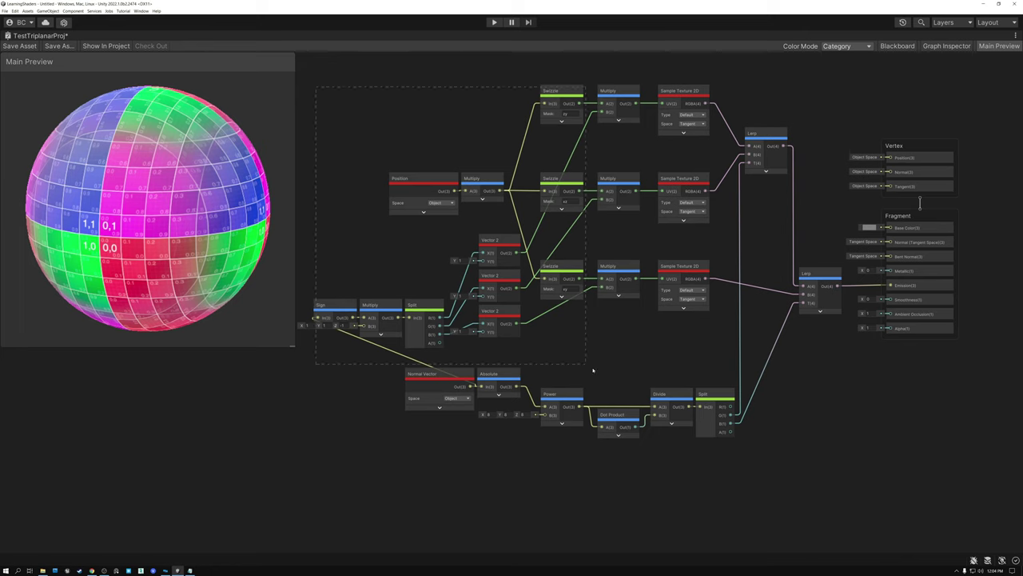
drag(798, 470, 815, 424)
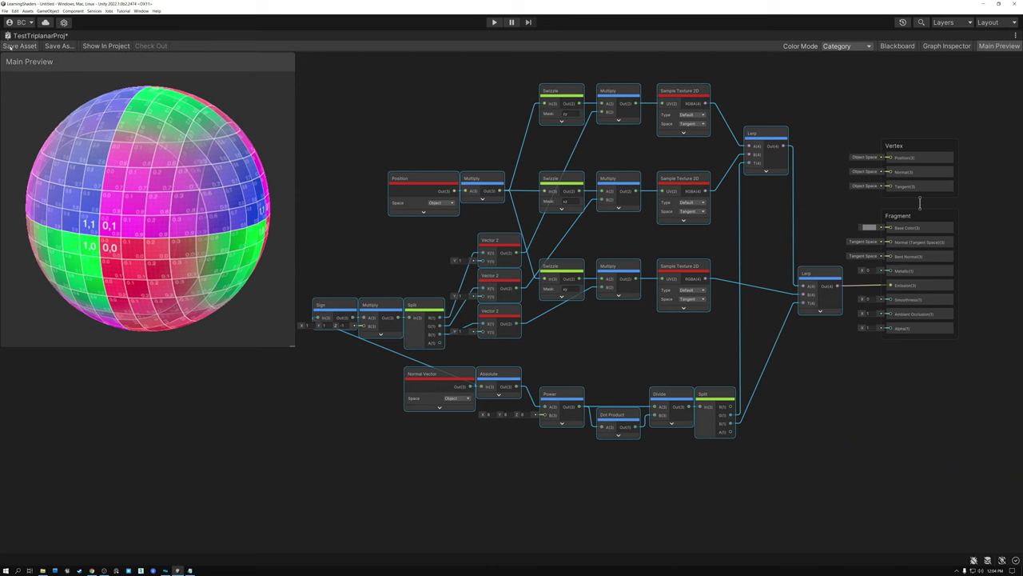
click(19, 46)
Step: Restore the full editor layout and create a shader sub graph named SG_Triplanar in the Shaders folder
key(shift+space)
click(26, 397)
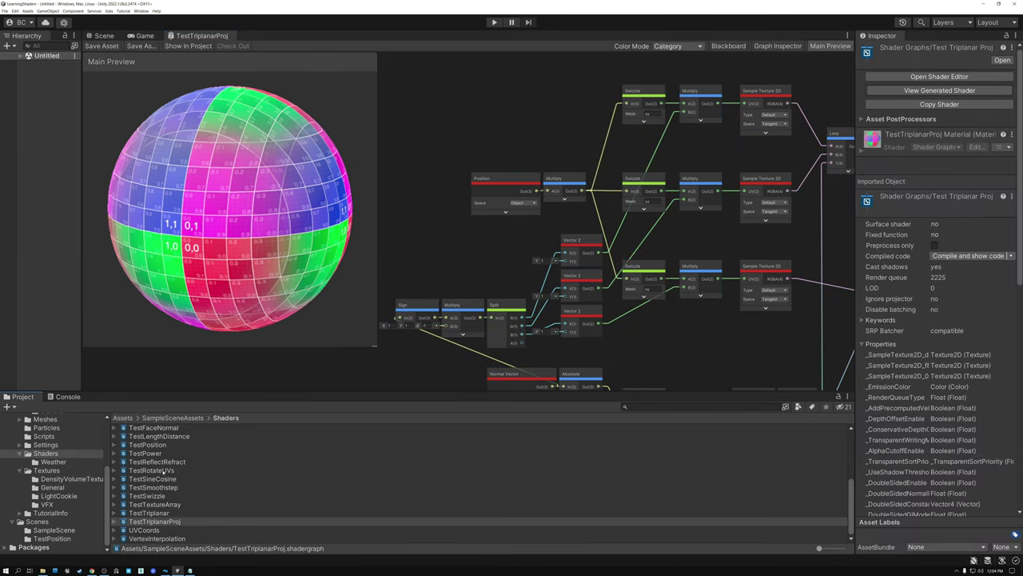
click(308, 471)
right_click(308, 472)
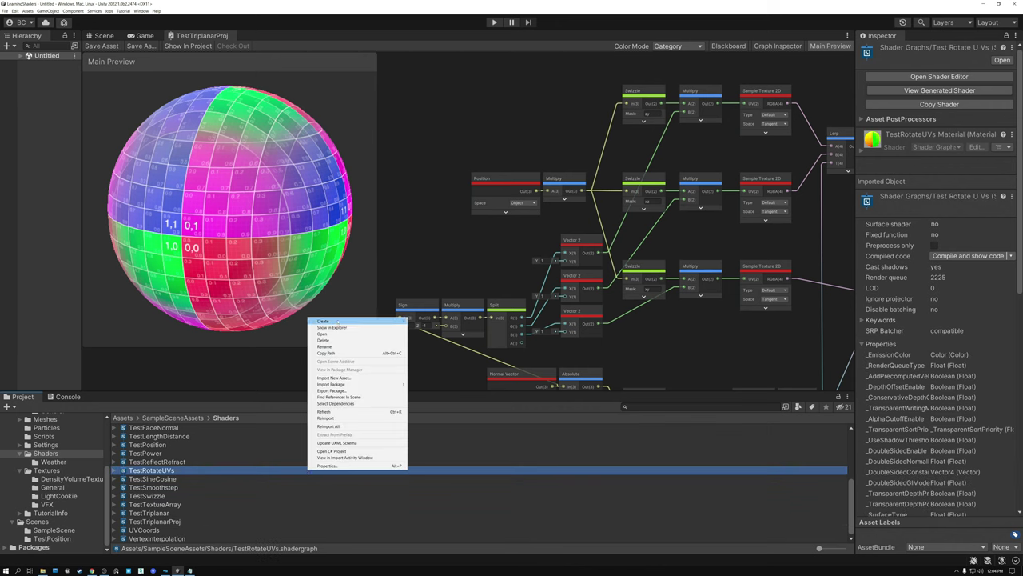
mouse_move(336, 320)
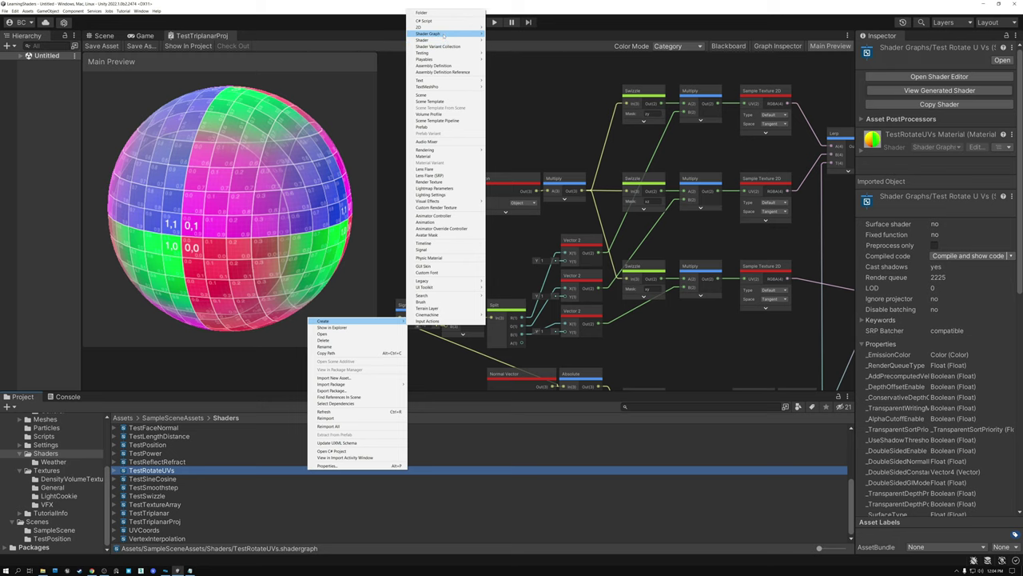
mouse_move(444, 35)
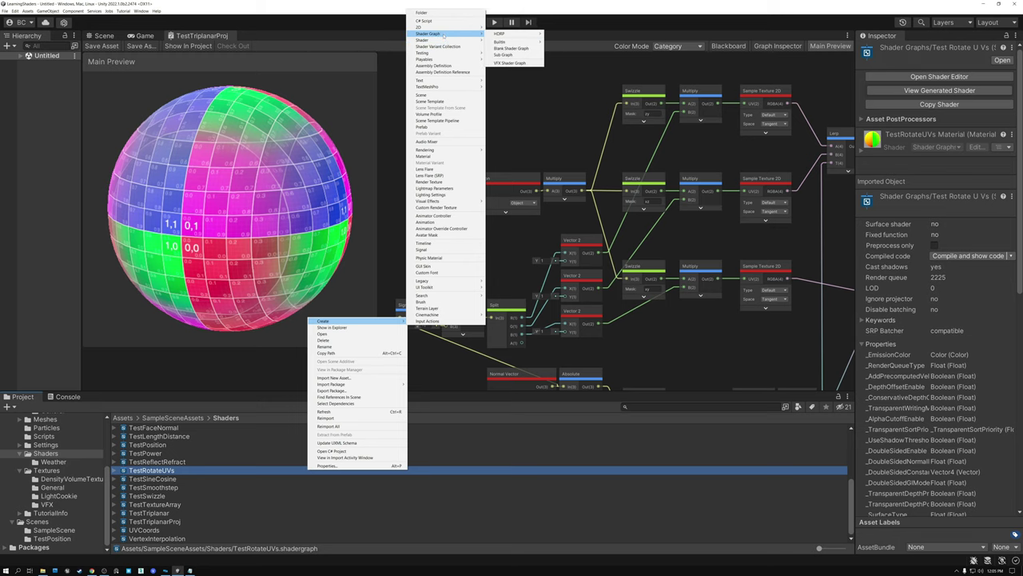
click(512, 56)
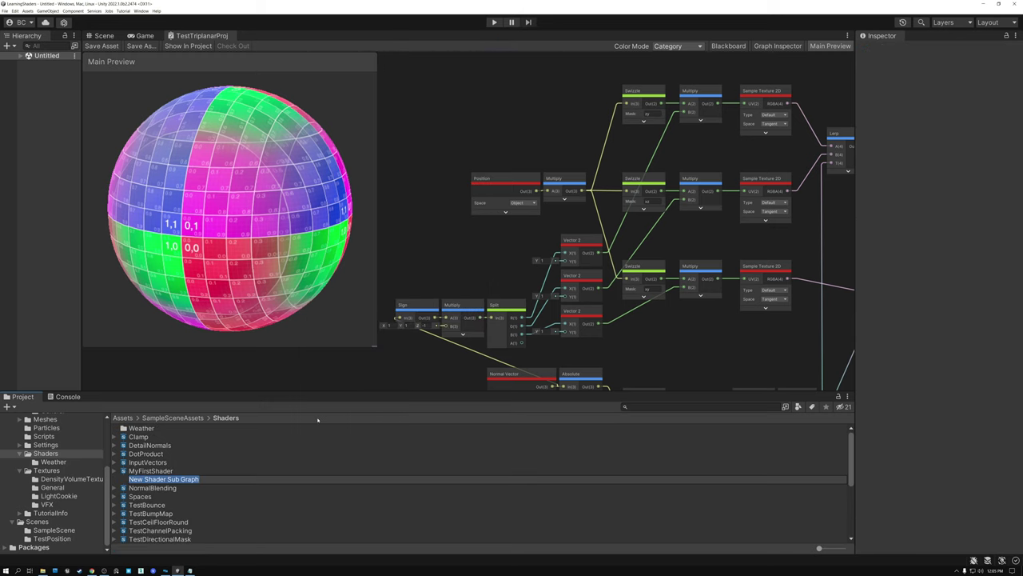
text(SG_Triplanar)
key(Return)
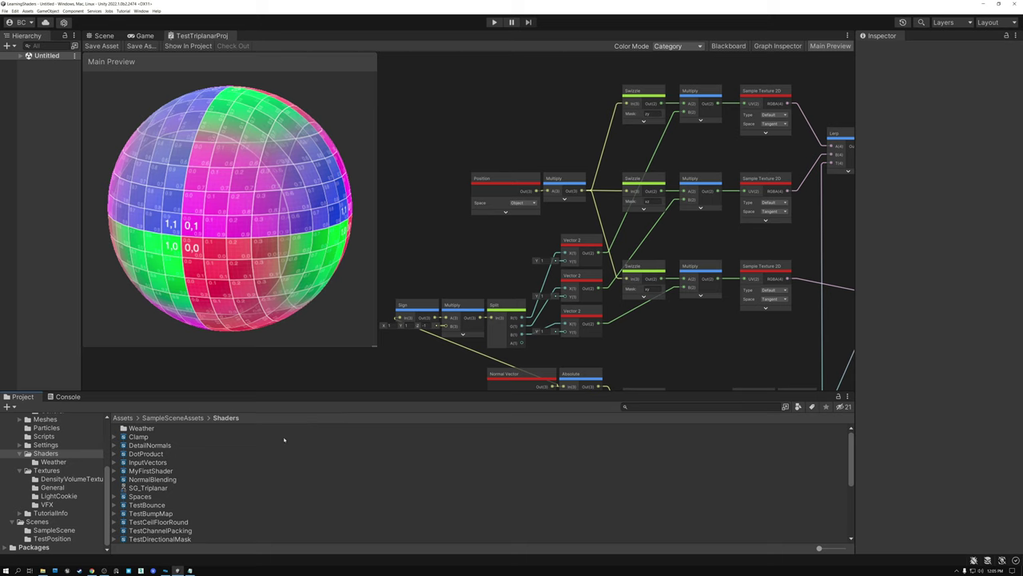
Step: Open SG_Triplanar, paste the copied triplanar nodes, and connect the final Lerp to the Output node
click(149, 489)
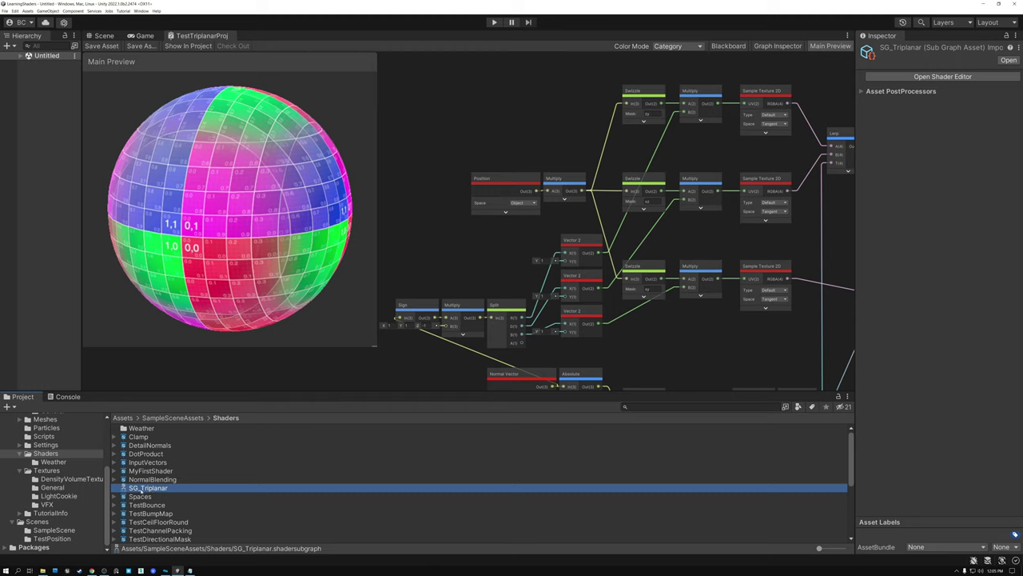
double_click(141, 490)
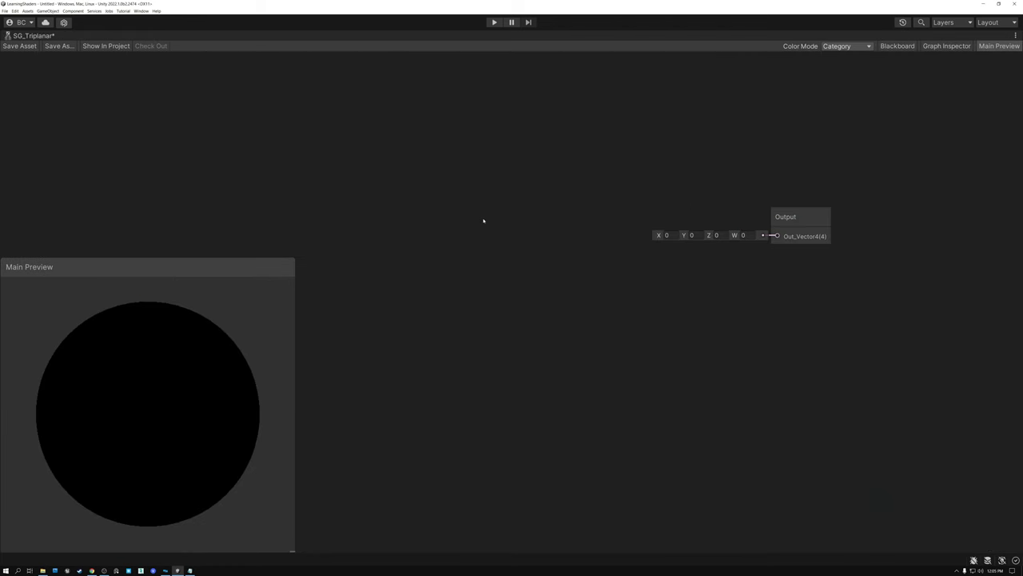
drag(806, 221, 967, 334)
drag(846, 272, 940, 351)
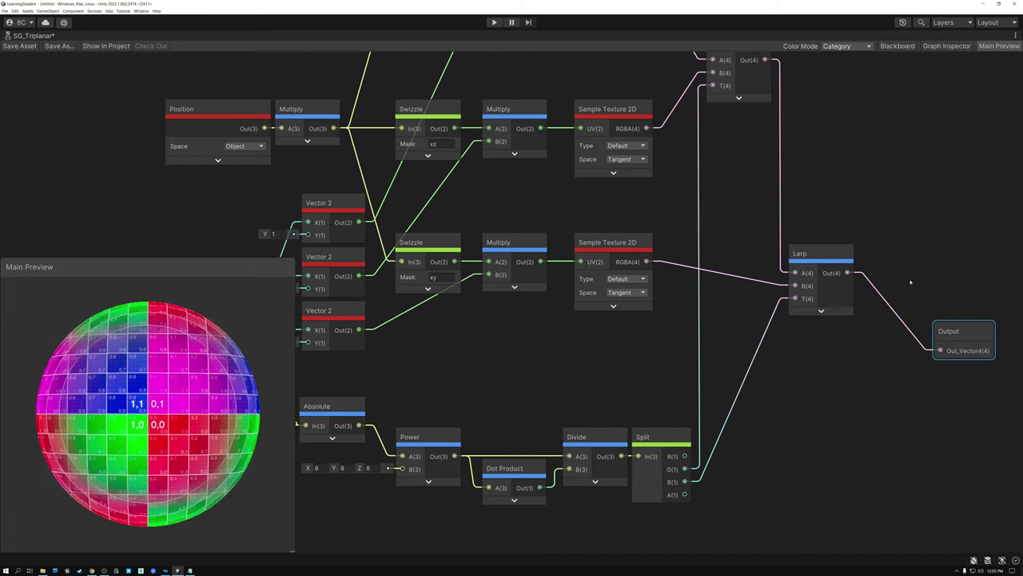
scroll(916, 296, down, 3)
drag(916, 295, 915, 242)
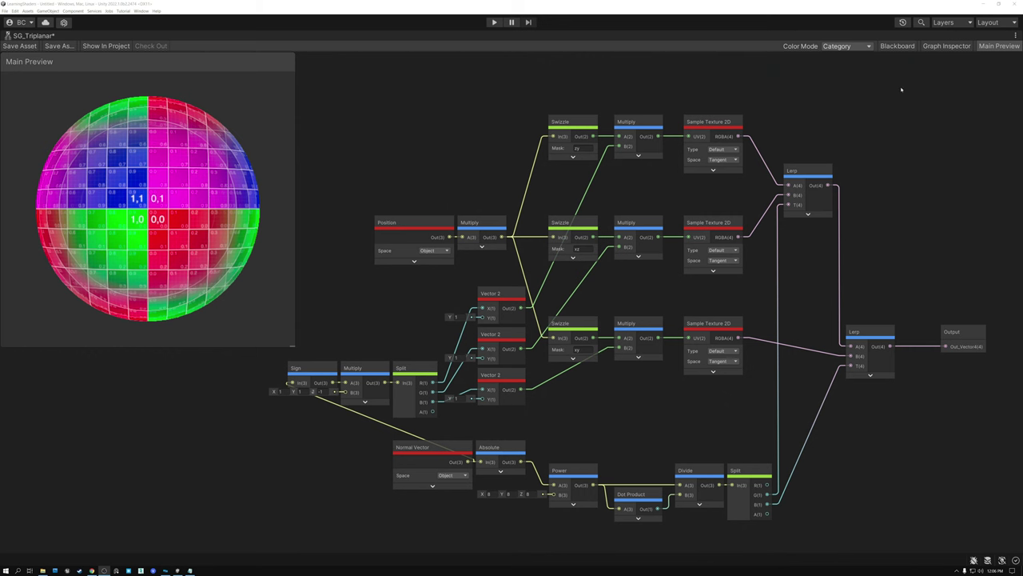
Step: Show the Blackboard and add a Texture 2D property named Texture
click(897, 46)
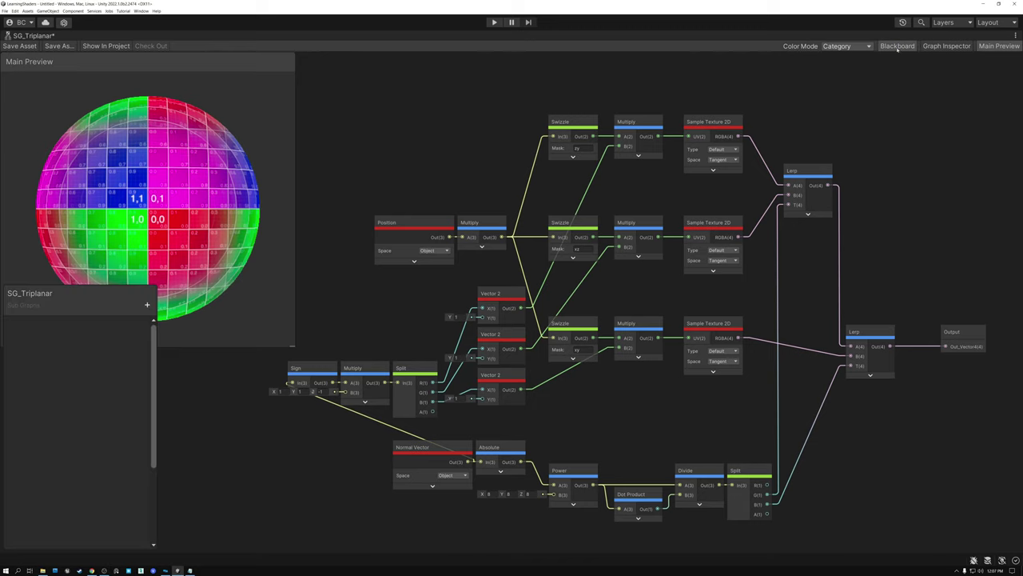
drag(48, 298, 106, 252)
click(205, 259)
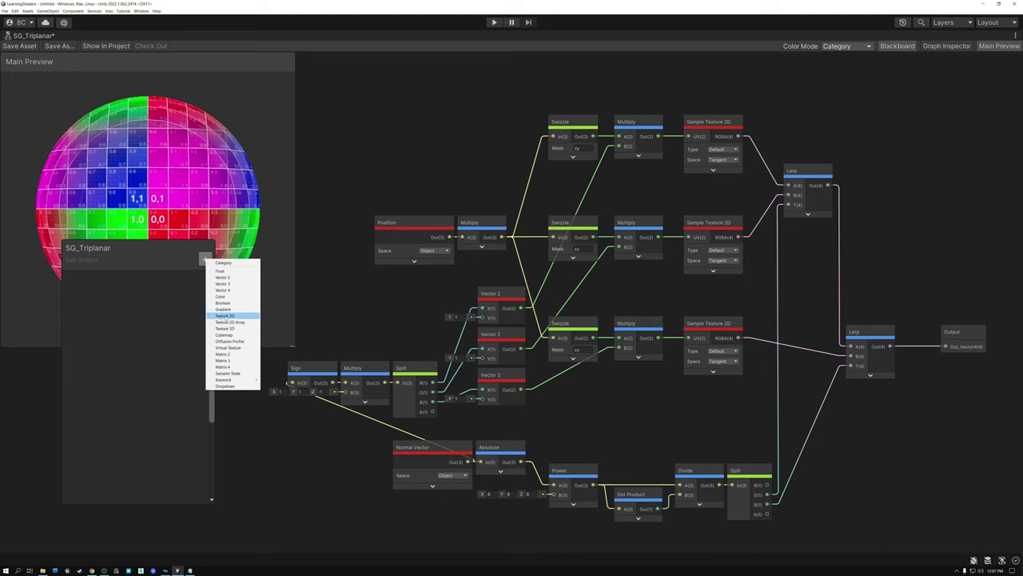
click(225, 314)
text(Texture)
key(Return)
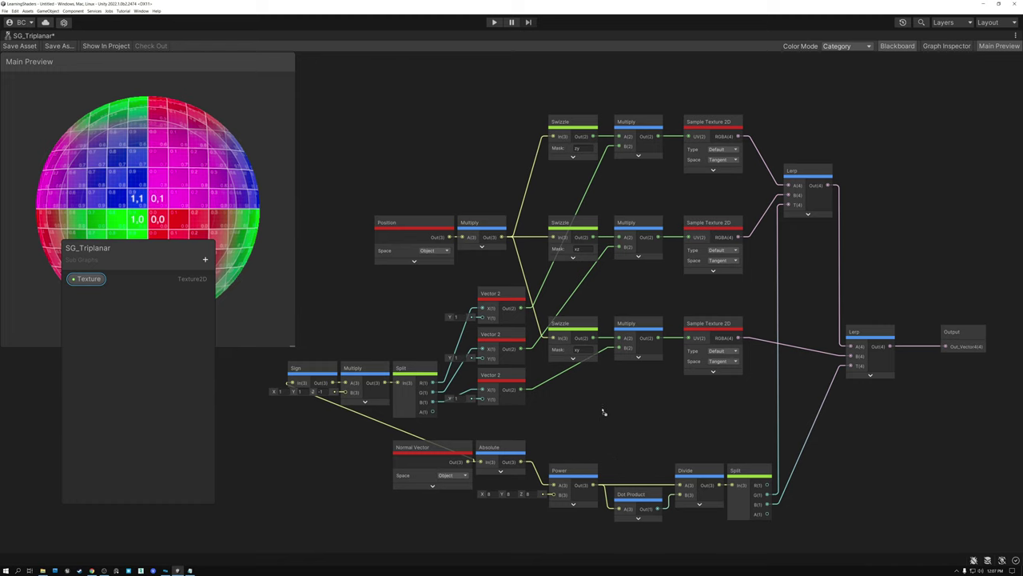
Step: Place the Texture property below the samplers and connect it to the Texture input of the xy row's Sample Texture 2D
drag(603, 409, 624, 414)
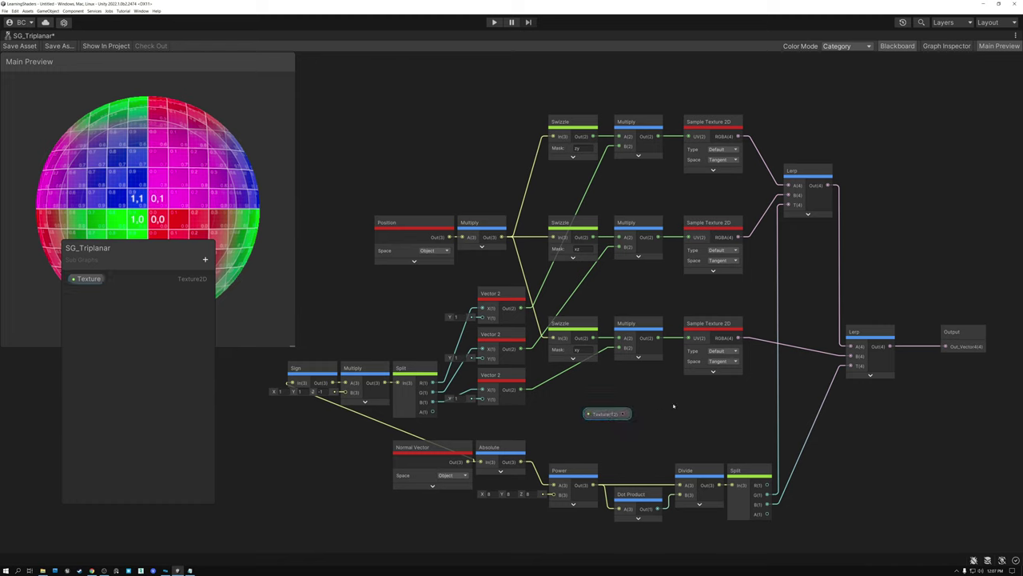
click(738, 323)
click(605, 413)
drag(625, 413, 685, 337)
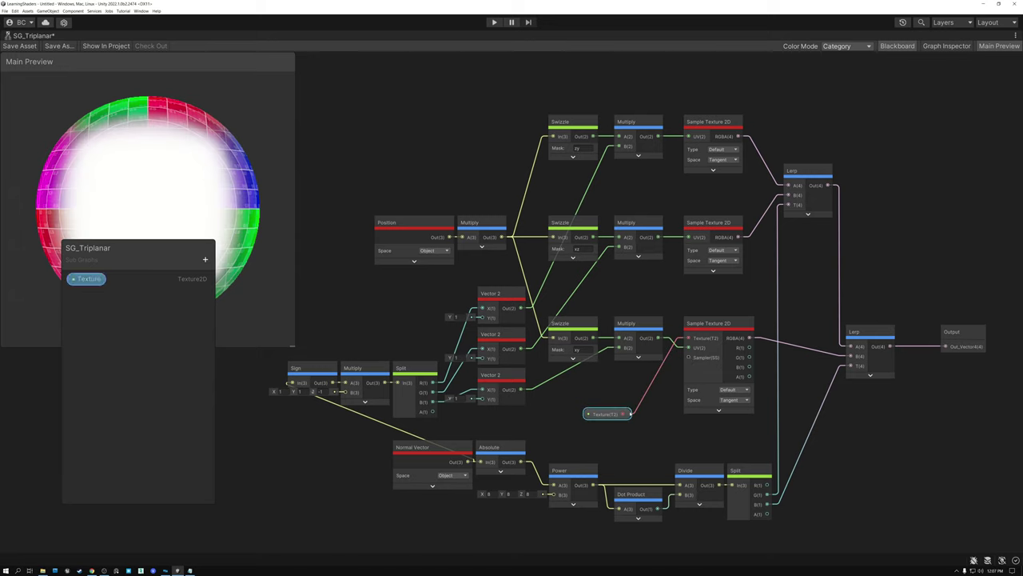
Step: Expand the zy and xz rows' Sample Texture 2D nodes and connect the Texture property to their Texture inputs
key(space)
click(751, 220)
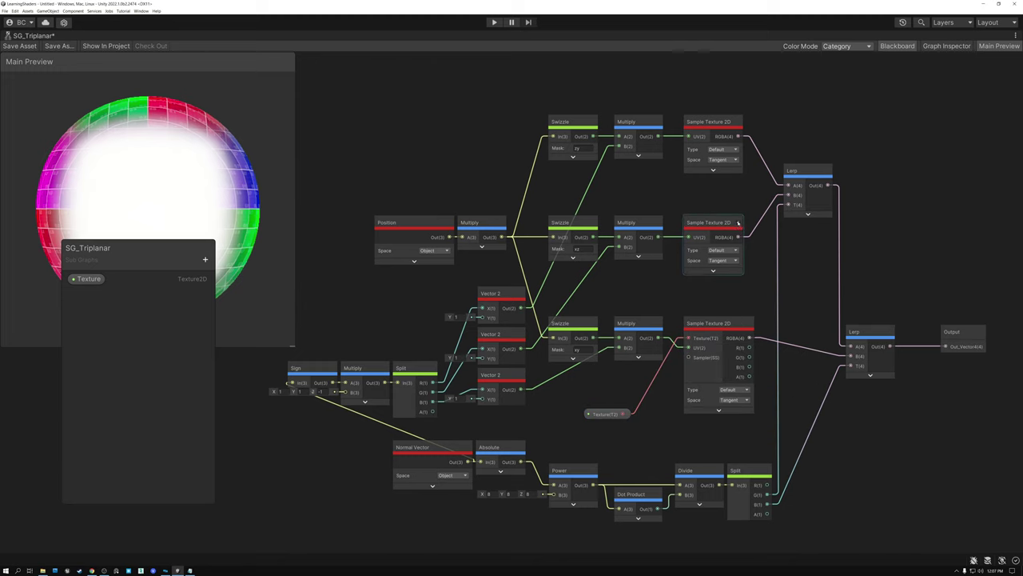
click(738, 224)
click(739, 123)
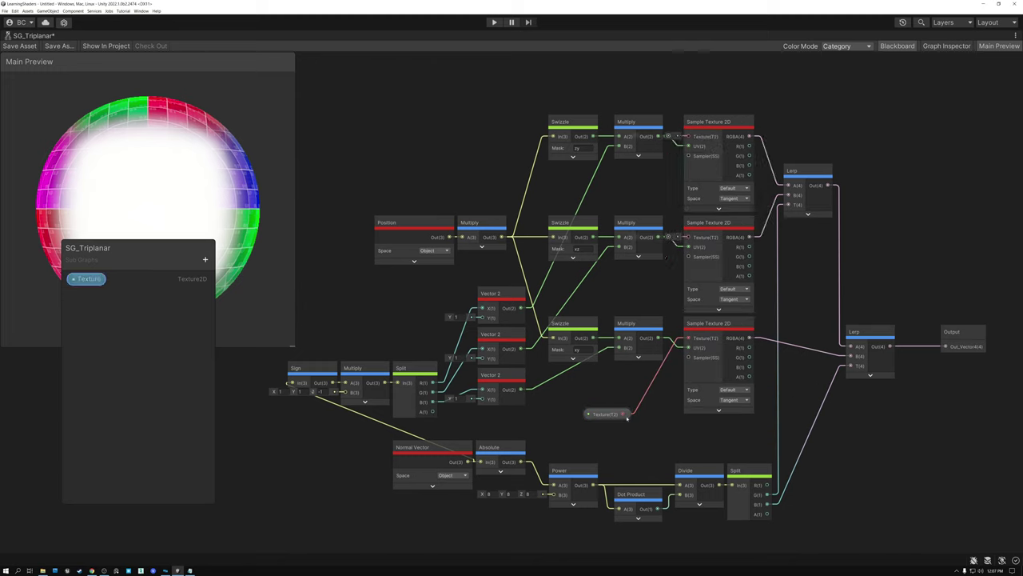
drag(626, 414, 685, 238)
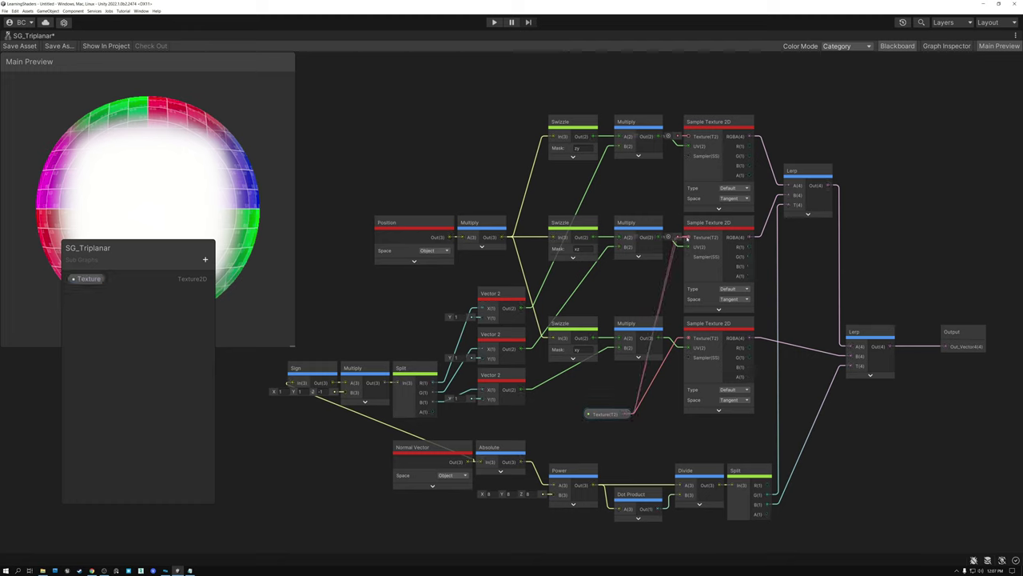
drag(626, 414, 688, 136)
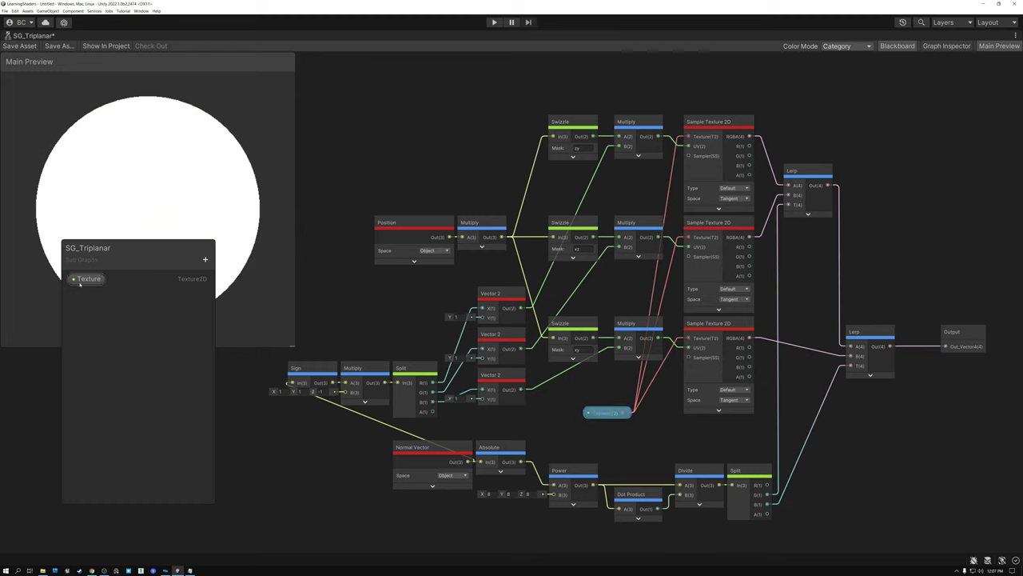